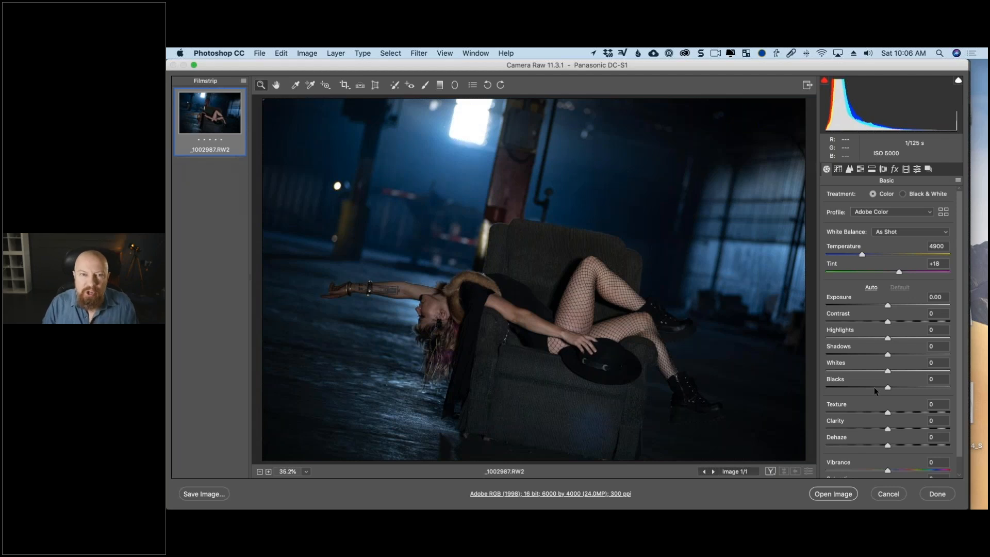
Apply automatic tone adjustments to the raw photo.
left_click(871, 288)
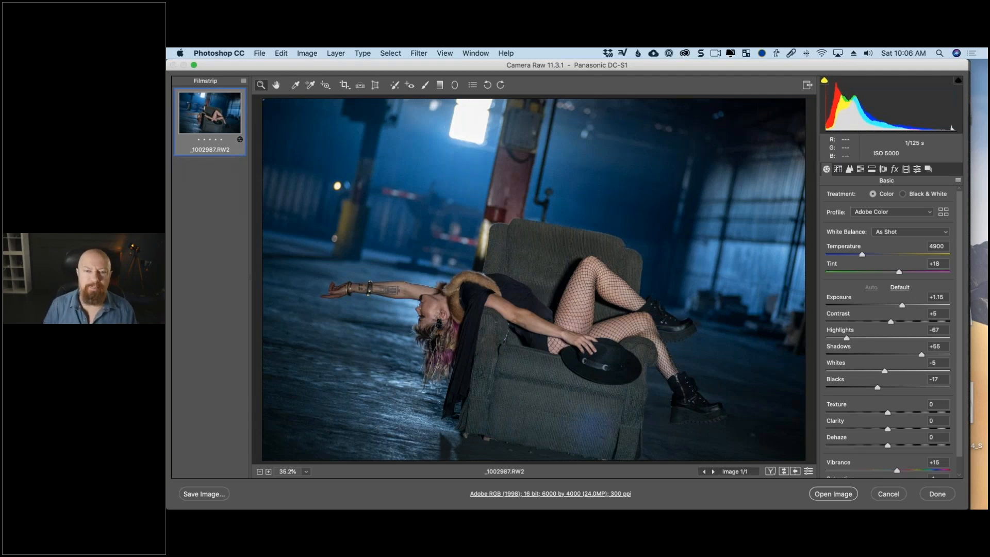
Pause Dropbox file syncing.
left_click(608, 53)
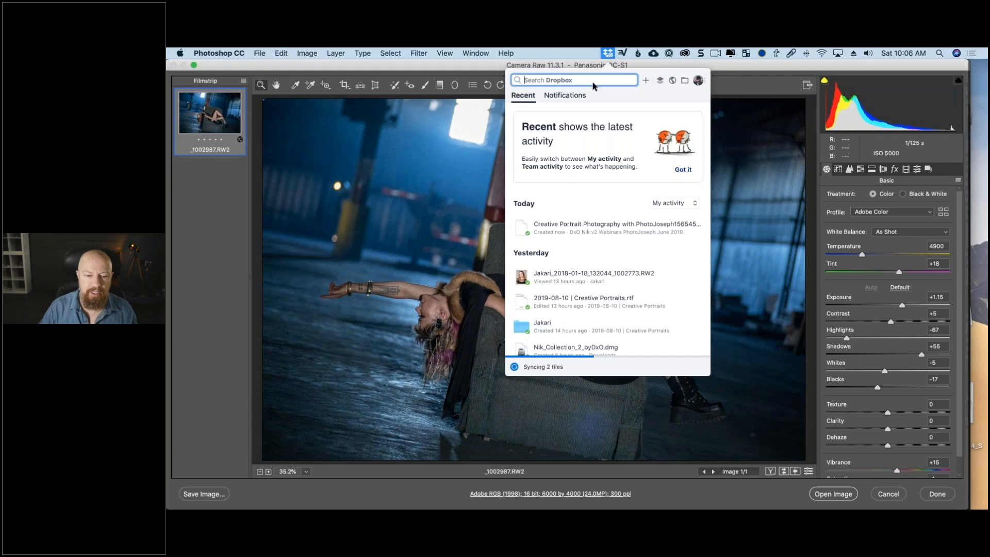
left_click(699, 80)
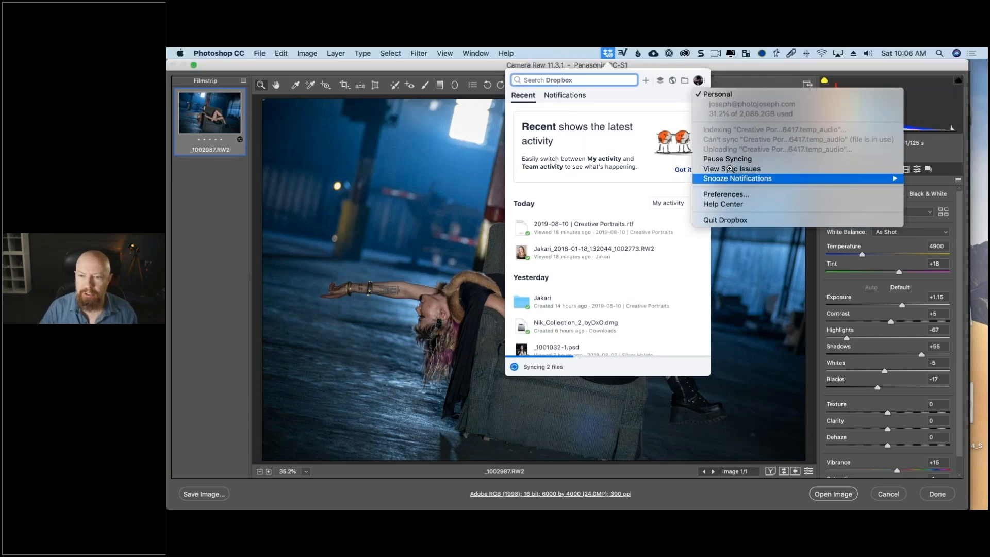
left_click(751, 157)
left_click(752, 155)
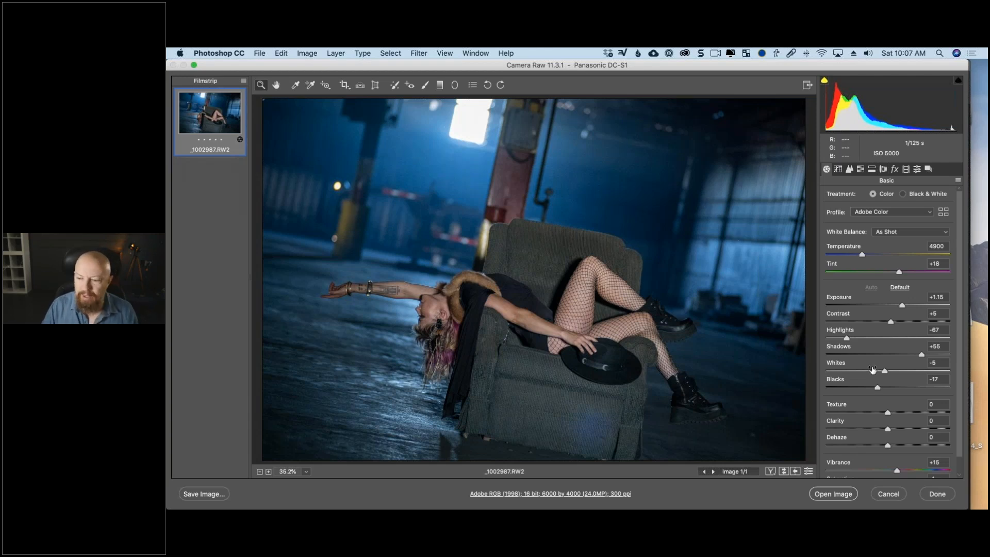
Set Whites to +53 and Blacks to -32, and open the raw photo in Photoshop as a smart object.
left_click_drag(883, 372, 920, 371)
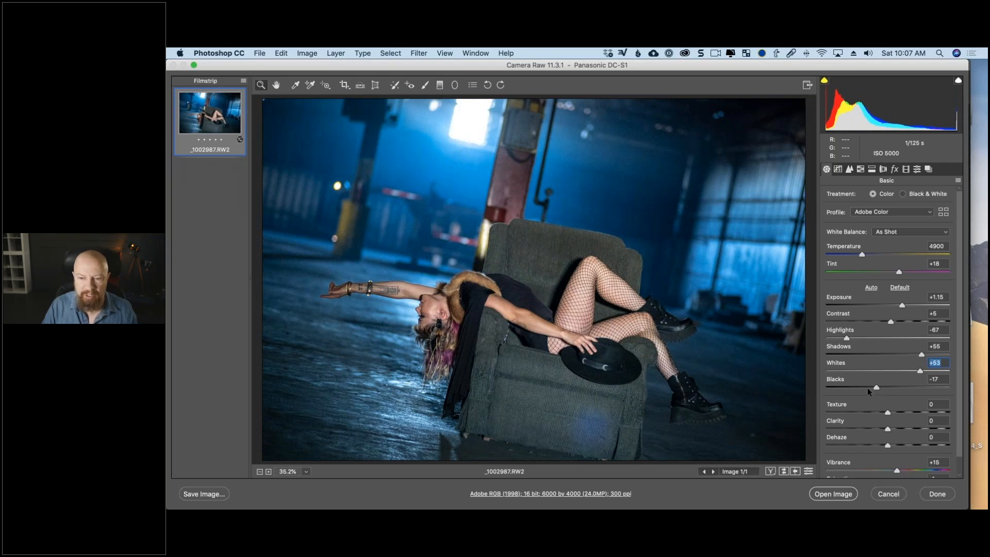
left_click_drag(868, 388, 868, 388)
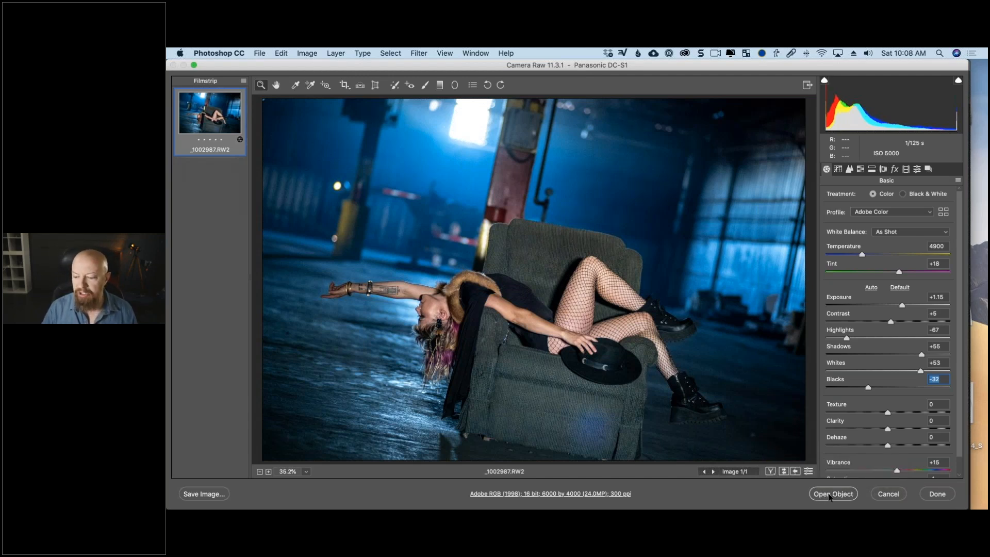
left_click(831, 494, "shift")
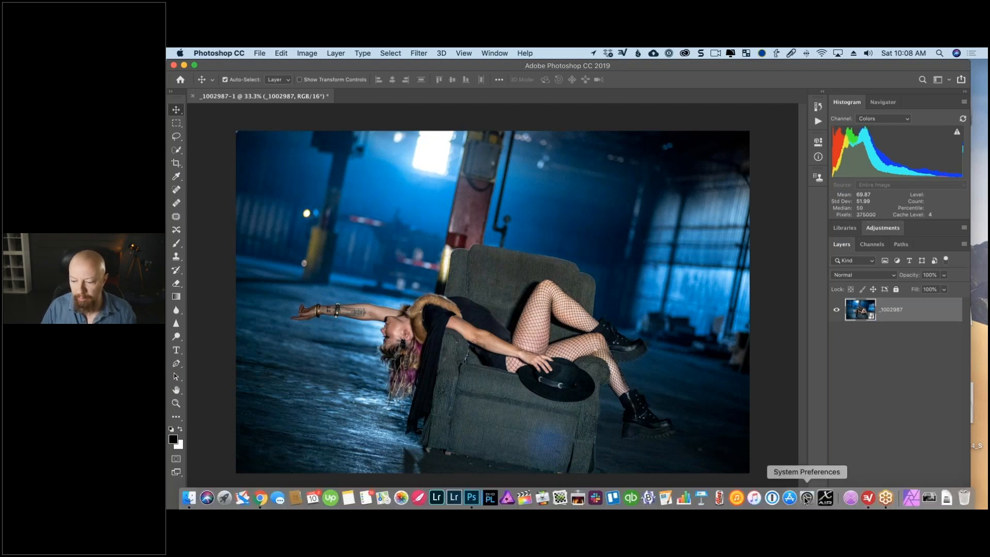
Enlarge the mouse cursor in the macOS Accessibility display settings and close System Preferences.
left_click(807, 497)
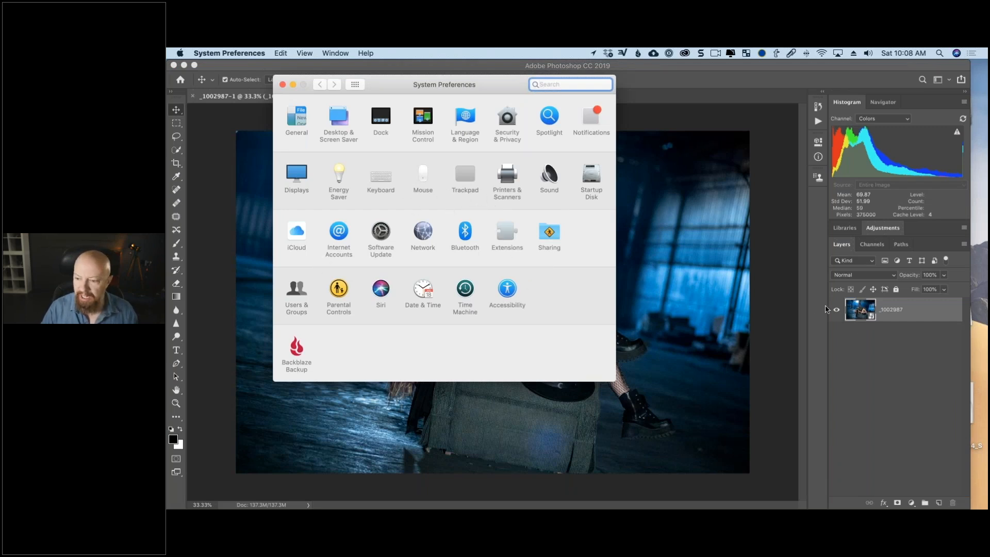
left_click(507, 291)
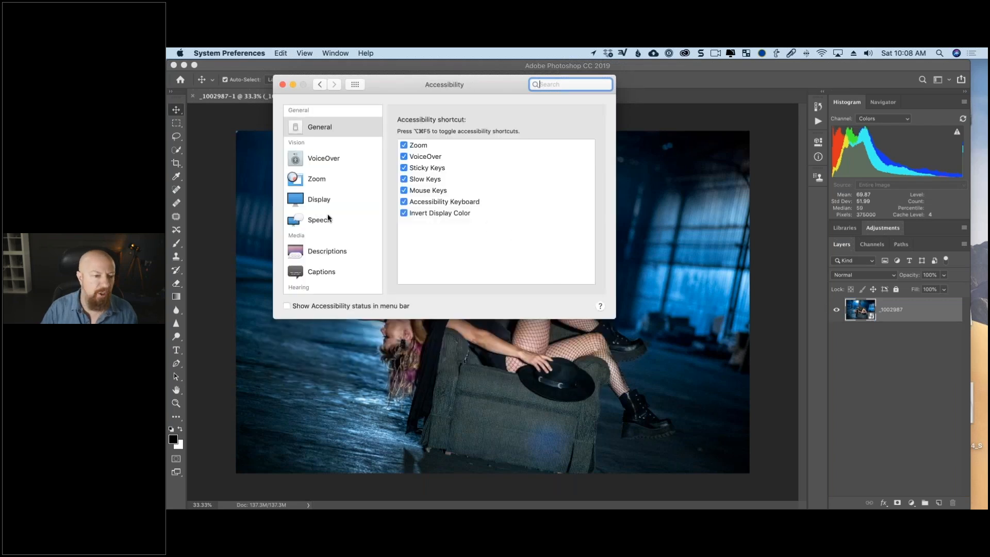
left_click(323, 181)
left_click(372, 205)
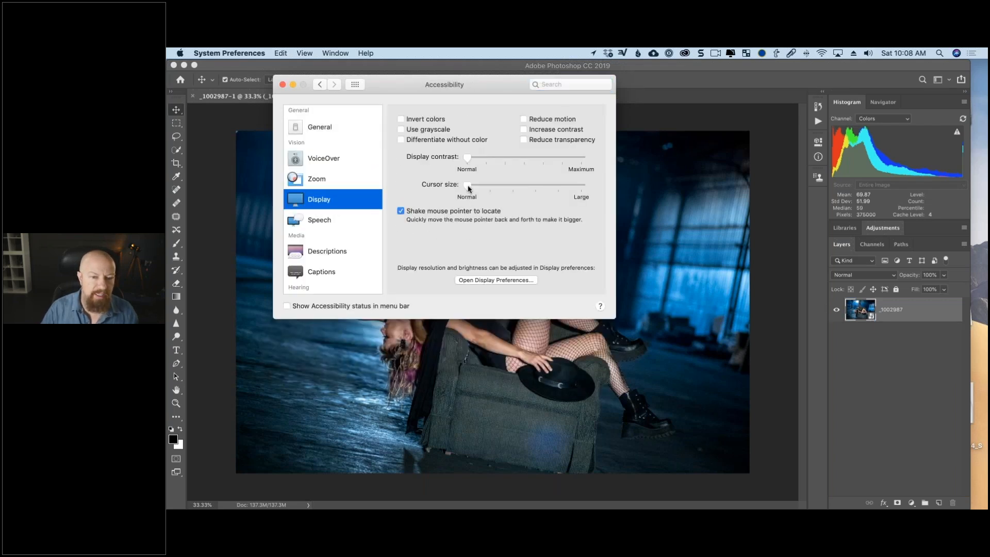
left_click(282, 85)
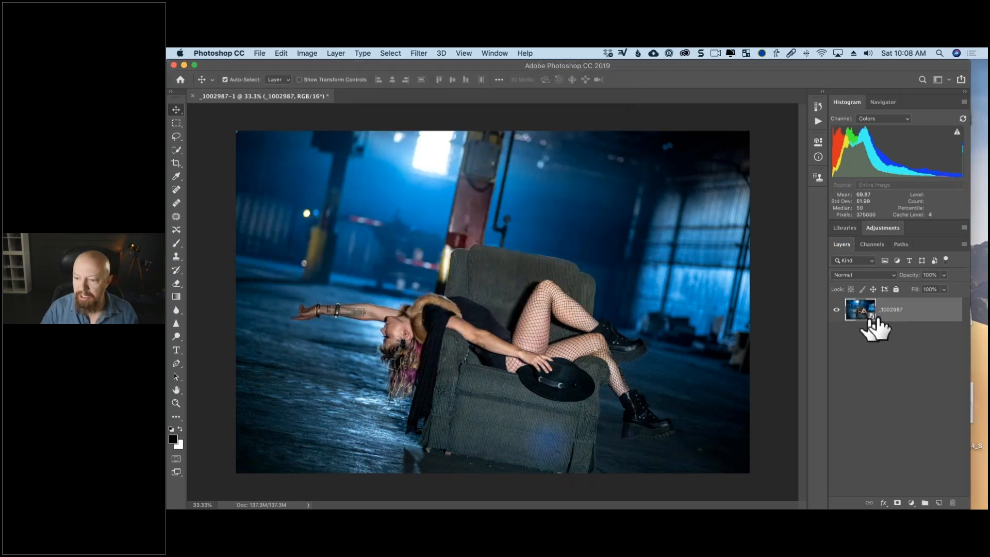
Reopen the smart object layer's Camera Raw settings to review them, and close them without changes.
double_click(891, 312)
double_click(857, 308)
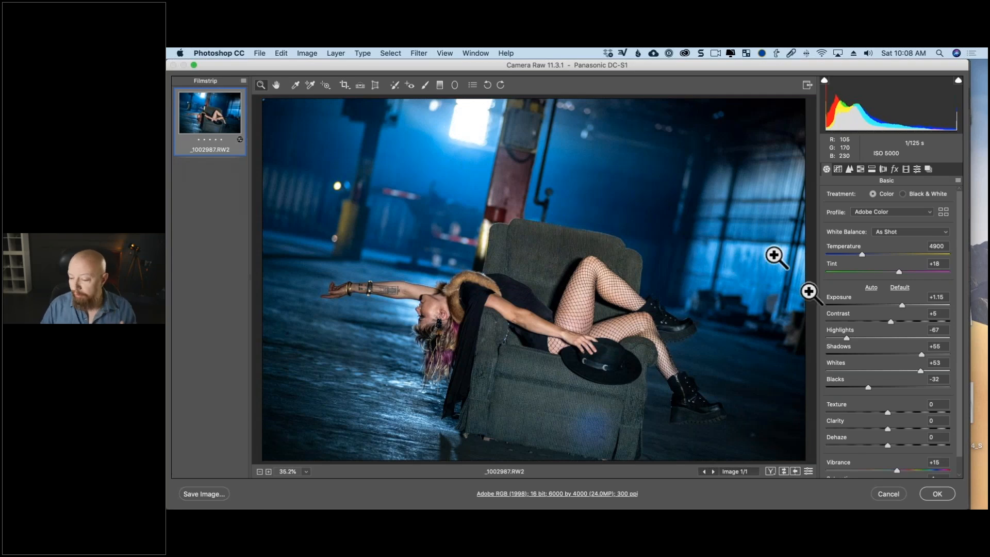
left_click(885, 495)
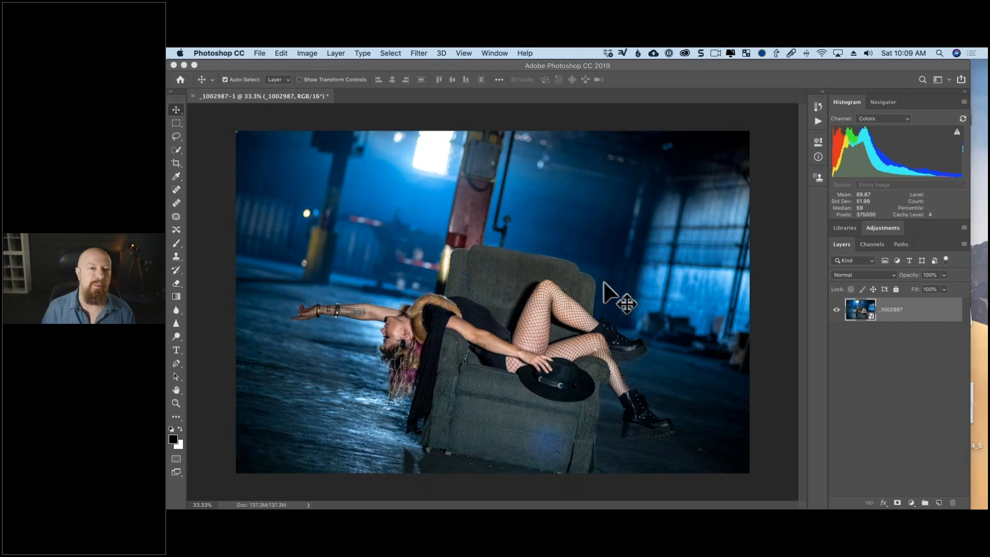
Open the smart object layer in the Nik Collection filter Color Efex Pro 4.
left_click(419, 53)
mouse_move(442, 292)
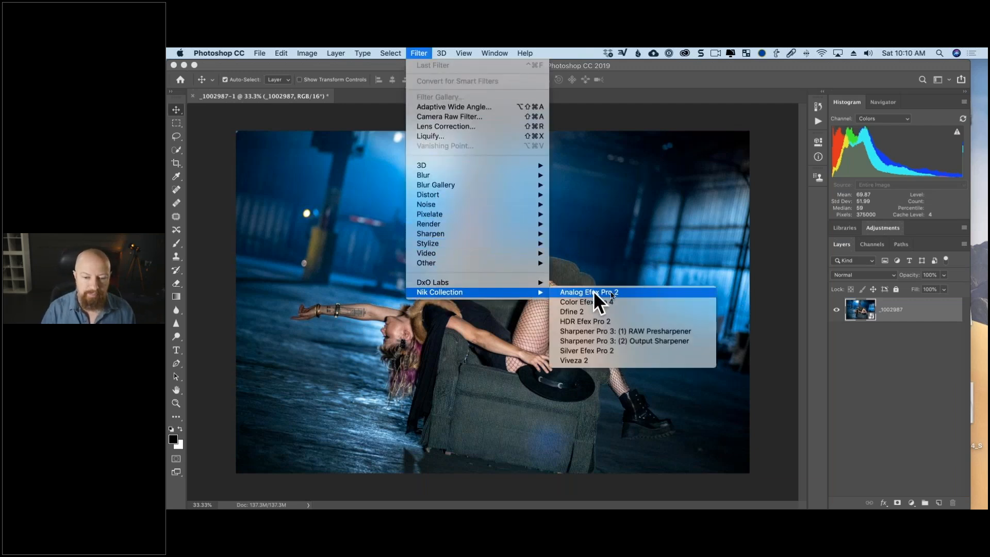
left_click(628, 301)
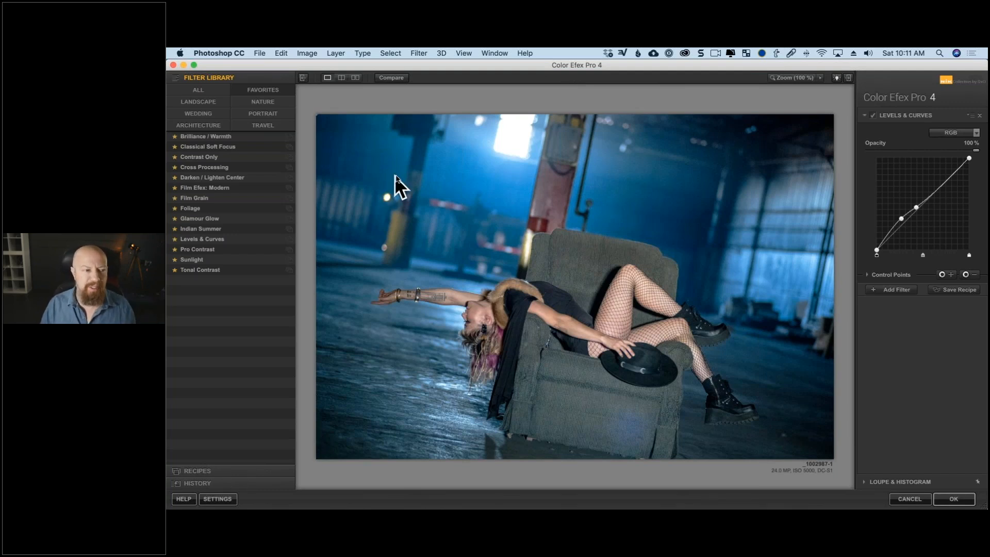
Try the Infrared Film, Sunlight and Glamour Glow filters from the complete filter library on the photo.
left_click(199, 90)
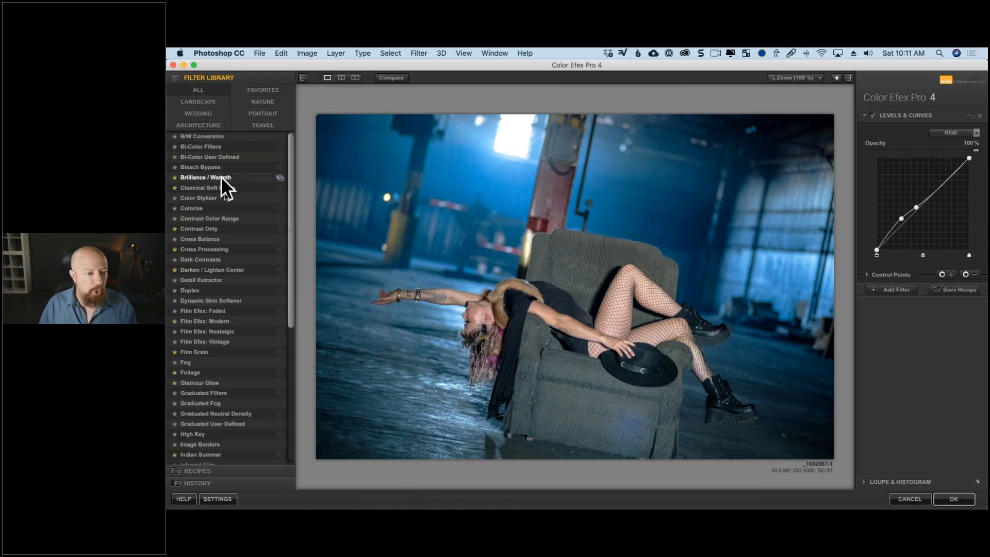
scroll(230, 217, "down", 5)
left_click(222, 299)
scroll(220, 339, "down", 2)
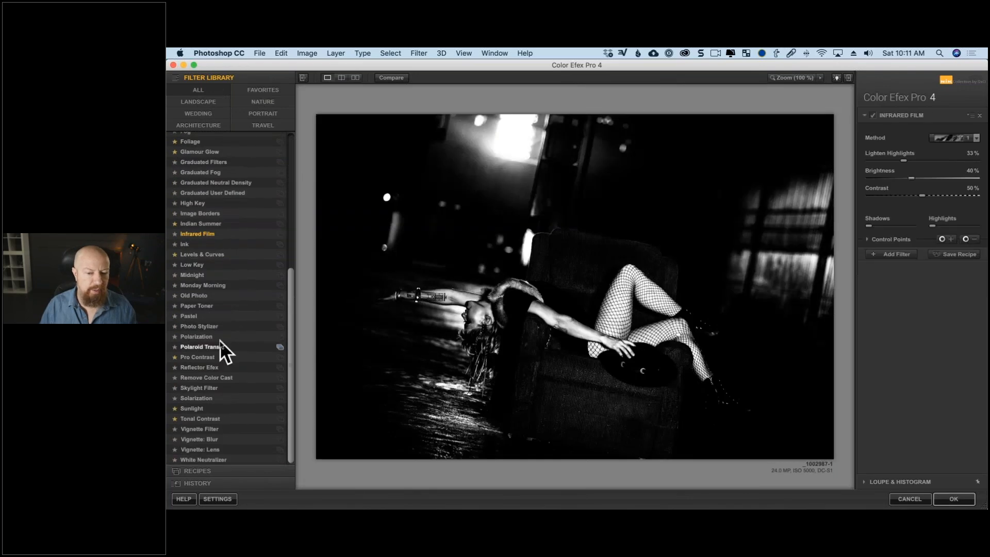
left_click(220, 344)
left_click(205, 403)
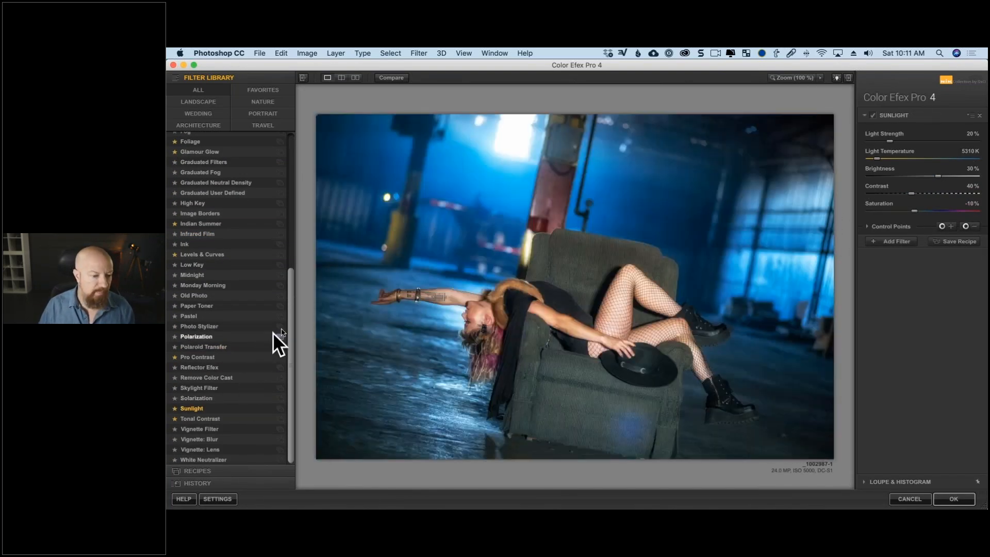
left_click_drag(289, 325, 283, 256)
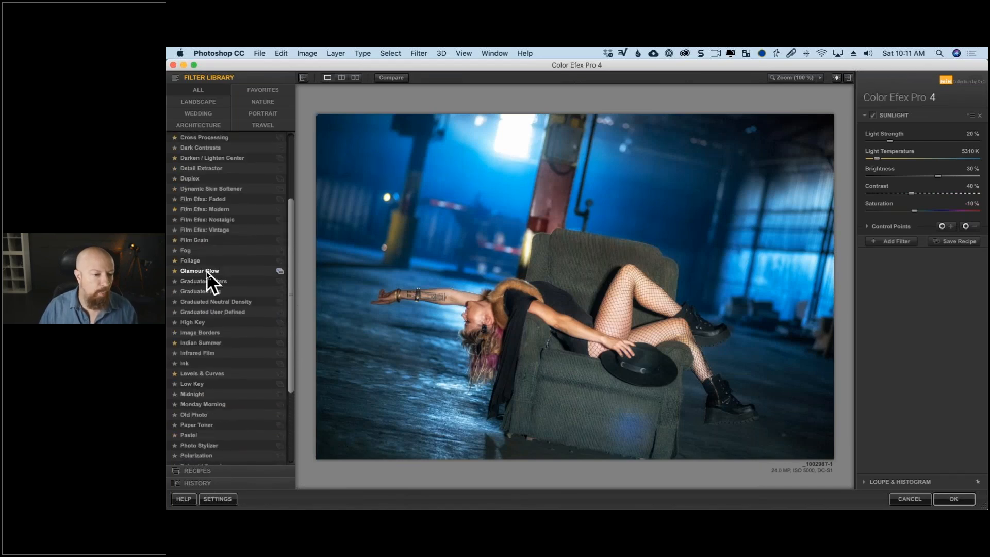
left_click(207, 271)
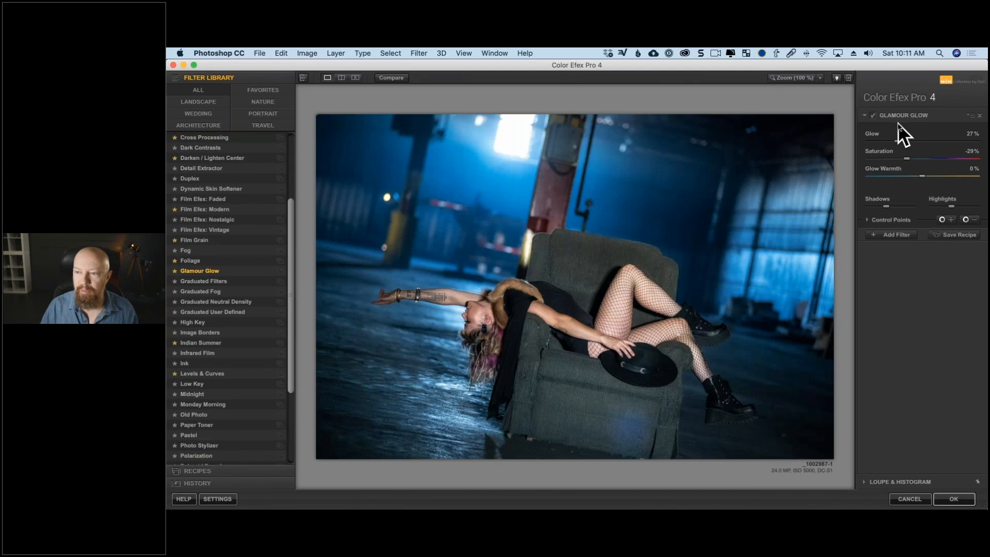
Apply the Duplex filter and stack Film Efex: Nostalgic on it as a second filter.
left_click(219, 178)
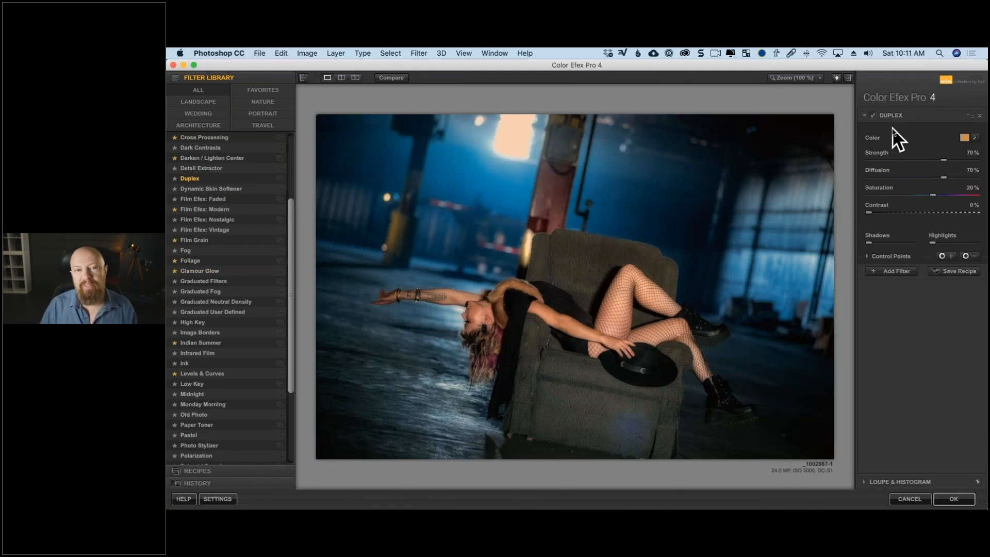
left_click(890, 273)
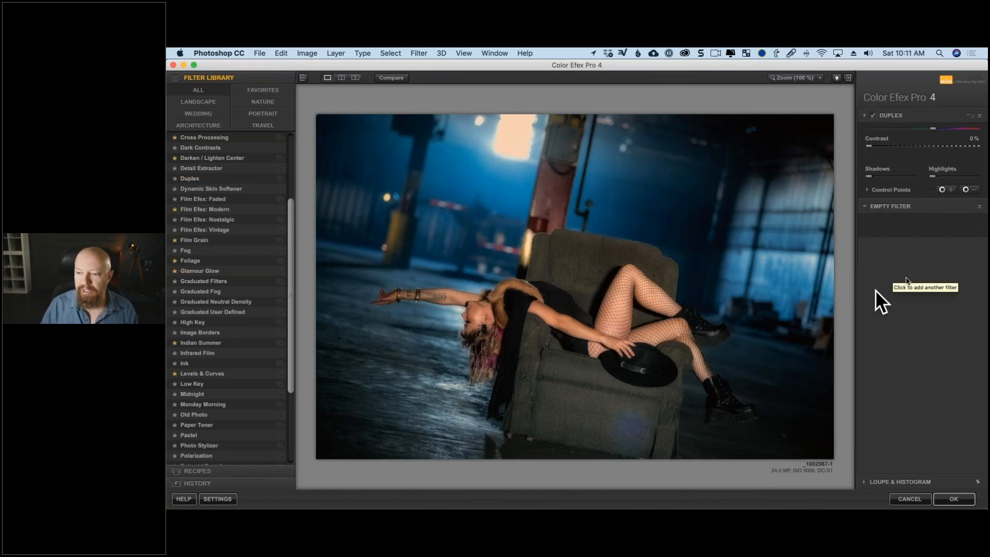
left_click(230, 215)
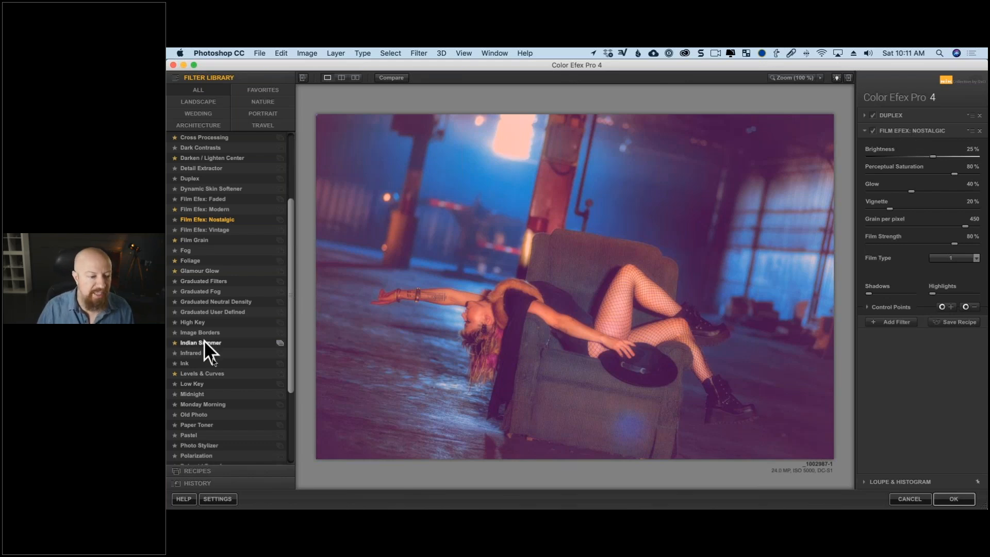
Examine the filters listed under the Wedding, Nature, Architecture, Portrait and other library categories, and return to the full list.
scroll(279, 170, "up", 4)
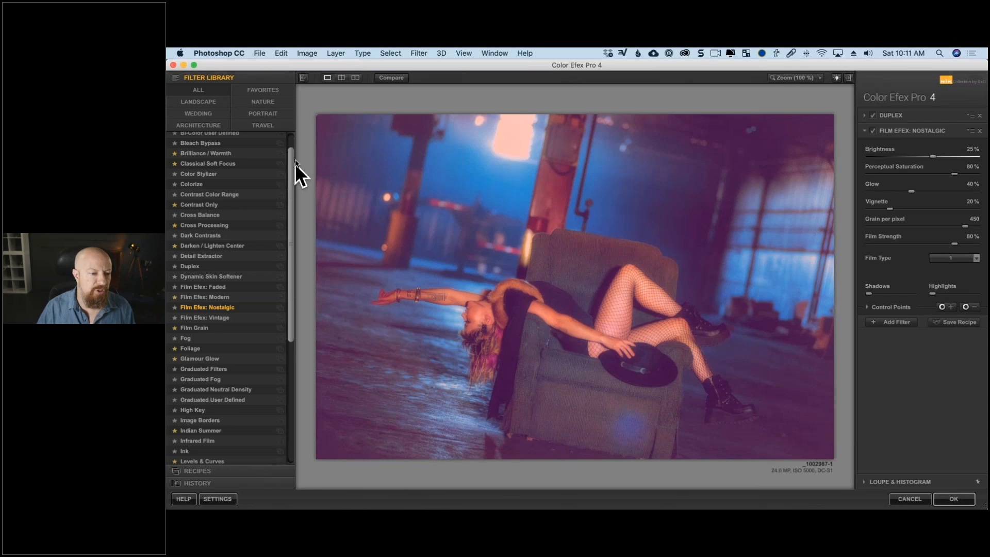
left_click(216, 101)
left_click(214, 116)
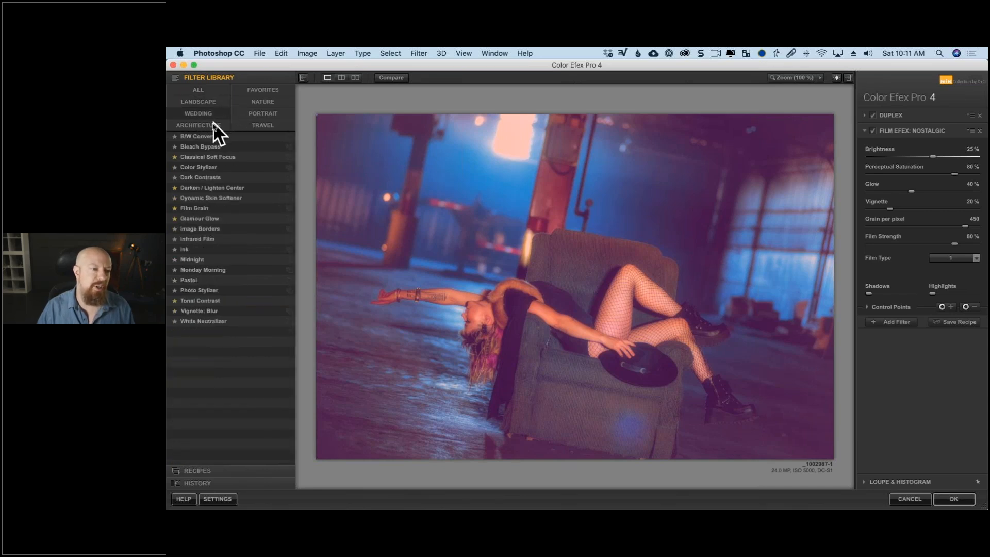
left_click(212, 122)
left_click(268, 91)
left_click(267, 105)
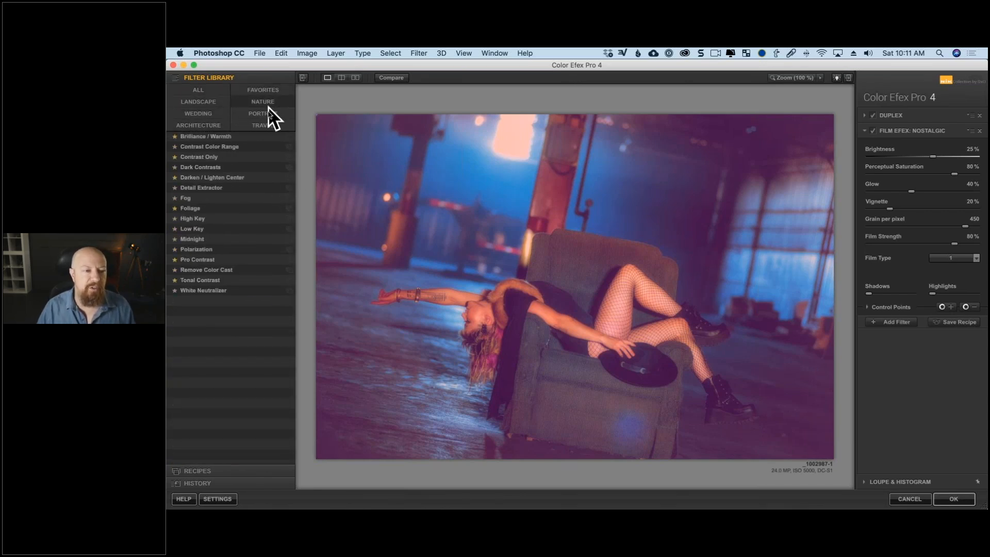
left_click(247, 115)
left_click(218, 126)
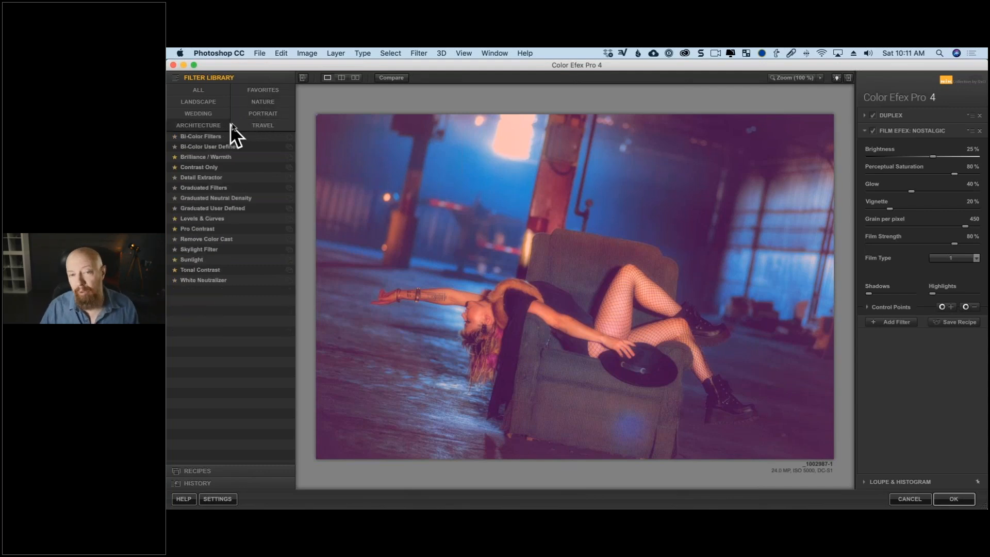
left_click(209, 112)
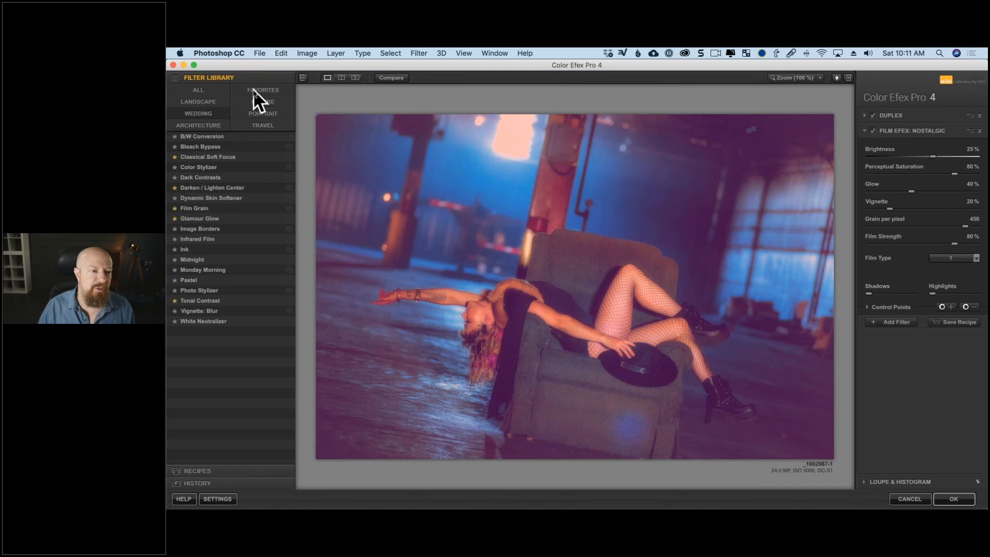
left_click(253, 89)
left_click(256, 104)
left_click(271, 112)
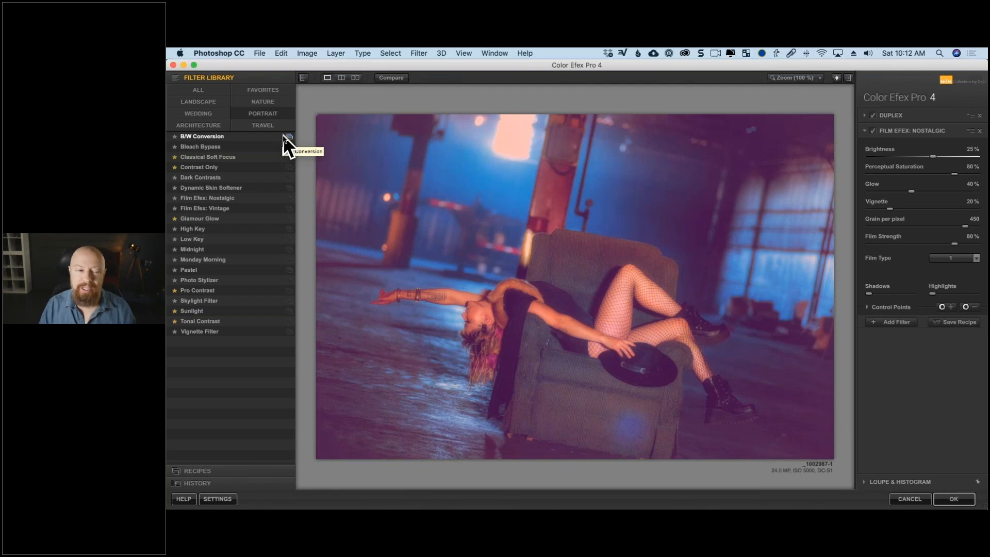
left_click(208, 89)
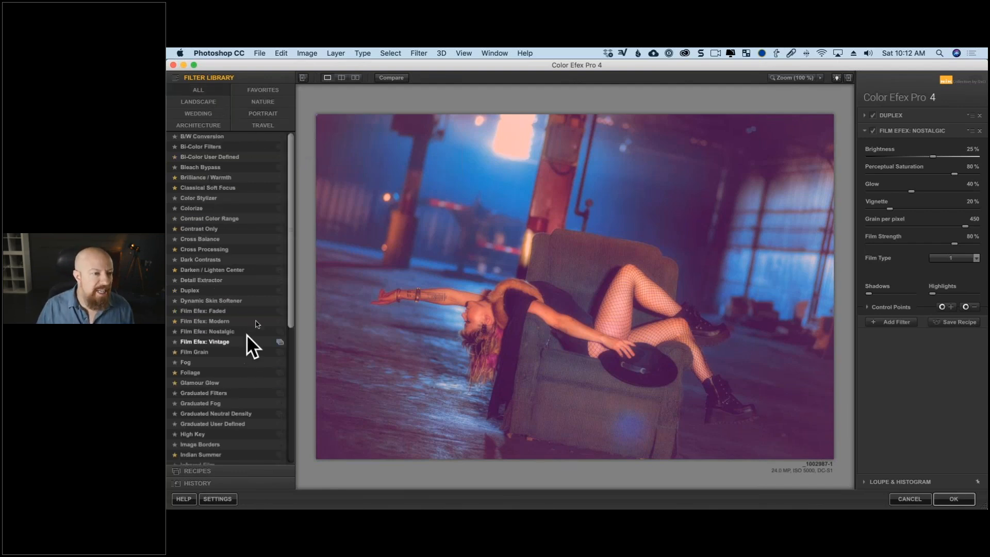
Browse the En Vogue recipes, try Blue Monday and apply the Clarity Bump recipe to the photo.
left_click(191, 470)
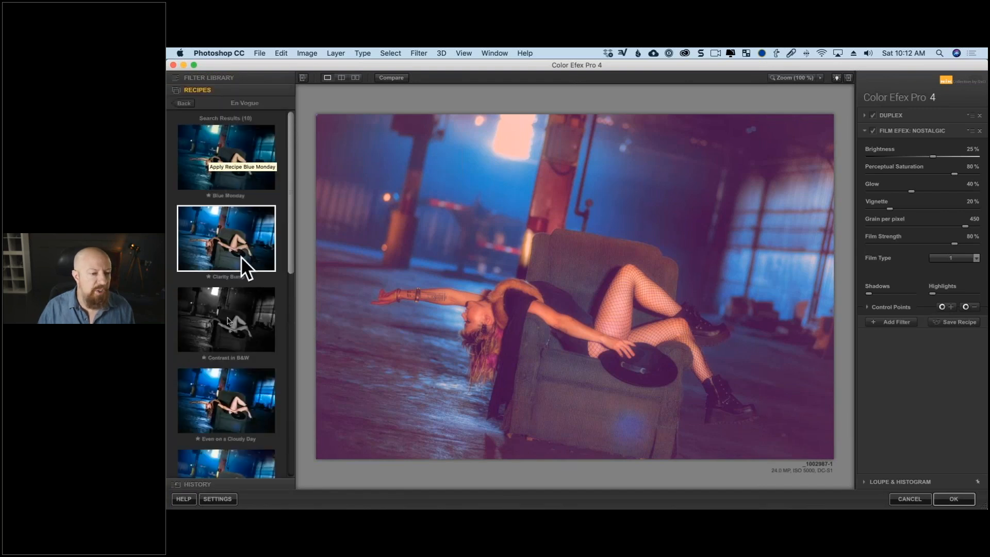
left_click(186, 104)
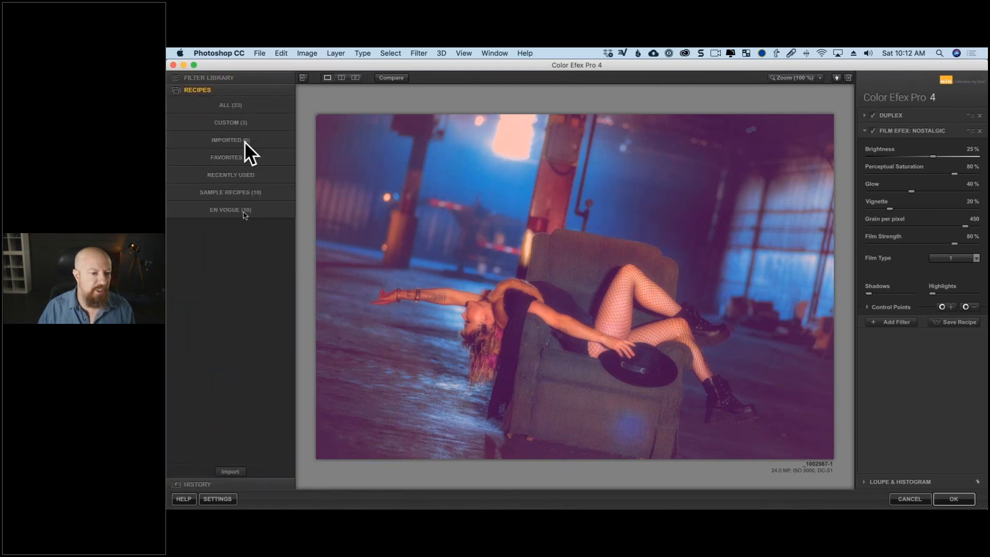
left_click(245, 206)
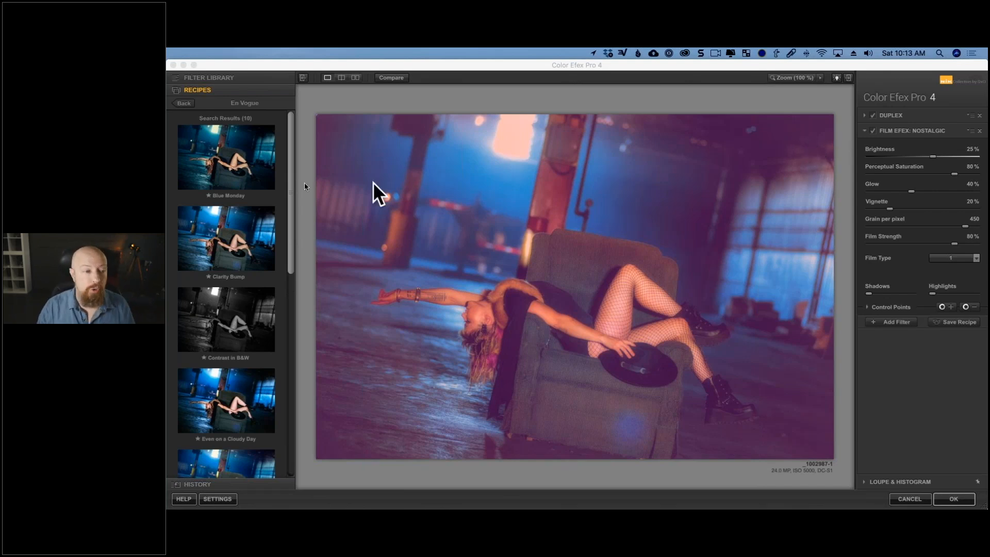
left_click(227, 162)
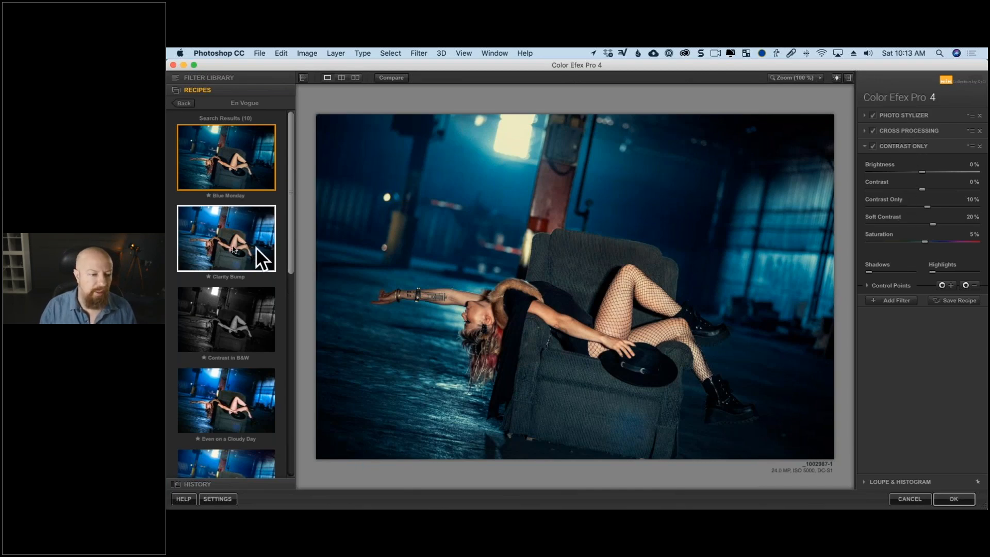
left_click(235, 253)
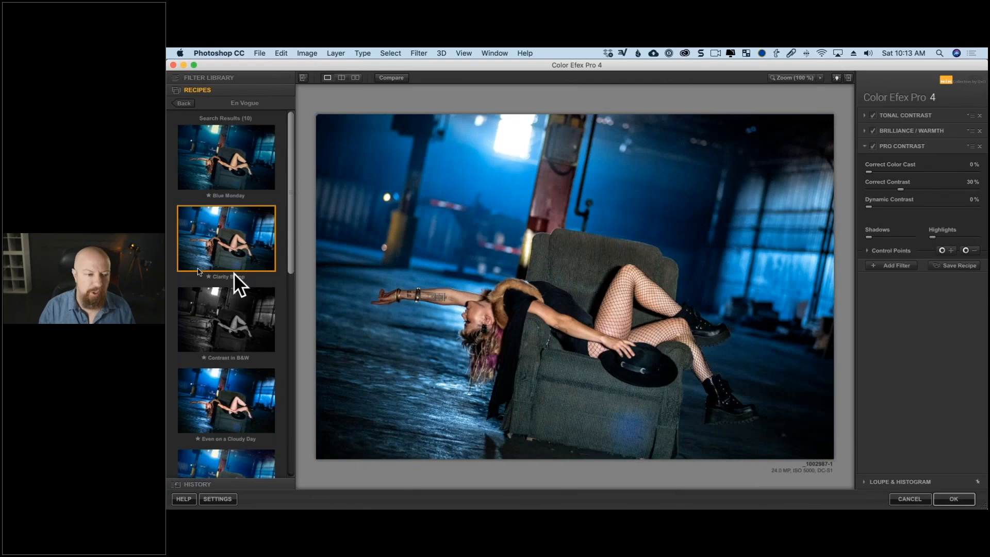
Try the HDR Like, Lavander and Even on a Cloudy Day recipes from the En Vogue set on the photo.
left_click_drag(288, 227, 282, 259)
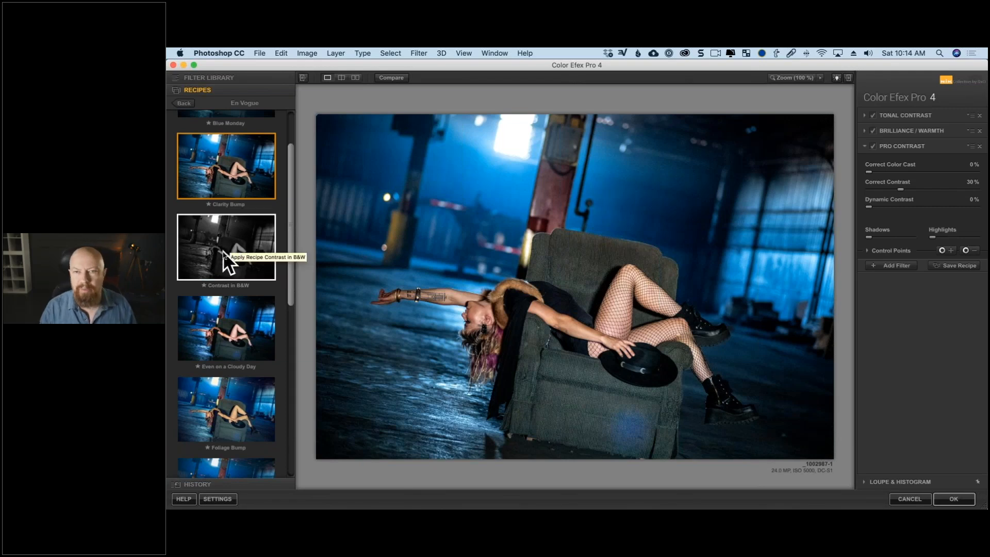
left_click_drag(287, 227, 274, 251)
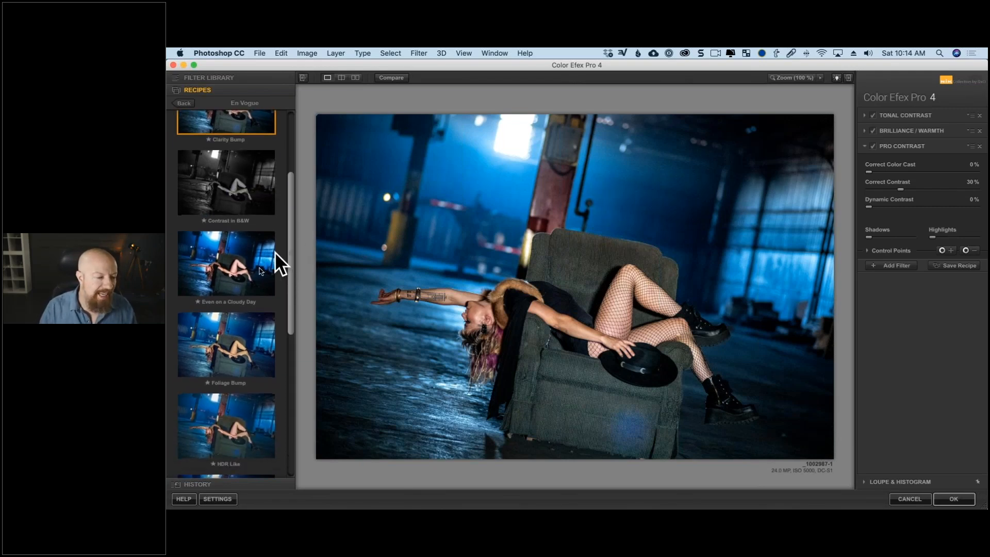
scroll(244, 334, "down", 10)
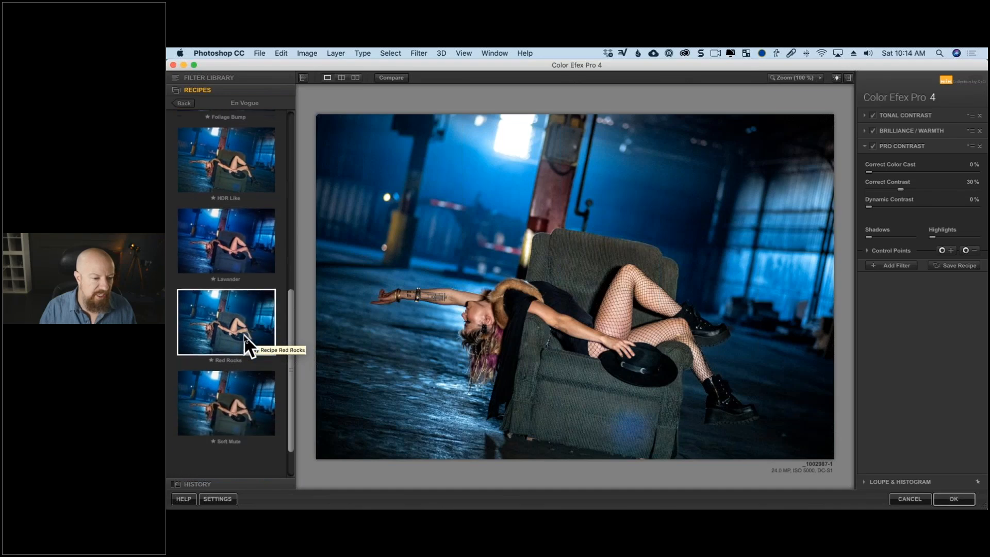
left_click(237, 173)
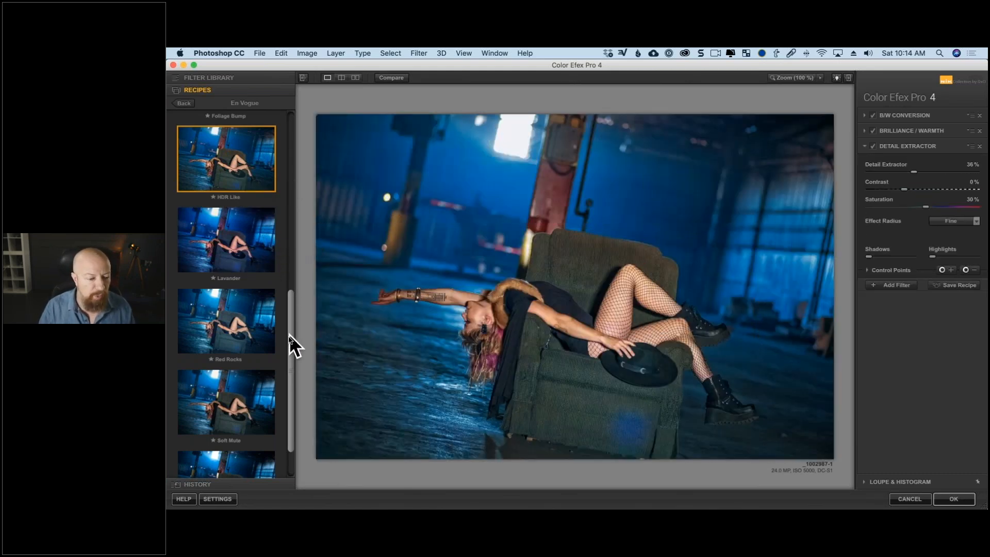
left_click_drag(290, 343, 289, 370)
scroll(288, 379, "up", 5)
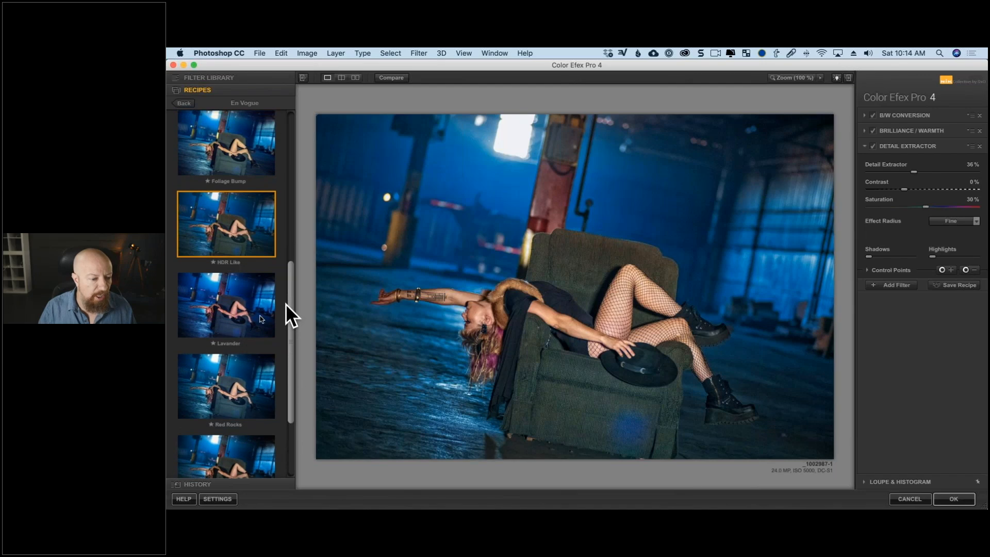
left_click(231, 314)
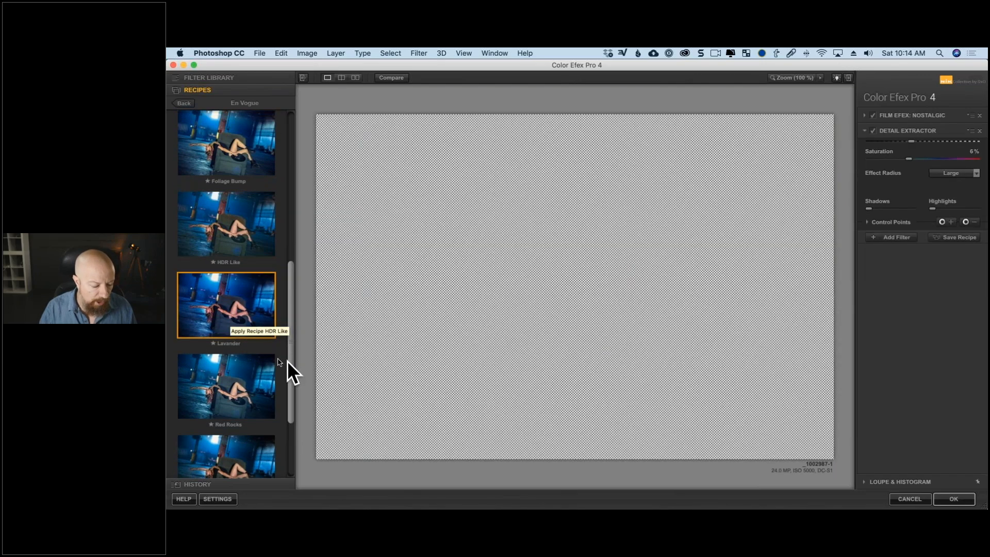
scroll(245, 323, "up", 8)
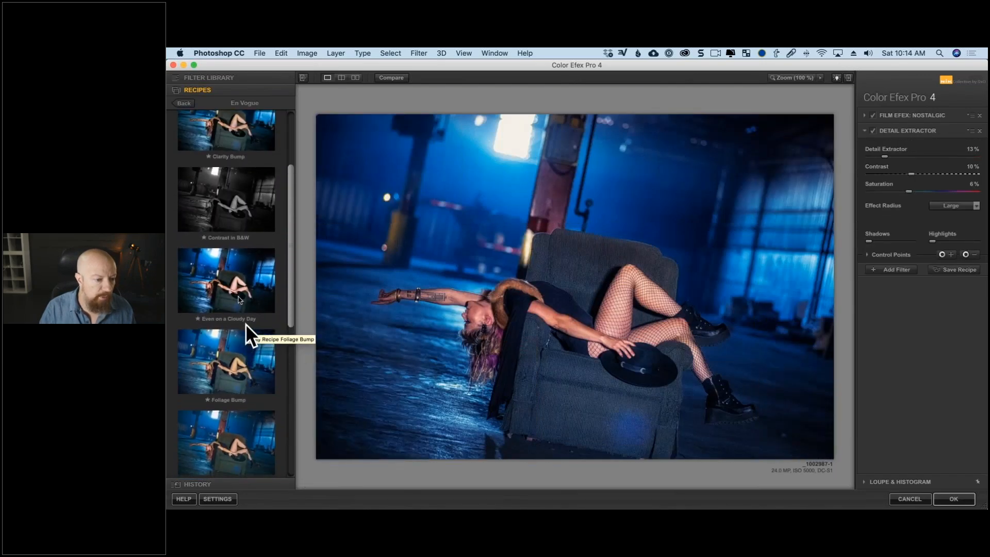
left_click(231, 286)
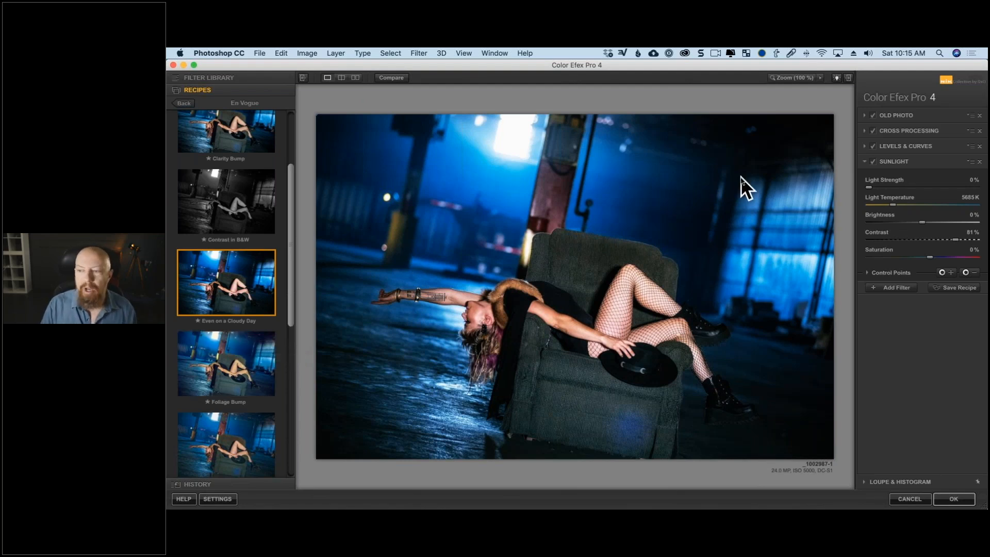
Swap the recipe's Sunlight filter for Contrast Color Range from the filter library, and remove every filter from the stack.
left_click(216, 78)
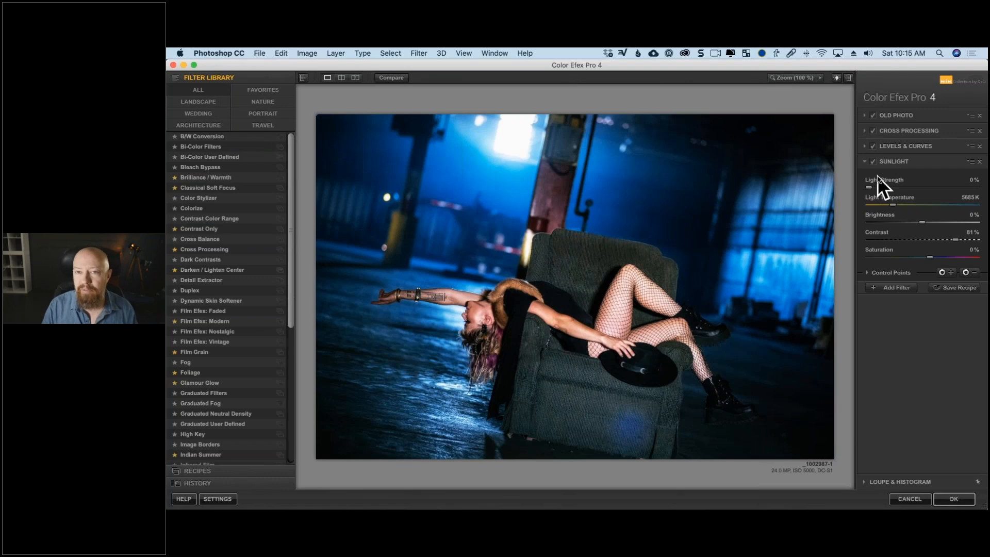
left_click(223, 219)
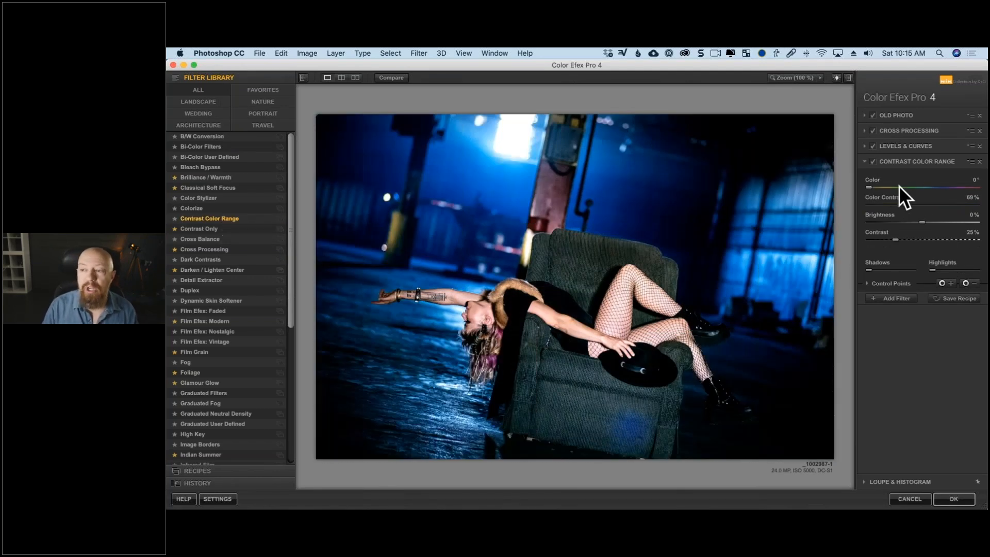
left_click_drag(975, 110, 972, 107)
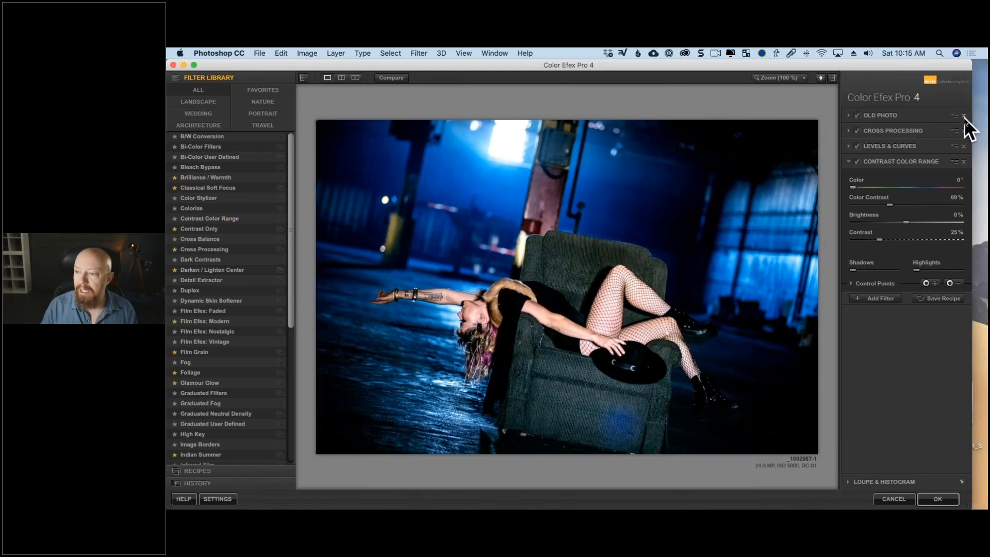
left_click(963, 115)
left_click(964, 115)
left_click(964, 115)
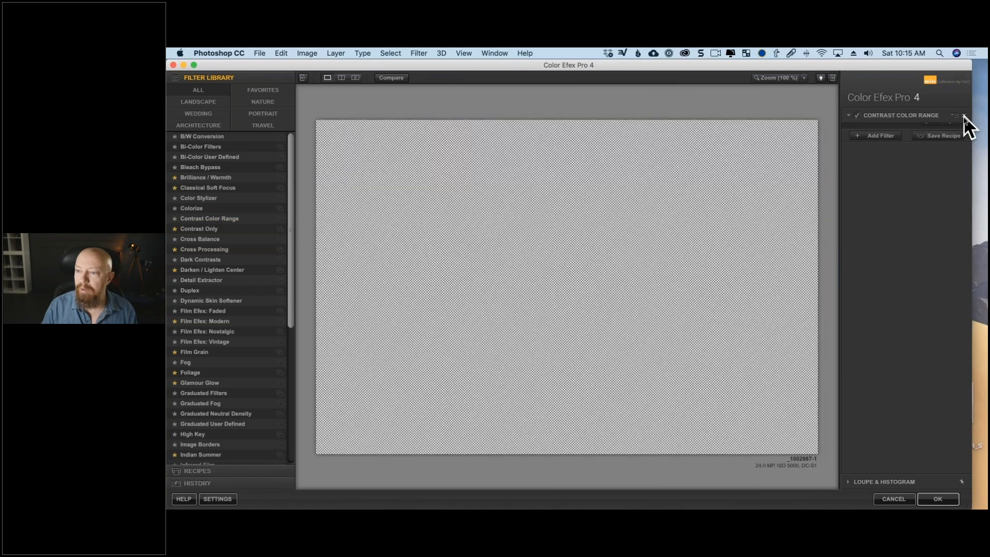
left_click(963, 115)
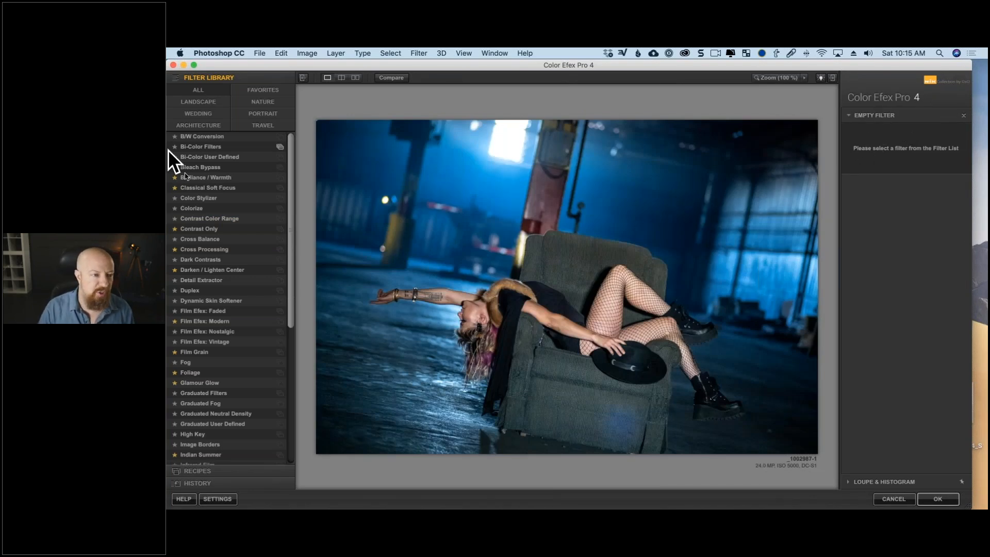
Try the B/W Conversion, Bleach Bypass, Classical Soft Focus and Contrast Only filters from the Portrait category on the photo.
left_click(265, 113)
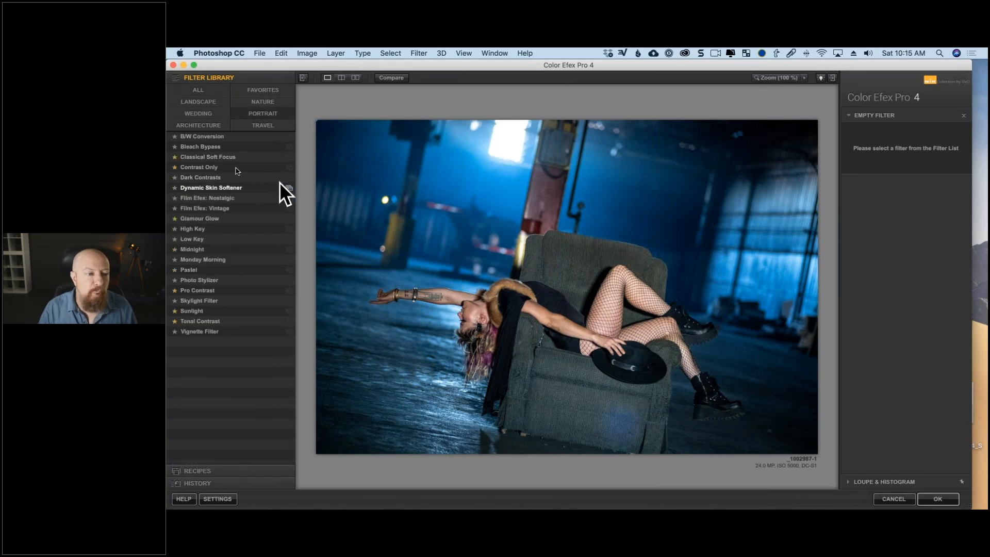
left_click(223, 136)
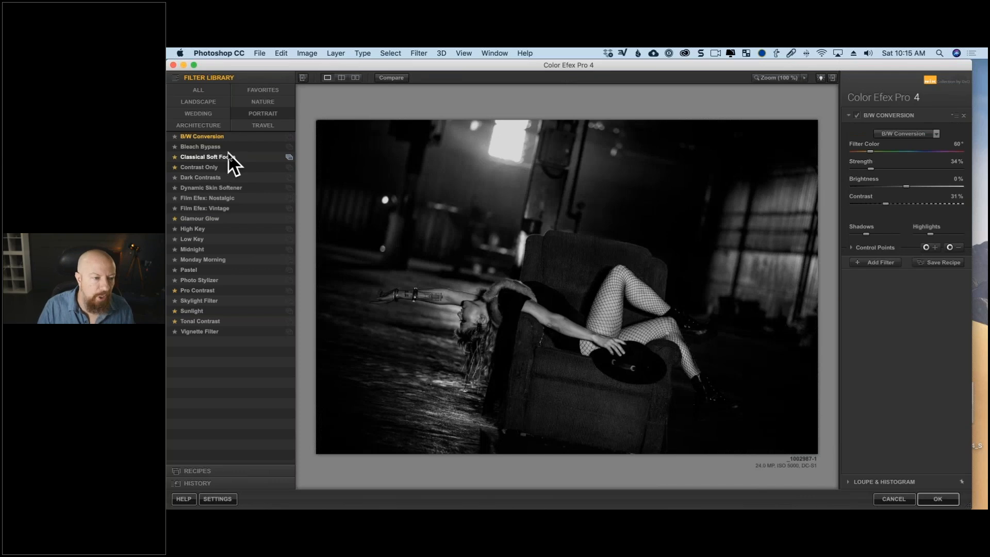
left_click(227, 147)
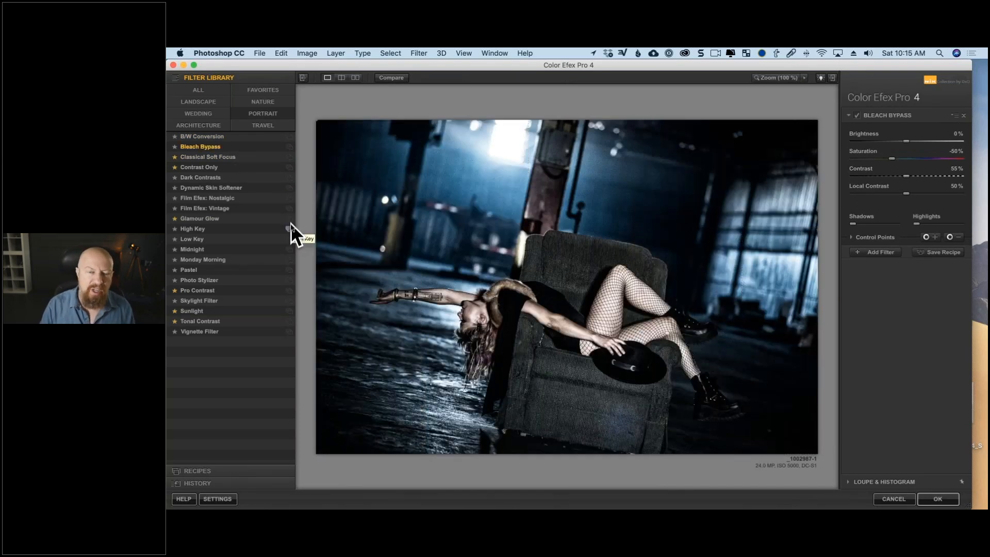
left_click(240, 158)
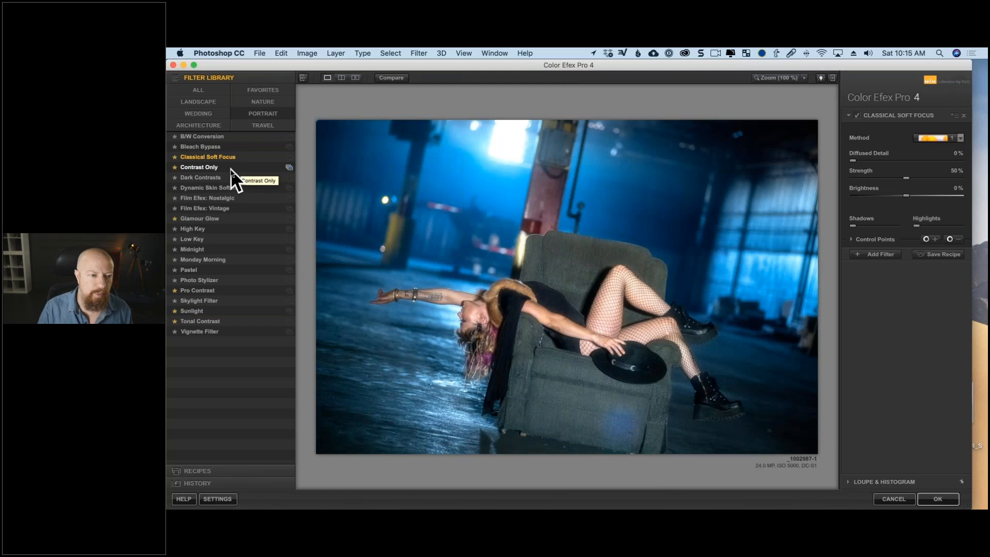
left_click(230, 168)
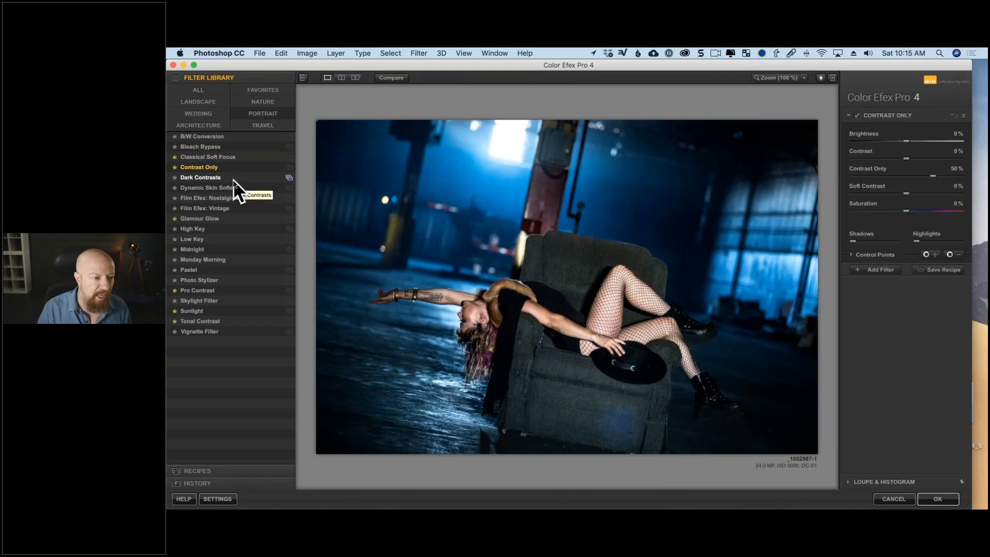
Try the Film Efex: Vintage filter with film type 16, and remove it from the photo.
left_click(234, 209)
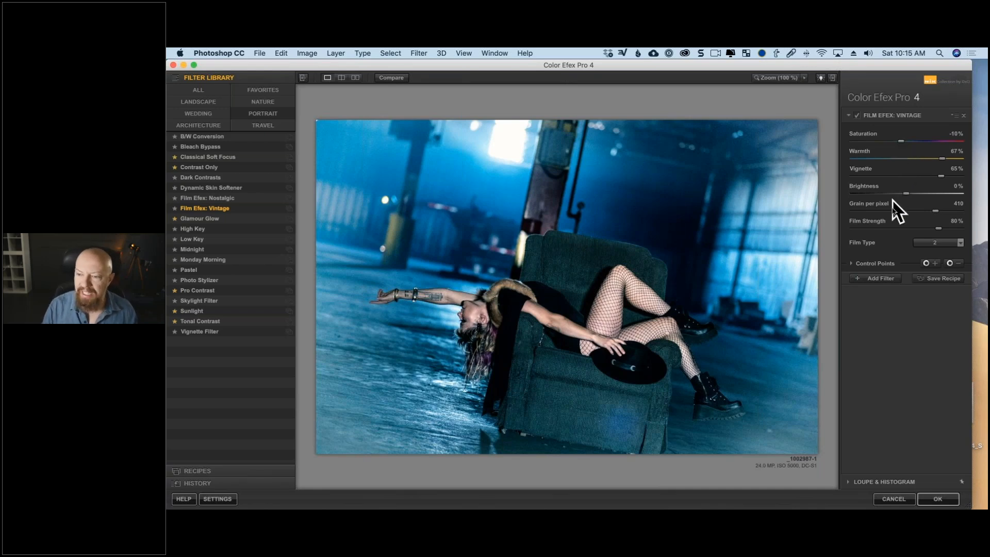
left_click(943, 243)
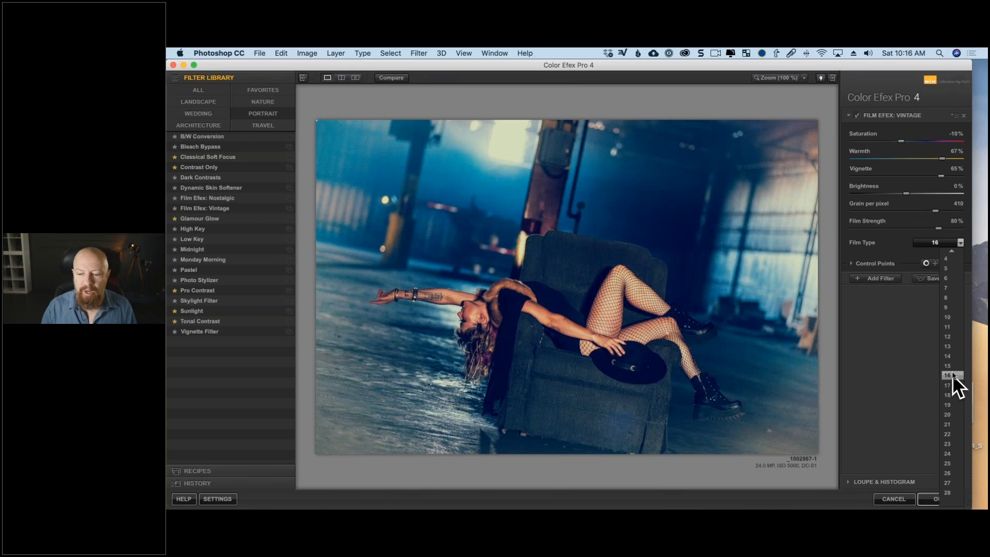
left_click(952, 374)
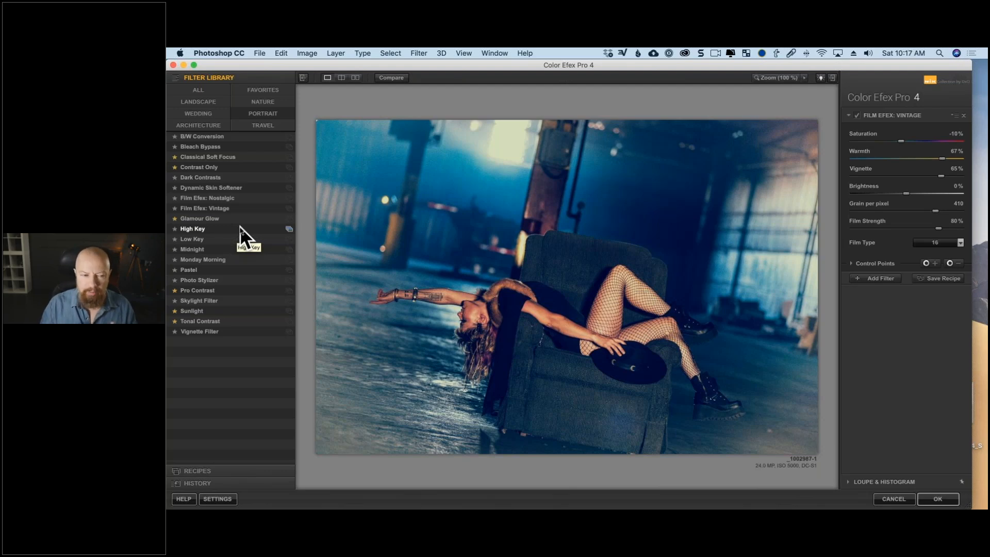
left_click(964, 115)
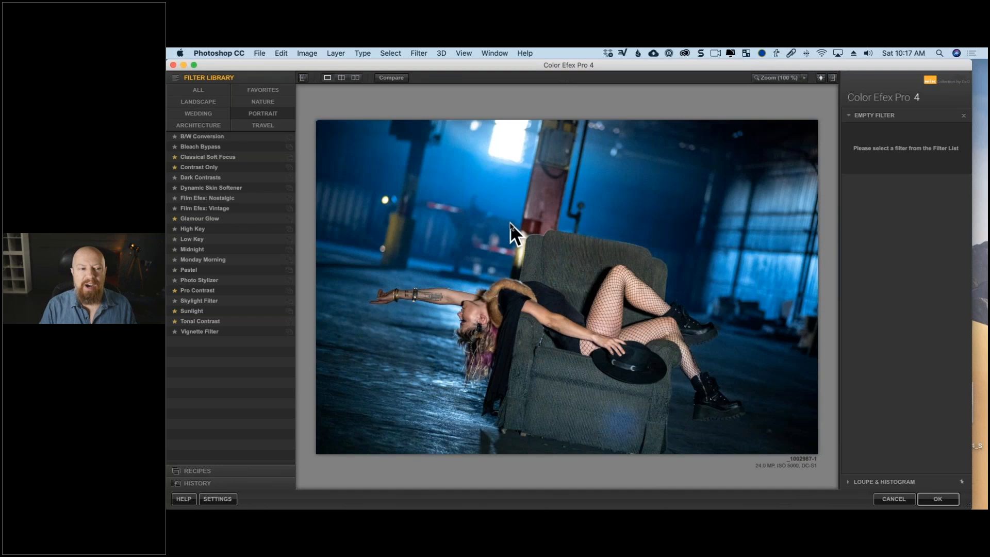
Try the High Key, Low Key, Midnight, Pro Contrast and Skylight filters, testing Midnight at 97% brightness and 16% contrast.
left_click(234, 228)
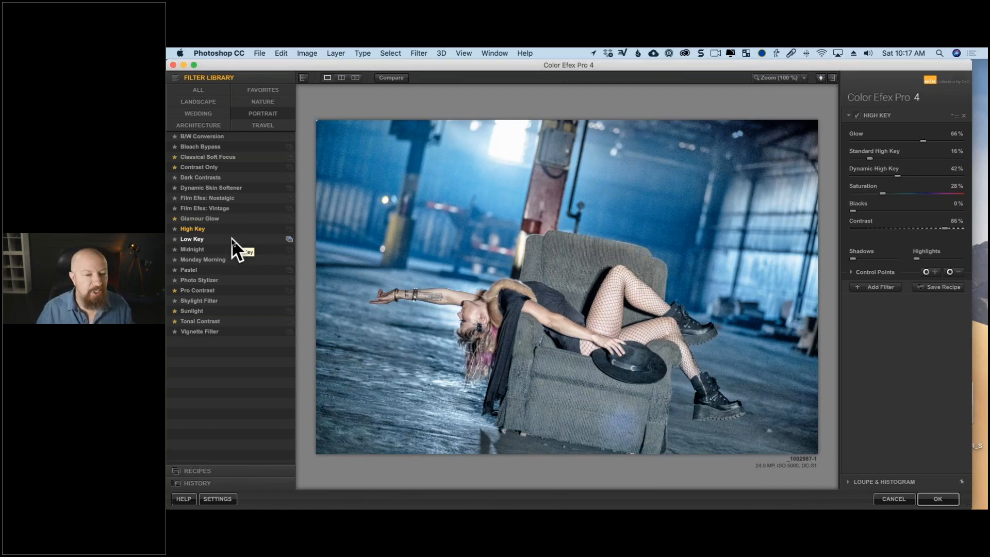
left_click(231, 238)
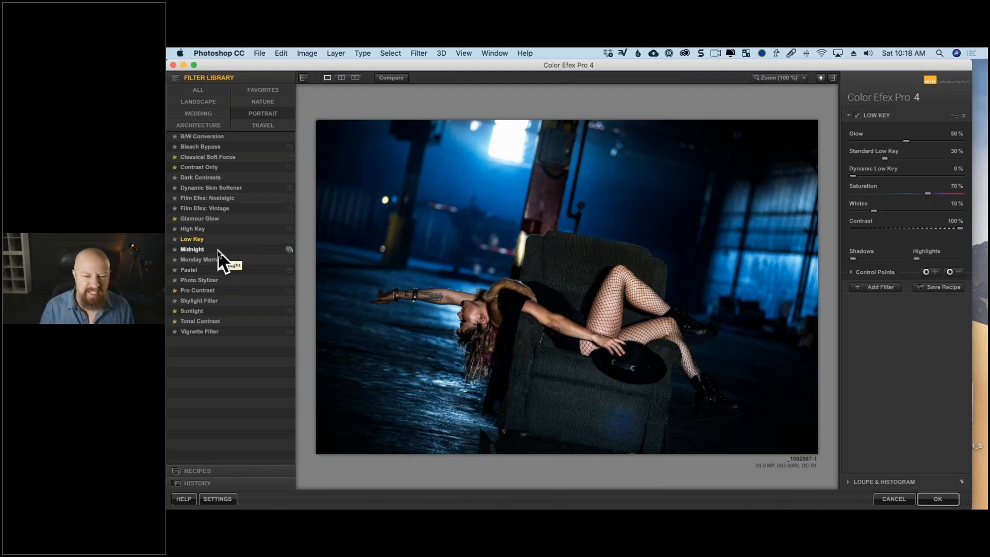
left_click(217, 250)
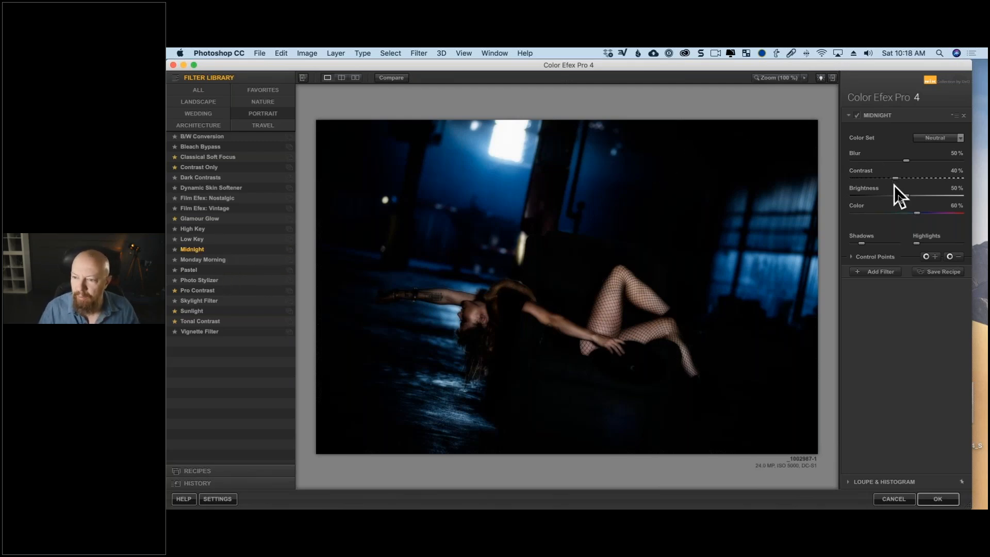
left_click_drag(904, 194, 961, 196)
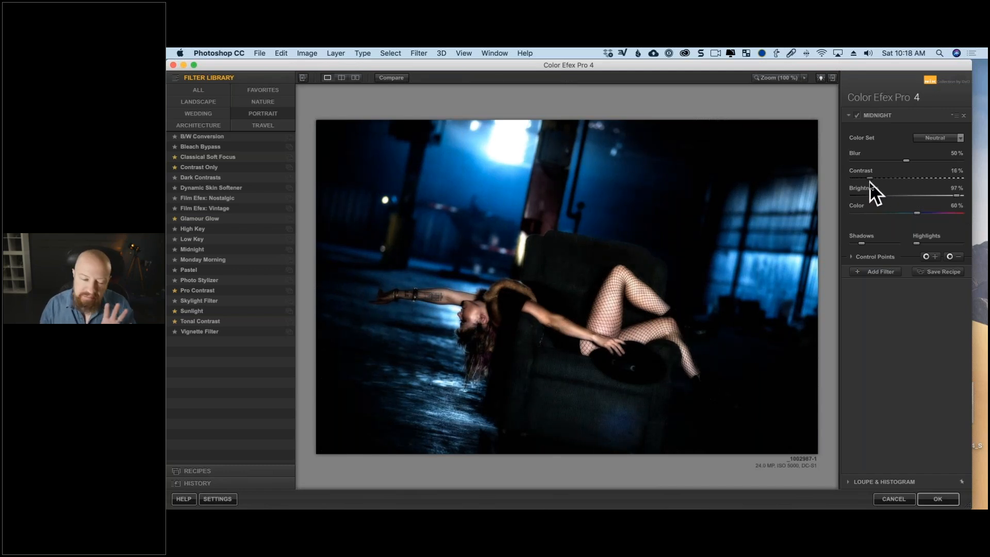
left_click(239, 290)
left_click(247, 301)
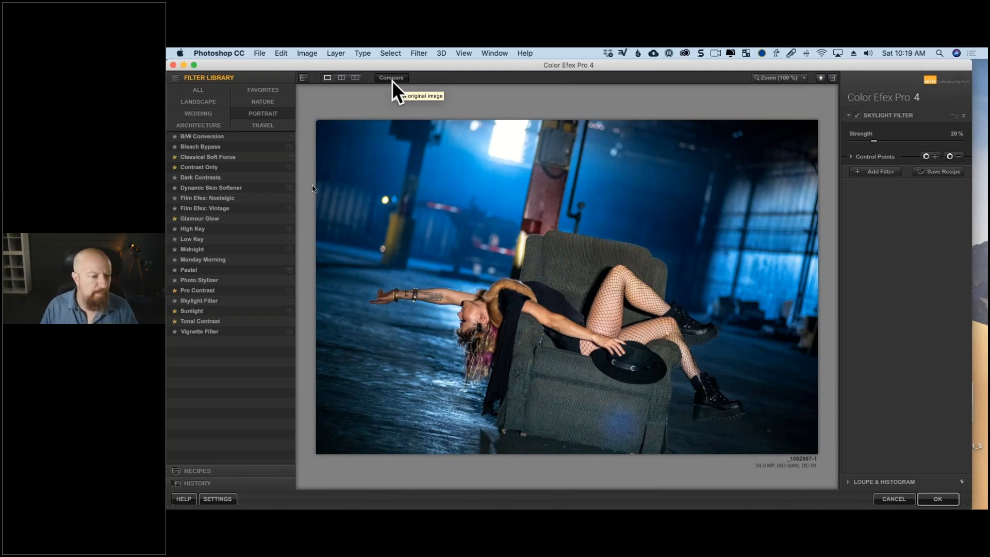
Apply the Midnight filter with the Neutral color set, 25% blur, 11% contrast, 100% brightness and 70% color.
left_click(212, 250)
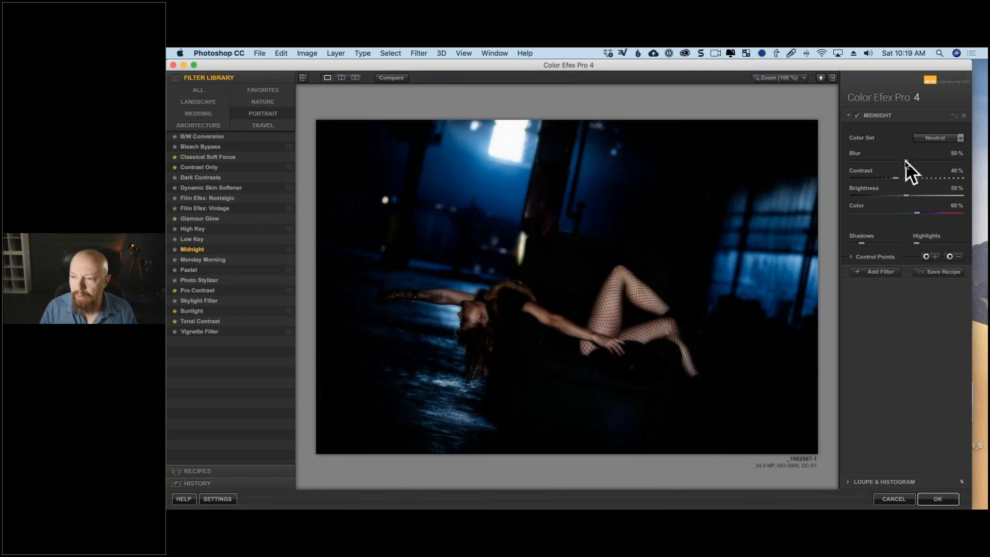
left_click_drag(906, 160, 864, 178)
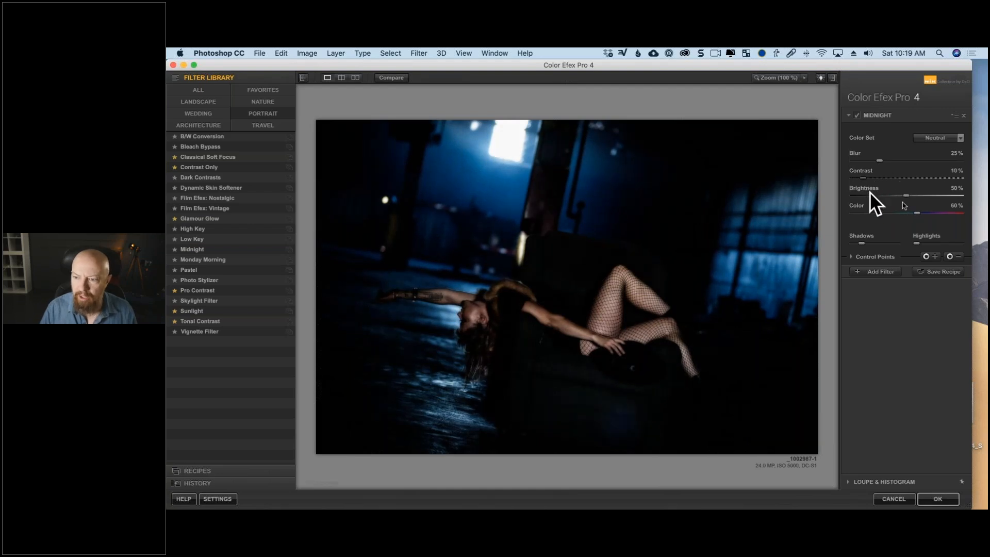
left_click_drag(930, 195, 951, 197)
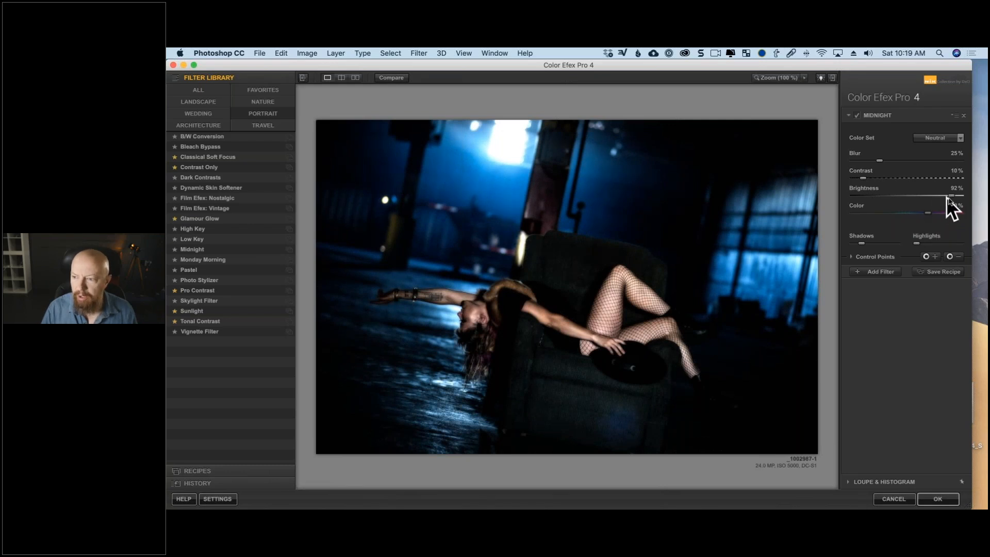
left_click(939, 143)
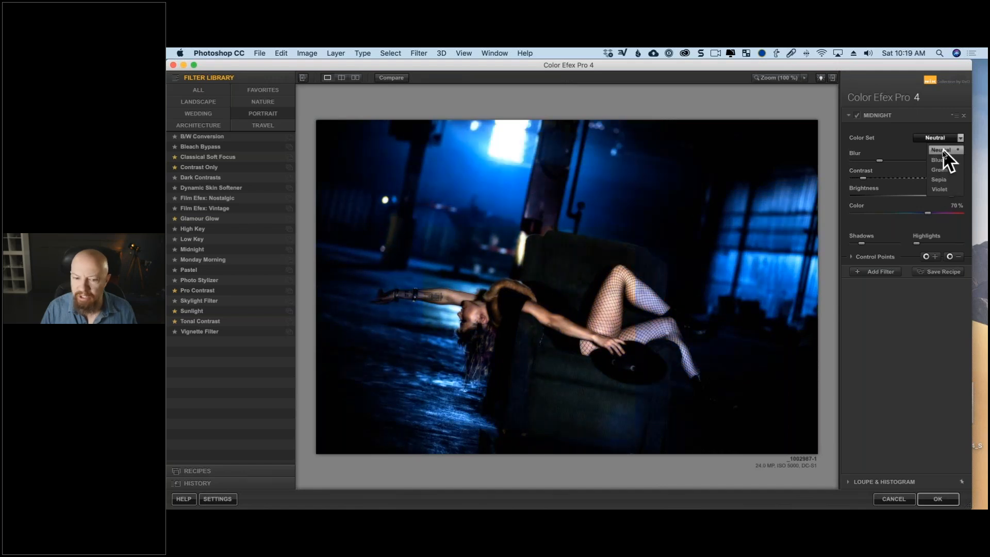
left_click(942, 149)
left_click_drag(943, 197, 957, 196)
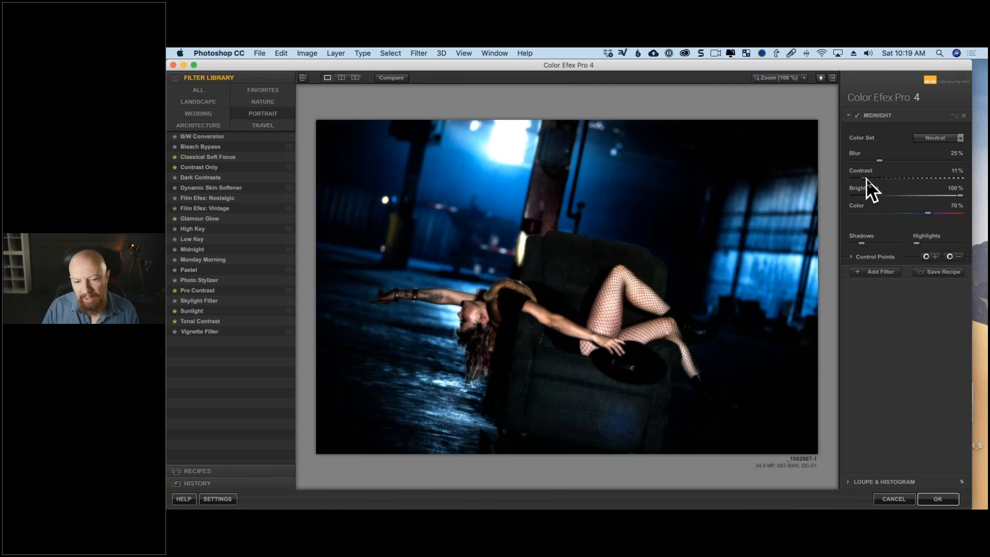
left_click_drag(863, 180, 864, 179)
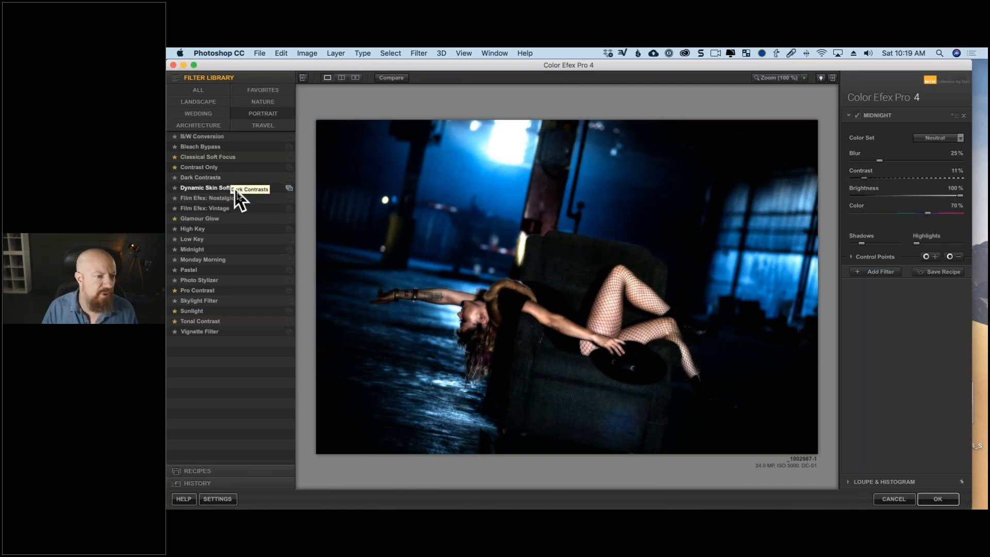
Stack a Darken / Lighten Center filter on Midnight with 95% center luminosity and -17% border luminosity.
left_click(216, 88)
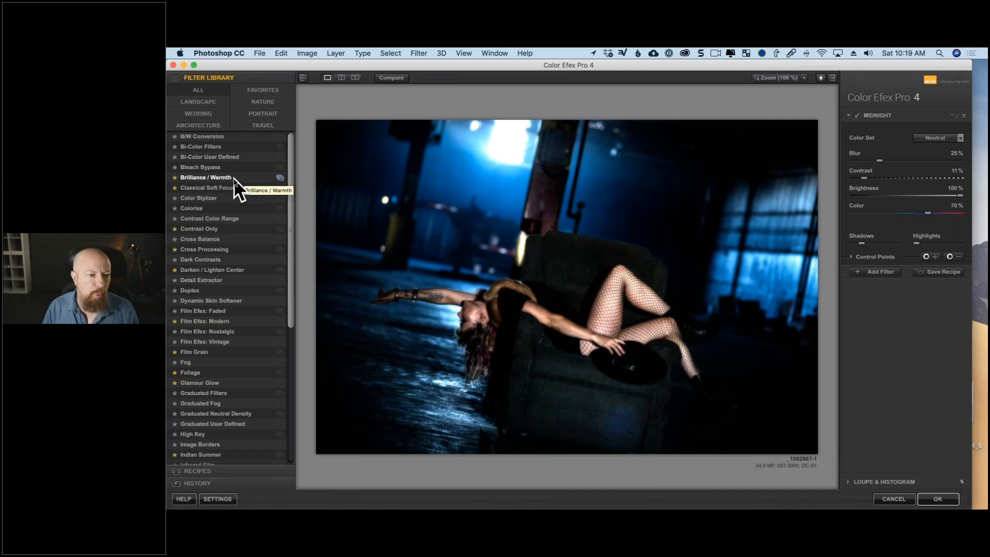
left_click(877, 272)
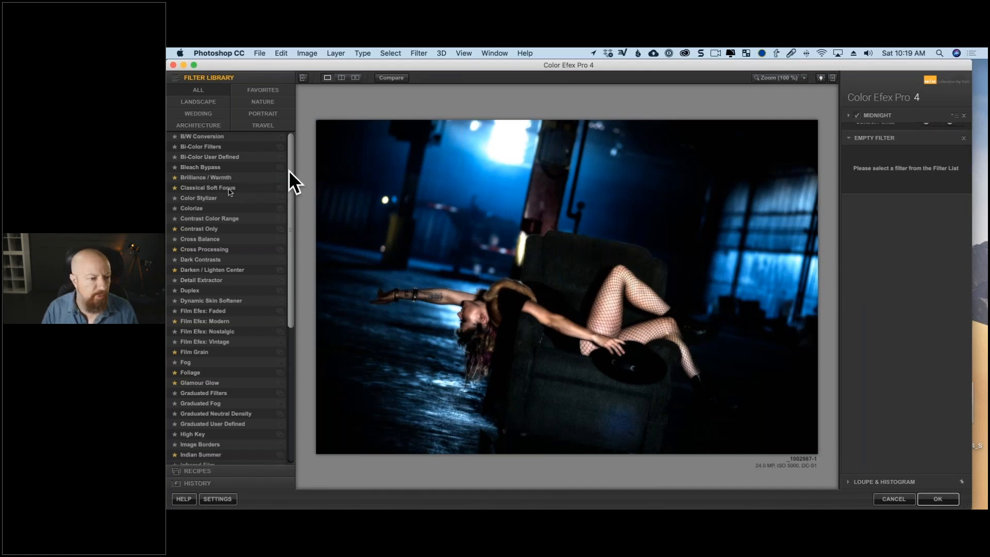
left_click(208, 177)
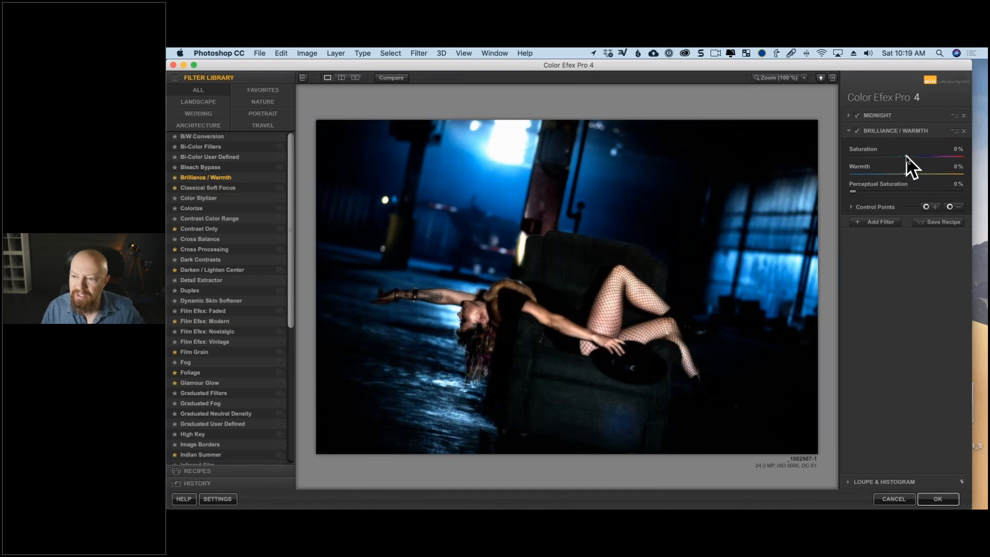
left_click(227, 270)
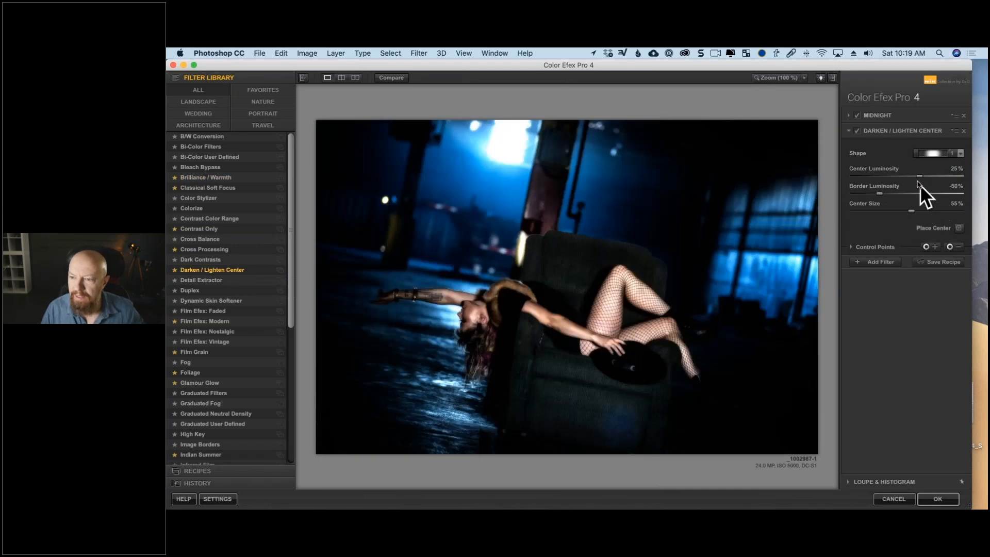
left_click_drag(921, 176, 945, 175)
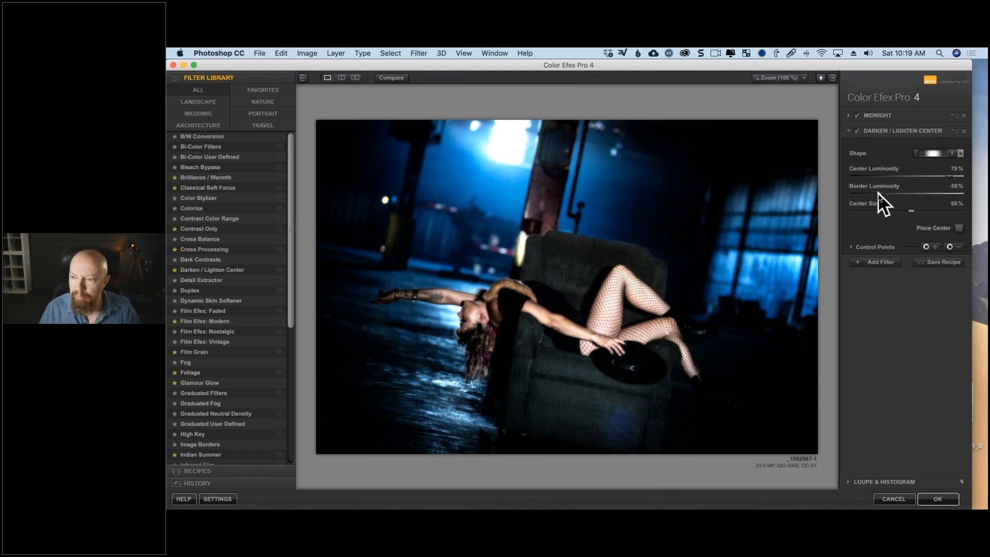
left_click_drag(878, 193, 901, 191)
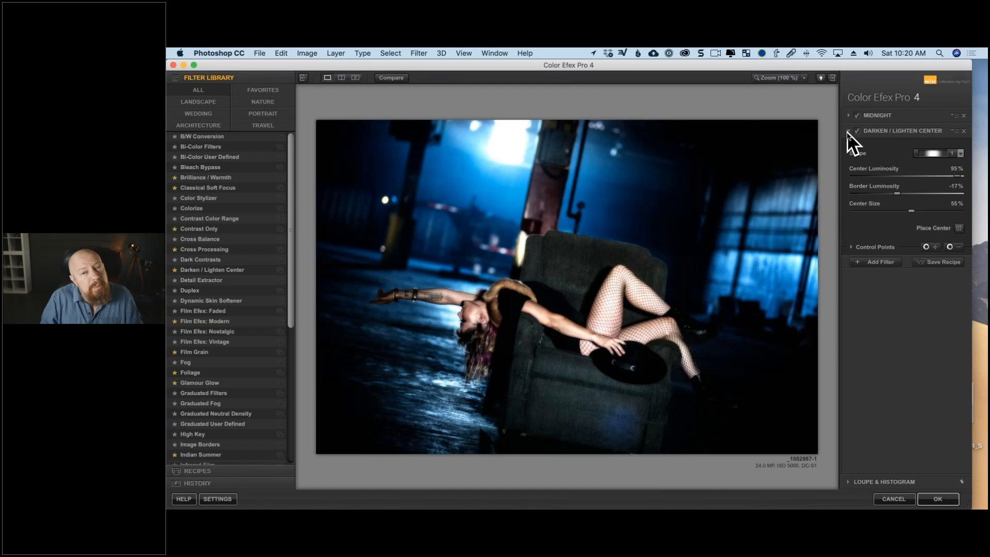
Try Darken / Lighten Center ahead of Midnight with center luminosity at 43% and 82%, and move it back below Midnight.
left_click(887, 131)
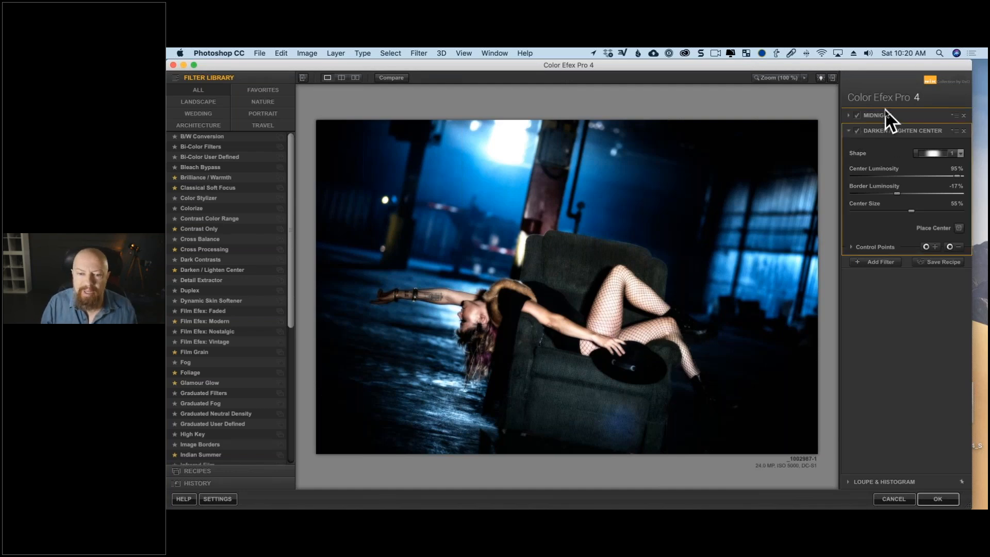
left_click_drag(885, 109, 885, 109)
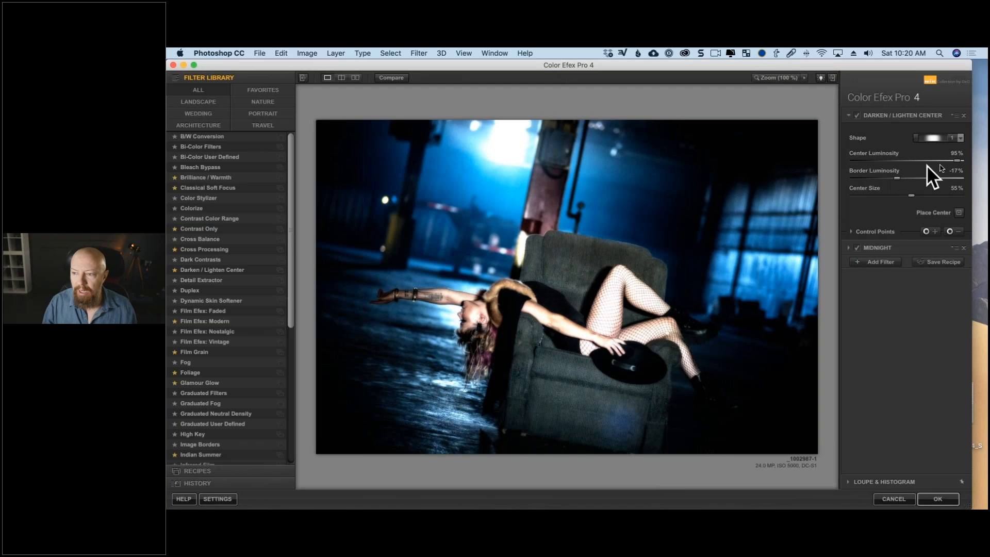
left_click_drag(943, 162, 930, 163)
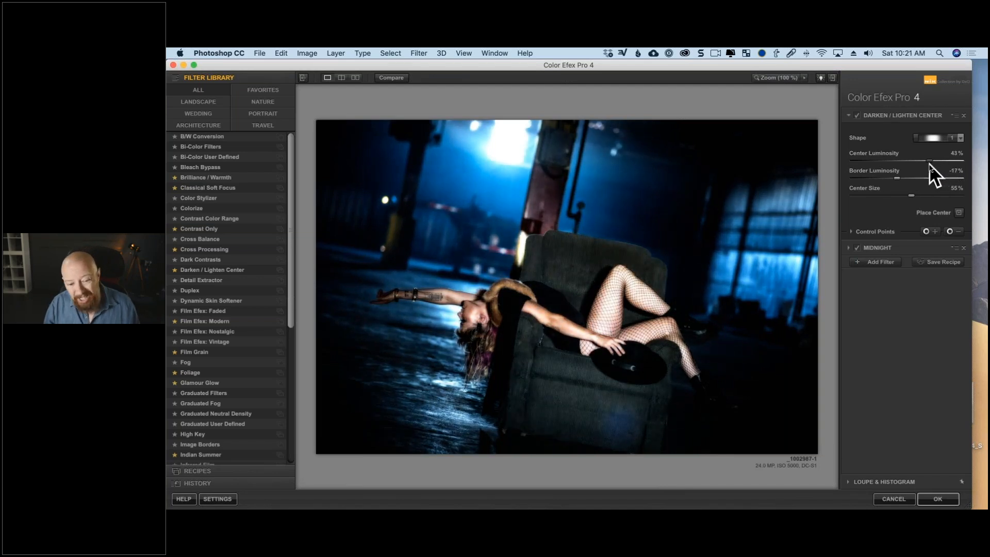
left_click_drag(929, 163, 950, 161)
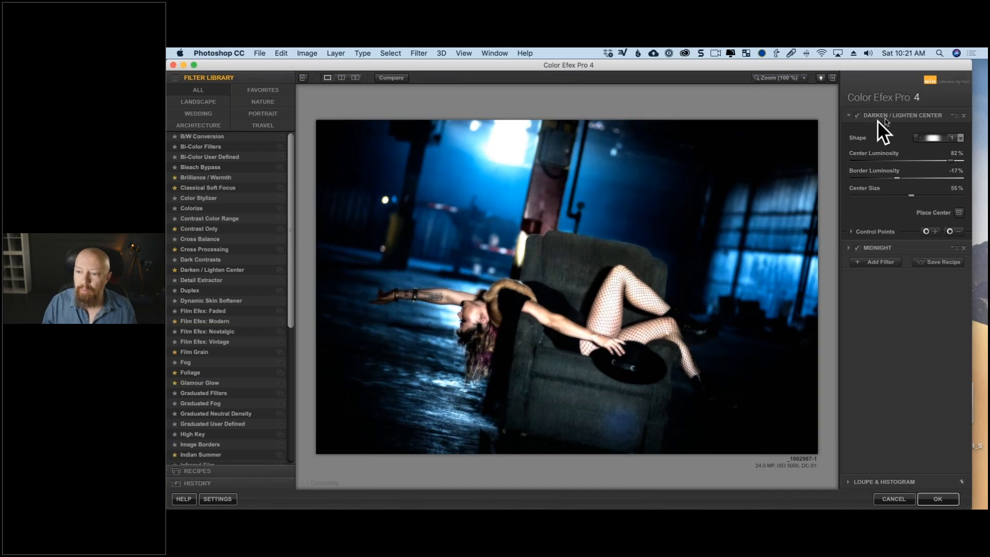
left_click_drag(892, 114, 883, 253)
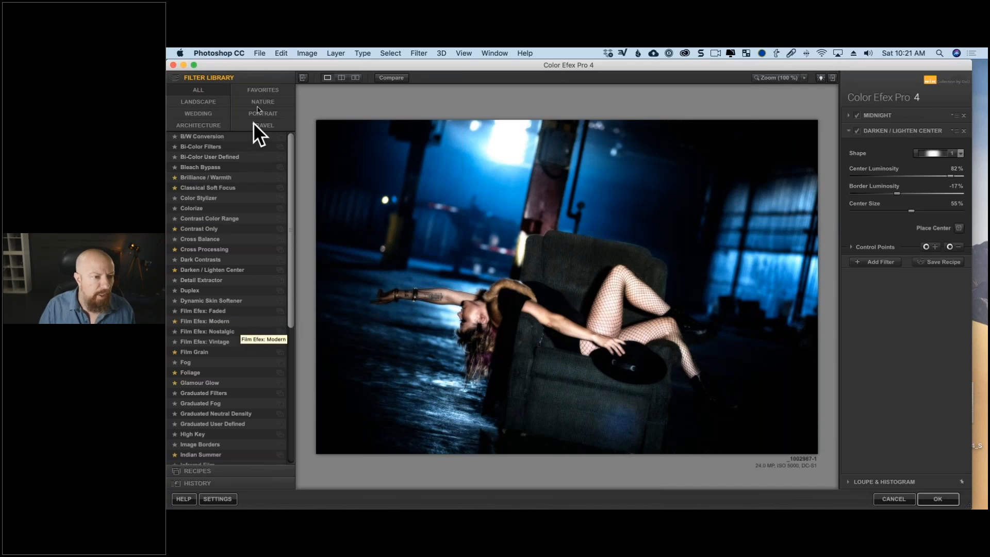
Add the Skylight Filter from the Portrait category as the third filter, and set Darken / Lighten Center's center luminosity to 94%.
left_click(264, 112)
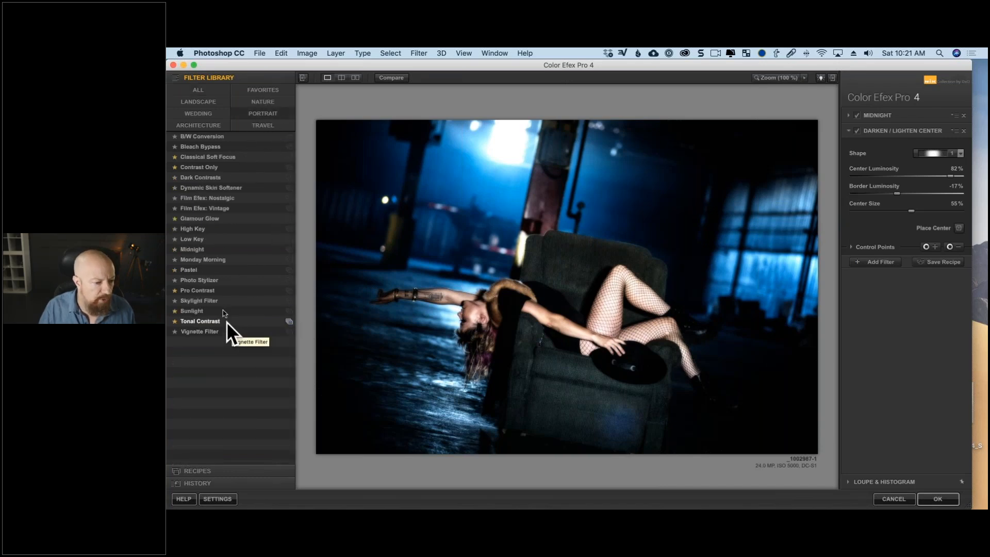
left_click(223, 300)
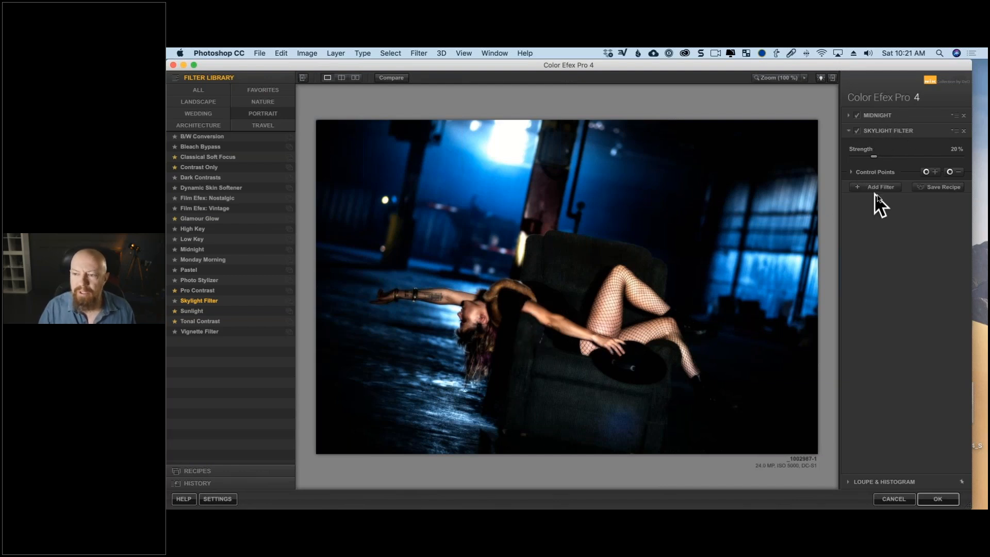
key("super+z")
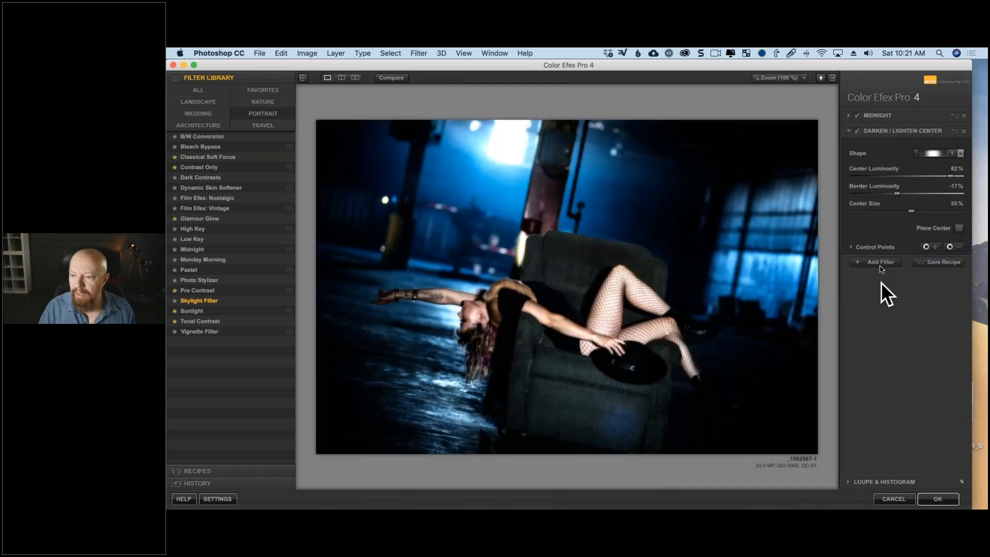
left_click(880, 262)
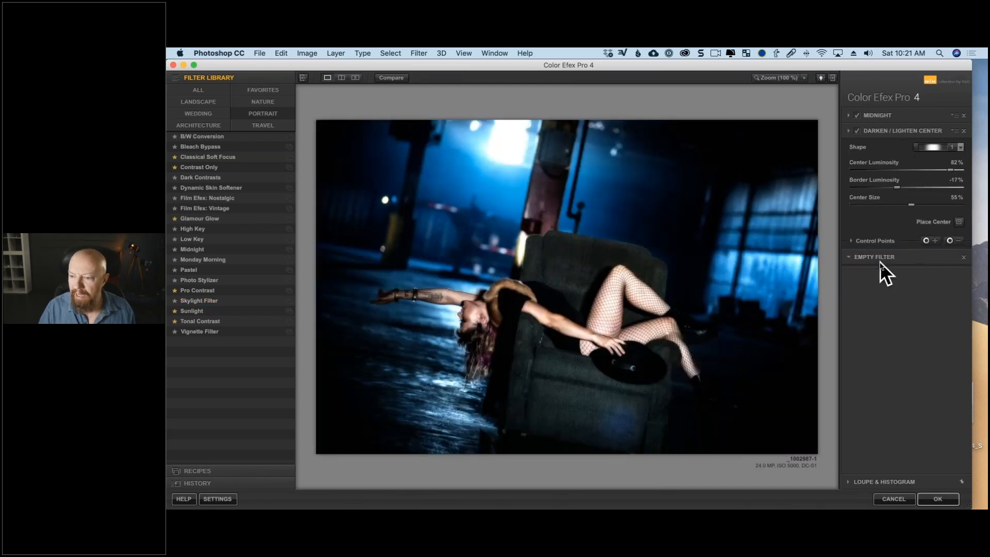
left_click(207, 301)
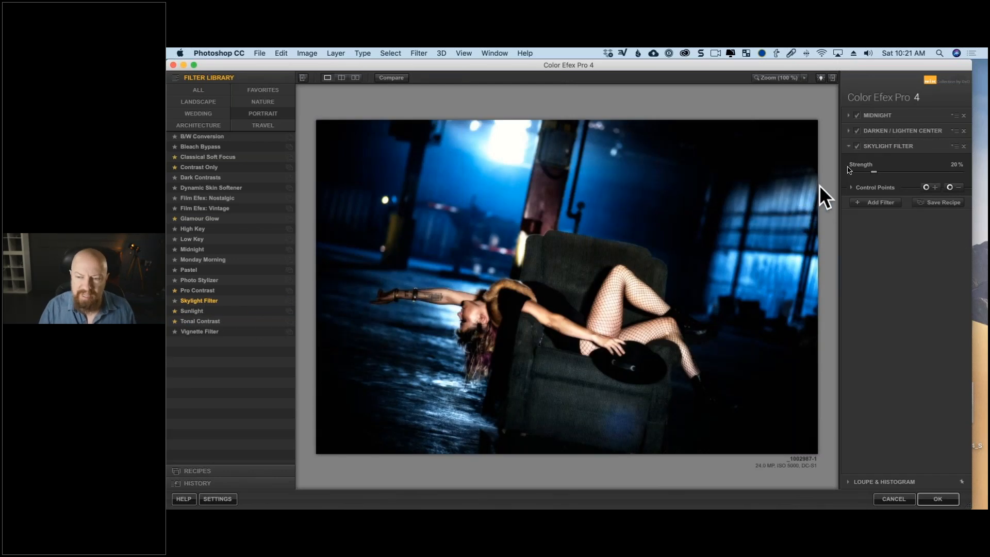
left_click(856, 130)
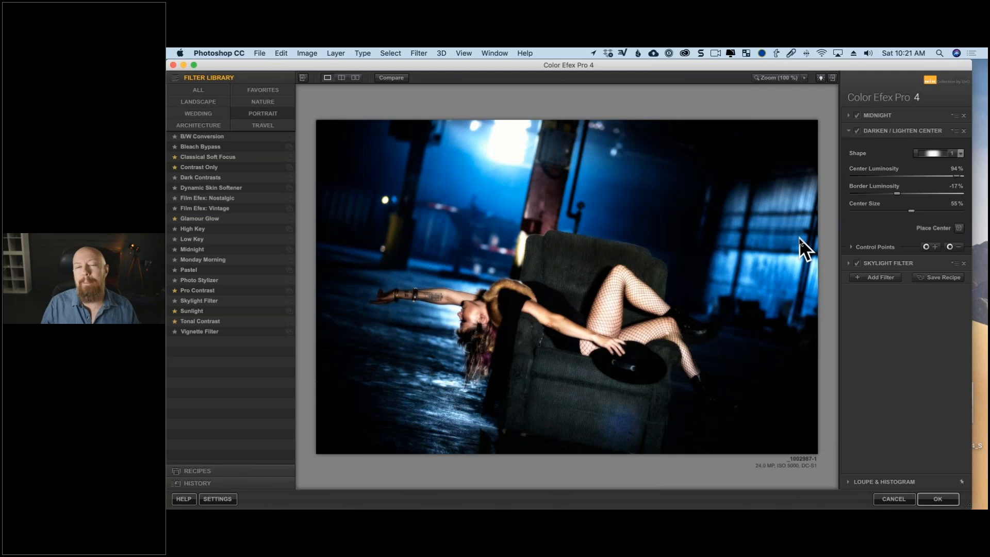
Save the three-filter stack as a custom recipe named "Midnight blue".
left_click(939, 277)
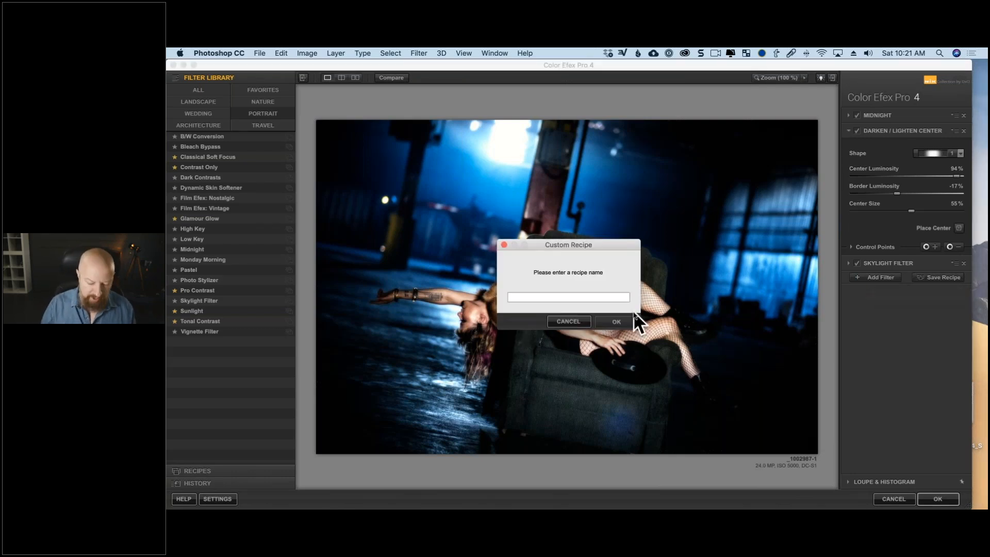
type("Midnight blue")
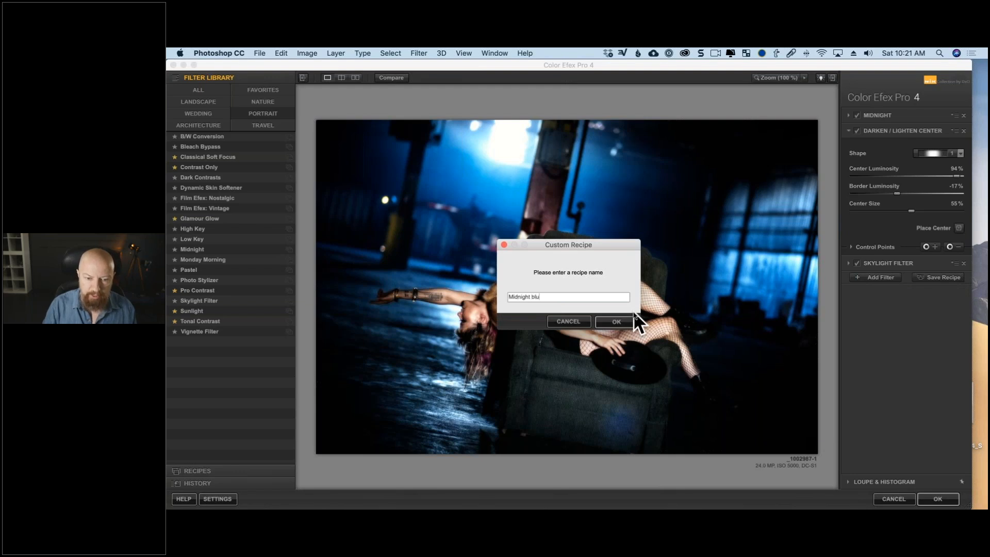
left_click(616, 321)
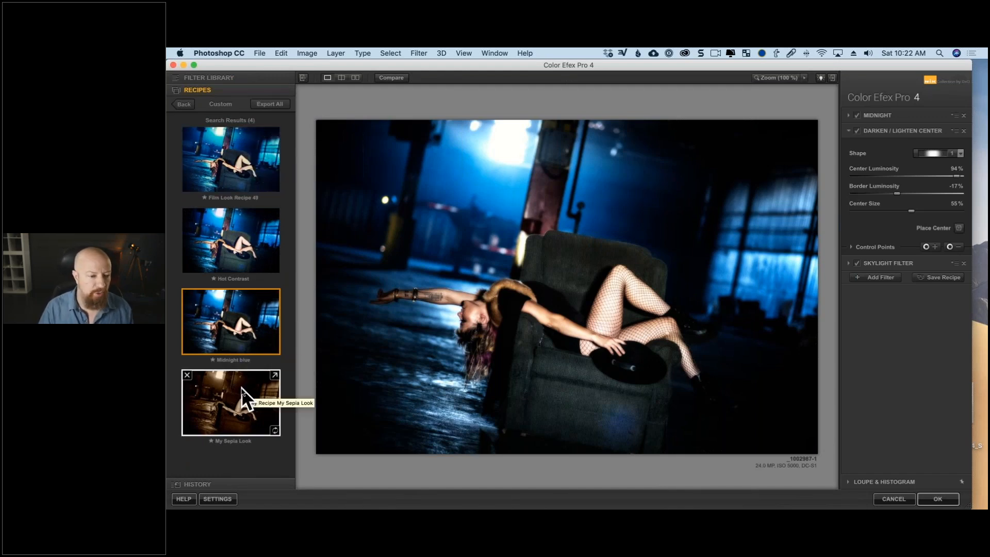
Try the custom Film Look, Hot Contrast and My Sepia Look recipes on the photo, and reapply the Midnight blue recipe.
left_click(229, 184)
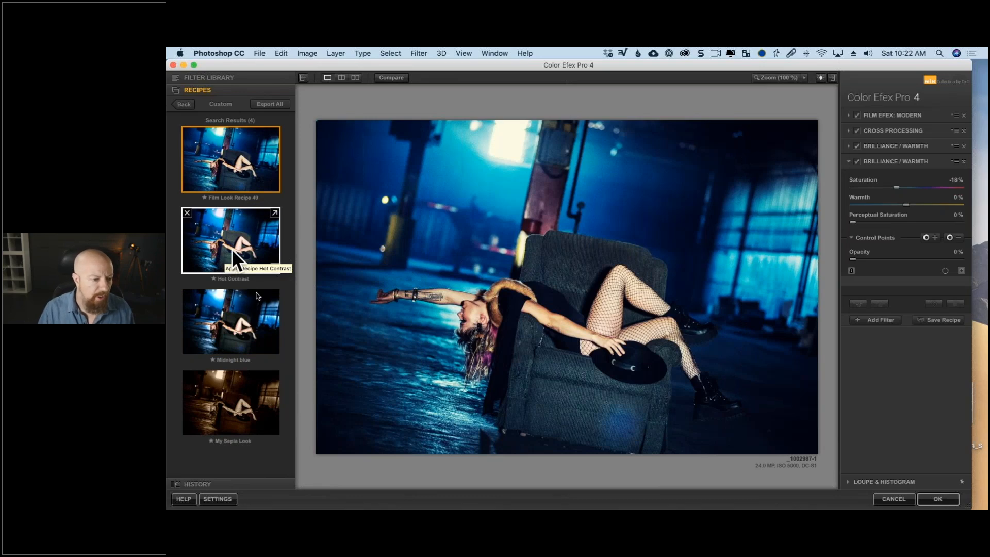
left_click(242, 258)
left_click(221, 320)
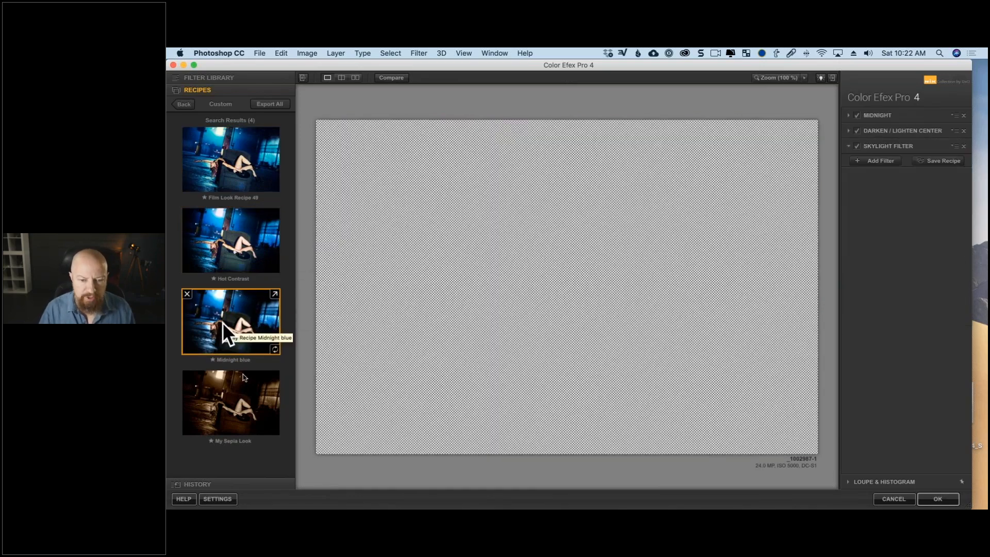
left_click(241, 388)
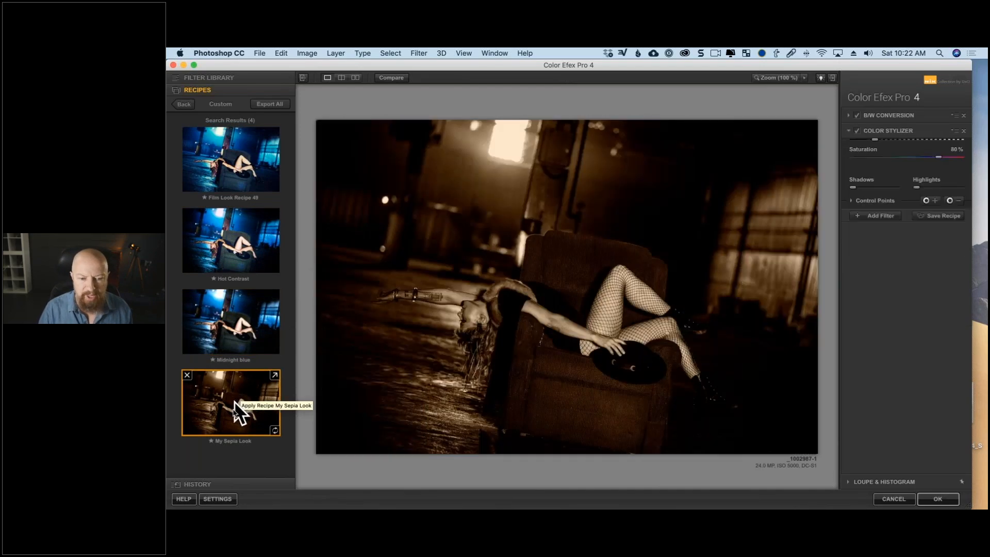
left_click(227, 323)
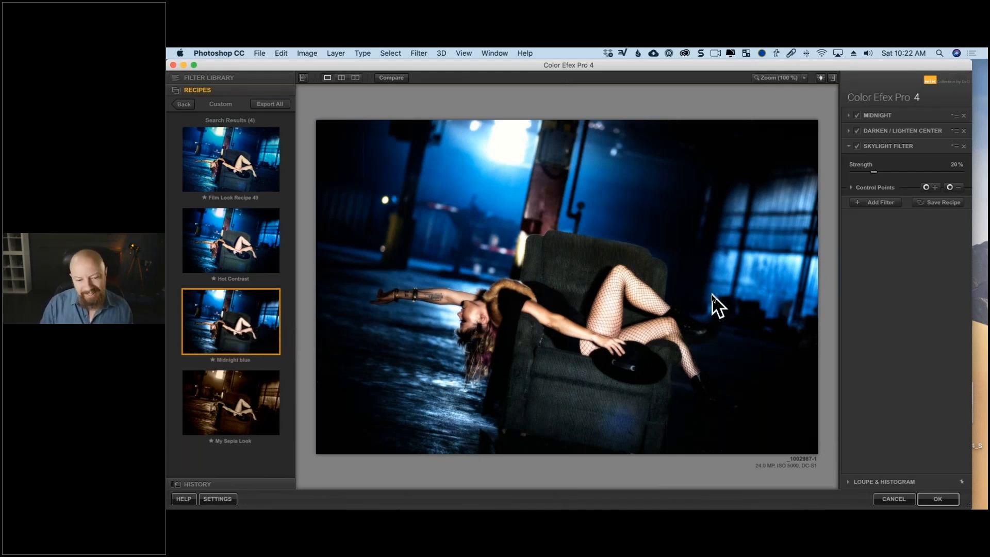
Try 13% blur on the Midnight filter, and update the Midnight blue recipe with the current settings.
left_click(850, 115)
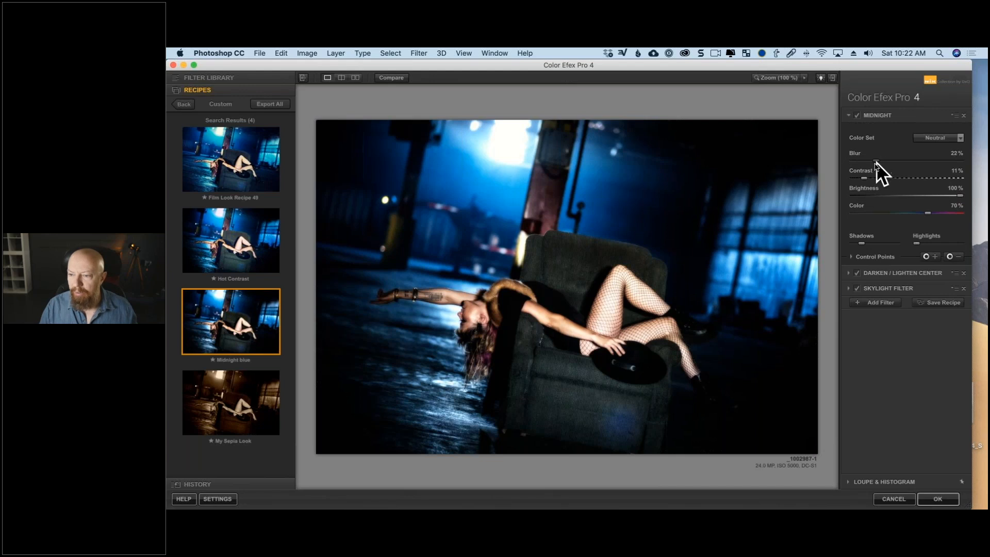
left_click_drag(871, 163, 867, 164)
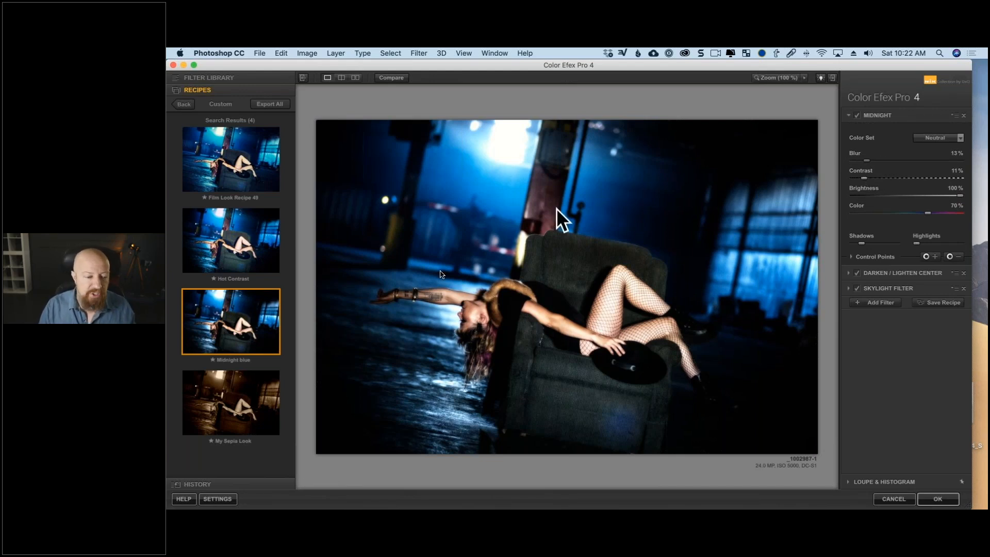
mouse_move(235, 317)
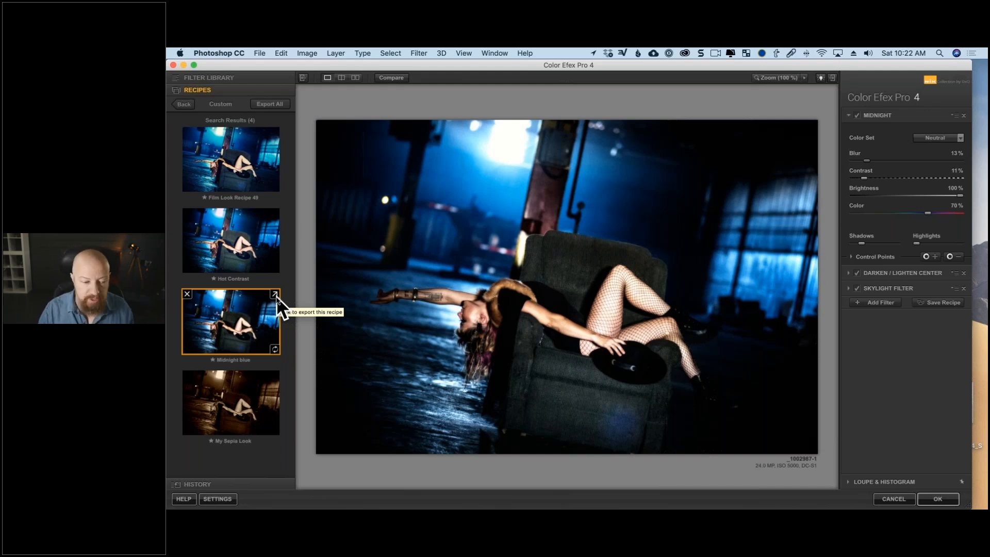
left_click(276, 352)
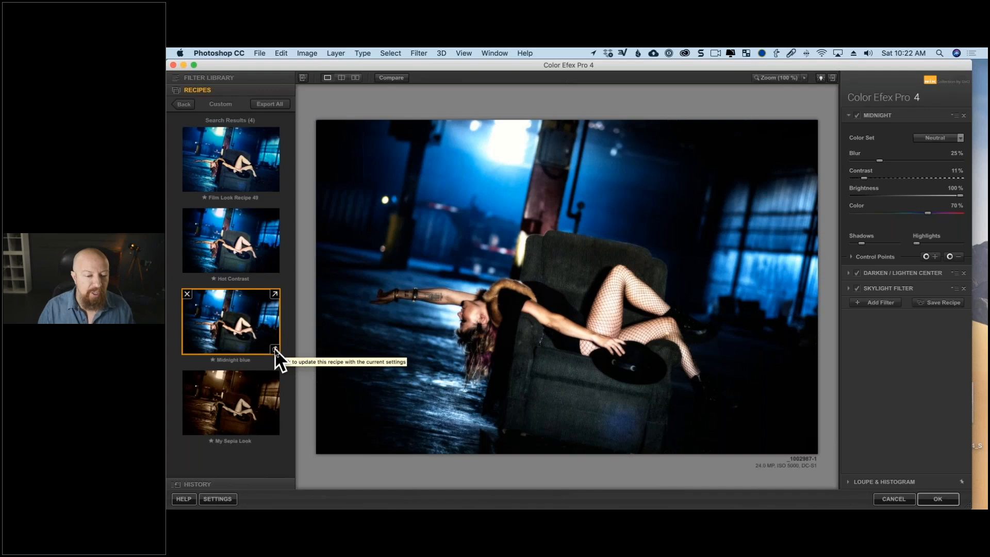
left_click(274, 349)
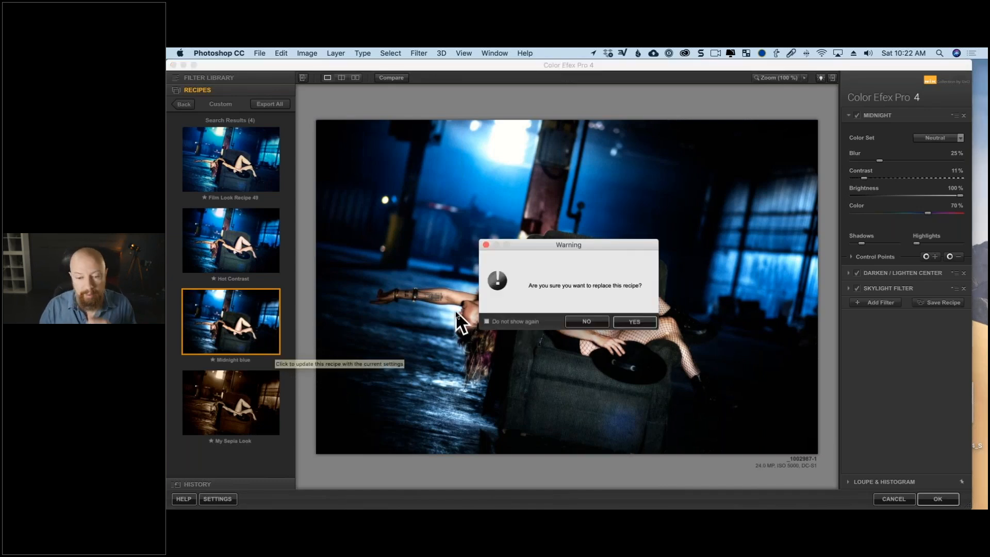
left_click(637, 321)
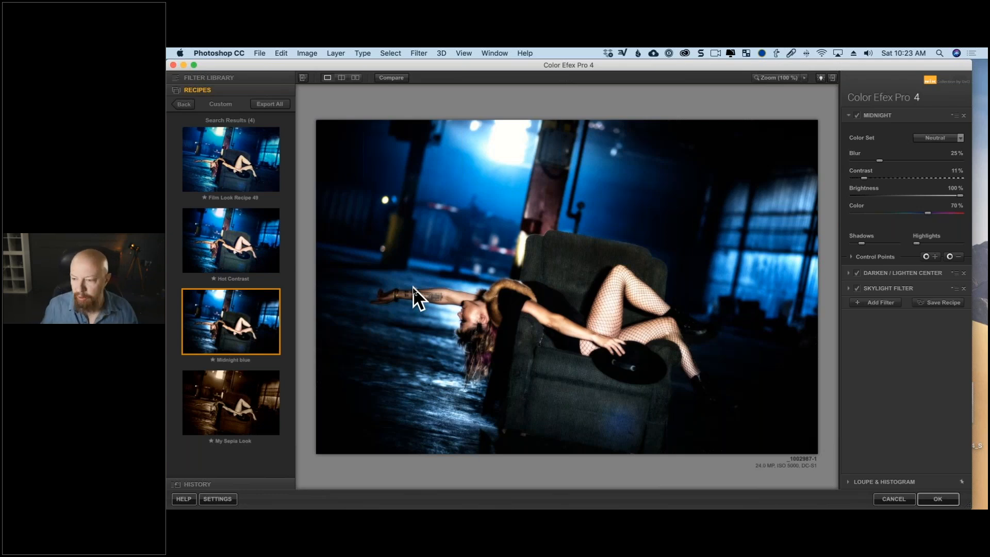
Apply the filter stack to the photo and paint black over the woman on the smart filter mask at 100% opacity.
left_click(925, 500)
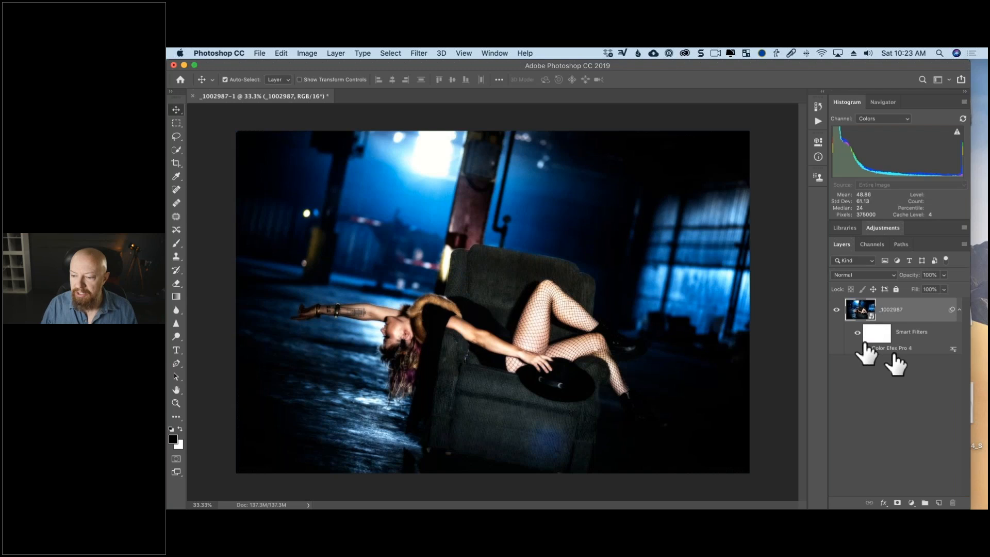
left_click(877, 335)
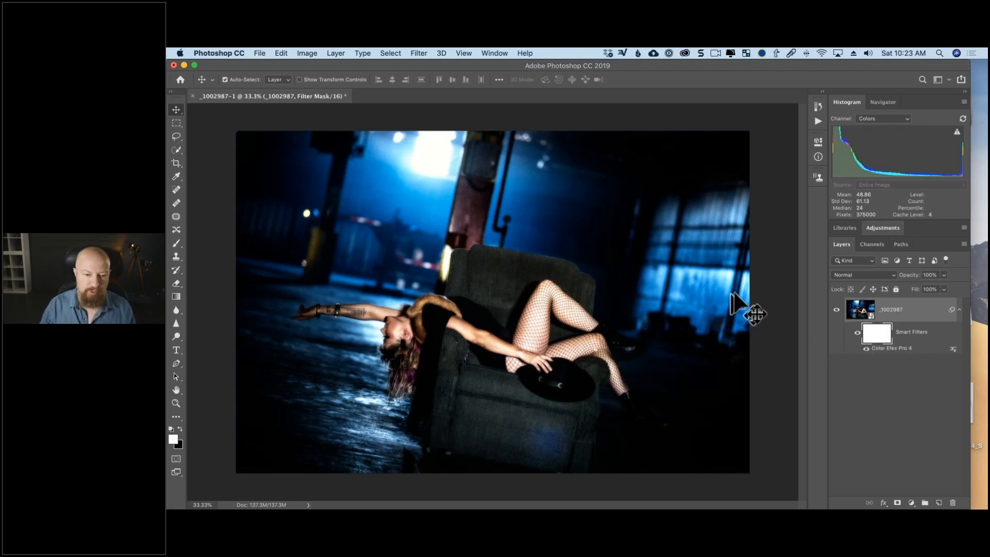
key("b")
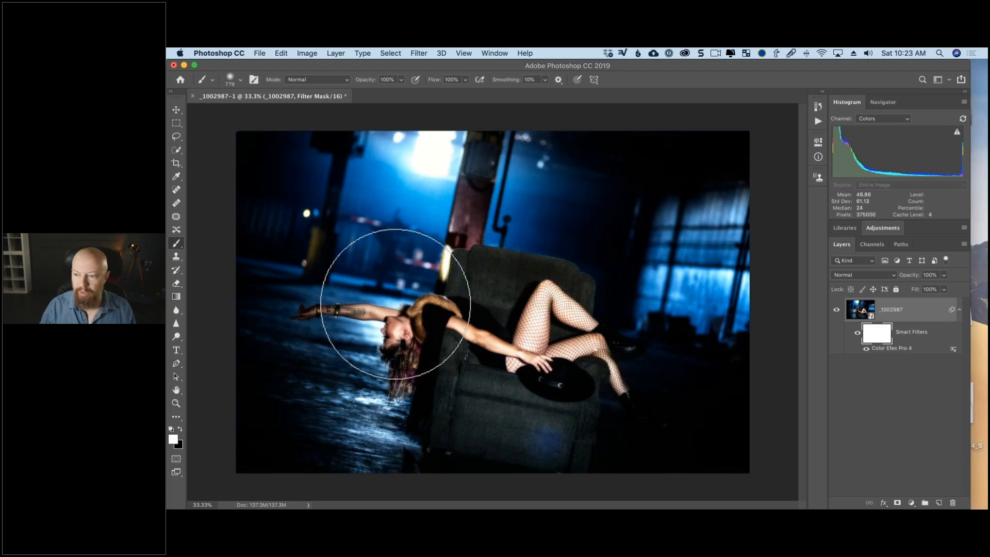
key("x")
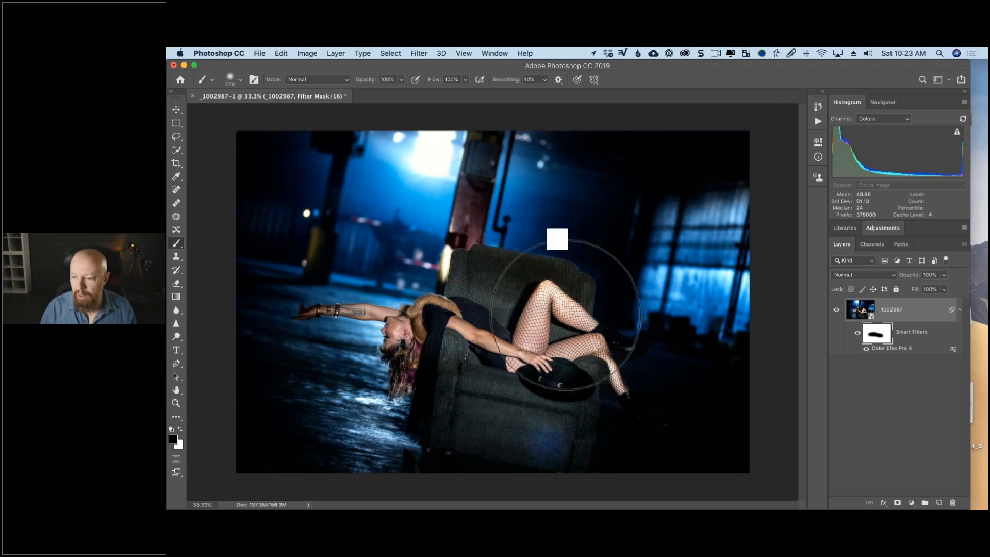
Reopen the Color Efex Pro 4 smart filter of the photo layer for editing.
double_click(883, 348)
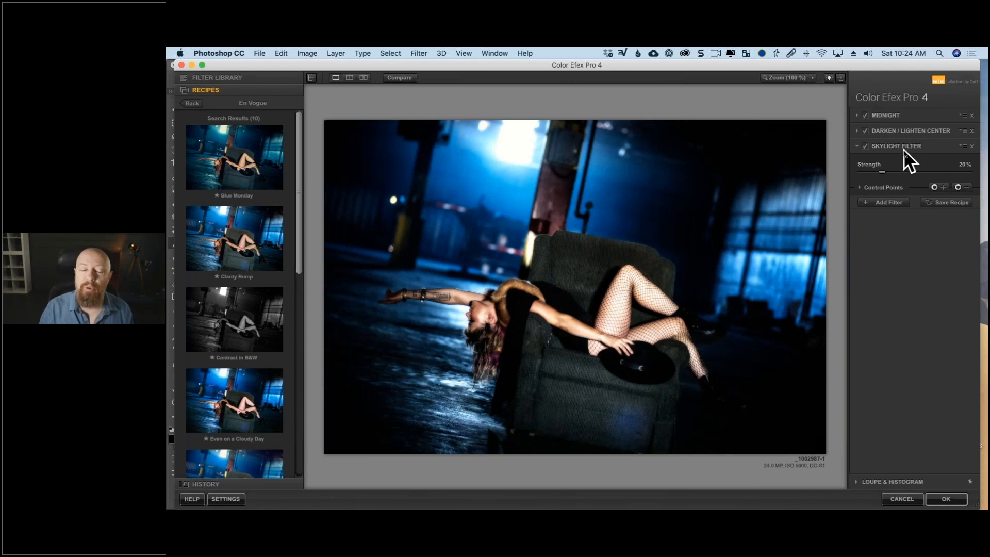
Cancel editing of the Color Efex Pro 4 smart filter and reopen it from the photo layer.
left_click(910, 500)
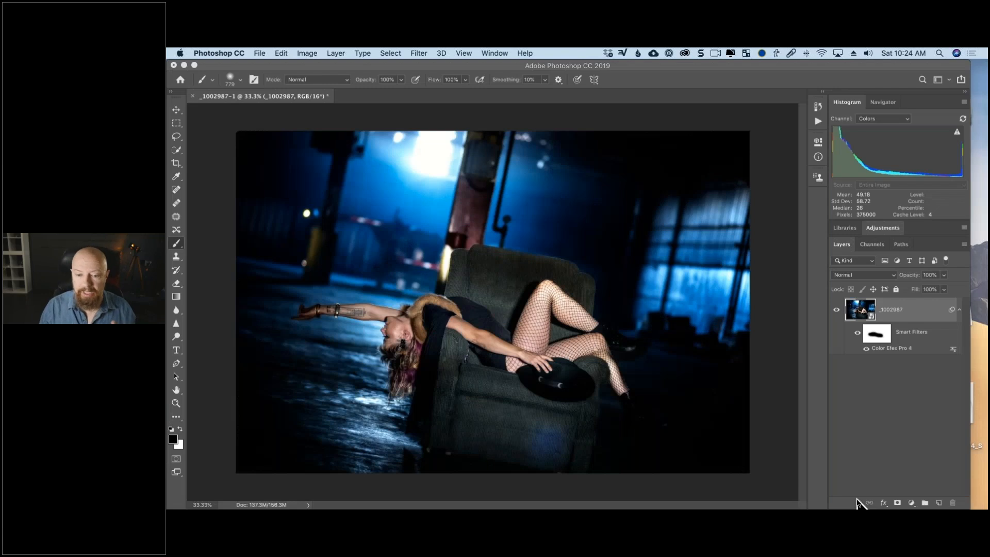
left_click(977, 142)
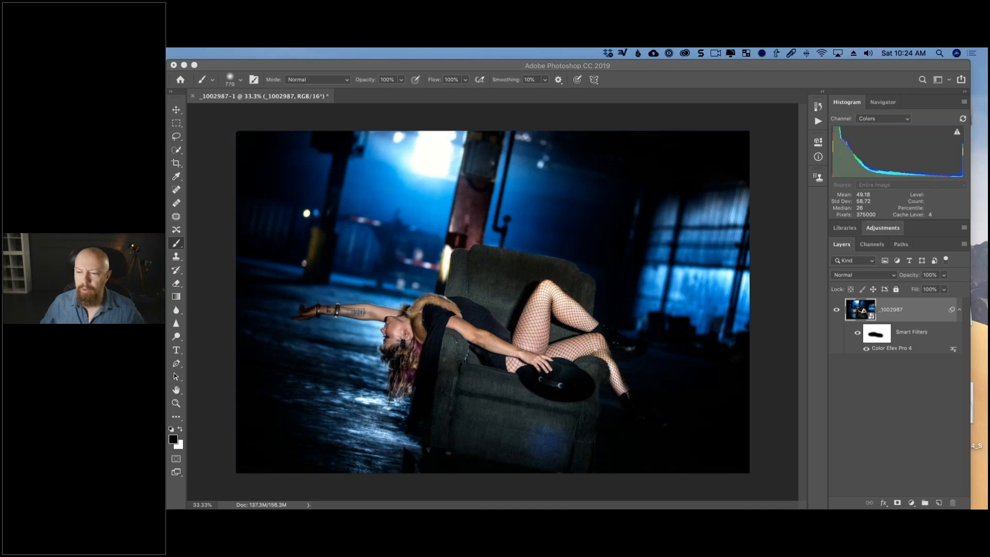
double_click(899, 350)
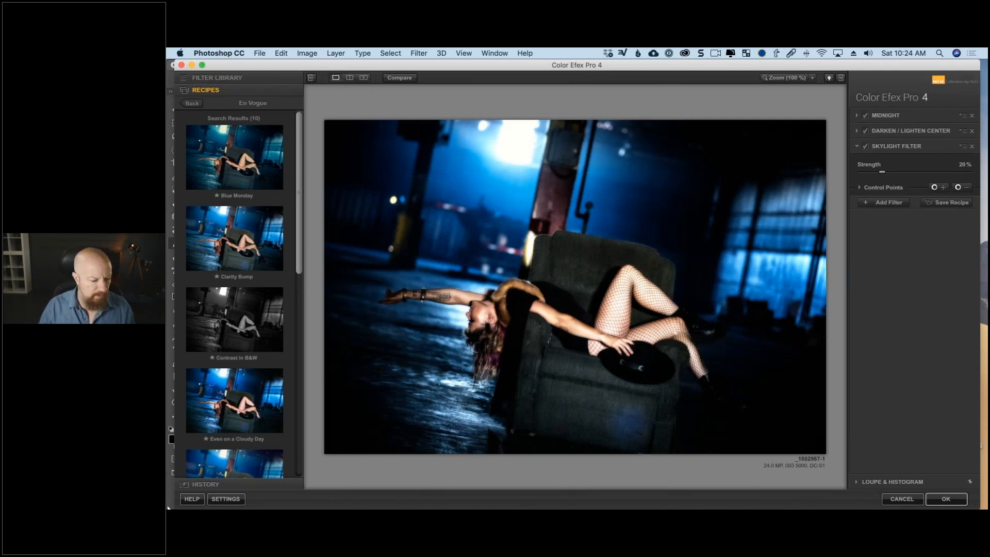
Look at the online Color Efex Pro 4 help and the plug-in's interface settings, closing both without changes.
left_click(198, 499)
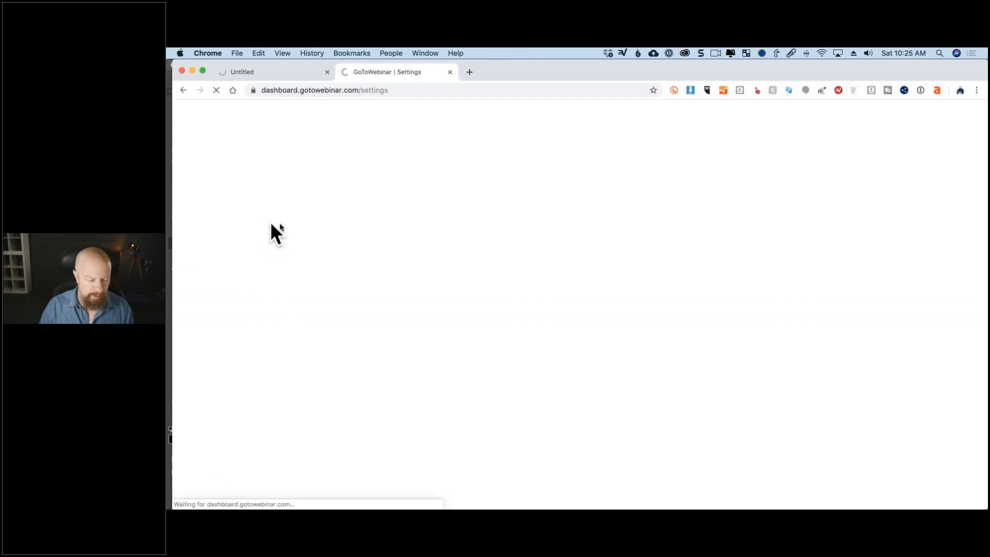
key("super+w")
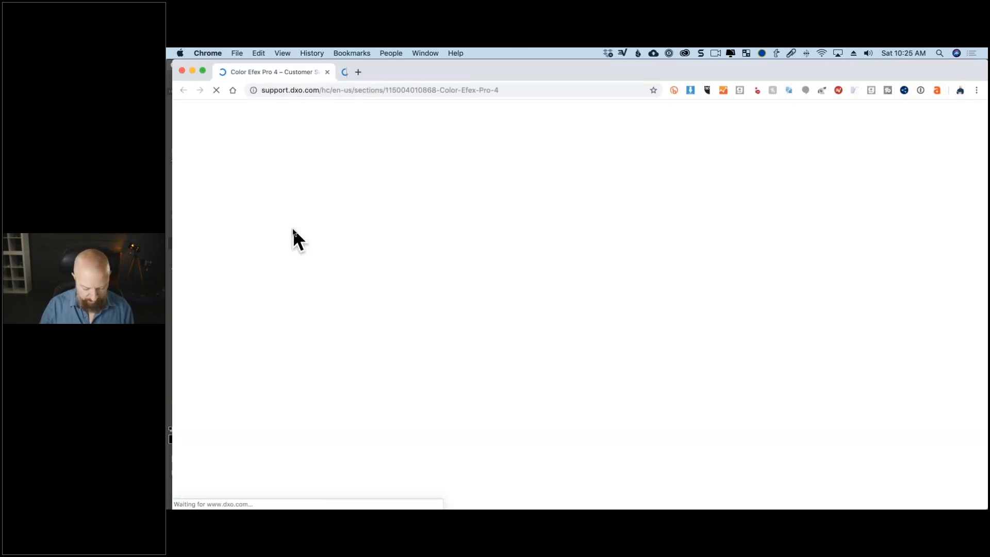
key("super+q")
left_click(240, 499)
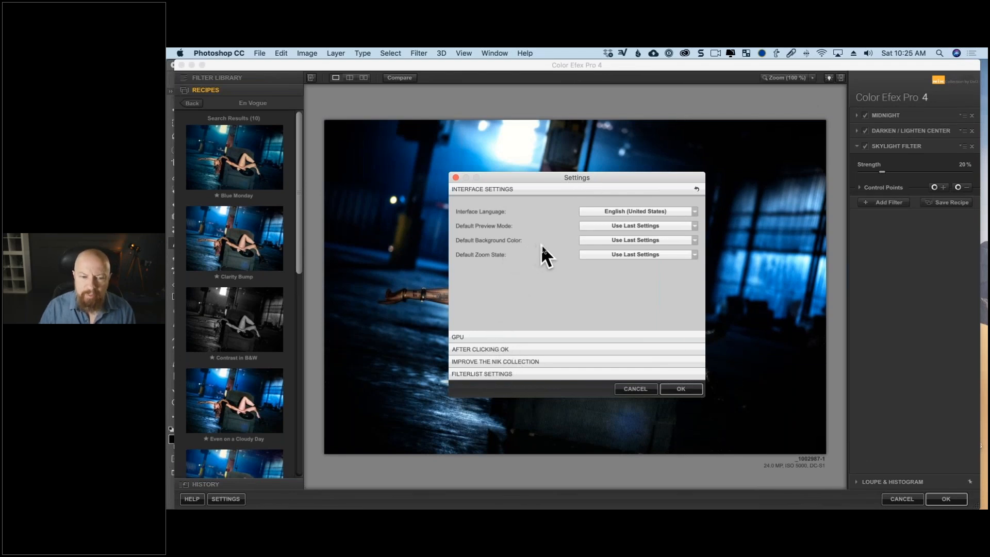
left_click(634, 390)
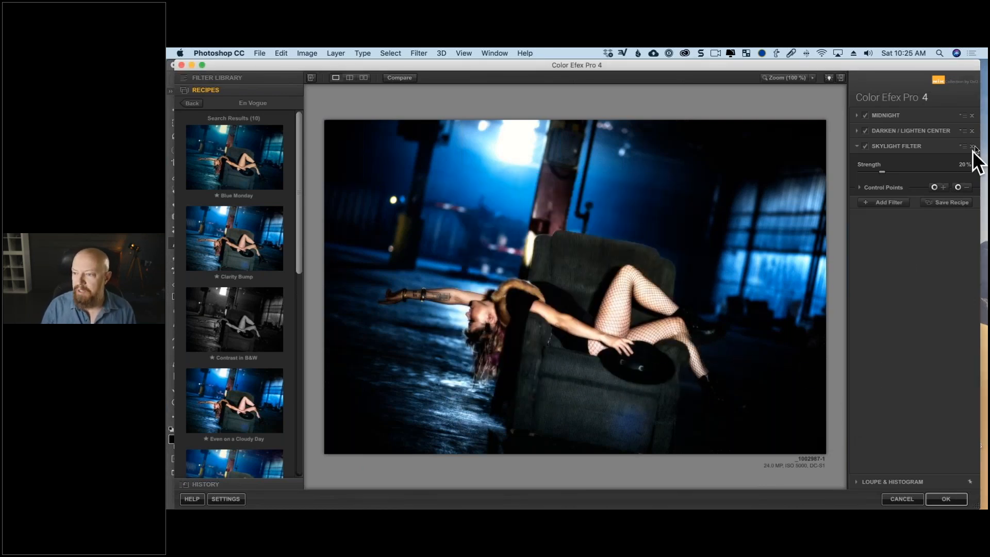
left_click(911, 193)
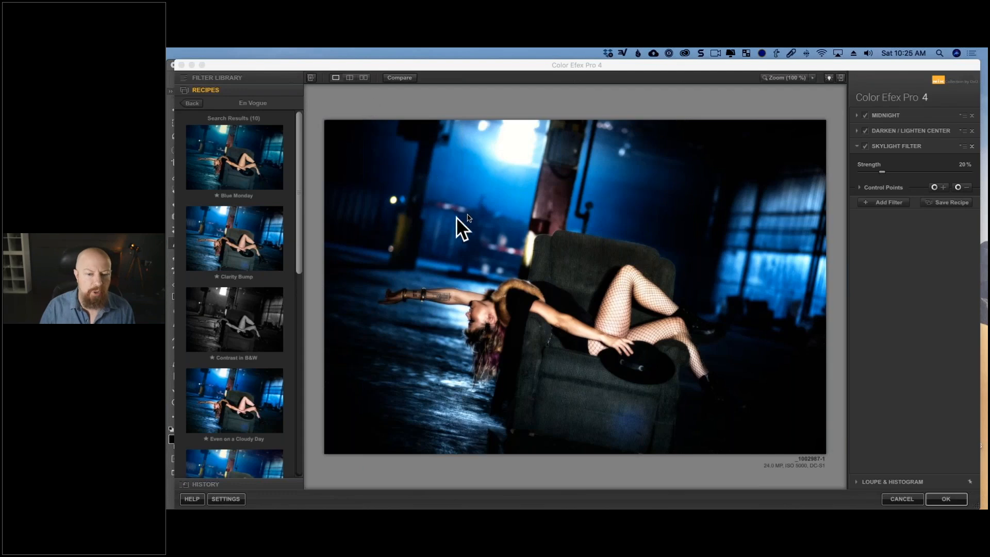
Compare the filtered photo with the original, also in a split preview with a moved and horizontal divider.
left_click(394, 78)
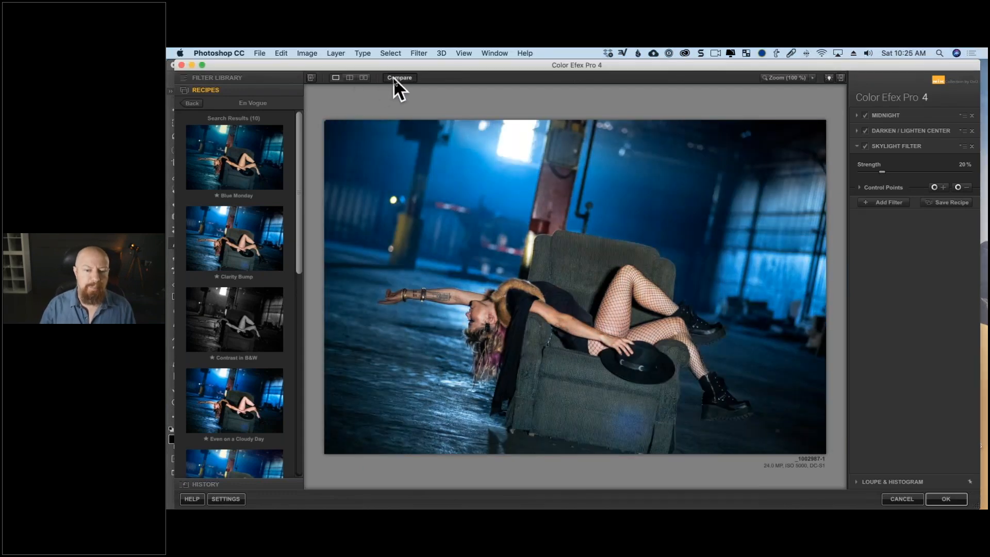
left_click(393, 78)
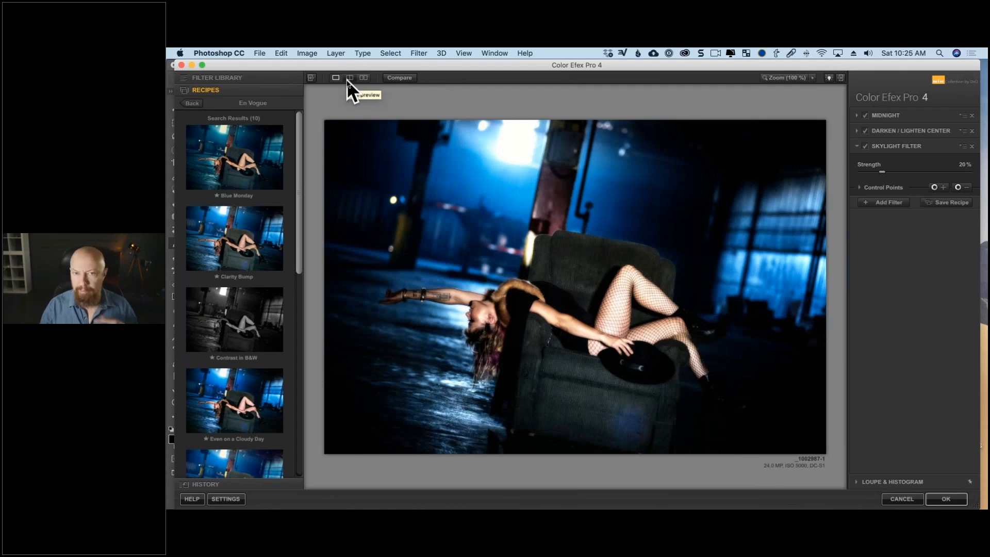
left_click(349, 78)
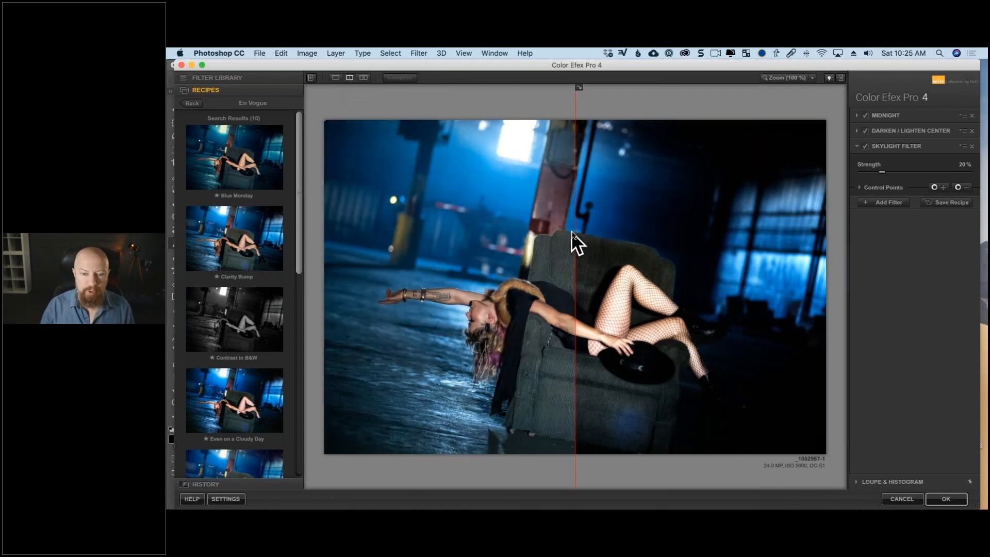
left_click_drag(446, 238, 493, 237)
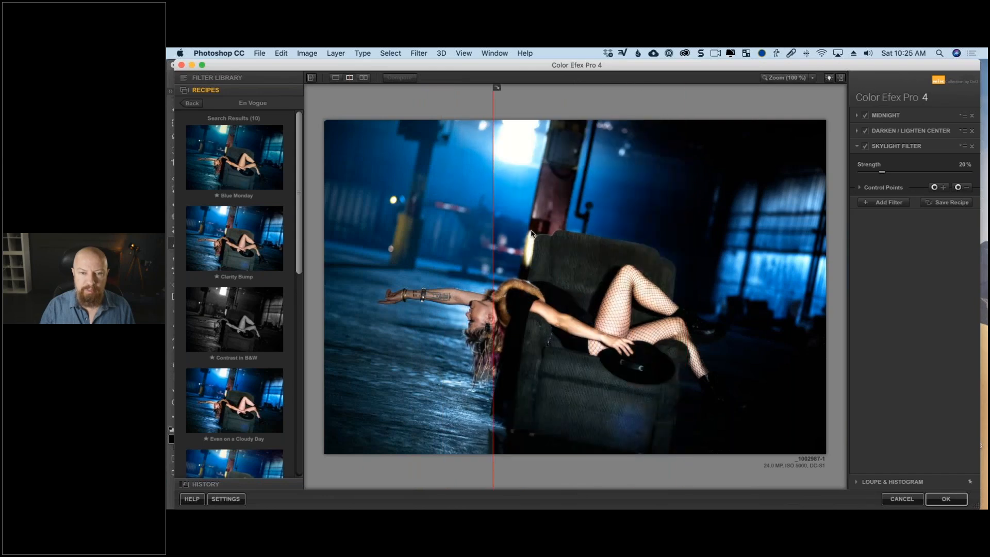
left_click_drag(496, 87, 663, 269)
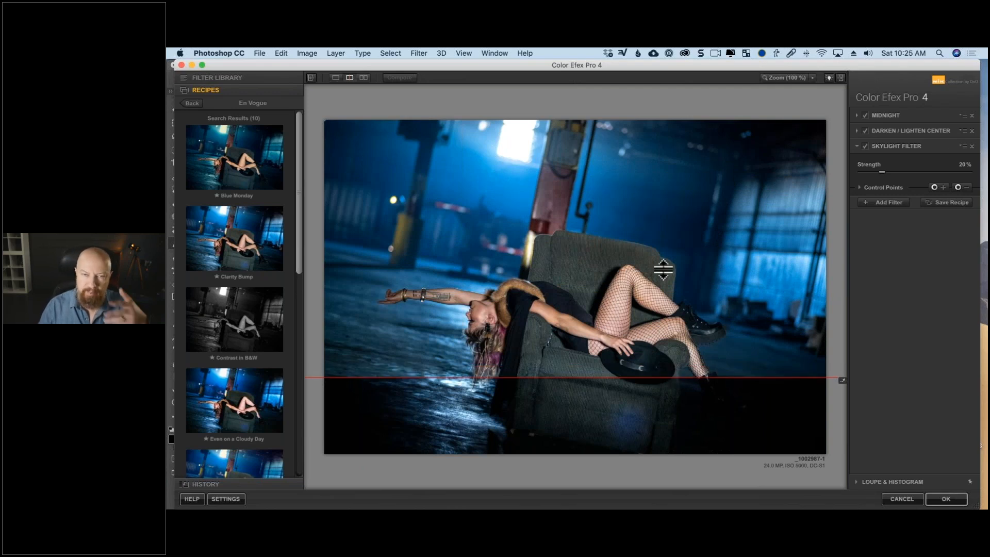
View the original and filtered photo side by side and in a vertical split, and compare them in the single-image preview.
left_click(364, 78)
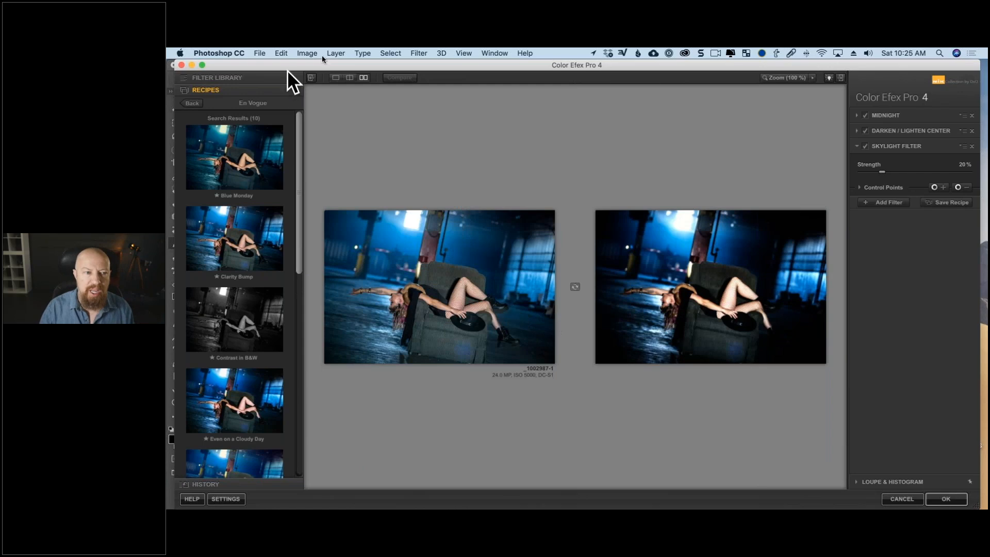
left_click(349, 77)
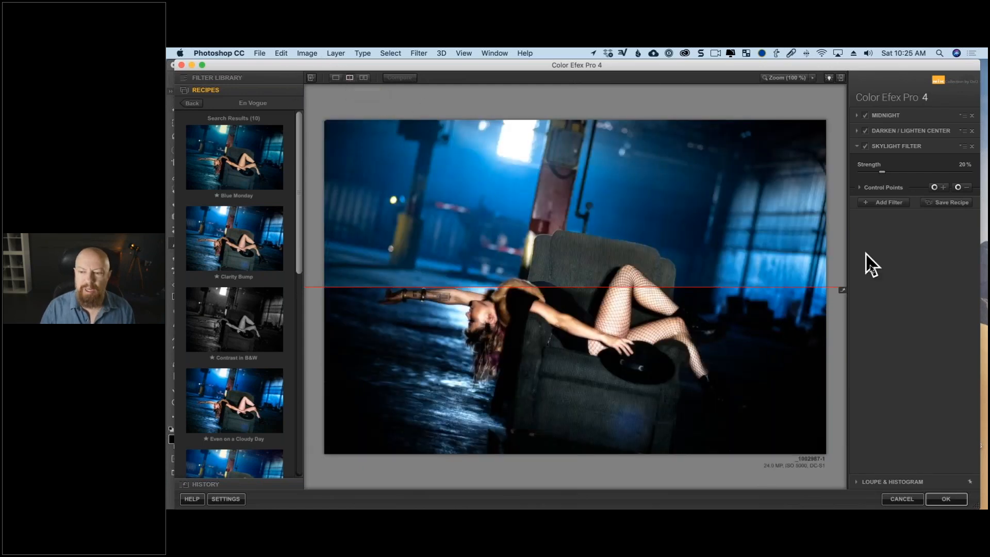
left_click(843, 287)
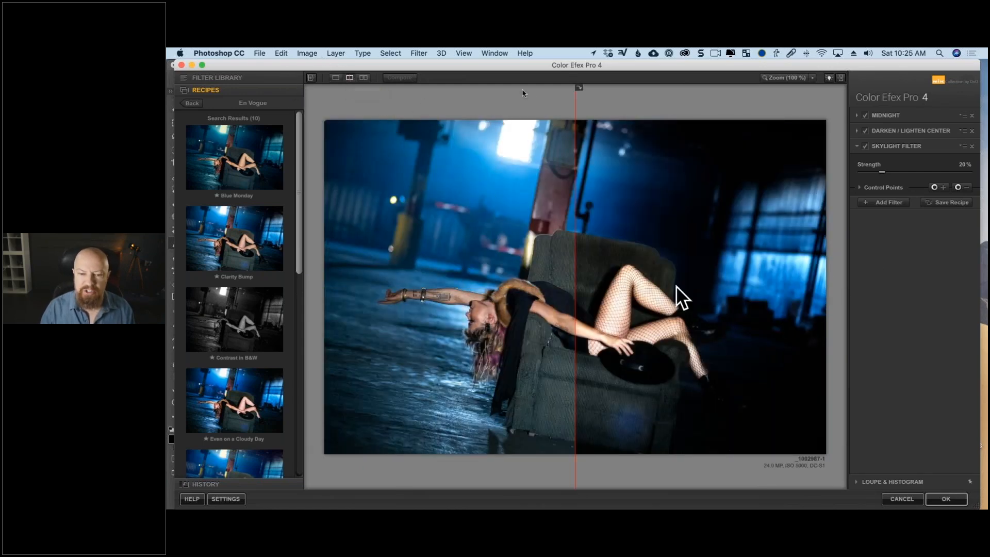
left_click(336, 77)
left_click(392, 77)
left_click(393, 78)
left_click(392, 77)
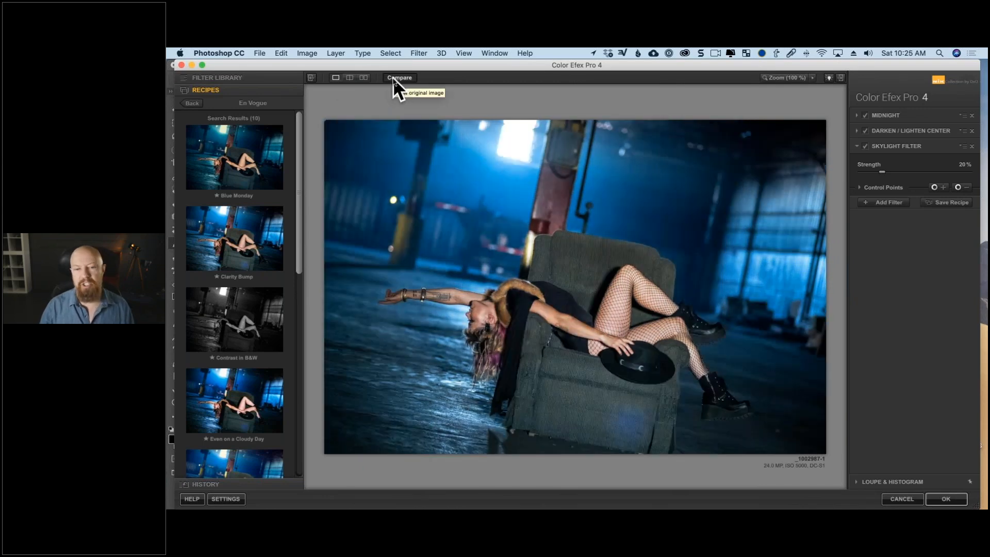
left_click(393, 77)
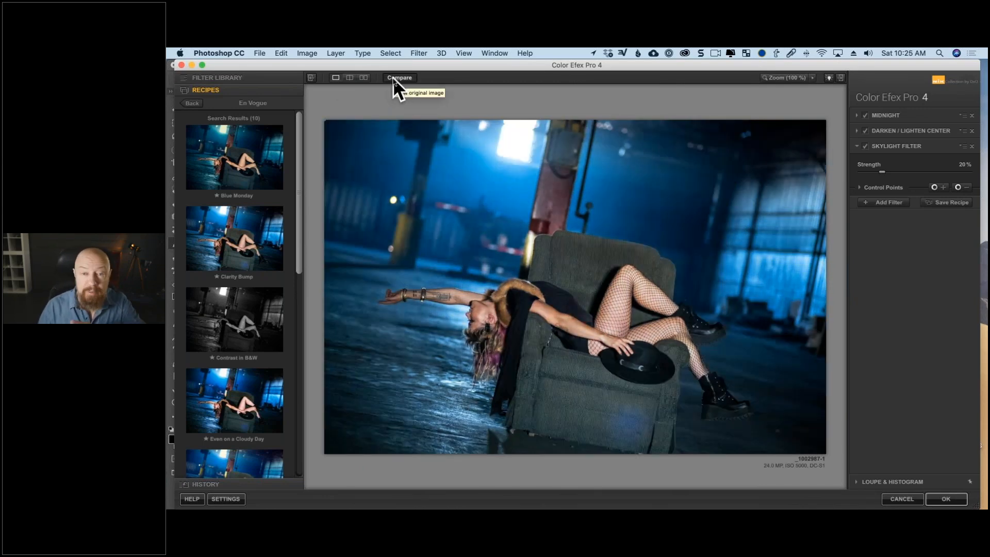
left_click(393, 78)
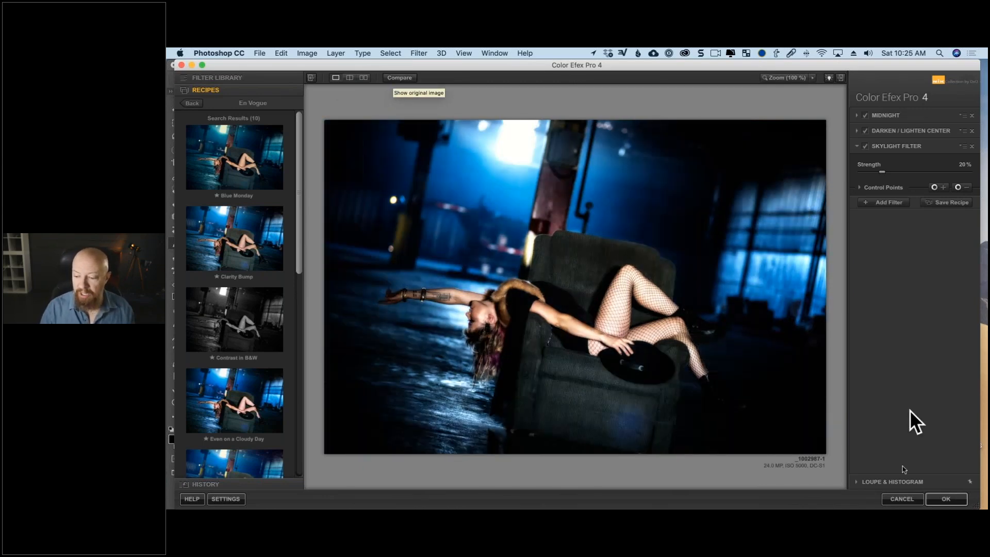
Cancel the filter editing and close the _1002987-1 document without saving it.
left_click(902, 499)
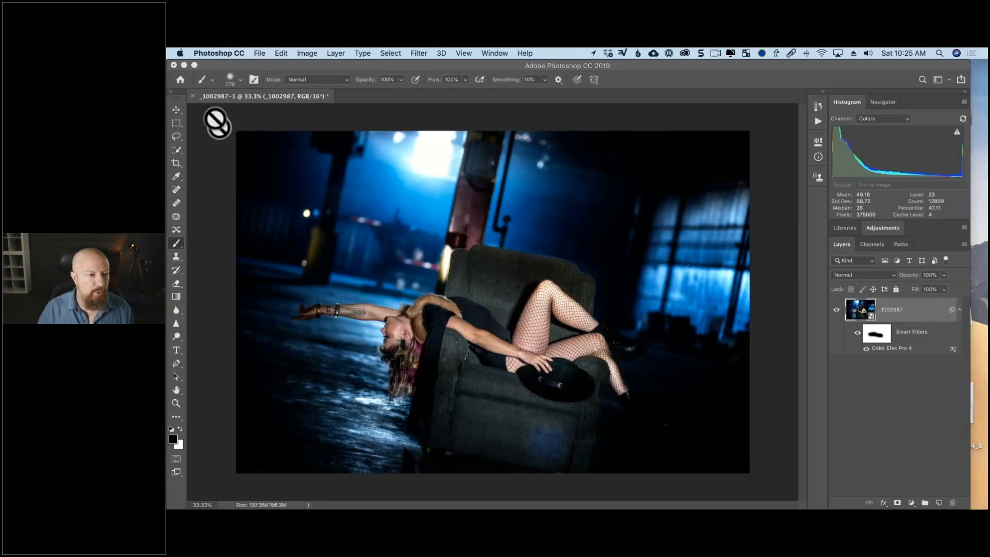
left_click(192, 96)
left_click(559, 214)
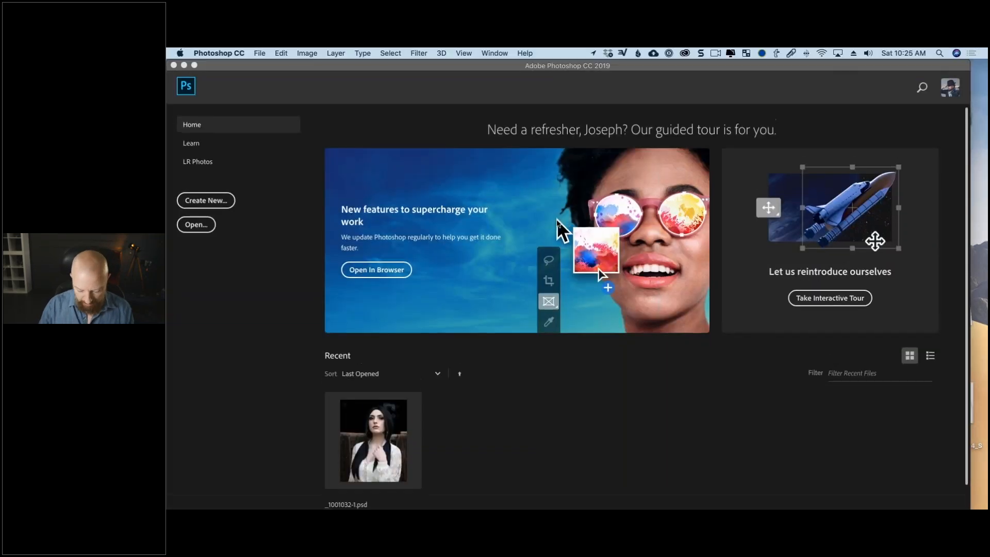
Open the raw portrait _1003075.RW2 in Camera Raw.
key("super+o")
left_click(473, 168)
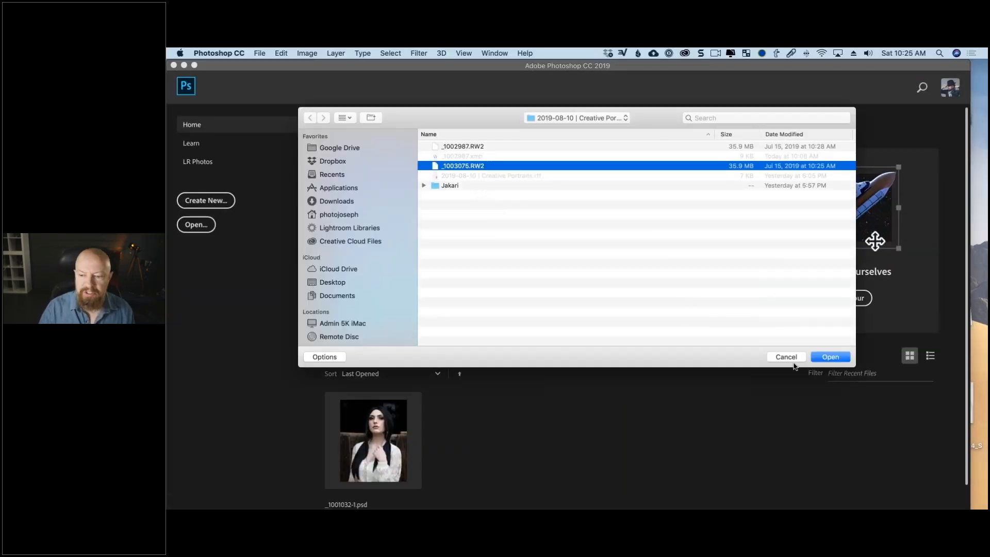
left_click(825, 357)
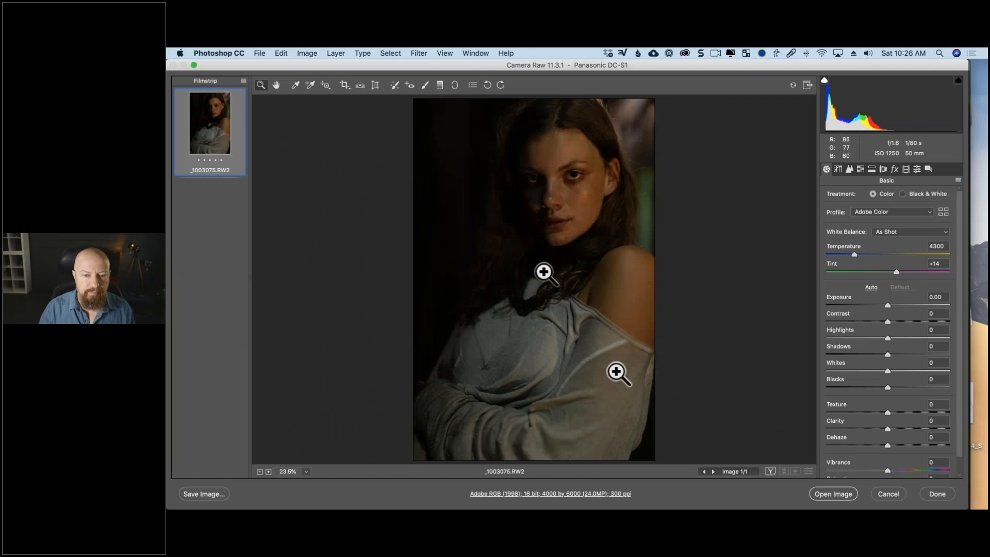
Try the automatic tone adjustments on the raw portrait and reset them.
left_click(871, 288)
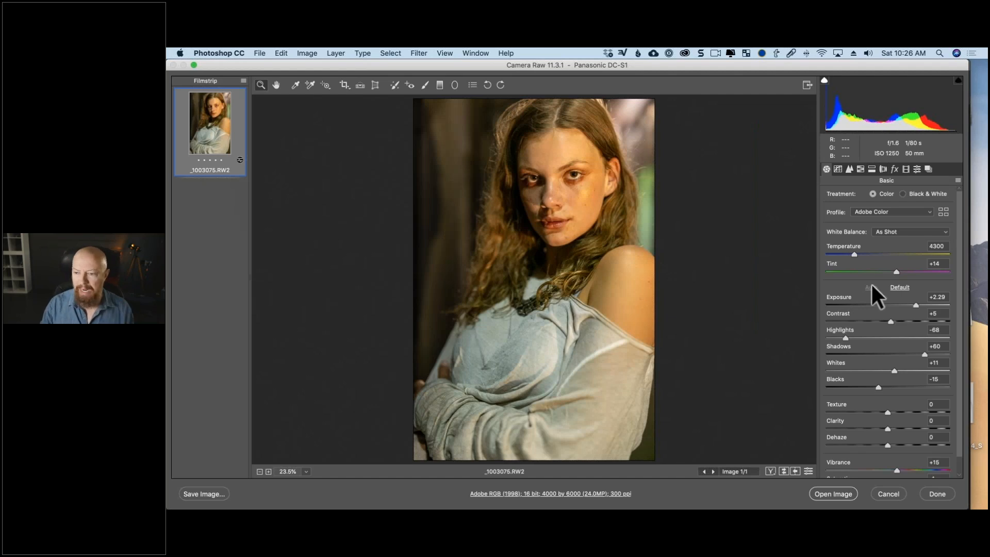
left_click(888, 494, "alt")
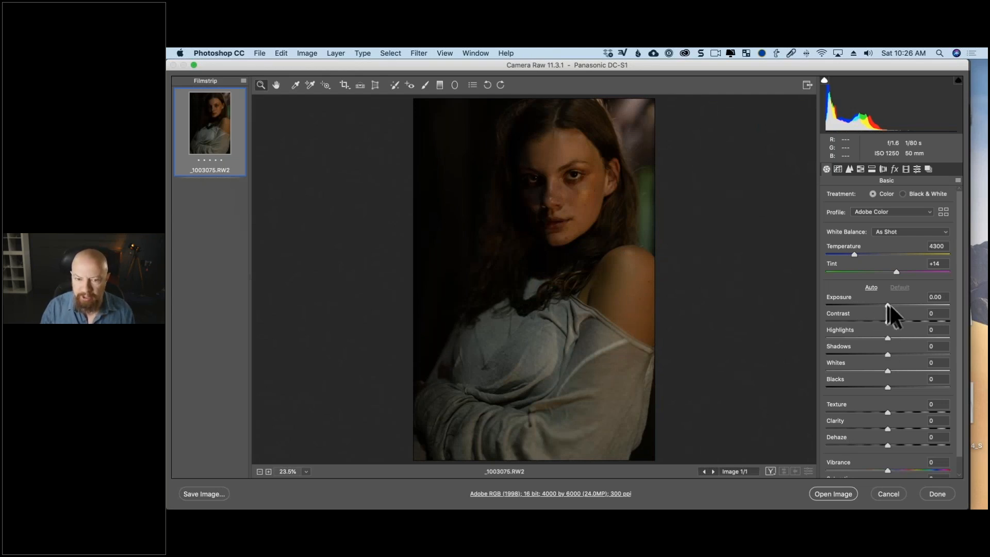
Set Exposure to +0.40 and Whites to +46, and open the portrait as a smart object.
left_click_drag(889, 306, 892, 305)
left_click_drag(887, 370, 915, 367)
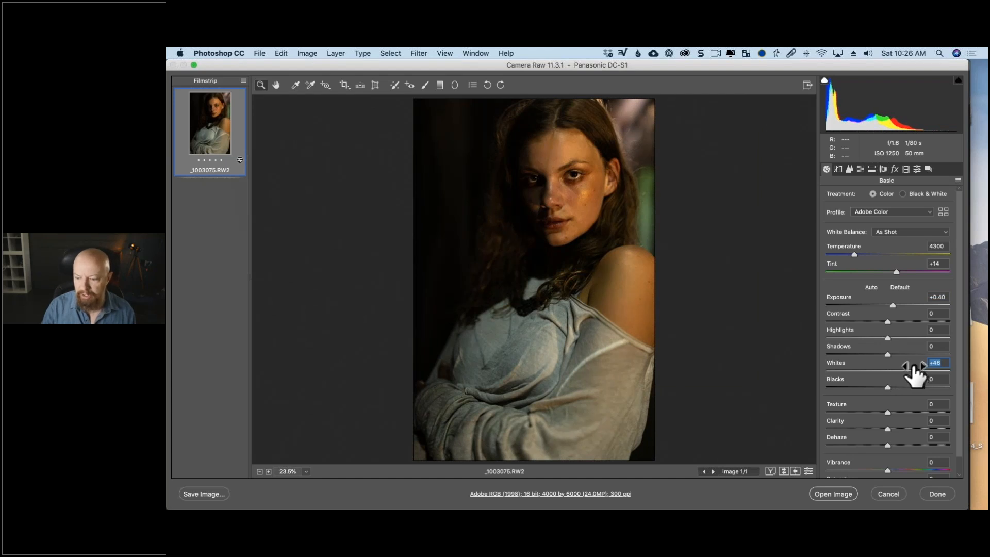
key("shift")
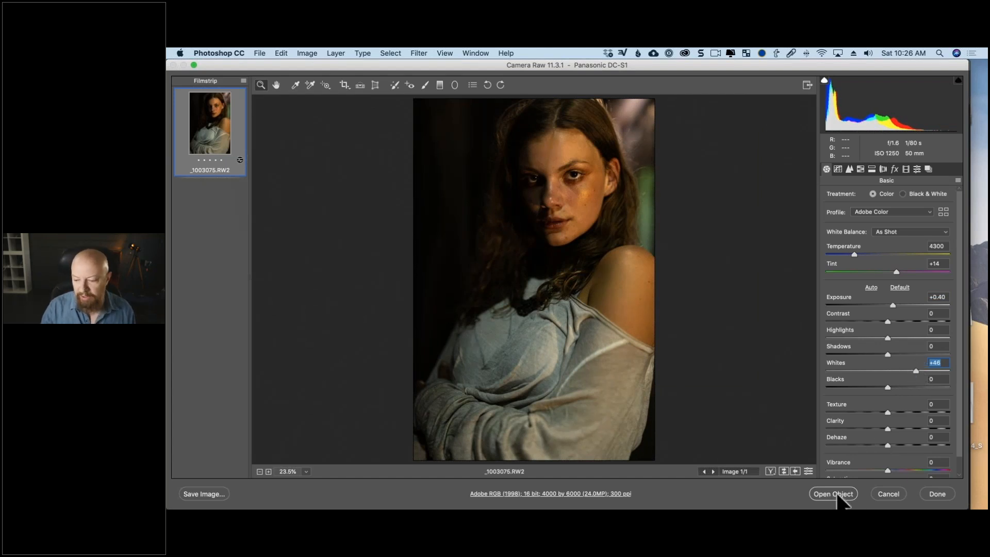
left_click(831, 494, "shift")
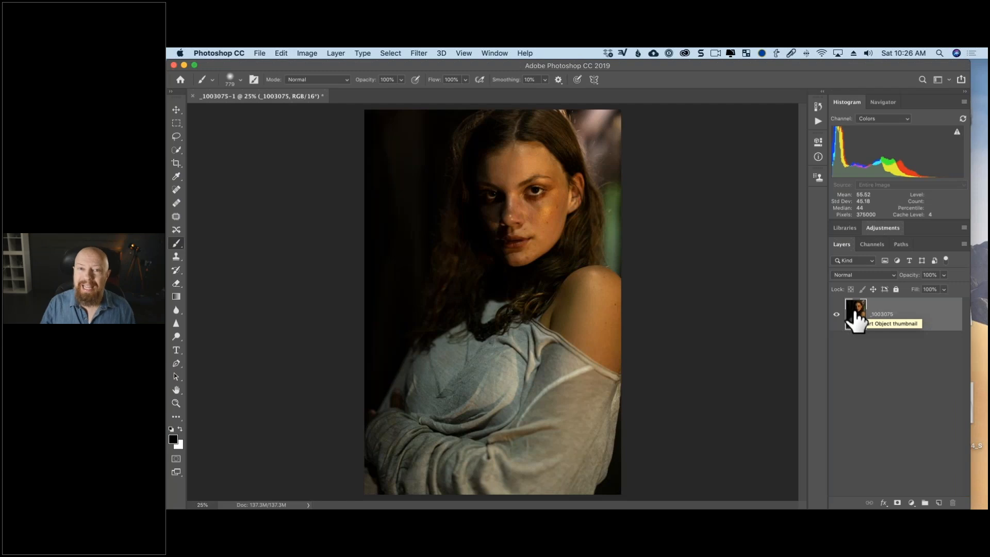
Convert the _1003075 layer to a smart object and open it in the Nik Collection's Analog Efex Pro 2.
right_click(897, 311)
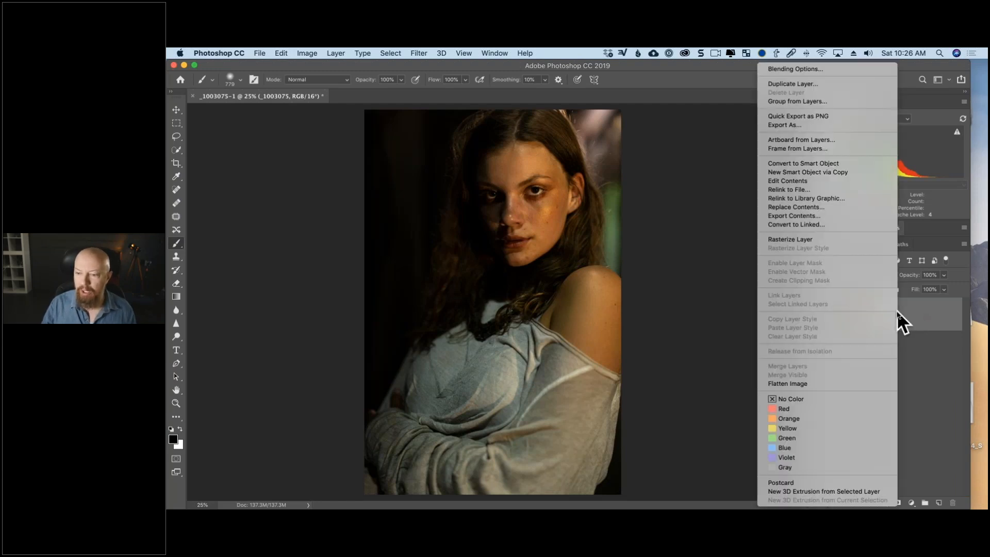
left_click(863, 163)
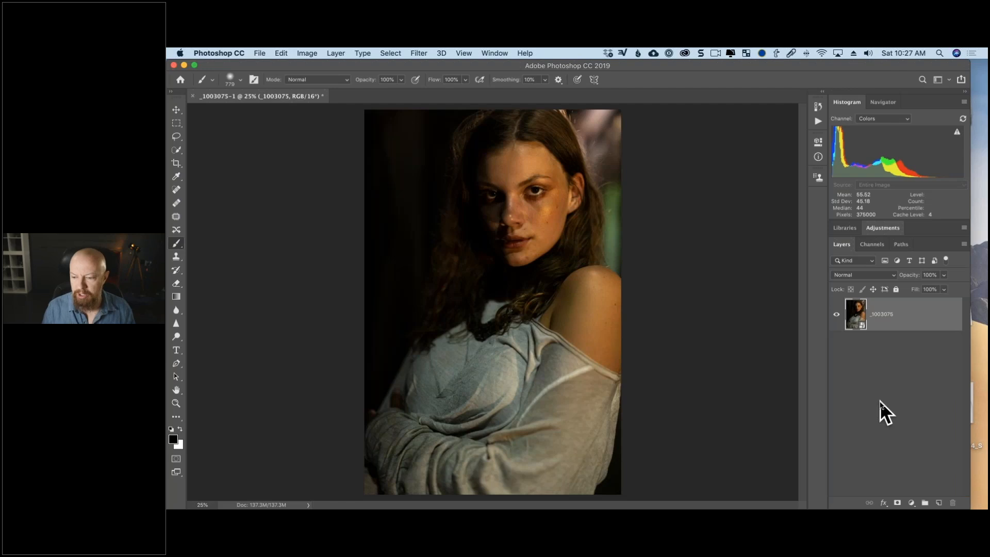
left_click(428, 53)
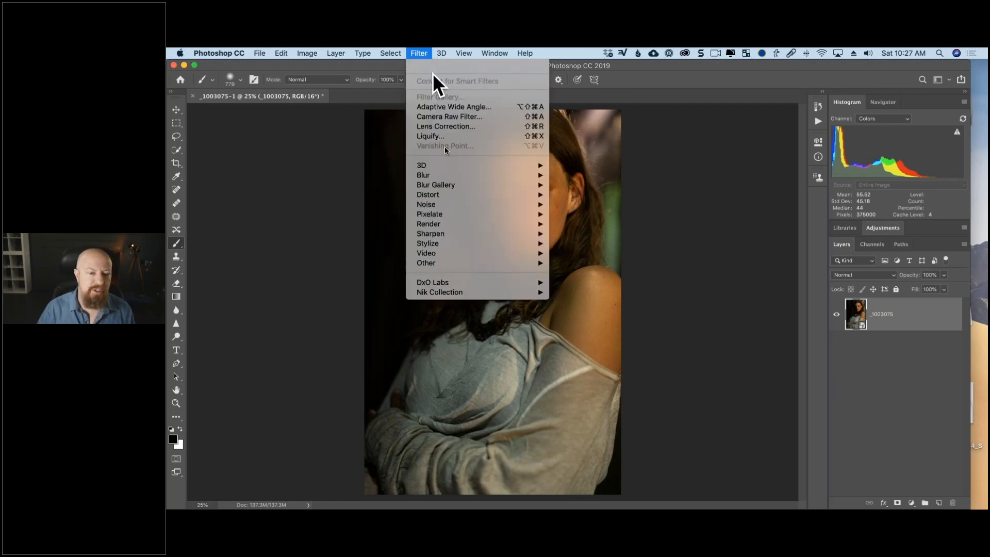
mouse_move(462, 295)
left_click(581, 292)
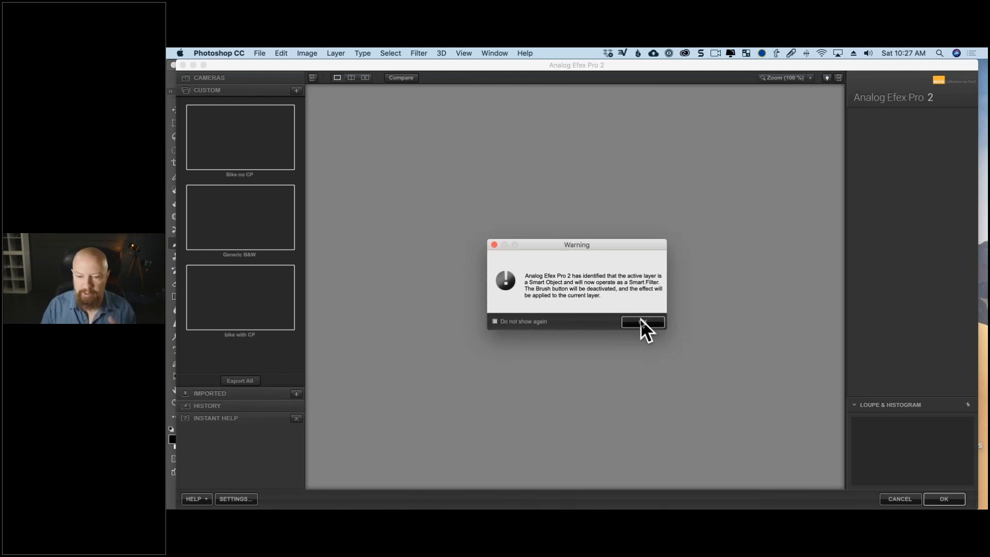
left_click(642, 321)
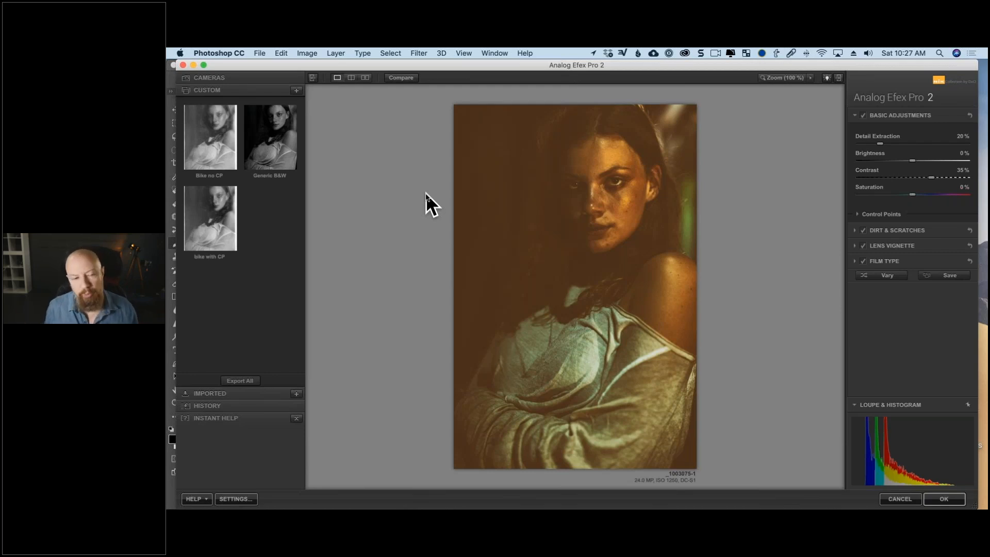
Show the camera presets and choose the Classic Camera tool combination.
left_click(231, 79)
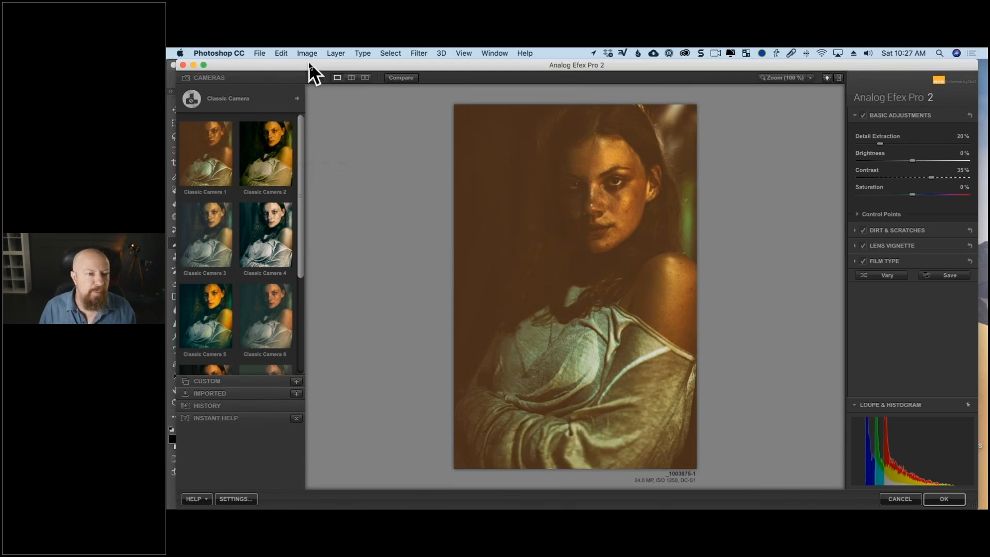
left_click_drag(308, 62, 306, 62)
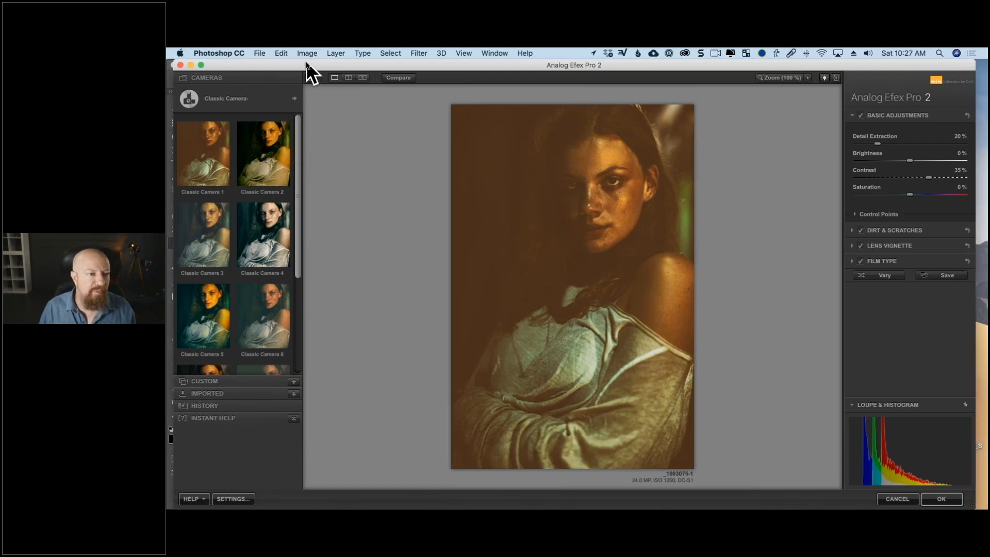
left_click(222, 99)
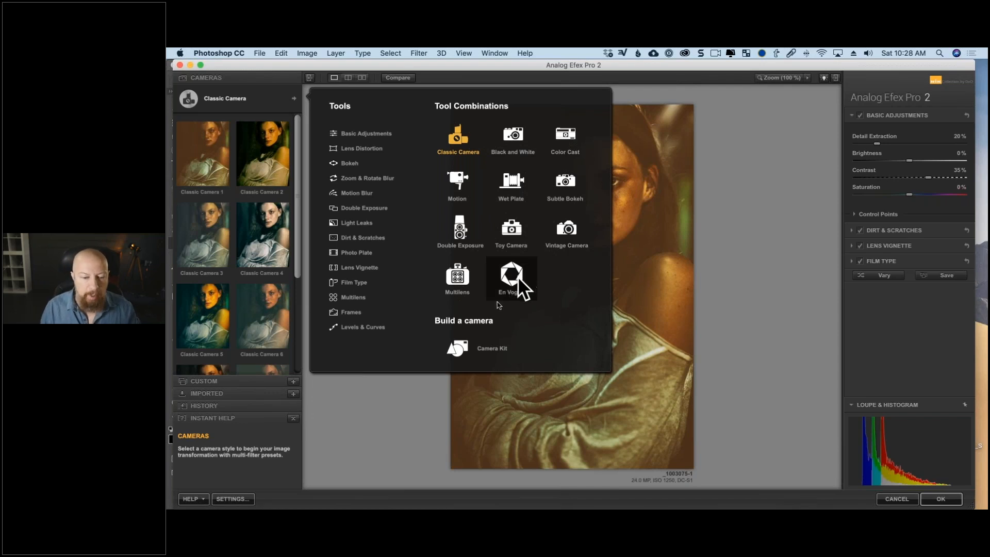
left_click(461, 130)
Try the Classic Camera 1 and Classic Camera 4 presets on the portrait.
left_click(209, 154)
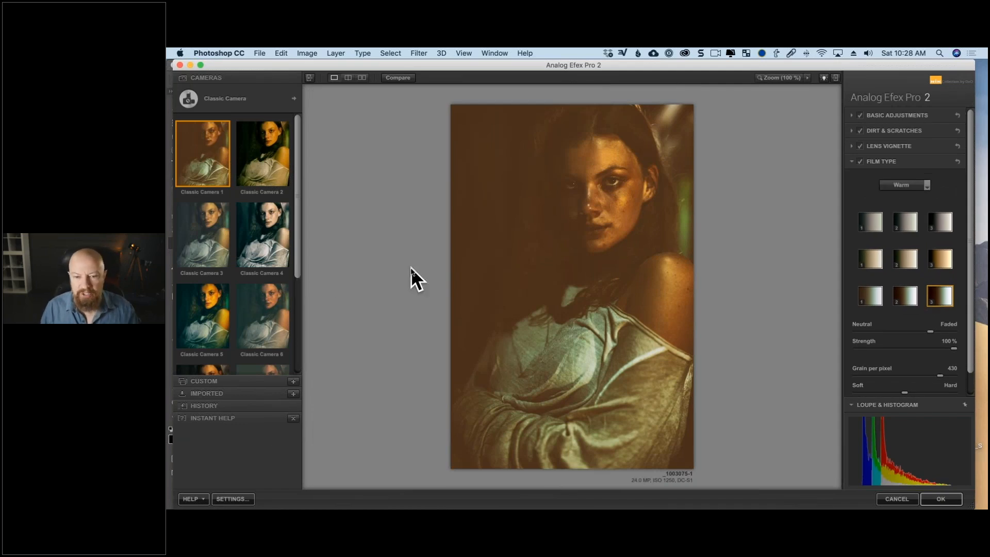
left_click(261, 227)
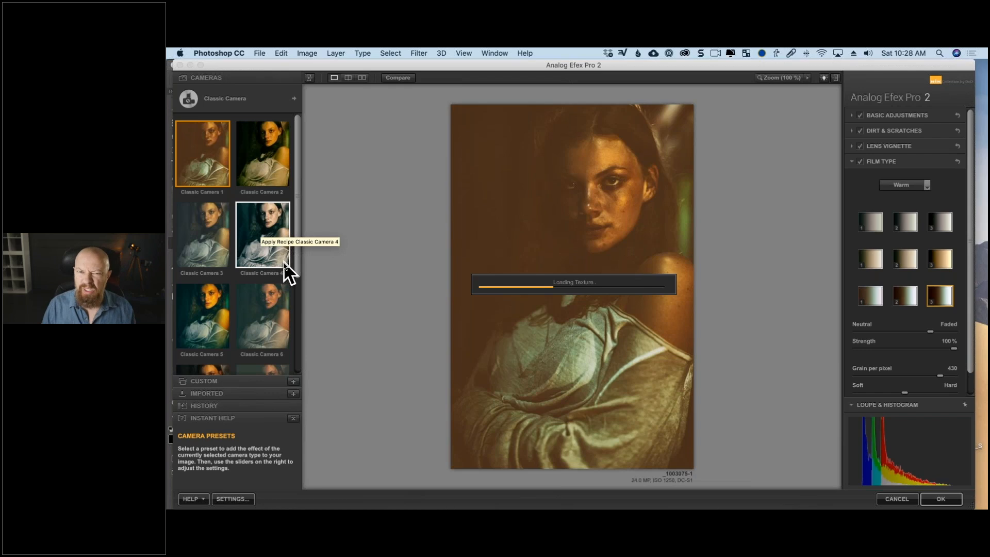
left_click(289, 274)
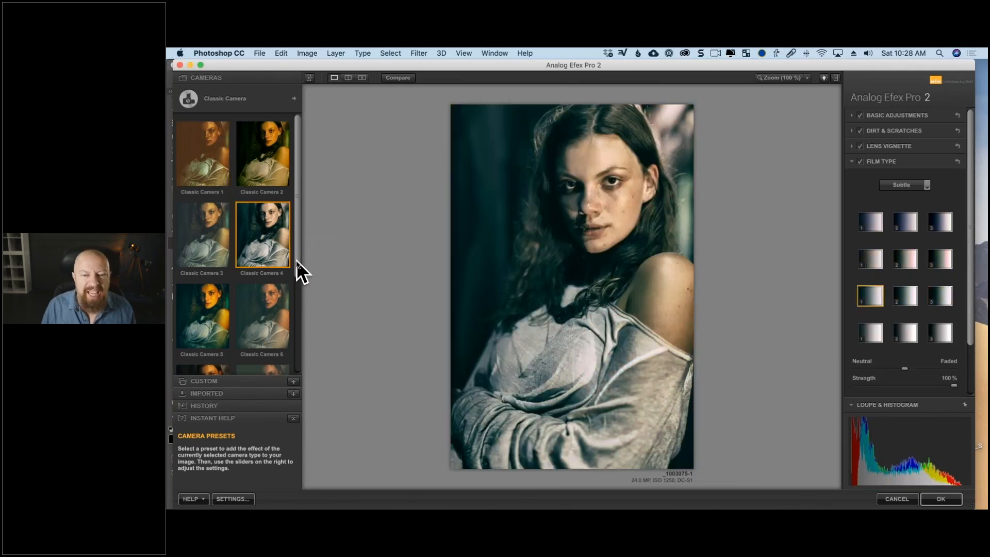
Apply the Classic Camera 9 preset to the portrait and collapse its Film Type settings.
left_click_drag(296, 261, 296, 360)
left_click(196, 319)
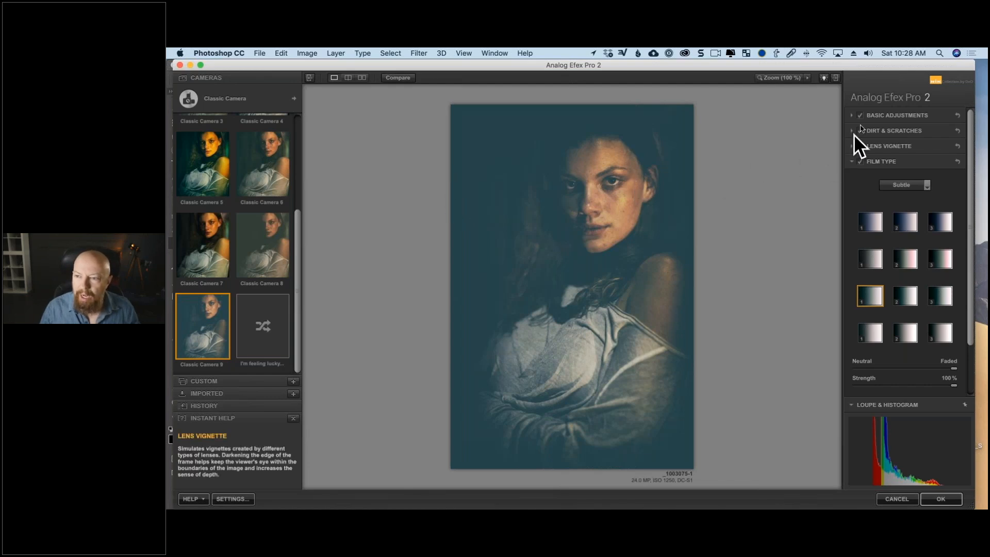
left_click(851, 163)
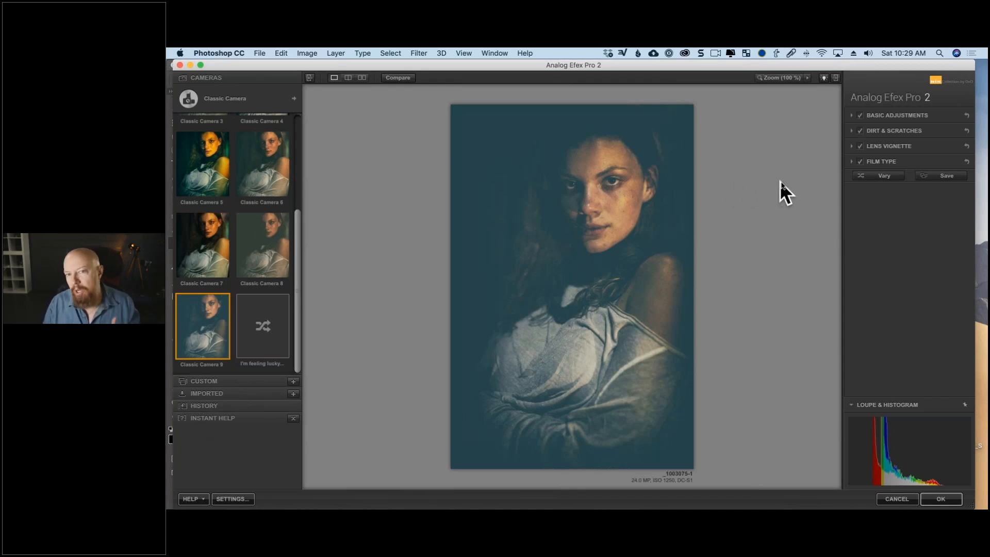
left_click(852, 162)
scroll(852, 162, "down", 5)
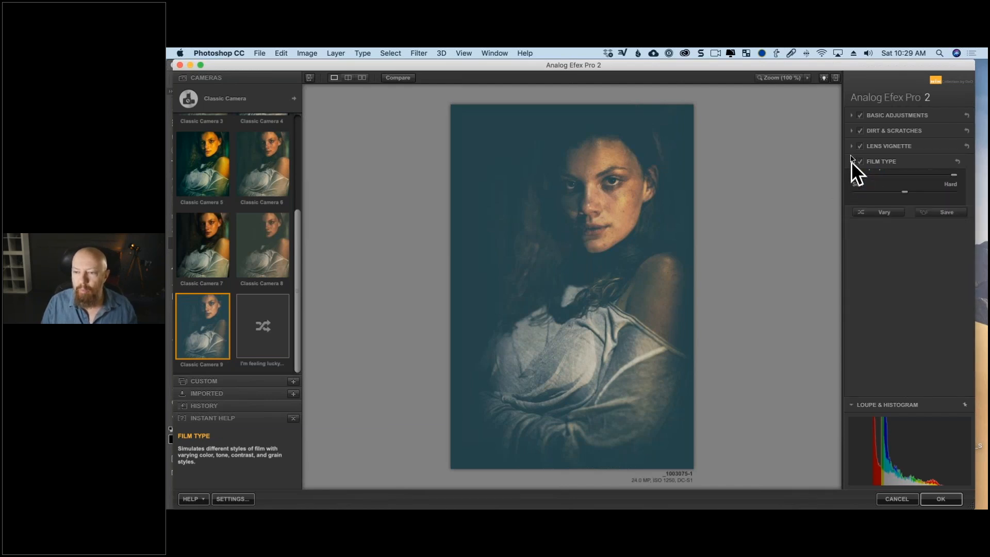
left_click(852, 162)
In the Basic Adjustments, set Detail Extraction to 40% and Brightness to 10%.
left_click(851, 116)
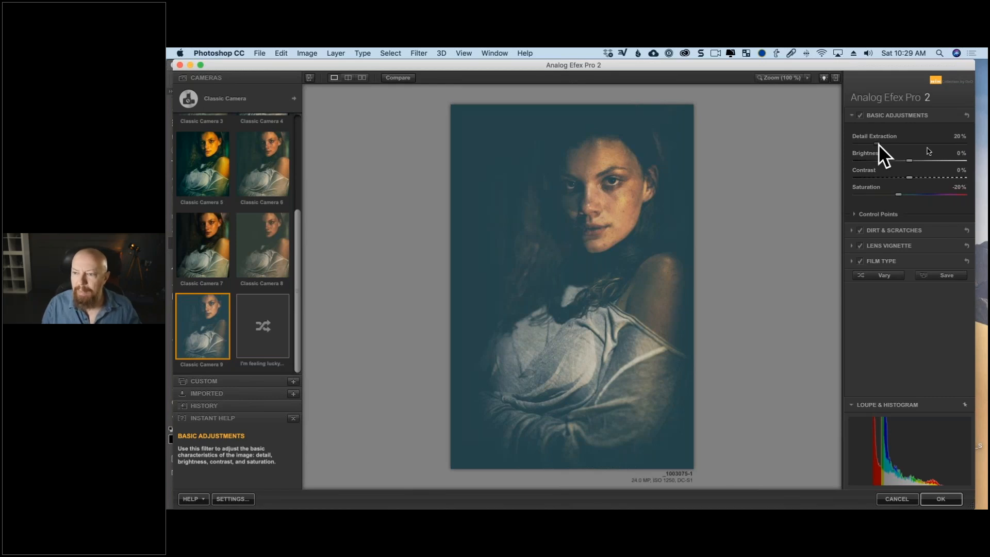
left_click_drag(948, 144, 903, 147)
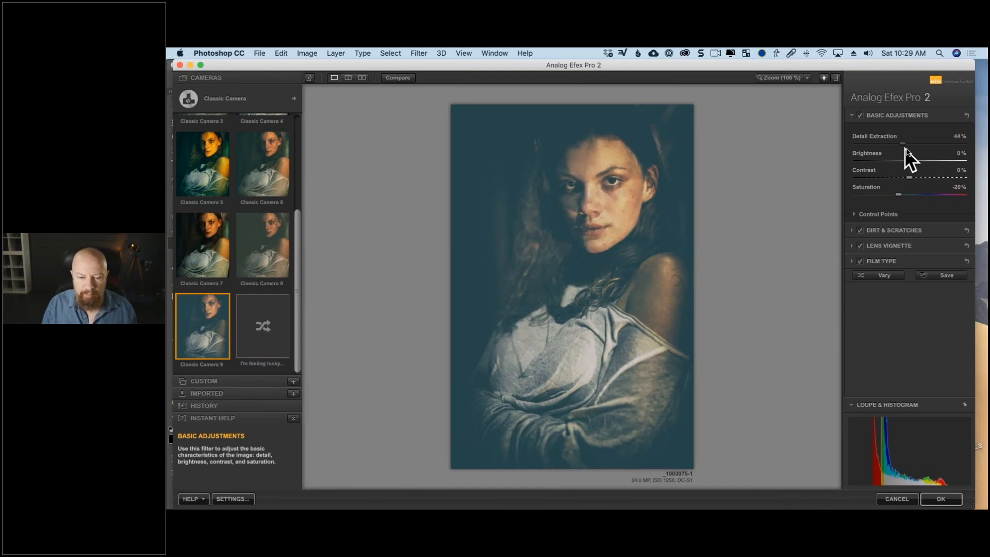
left_click_drag(912, 146, 920, 147)
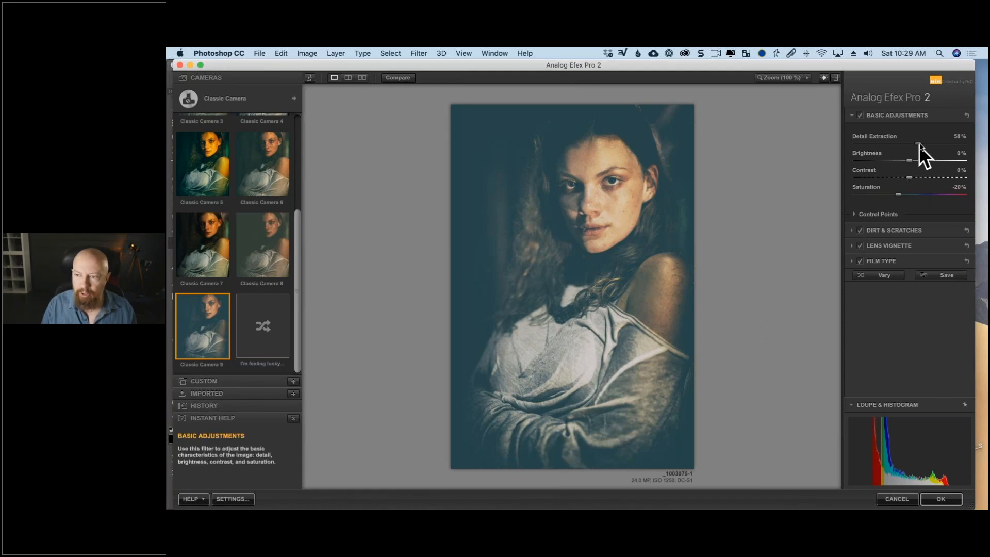
mouse_move(914, 143)
left_mouse_down()
mouse_move(906, 157)
mouse_move(930, 159)
mouse_move(911, 163)
left_mouse_up()
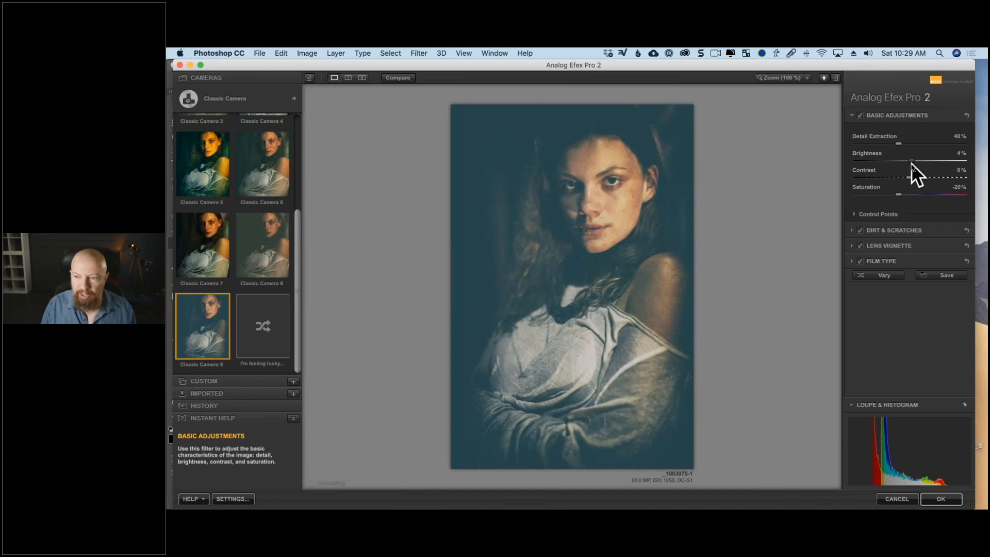
Compare the portrait with and without the Dirt & Scratches effect.
left_click(851, 231)
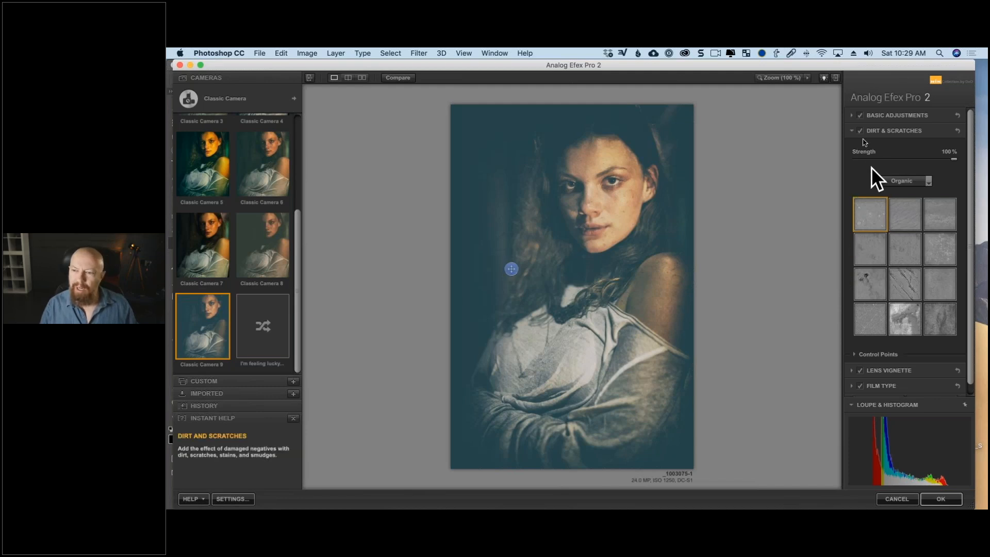
left_click(859, 128)
left_click(859, 129)
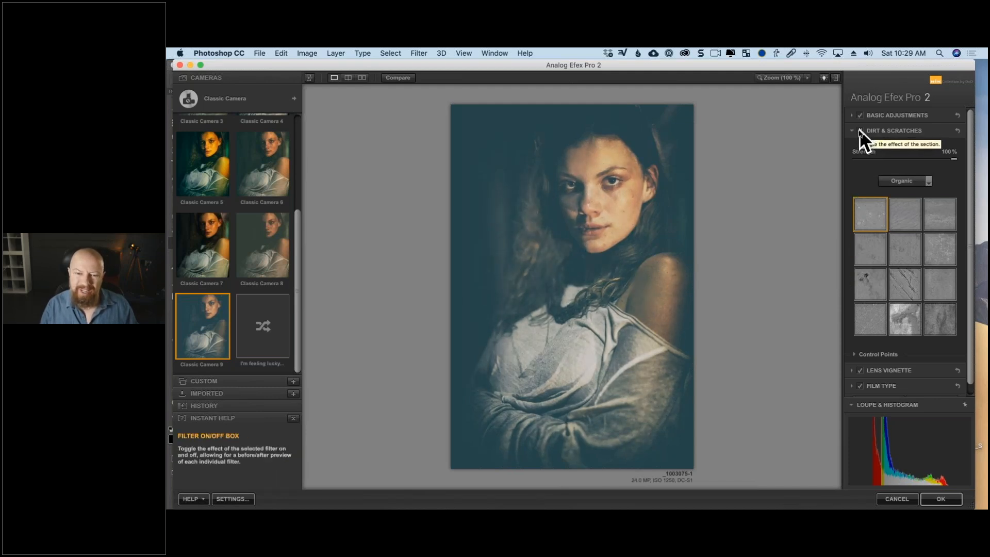
left_click(859, 129)
left_click(859, 129)
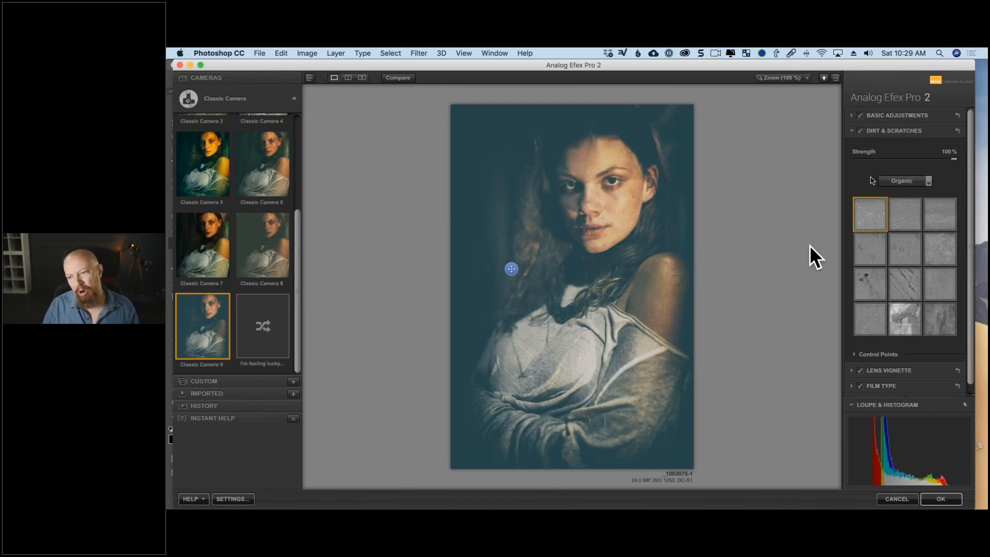
left_click(859, 131)
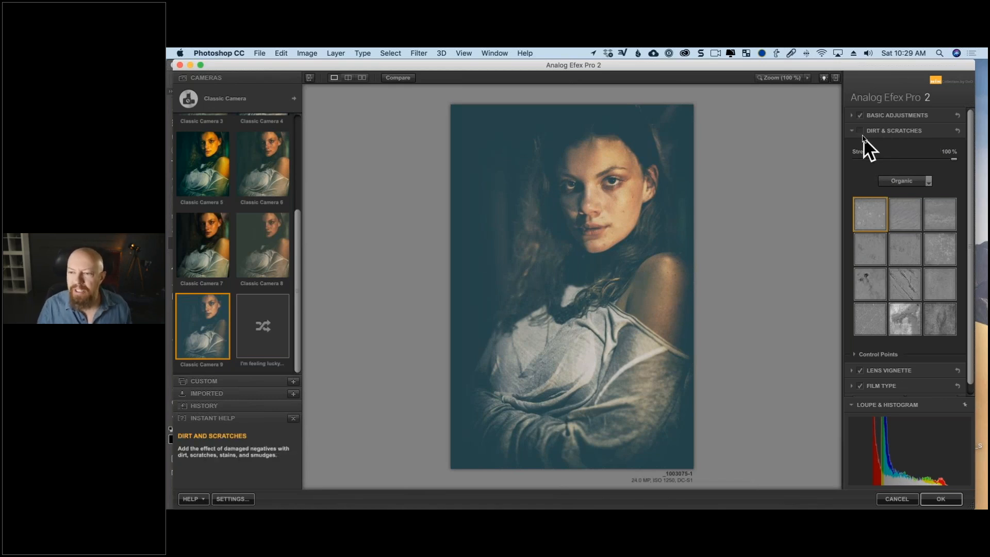
left_click(856, 132)
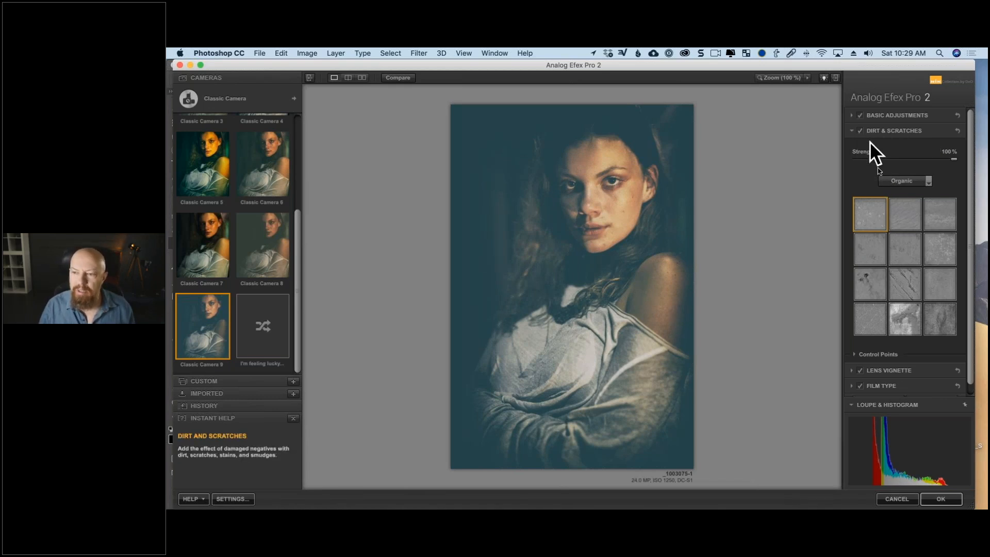
Try the middle texture in the second row of the Organic set, and turn off Dirt & Scratches.
left_click(897, 246)
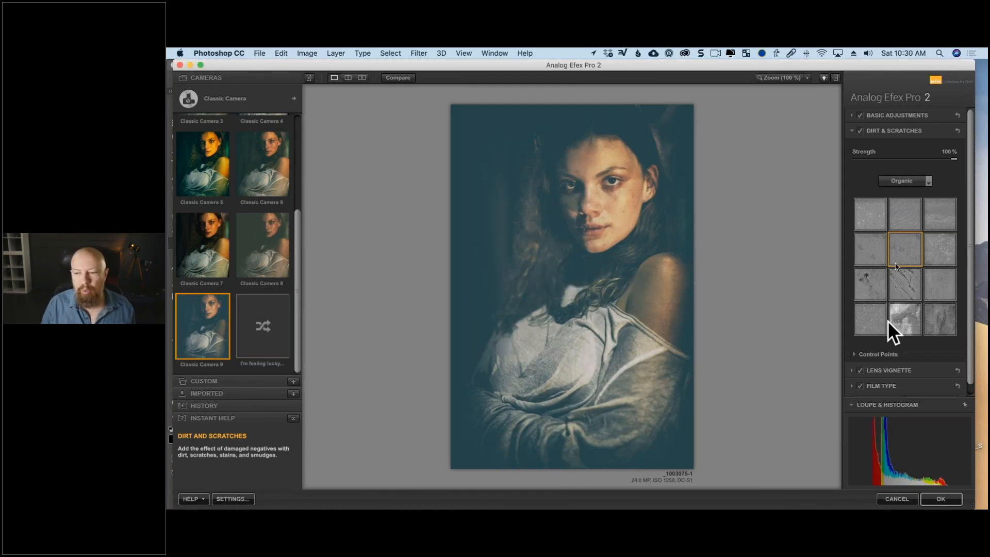
left_click(860, 132)
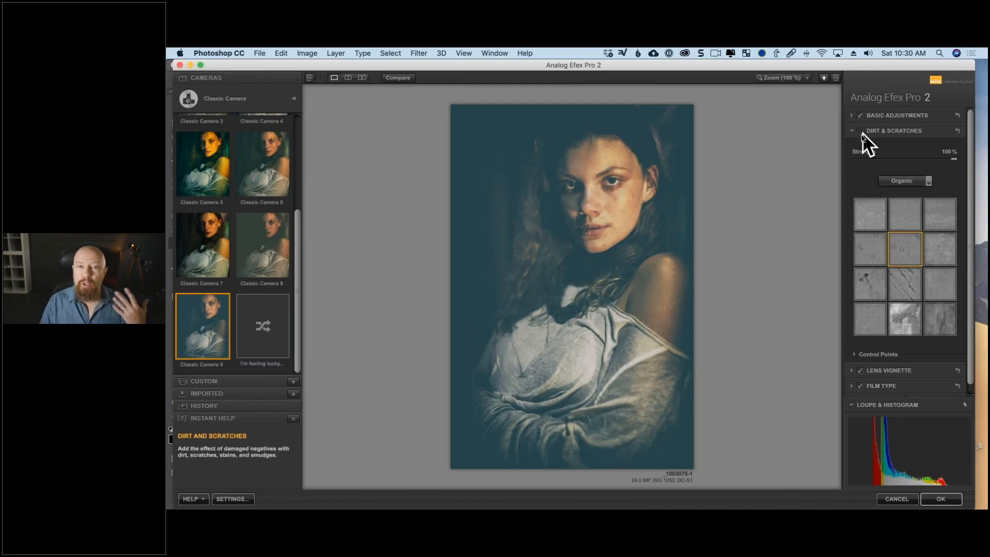
left_click(852, 131)
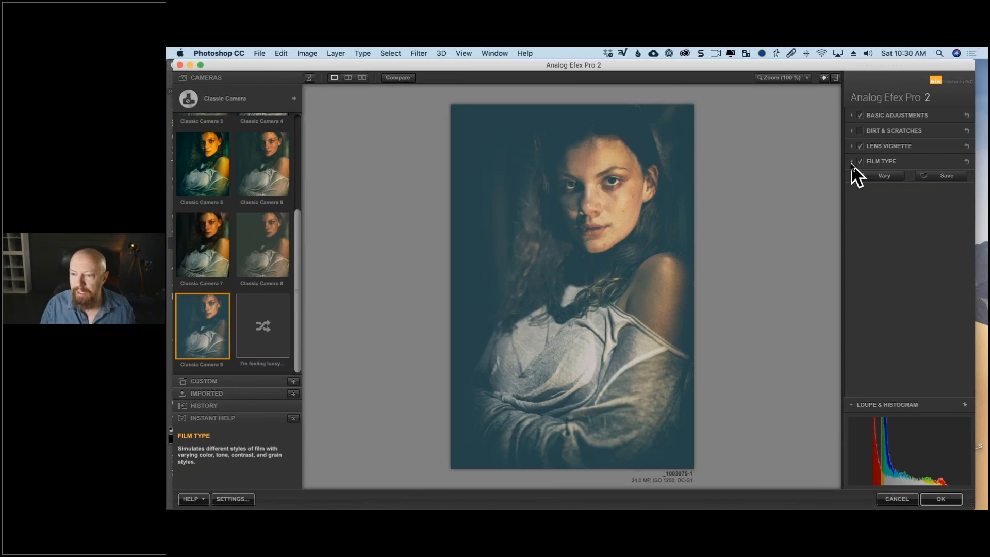
Try the second film in the third row of the Subtle film types and return to the row's first film.
left_click(852, 161)
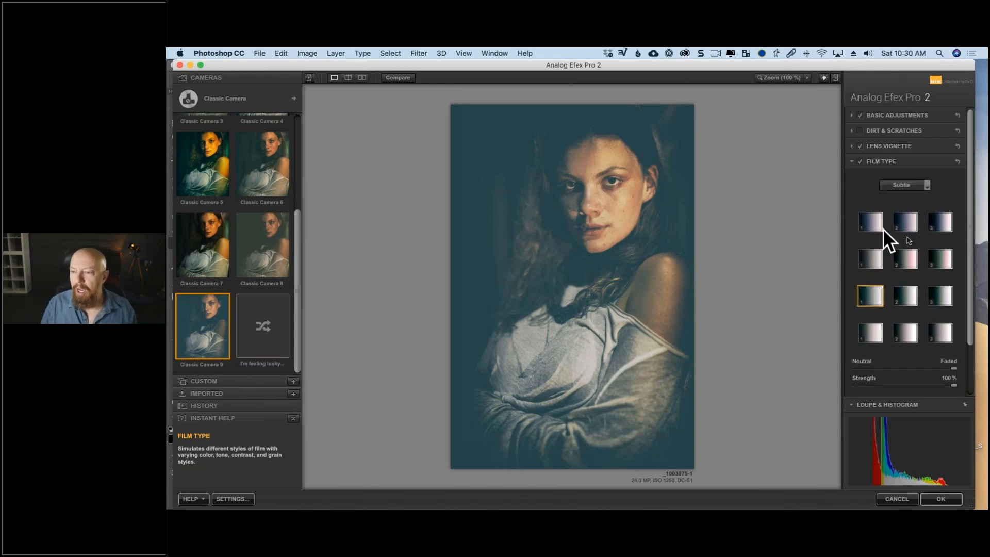
left_click(916, 184)
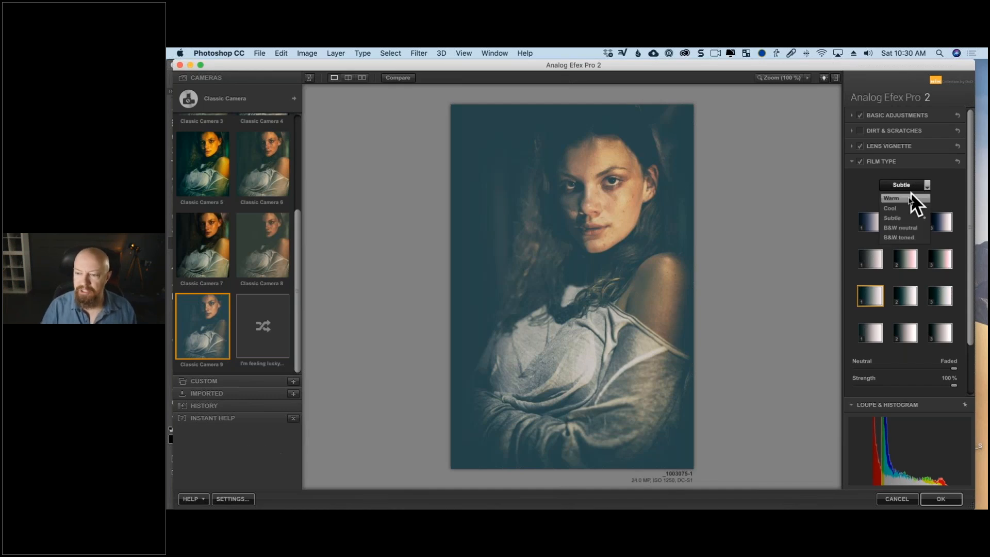
left_click(849, 207)
left_click(907, 300)
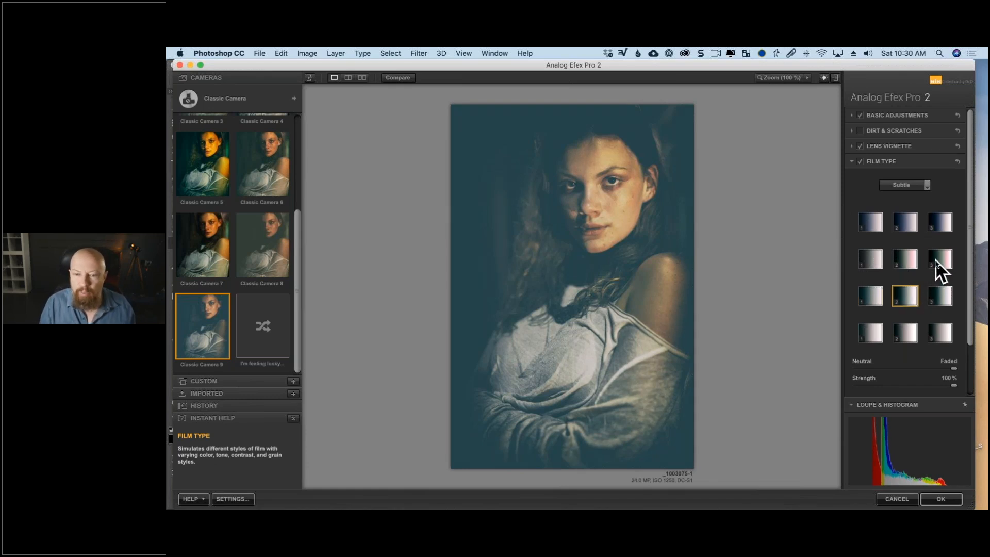
left_click(871, 297)
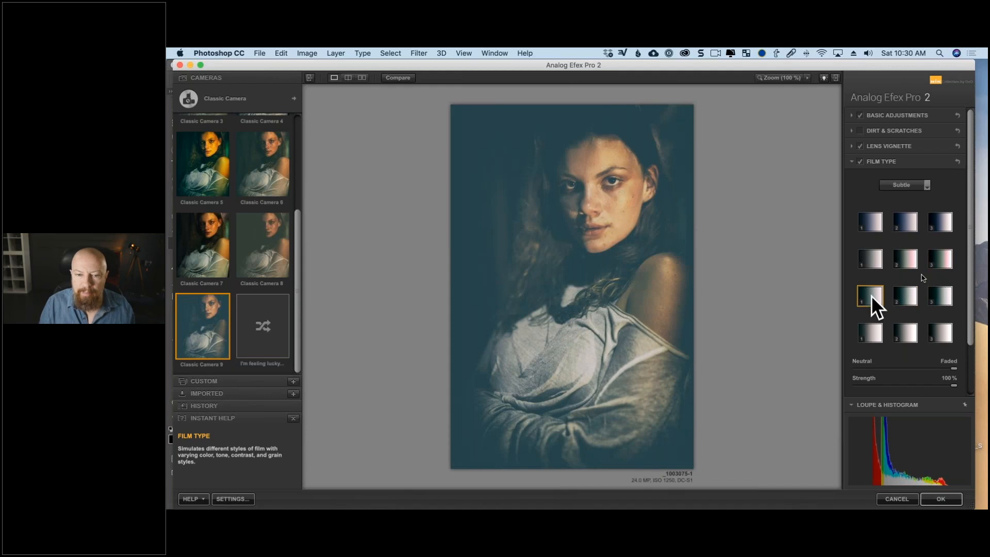
Compare films across the Subtle film types and apply the third film in the third row.
left_click(936, 258)
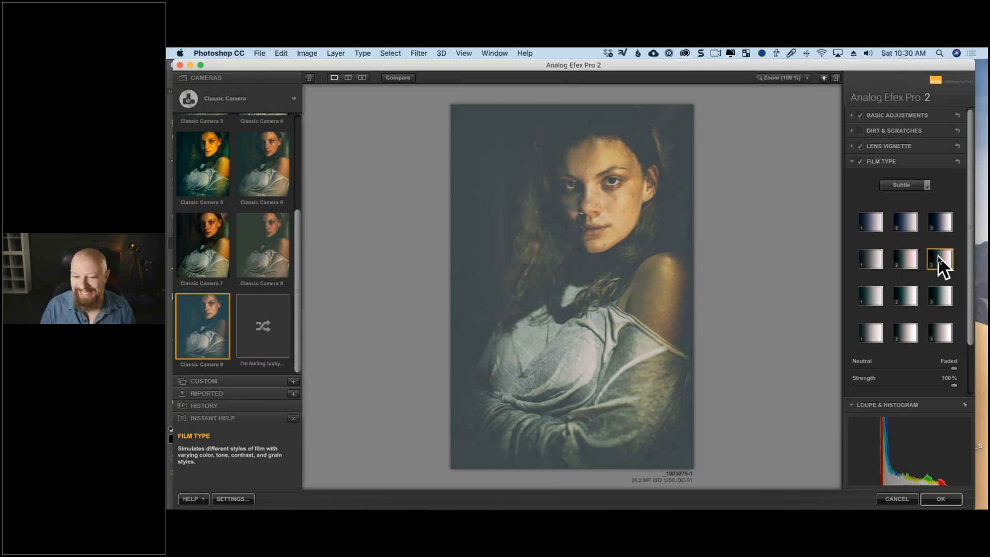
left_click(906, 262)
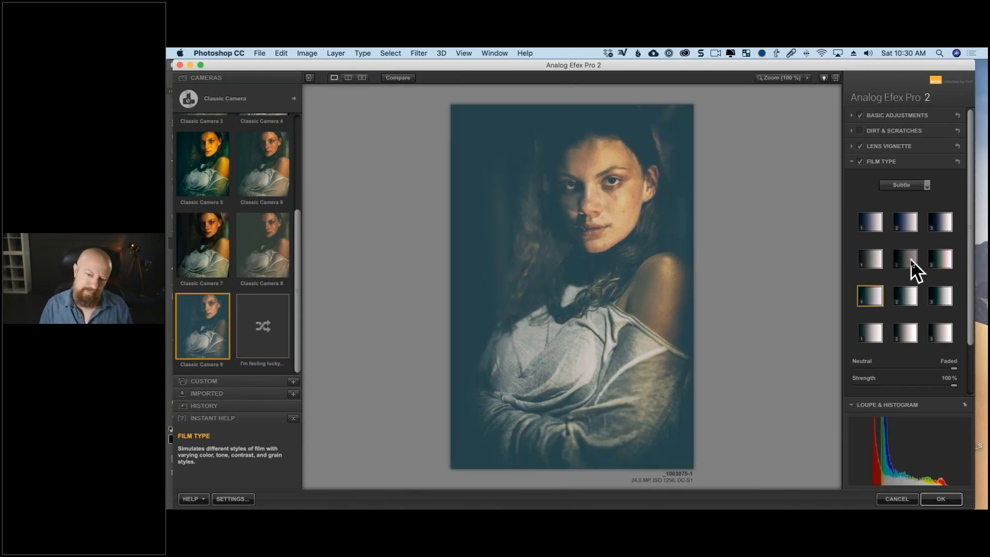
left_click(861, 253)
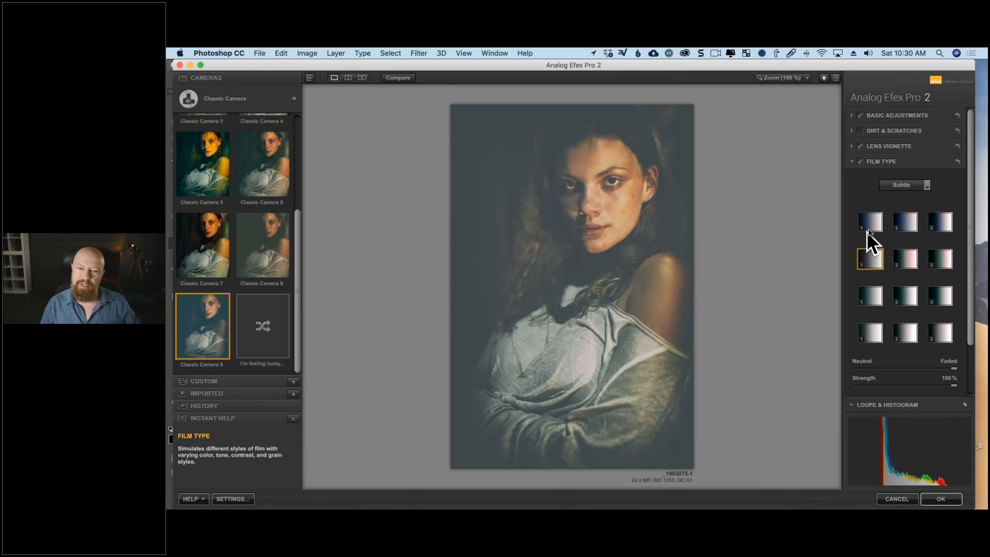
left_click(901, 224)
left_click(938, 220)
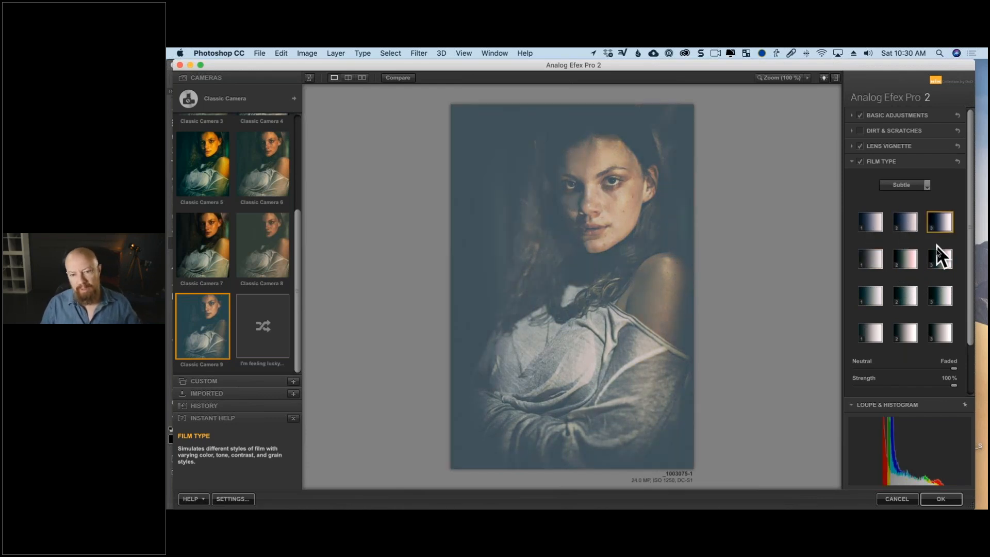
left_click(937, 256)
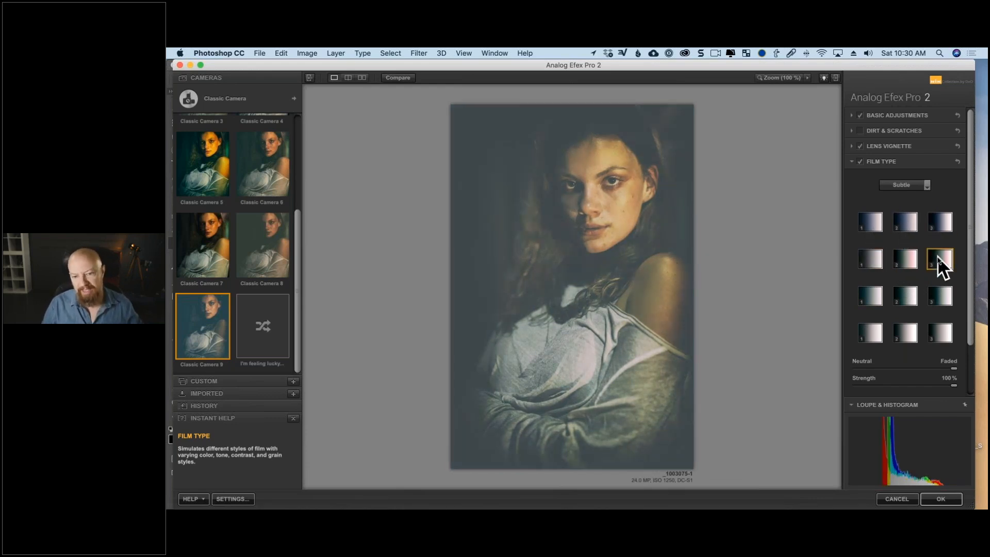
left_click(938, 295)
left_click(942, 334)
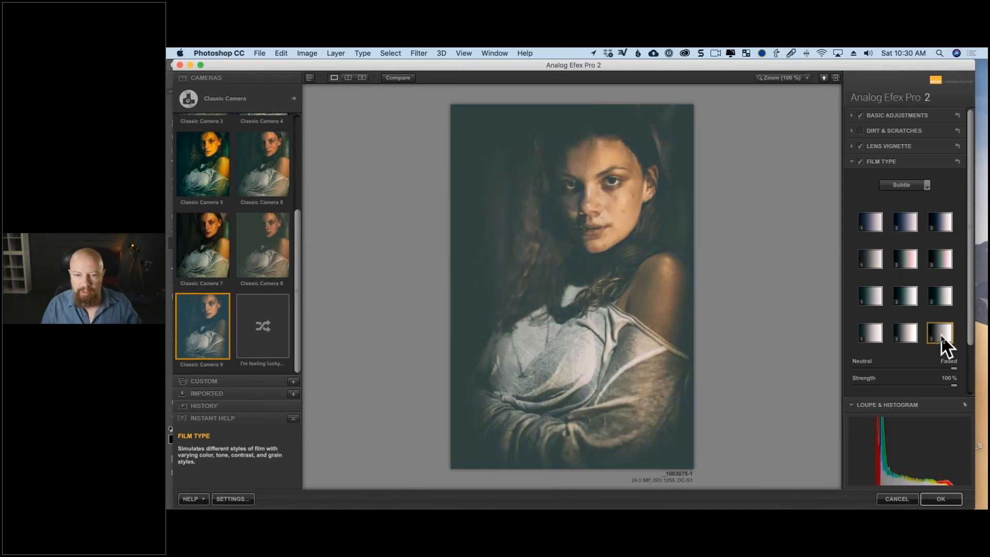
left_click(940, 289)
left_click(940, 268)
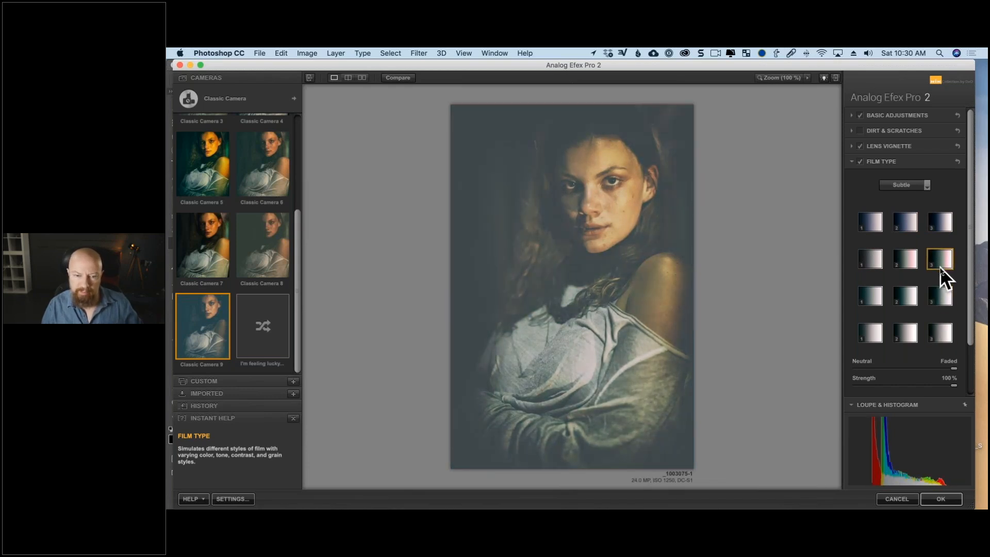
left_click(939, 296)
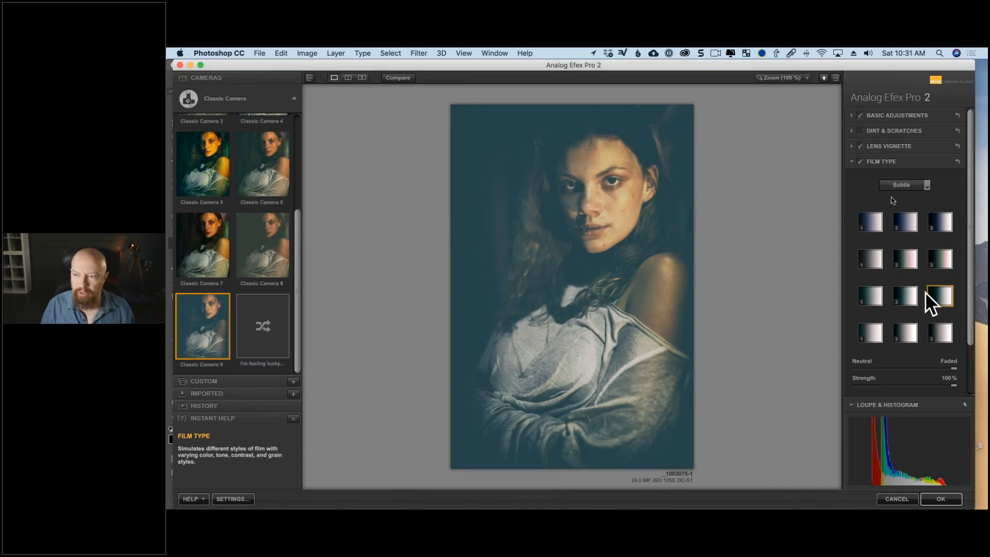
Reduce the film type's fading to about three quarters of the way from Neutral to Faded.
left_click(853, 117)
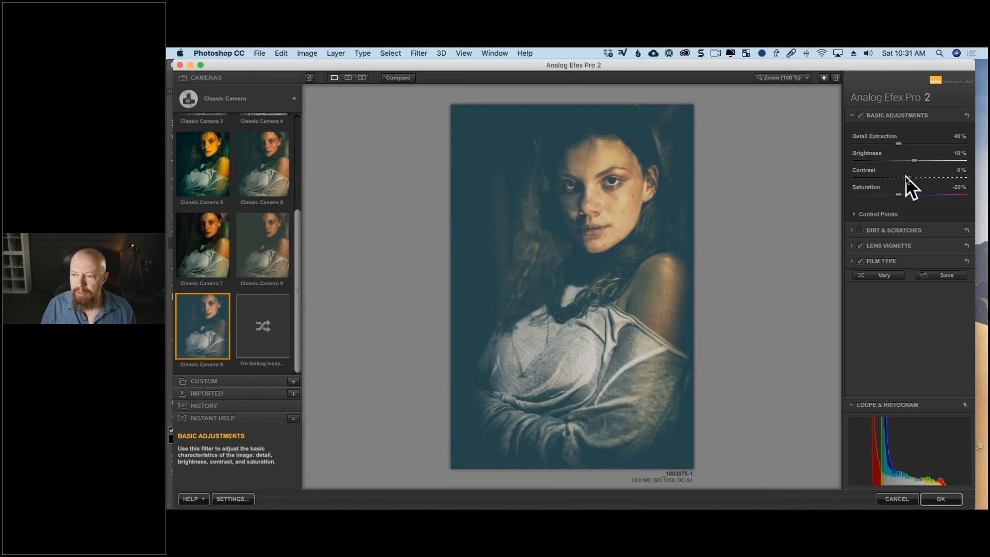
left_click(852, 260)
scroll(900, 304, "down", 5)
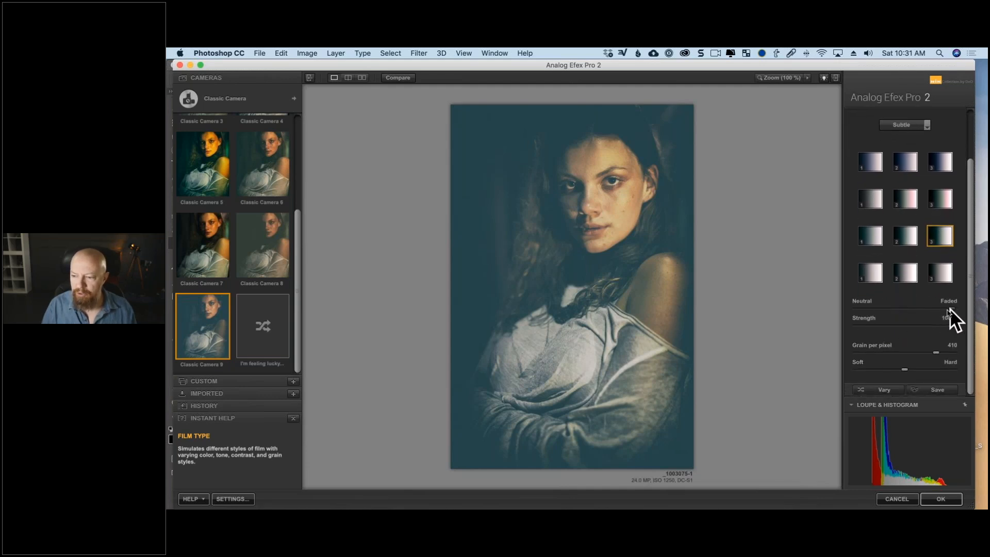
mouse_move(950, 308)
left_mouse_down()
mouse_move(855, 313)
mouse_move(932, 308)
left_mouse_up()
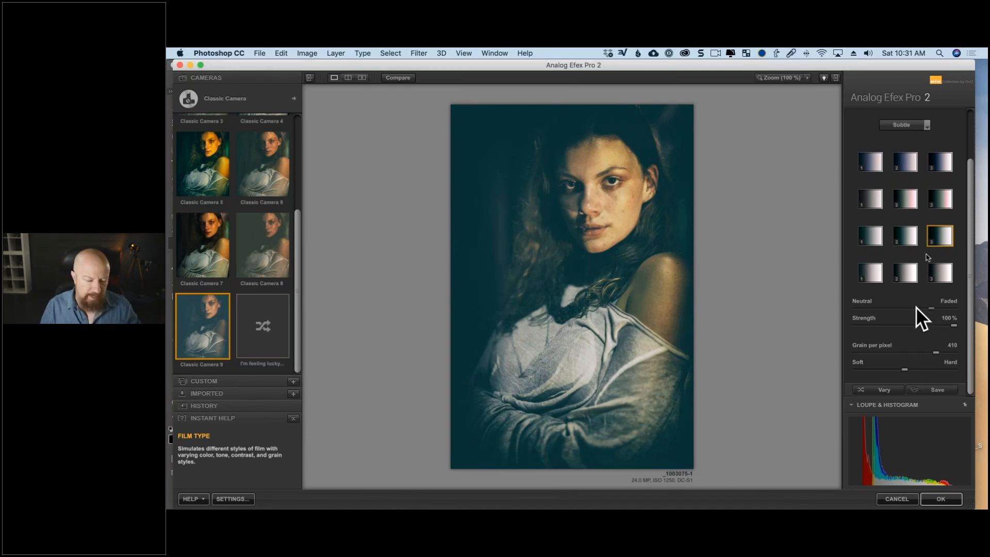
Raise Detail Extraction to 64% in the Basic Adjustments.
scroll(893, 154, "up", 3)
scroll(876, 121, "up", 1)
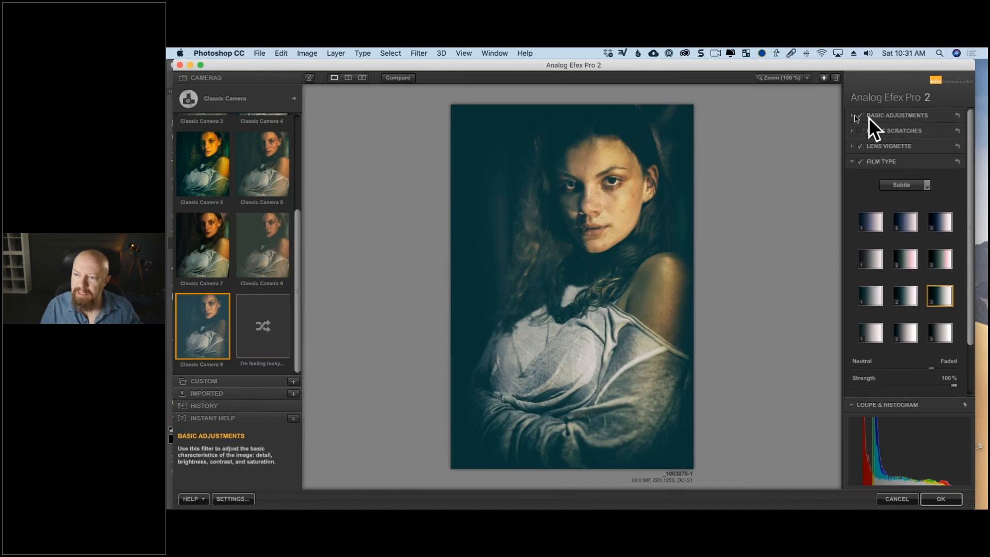
left_click(852, 116)
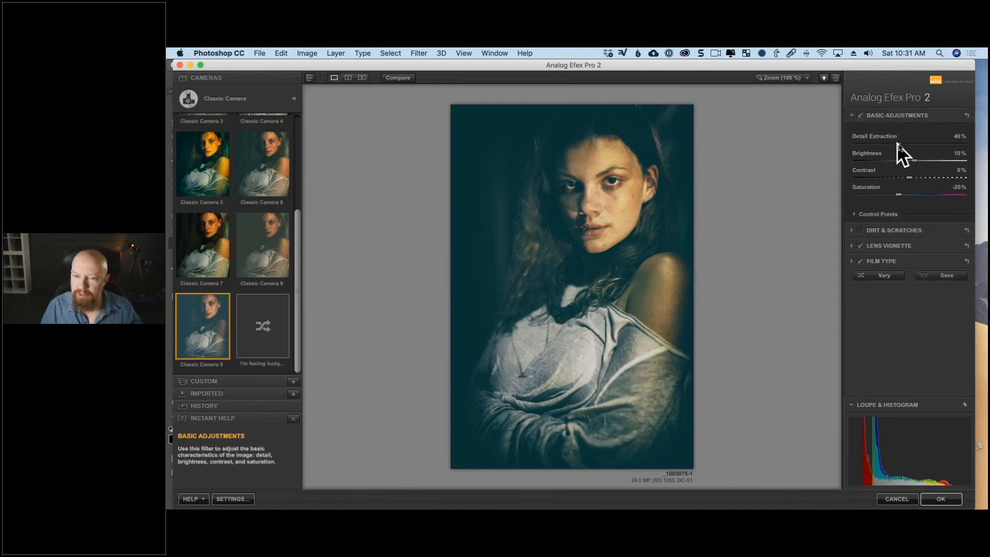
left_click_drag(896, 143, 919, 145)
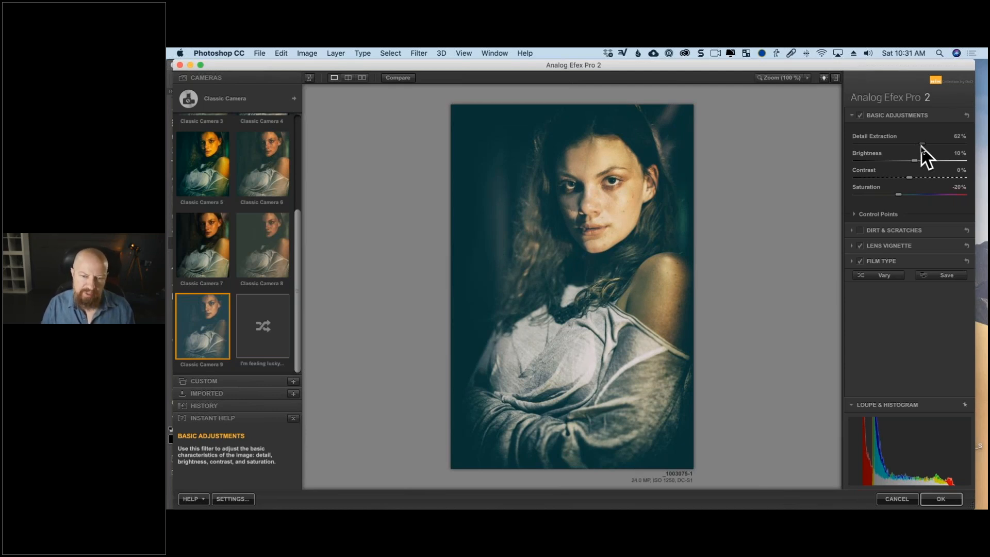
left_click_drag(920, 145, 923, 146)
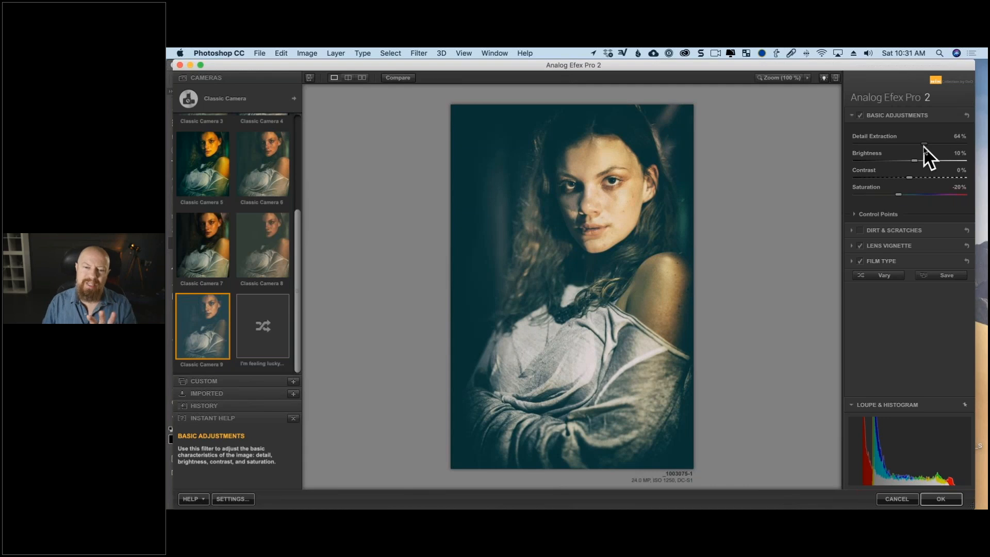
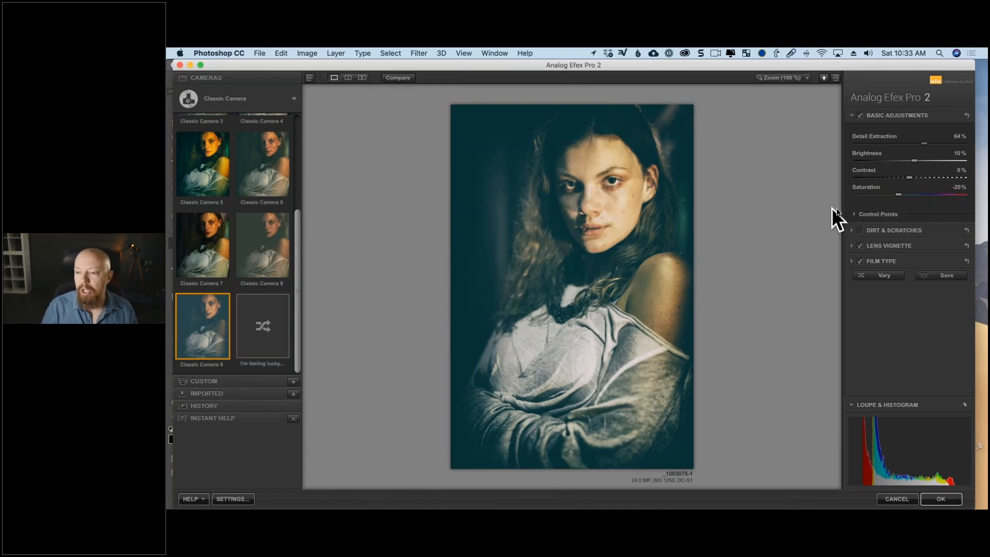
Add a control point on the nose in the Basic Adjustments and enlarge its radius to 34%.
left_click(853, 213)
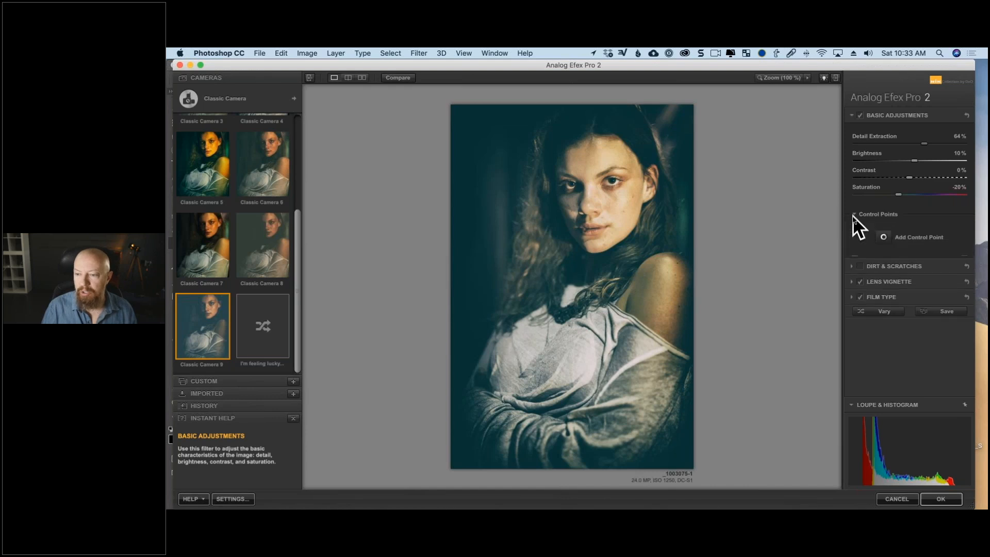
left_click(883, 240)
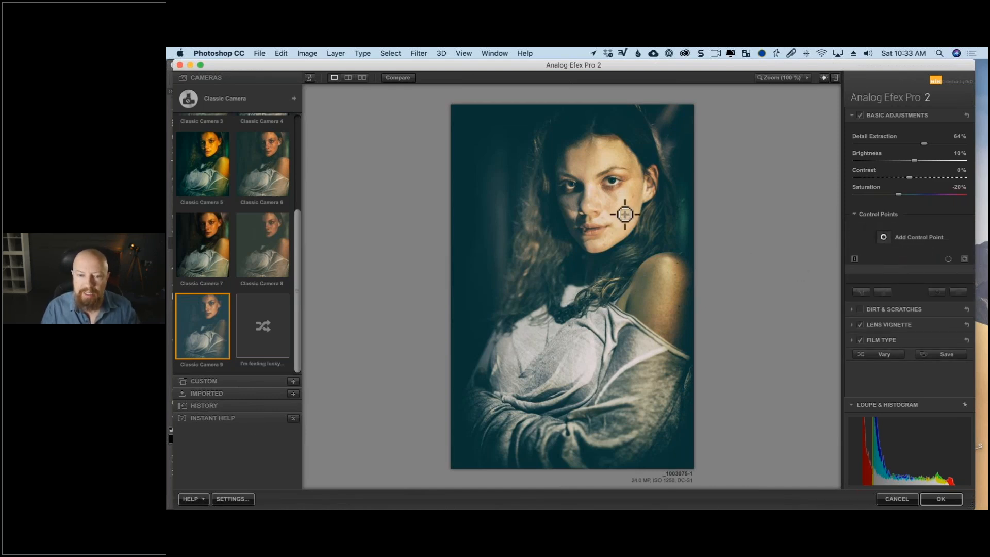
left_click(595, 191)
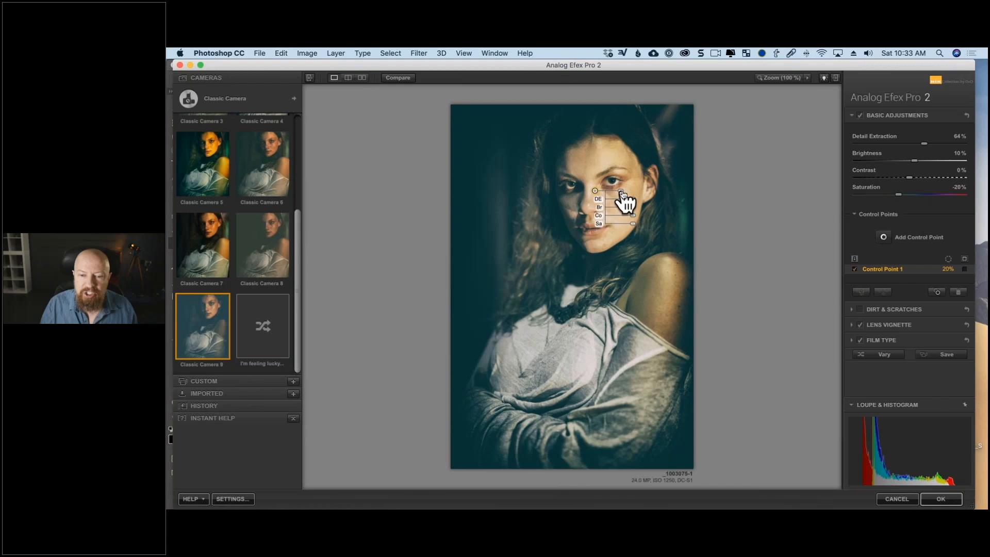
left_click_drag(623, 192, 628, 195)
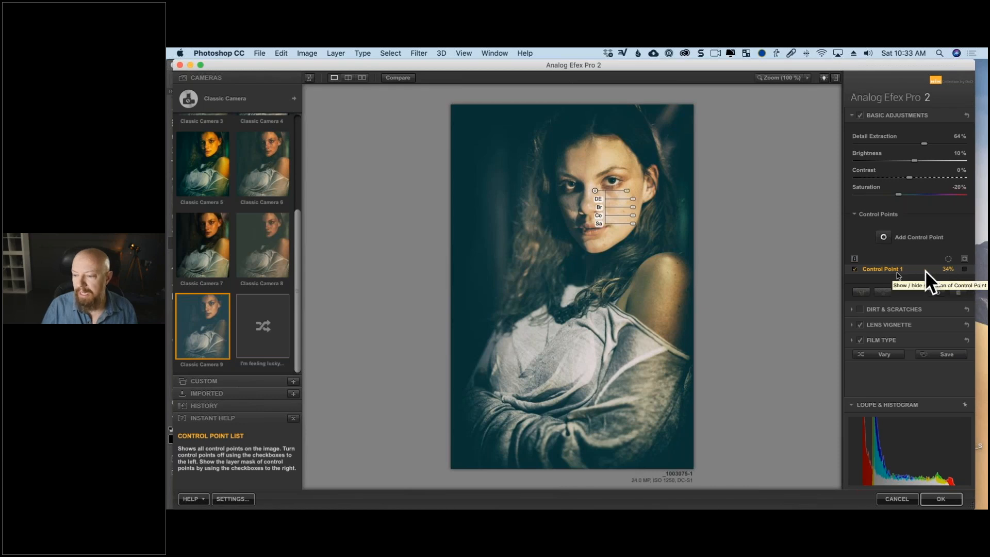
Show the control point's selection mask, reduce its radius to 29%, reposition it lower on the face, and hide the mask.
left_click(964, 269)
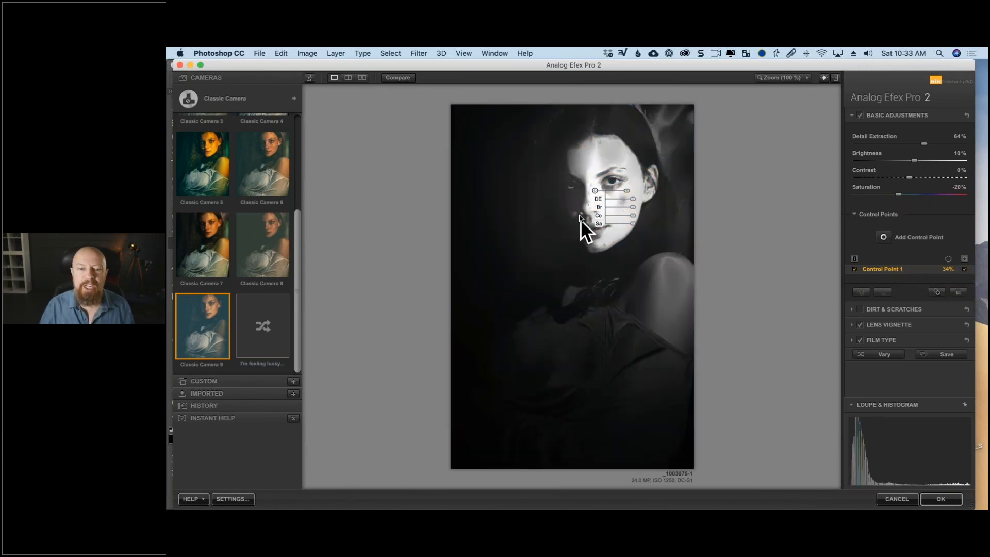
left_click_drag(594, 191, 622, 195)
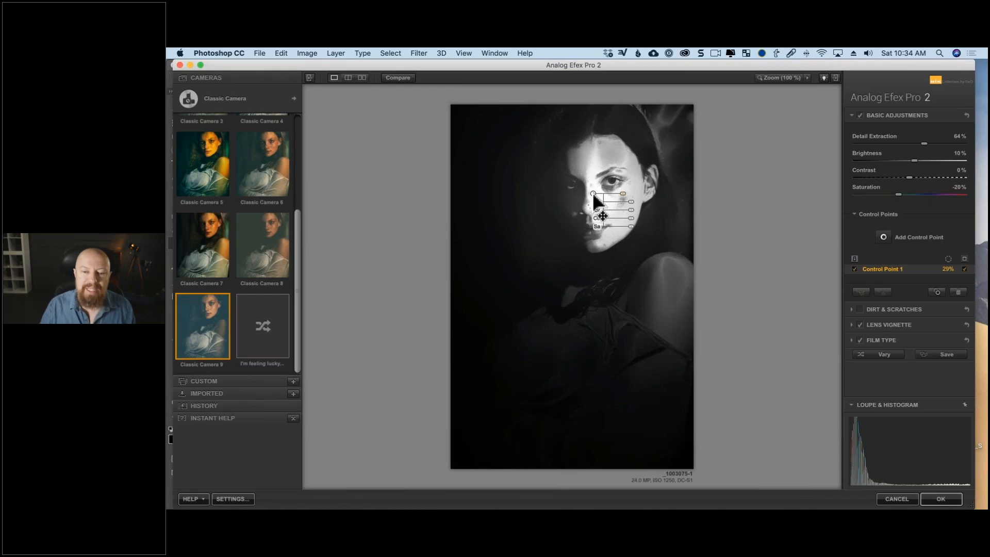
mouse_move(594, 196)
left_mouse_down()
mouse_move(591, 164)
mouse_move(596, 197)
mouse_move(625, 206)
mouse_move(624, 109)
mouse_move(614, 187)
mouse_move(580, 192)
mouse_move(571, 183)
mouse_move(576, 201)
mouse_move(608, 203)
mouse_move(596, 185)
mouse_move(600, 204)
left_mouse_up()
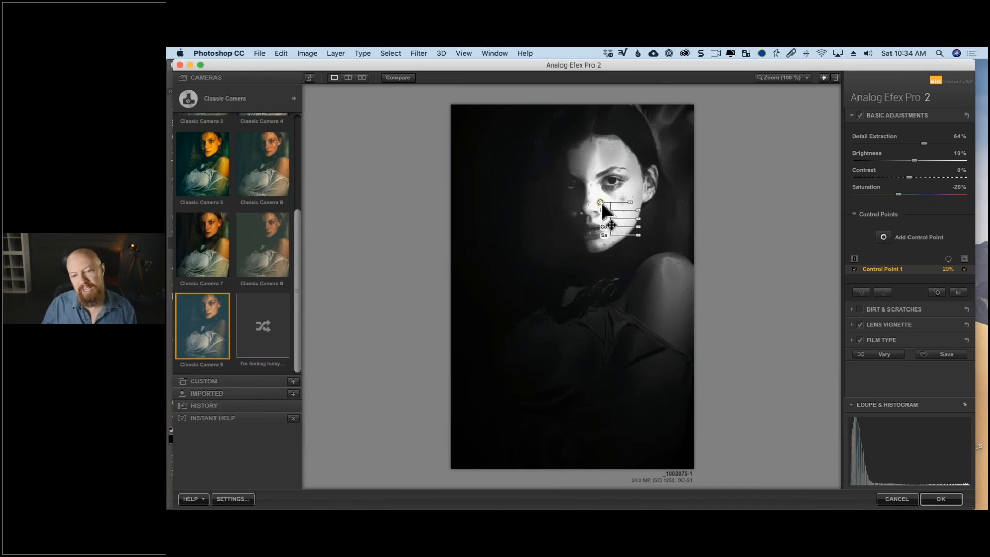
left_click(965, 269)
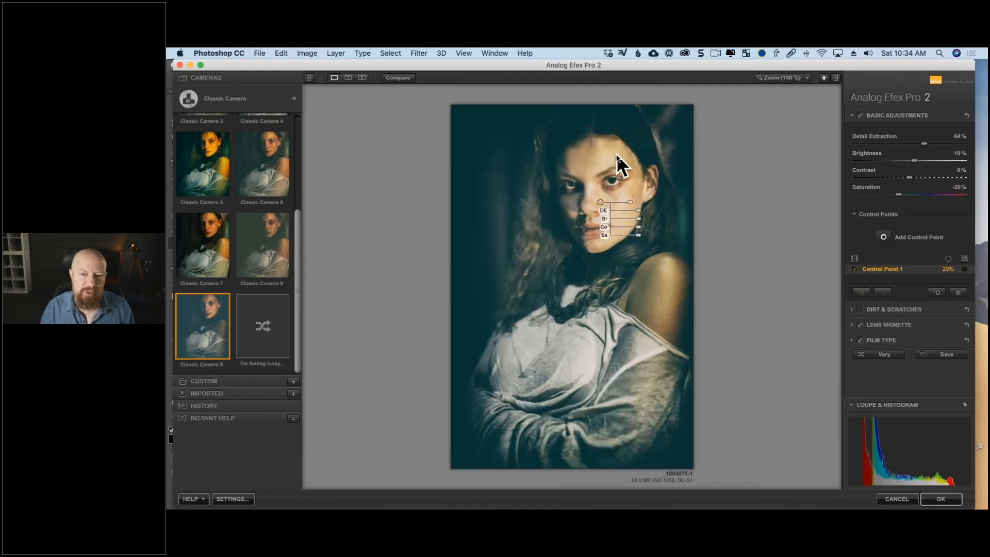
With the selection mask shown, try a duplicate of the face control point on the forehead, delete the duplicate, and hide the mask.
left_click(964, 269)
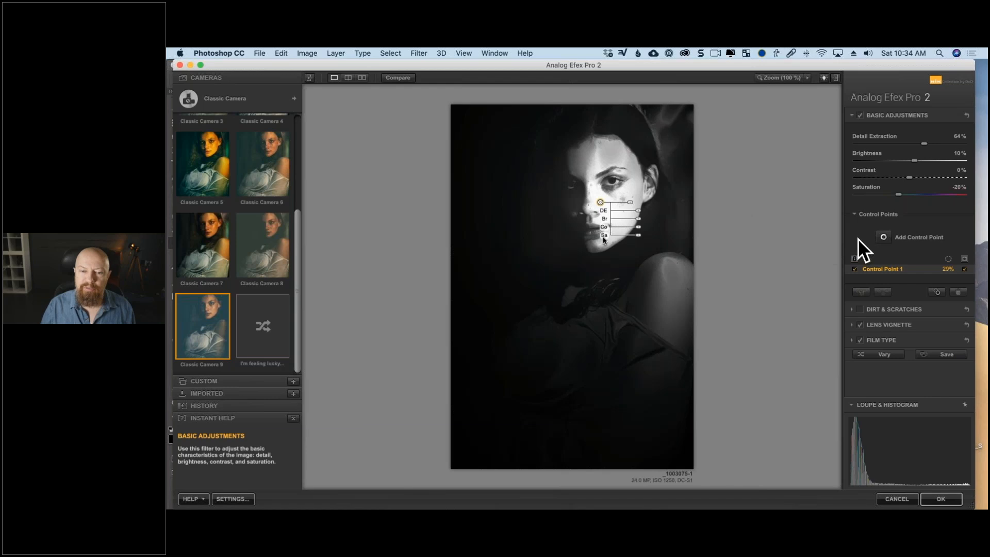
left_click_drag(603, 205, 608, 156)
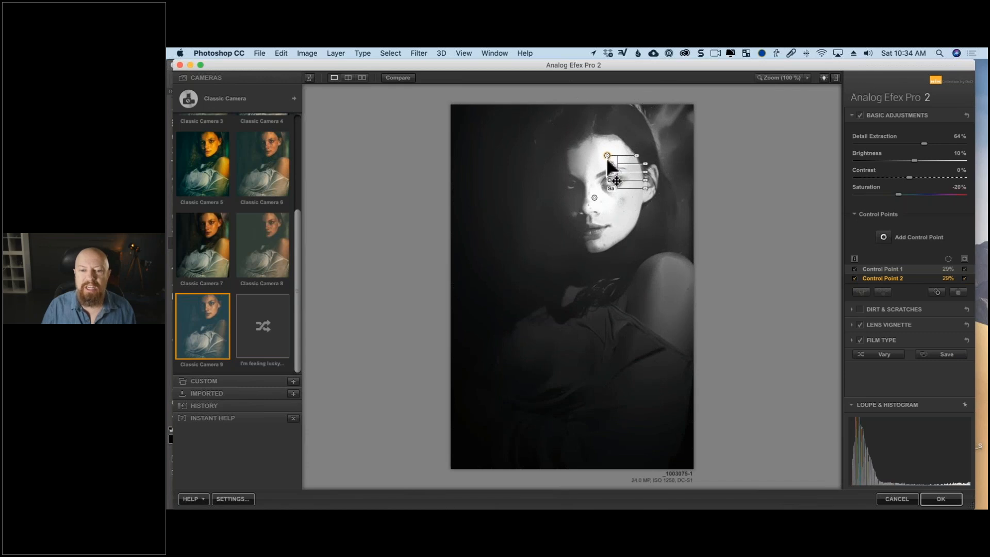
left_click(596, 199)
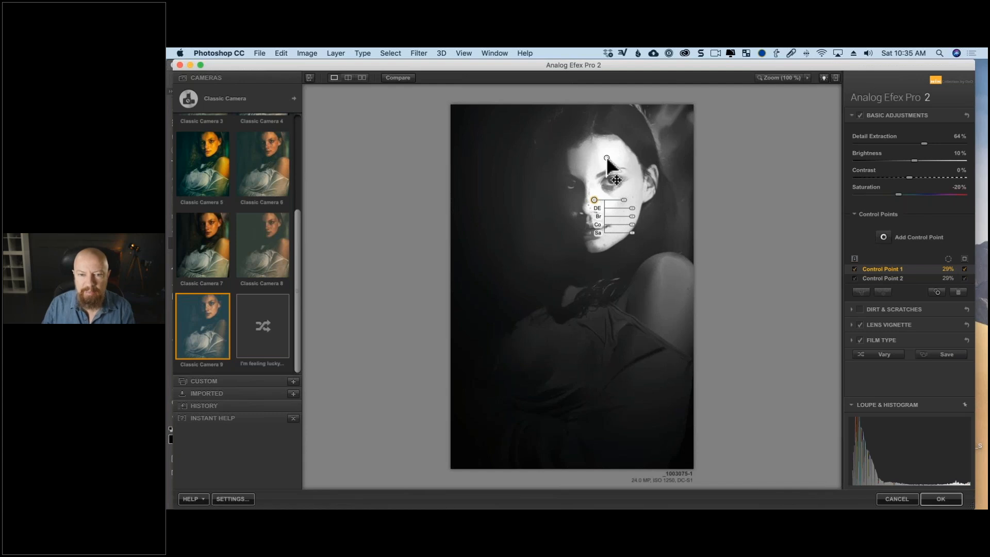
left_click(606, 158)
key("Delete")
left_click(594, 200)
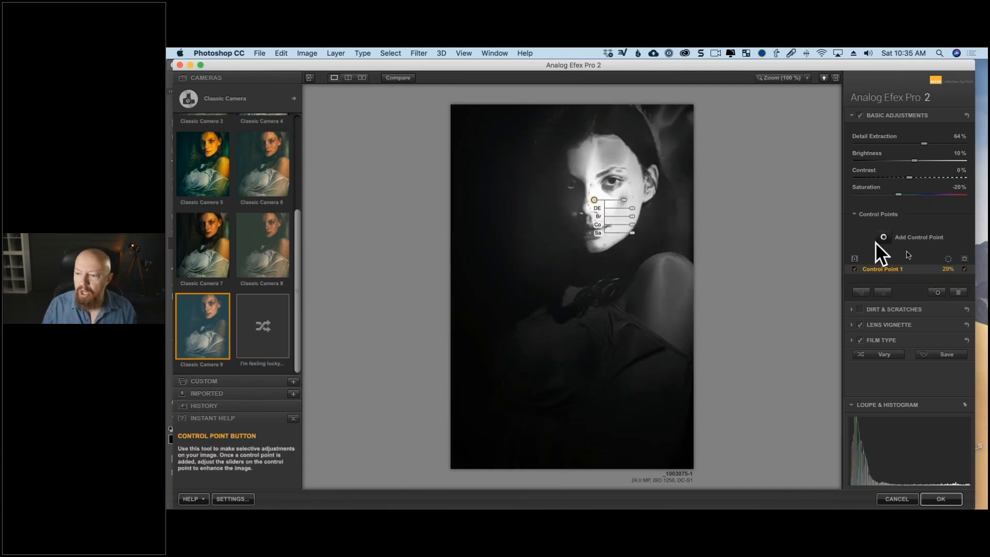
left_click(964, 268)
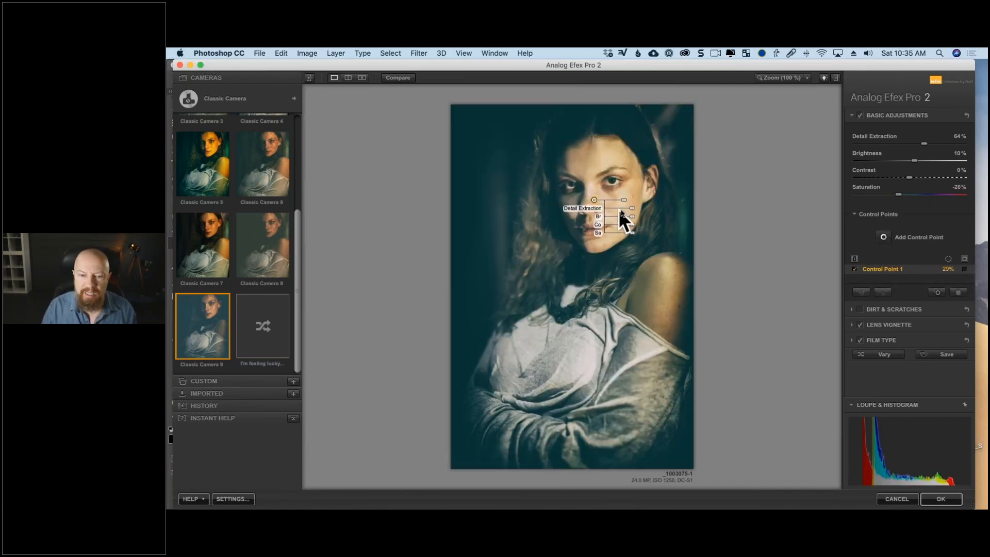
Lower the Detail Extraction of the face control point and set the overall Detail Extraction to 65%.
left_click_drag(633, 211, 629, 212)
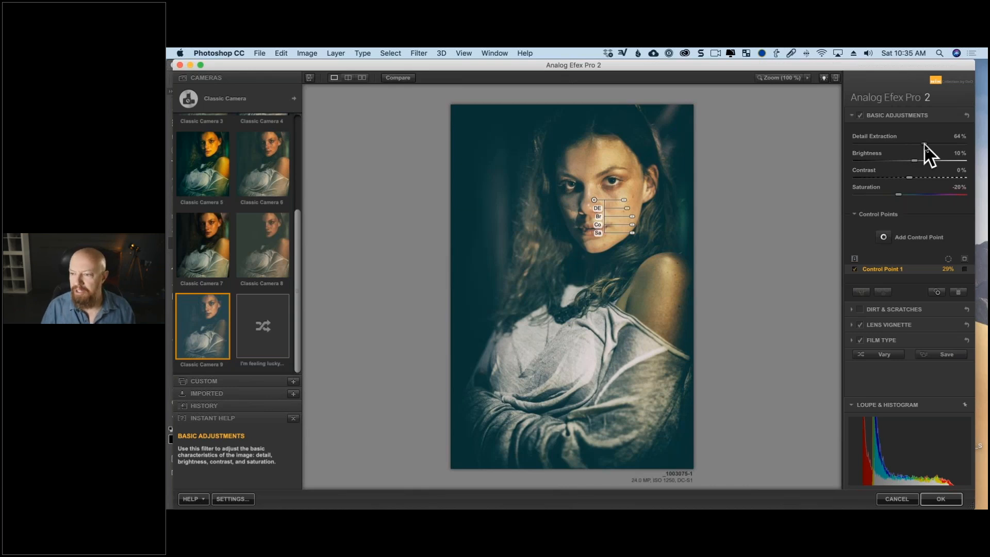
left_click_drag(628, 211, 626, 211)
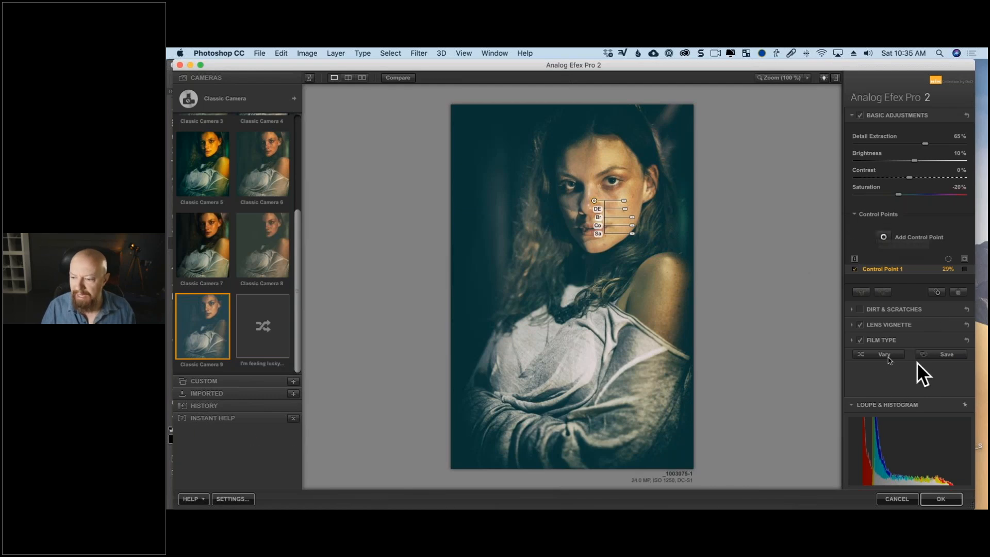
Switch from Classic Camera to the Camera Kit and add the Frames filter to the current camera.
left_click(243, 98)
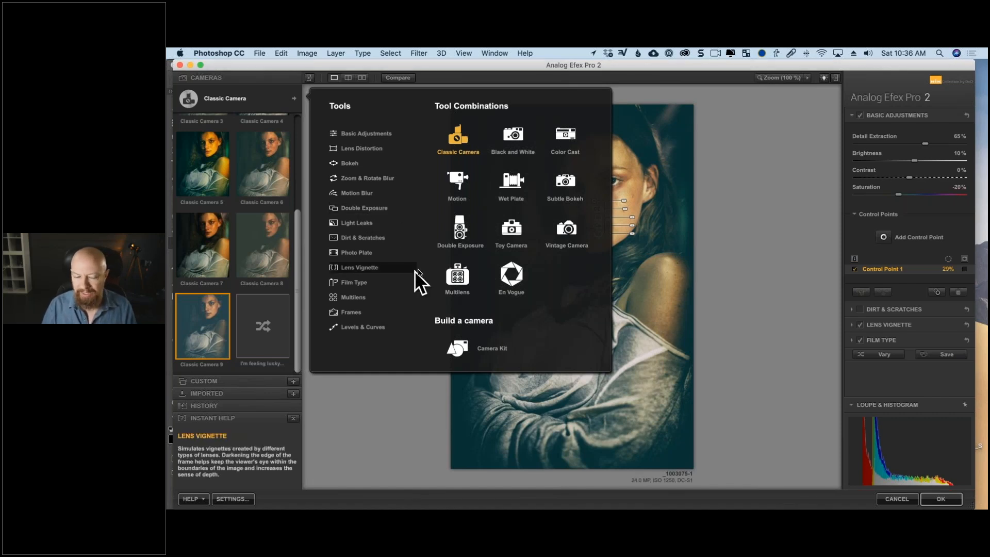
left_click(460, 342)
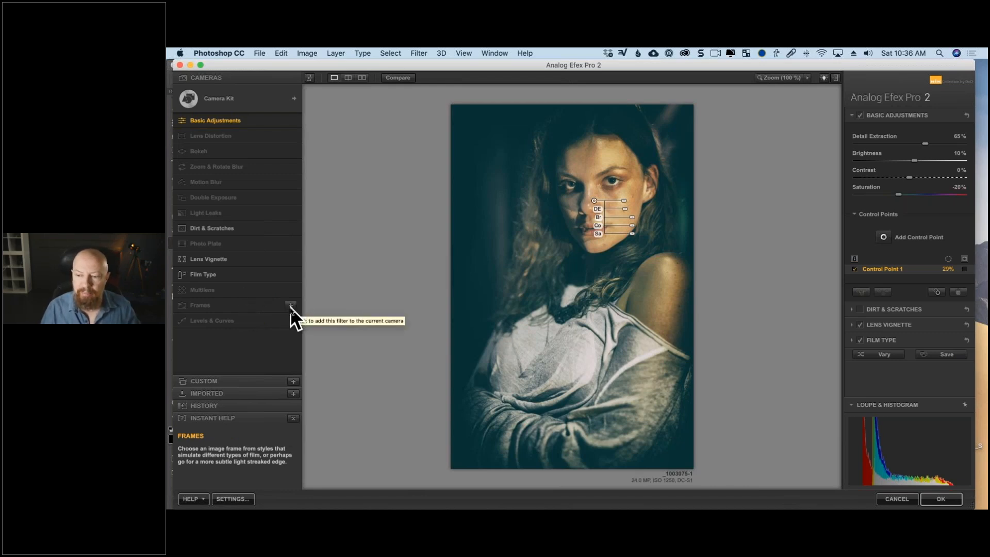
left_click(291, 306)
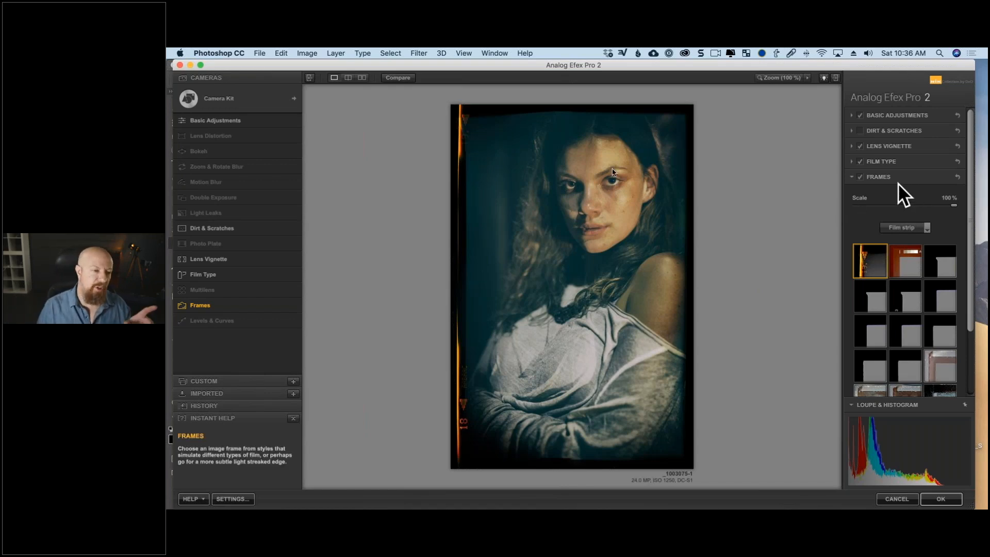
Try the third Film strip frame in the fourth row on the portrait.
mouse_move(266, 196)
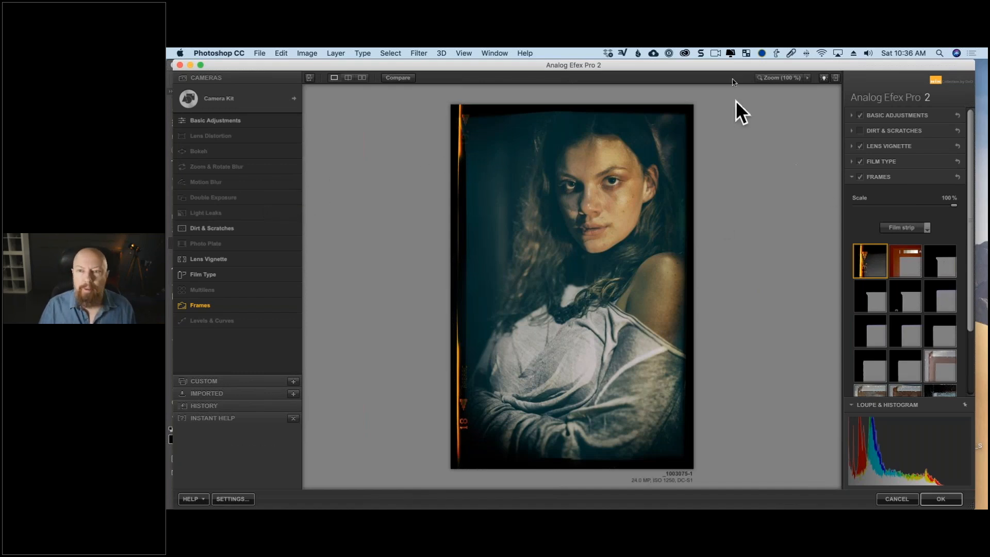
left_click_drag(729, 64, 723, 63)
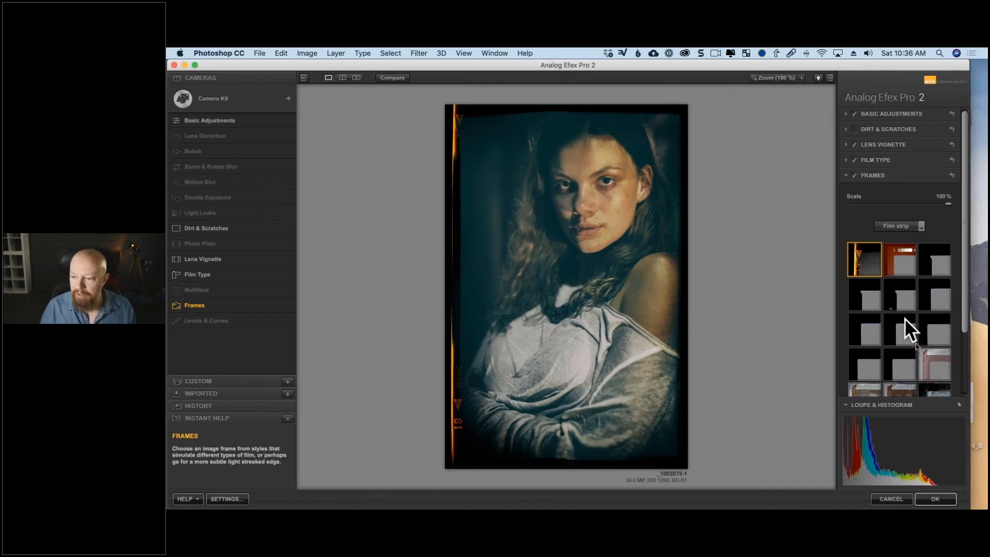
scroll(912, 330, "down", 2)
left_click(931, 330)
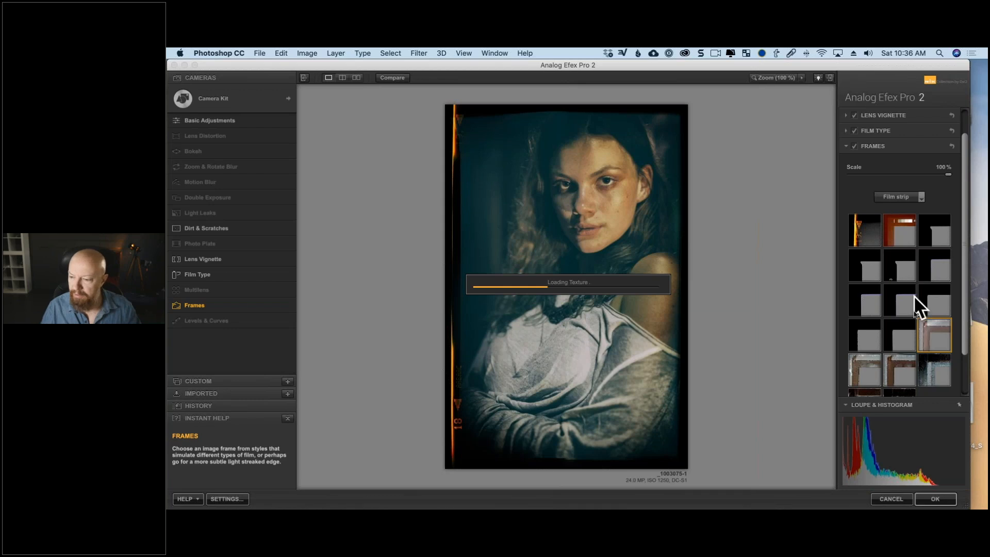
left_click(982, 137)
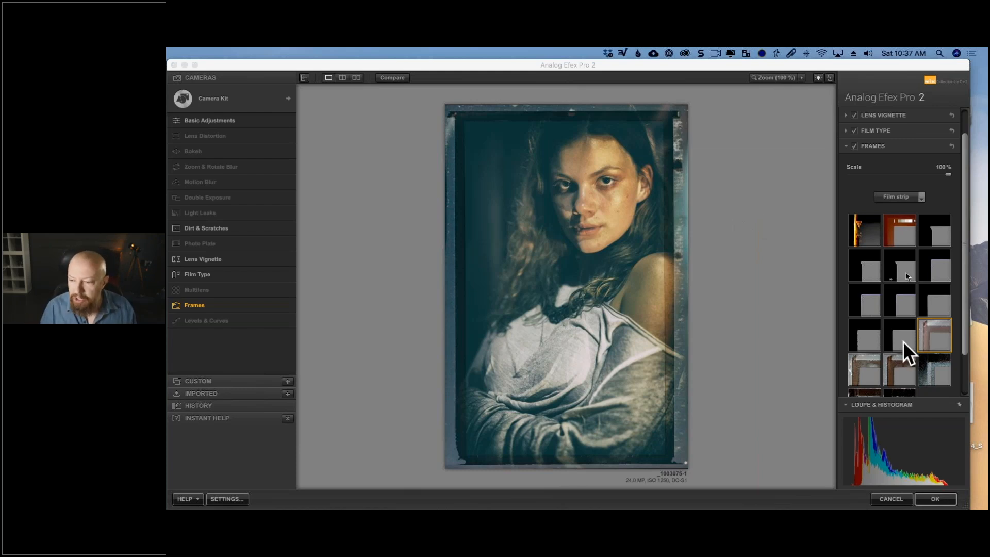
Keep the Film strip frame type, try the second frame in the fifth row, choose the second in the last row, and apply the filter.
left_click(911, 199)
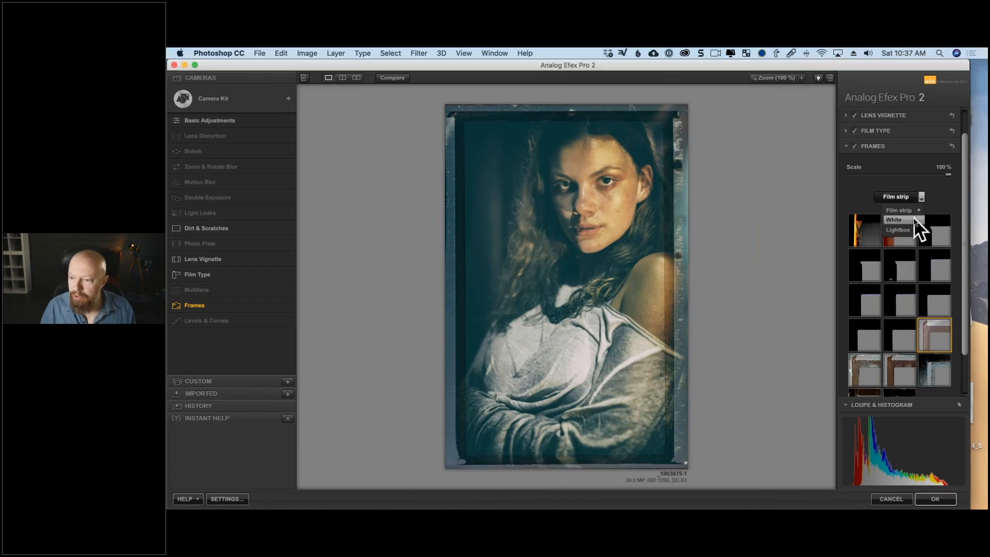
left_click(920, 206)
scroll(901, 354, "down", 3)
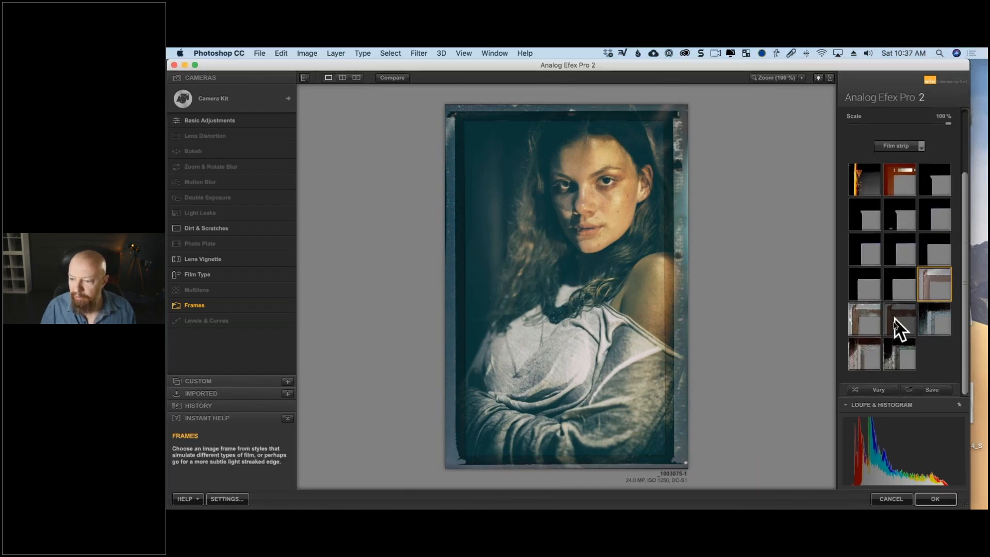
left_click(894, 318)
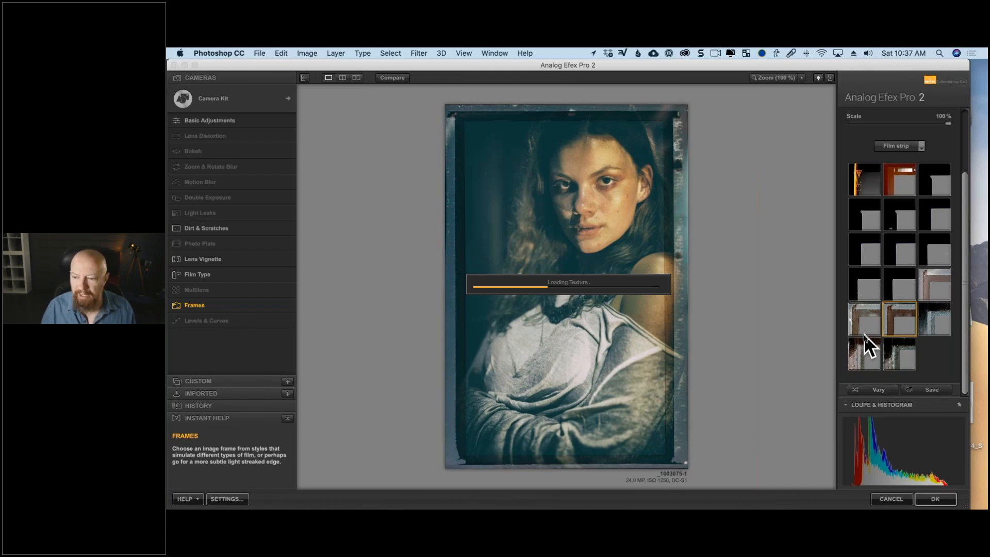
left_click(894, 354)
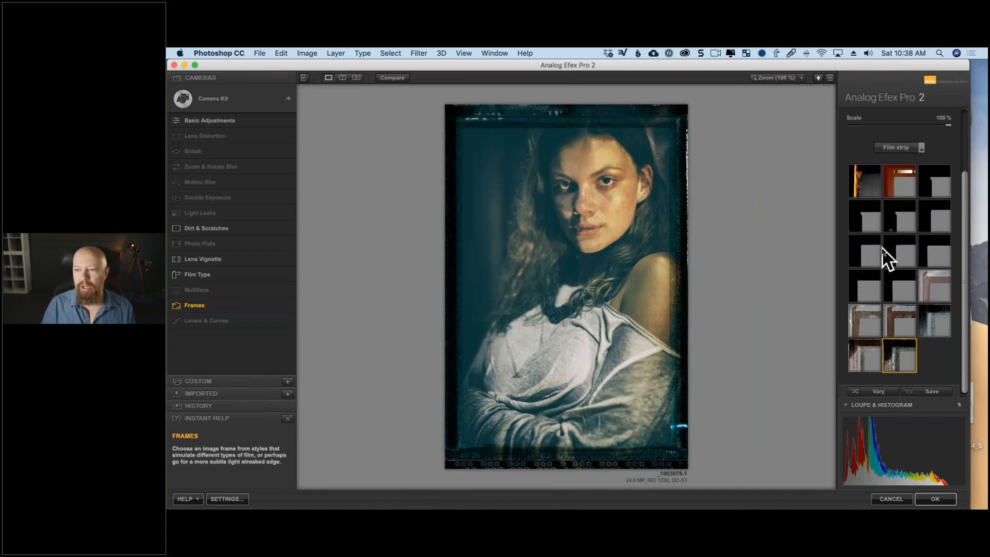
scroll(882, 247, "up", 5)
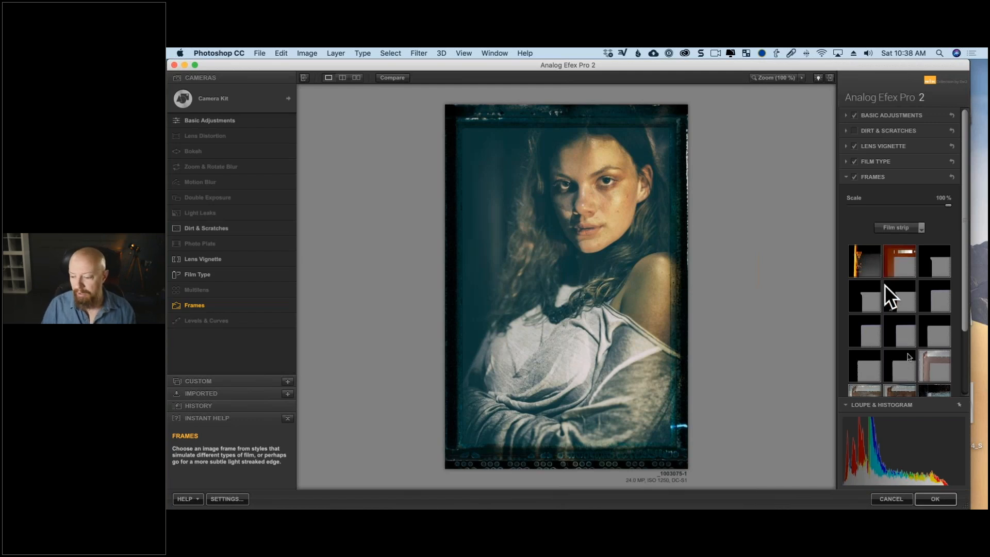
left_click(934, 498)
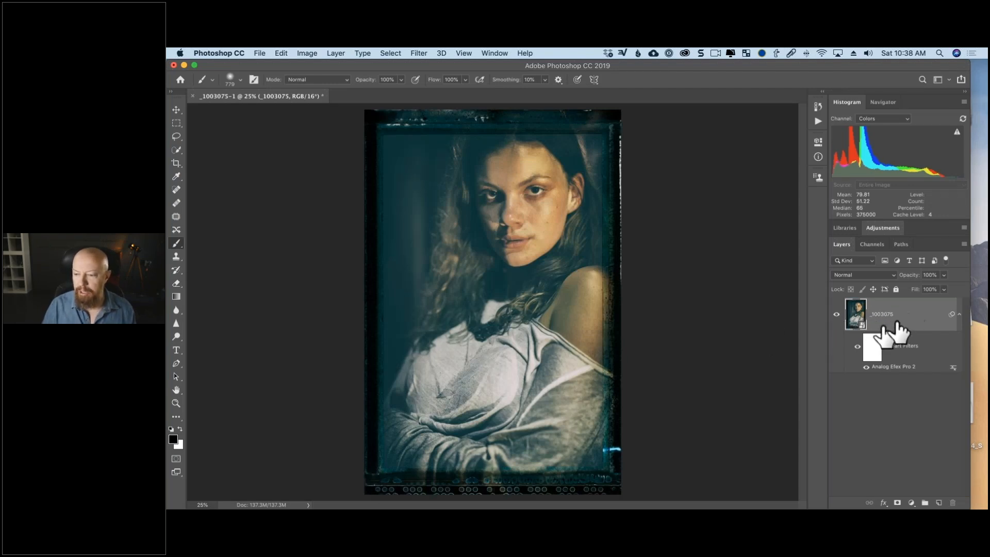
Duplicate the _1003075 smart object layer and turn off Frames in the copy's Analog Efex Pro 2 smart filter.
key("super+j")
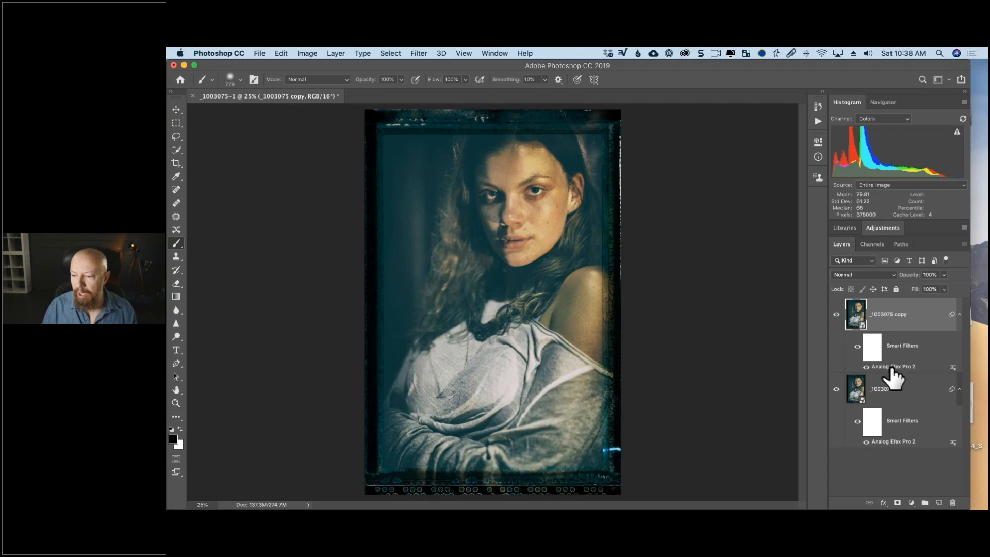
double_click(891, 367)
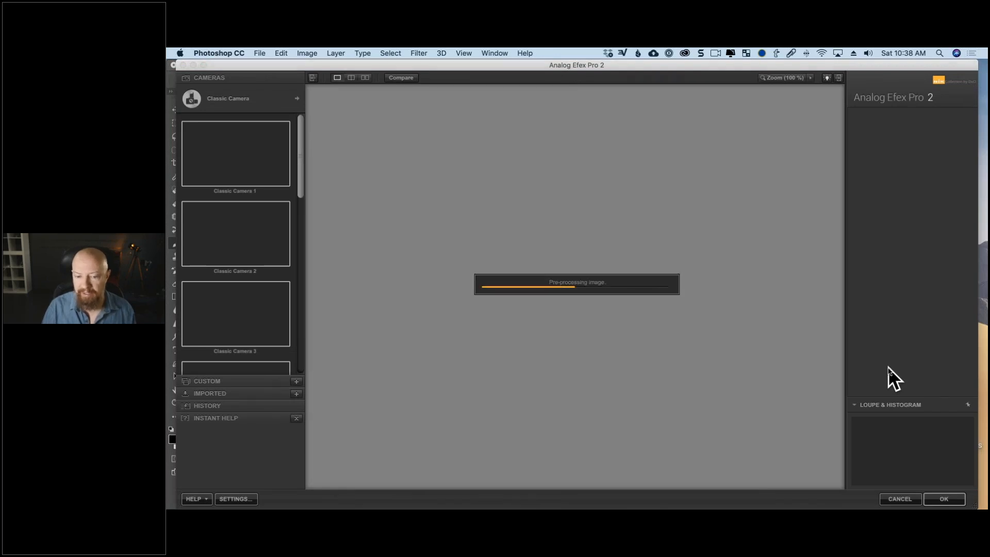
left_click(638, 322)
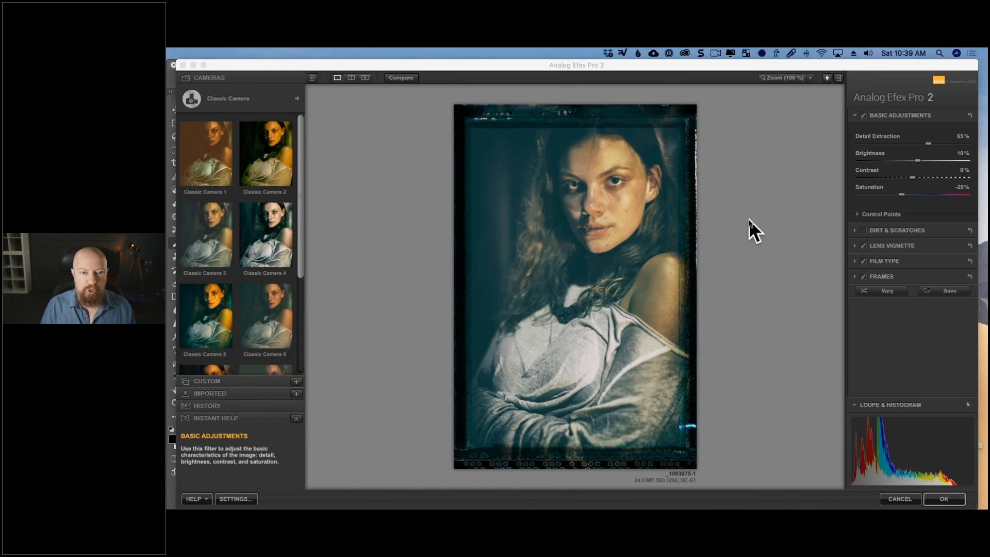
left_click(864, 276)
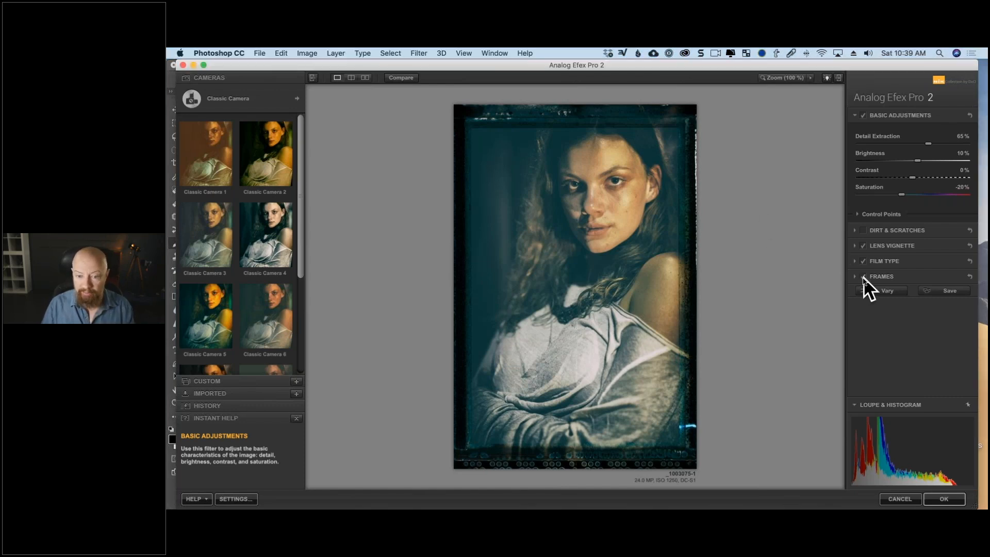
left_click(863, 277)
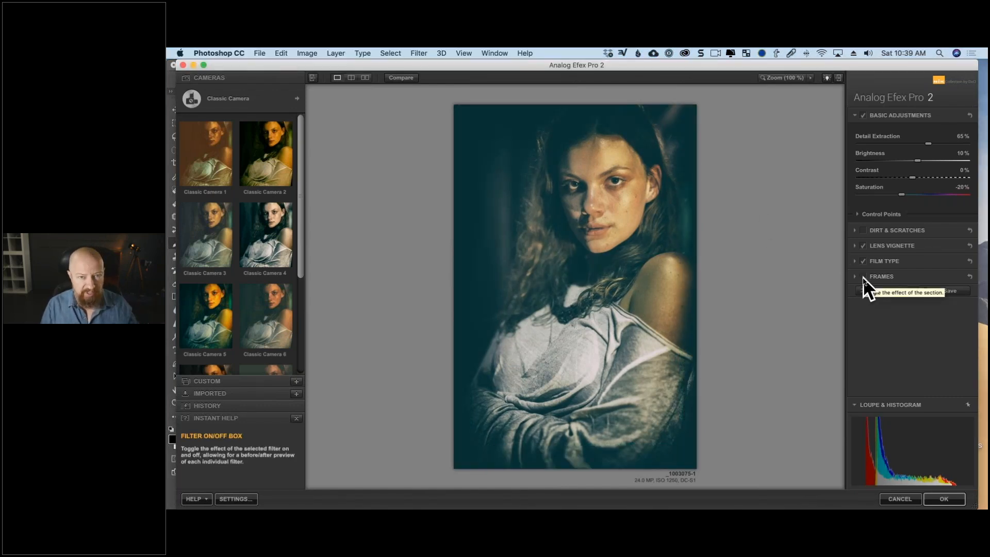
left_click(945, 498)
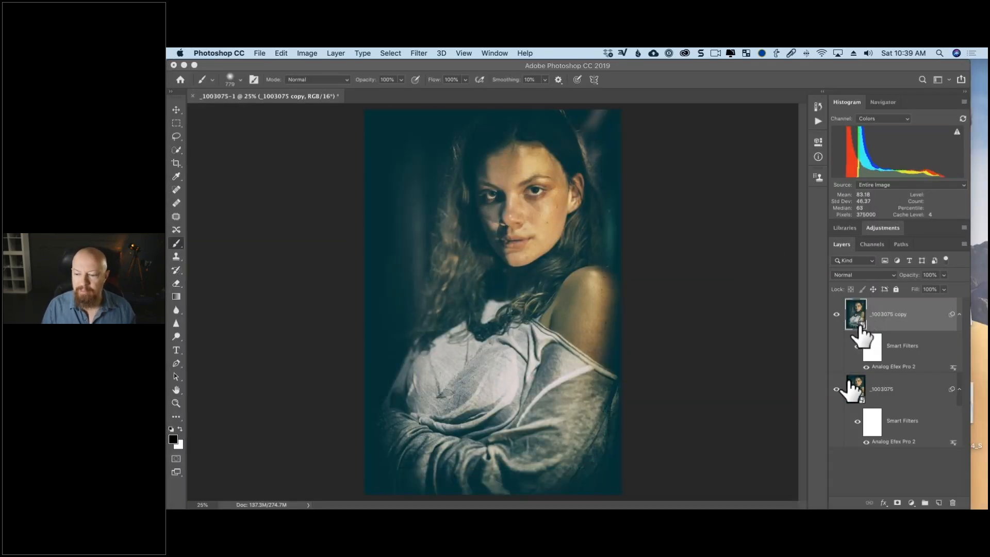
Move the framed _1003075 layer above the _1003075 copy layer.
left_click_drag(852, 389, 846, 317)
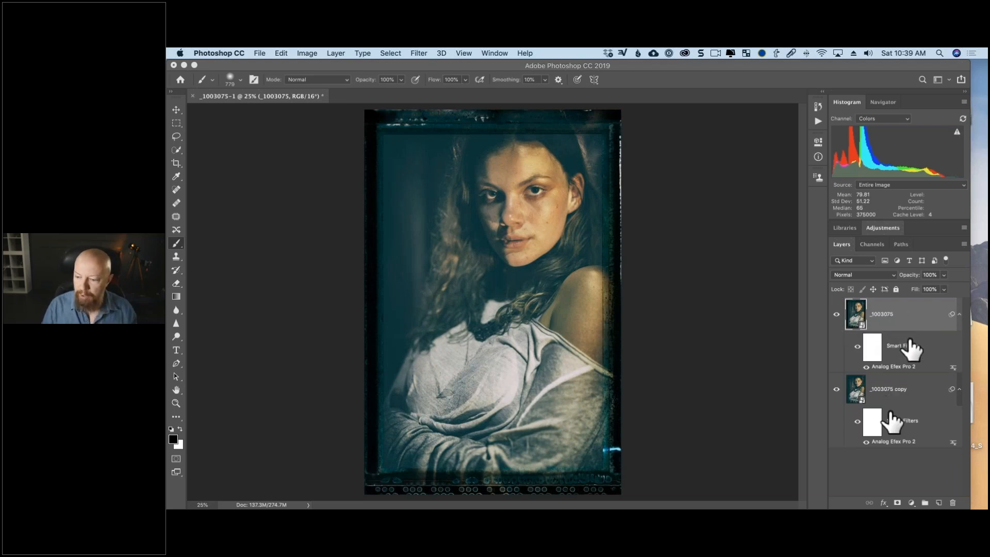
Add a layer mask to the framed _1003075 layer and shrink the brush to 645 px.
left_click(897, 502)
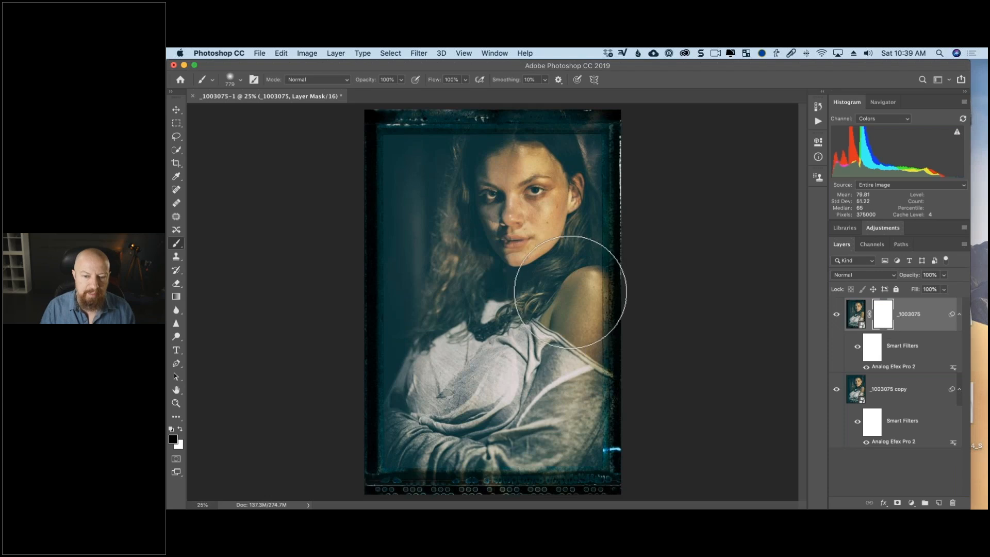
mouse_move(612, 303)
left_mouse_down()
mouse_move(592, 331)
mouse_move(593, 318)
mouse_move(609, 312)
left_mouse_up()
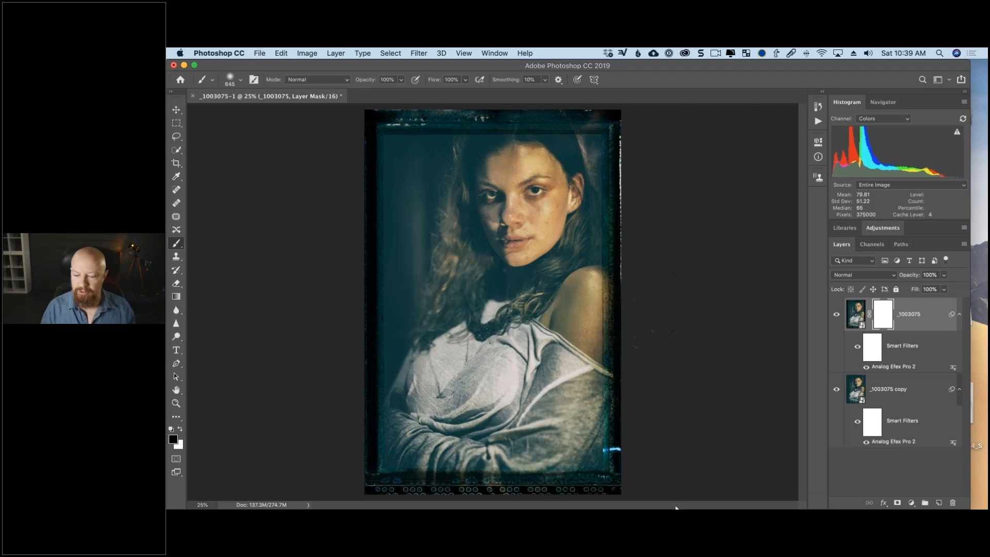
Switch to System Preferences, reduce the cursor size in the Accessibility display settings, and return to Photoshop.
left_click(807, 499)
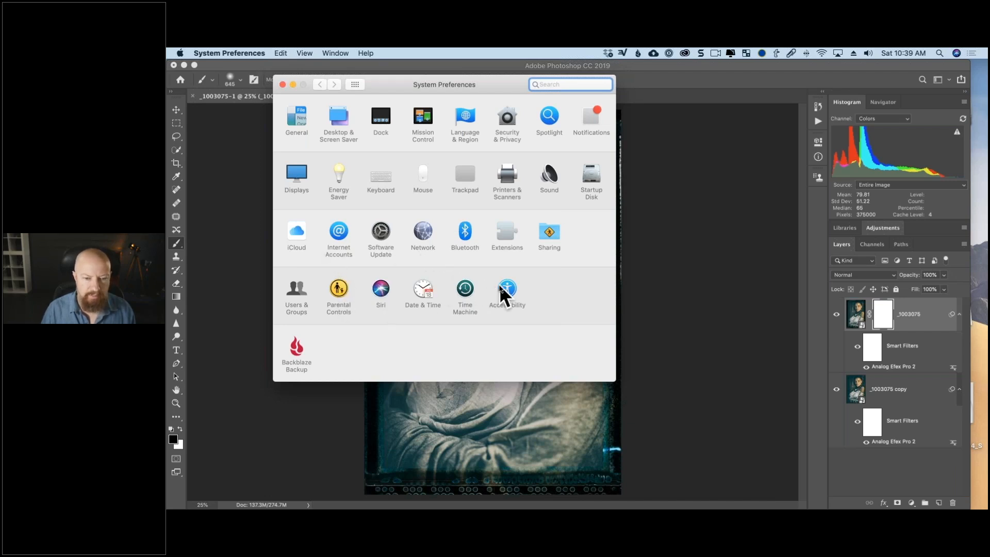
left_click(327, 203)
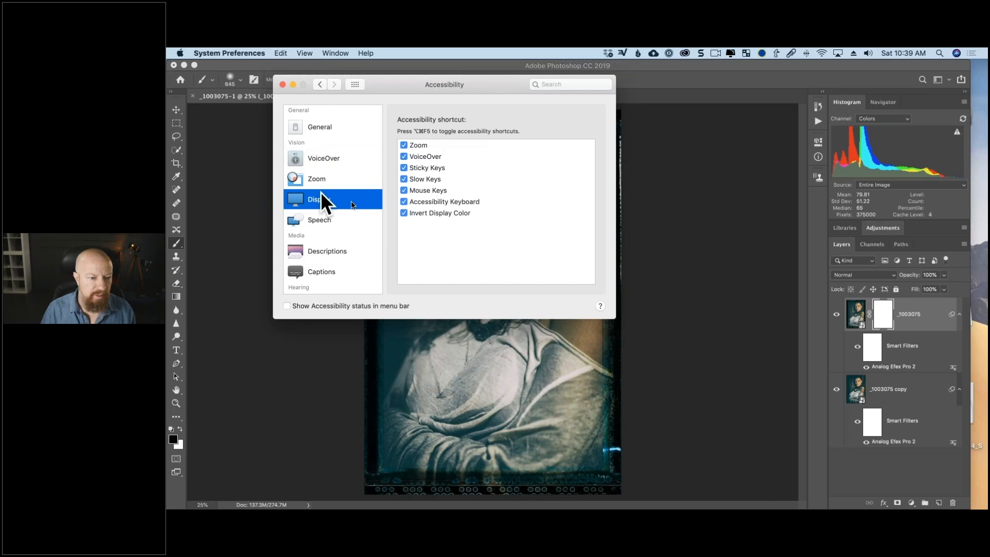
left_click_drag(502, 185, 429, 183)
left_click(688, 221)
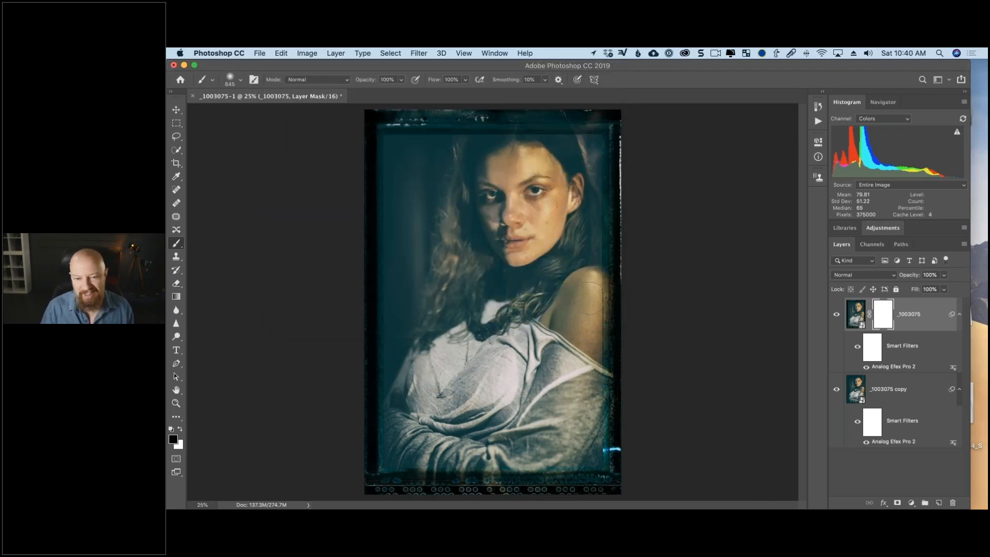
With an 817 px brush, mask the inner frame in black over the shoulder and top of the hair, and restore the frame's outer edges in white.
left_click_drag(592, 305, 598, 305)
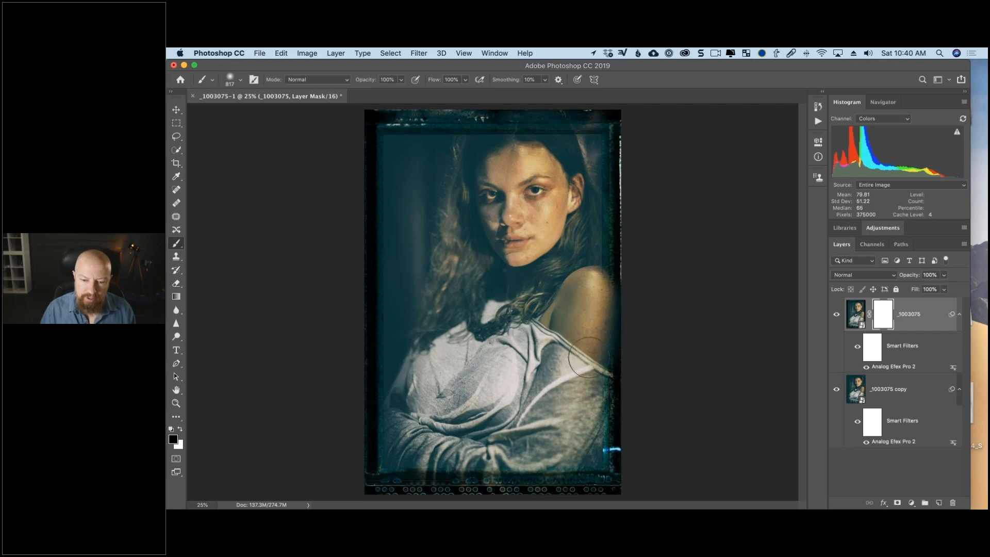
left_click_drag(590, 294, 593, 341)
left_click(836, 389)
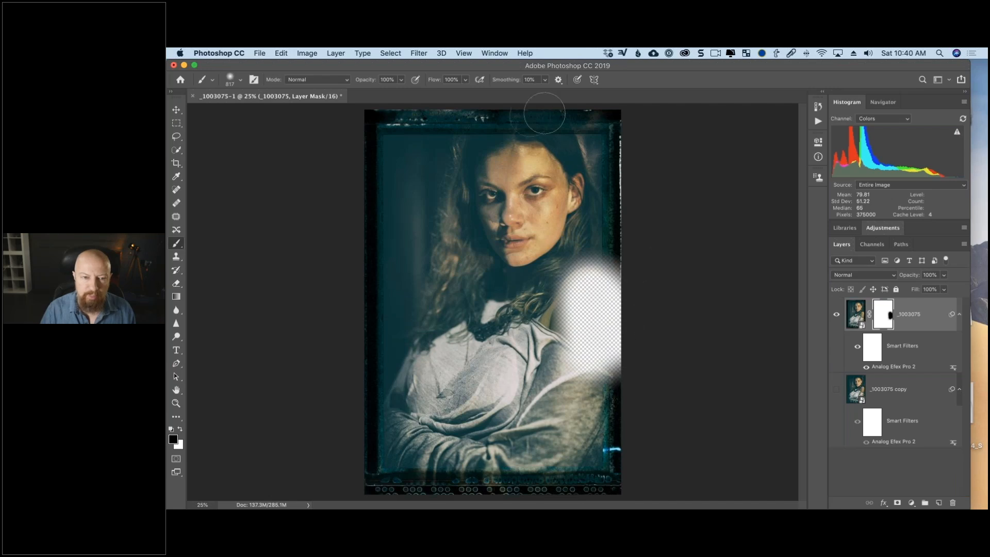
left_click(518, 146)
left_click_drag(518, 146, 513, 139)
left_click(837, 388)
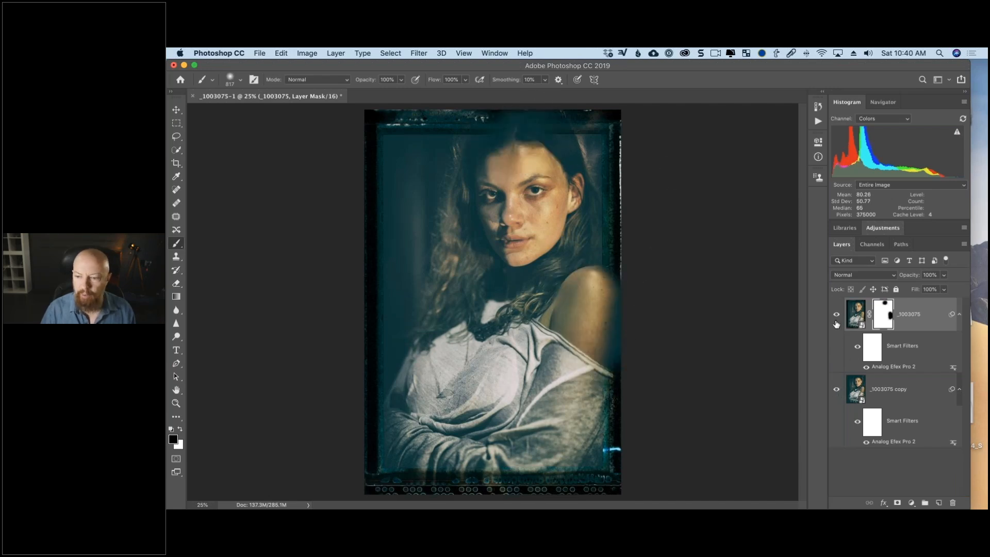
left_click(836, 315)
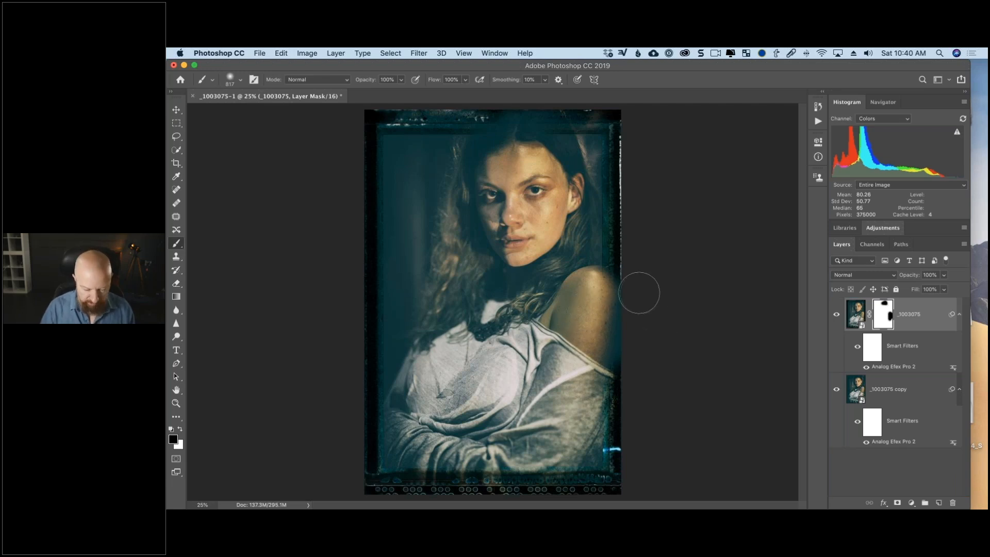
key("x")
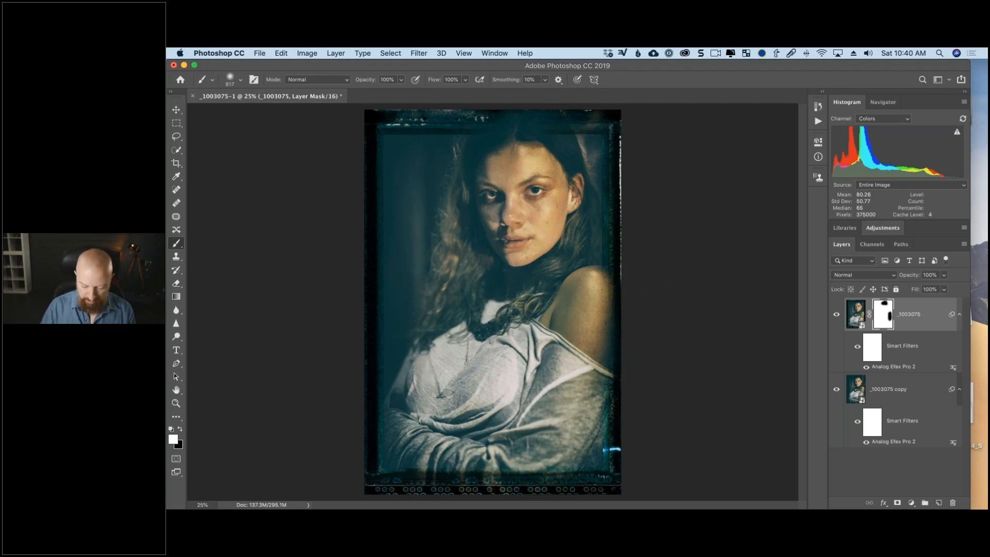
Examine the masked frame border around the shoulder and along the portrait's opposite edge up close.
key("super+minus")
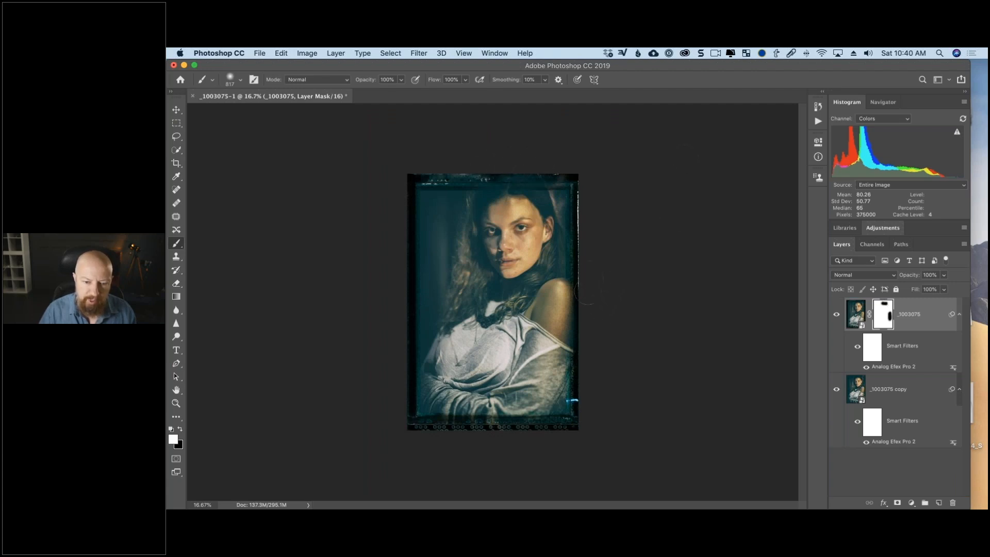
key("super+plus")
key("super+plus")
key("super+plus")
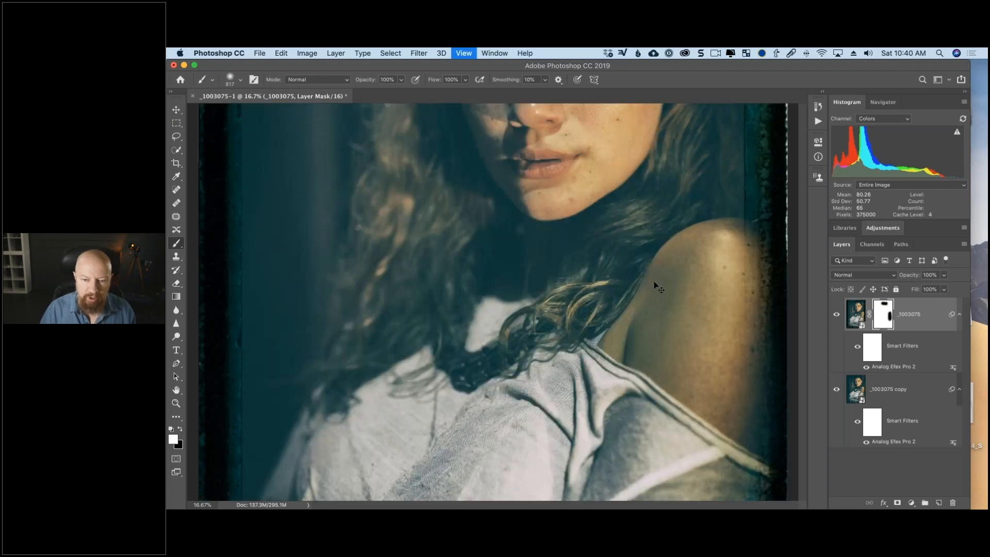
left_click_drag(654, 286, 468, 273)
left_click_drag(336, 354, 510, 243)
key("super+0")
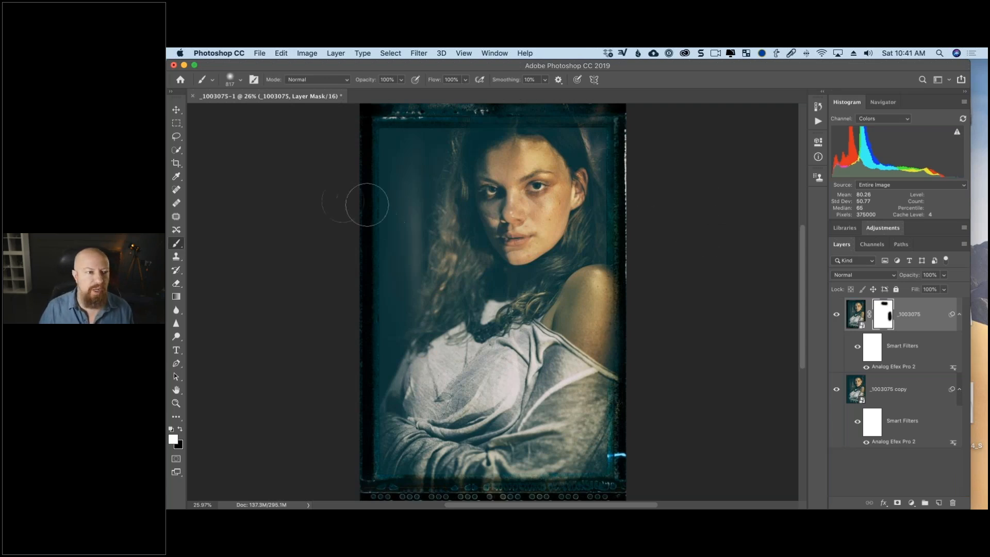
Close the framed portrait without saving and open all five RW2 files from the model's folder in Camera Raw.
key("super+w")
left_click(542, 216)
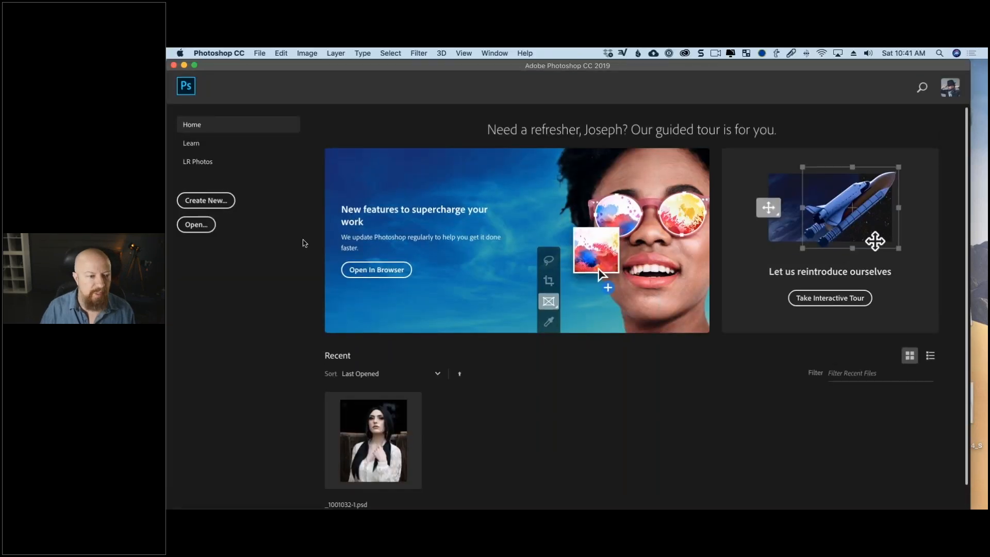
left_click(203, 228)
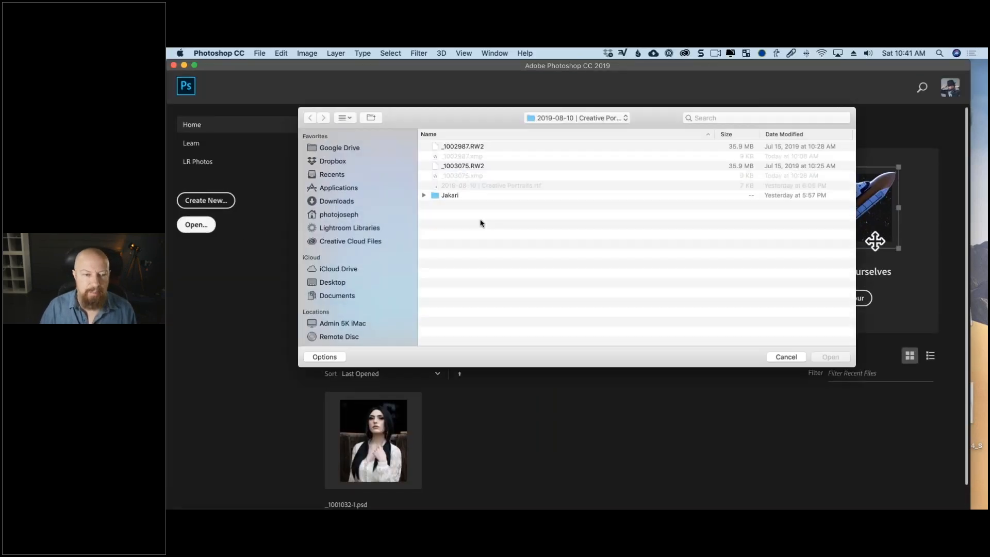
left_click(454, 195)
key("Return")
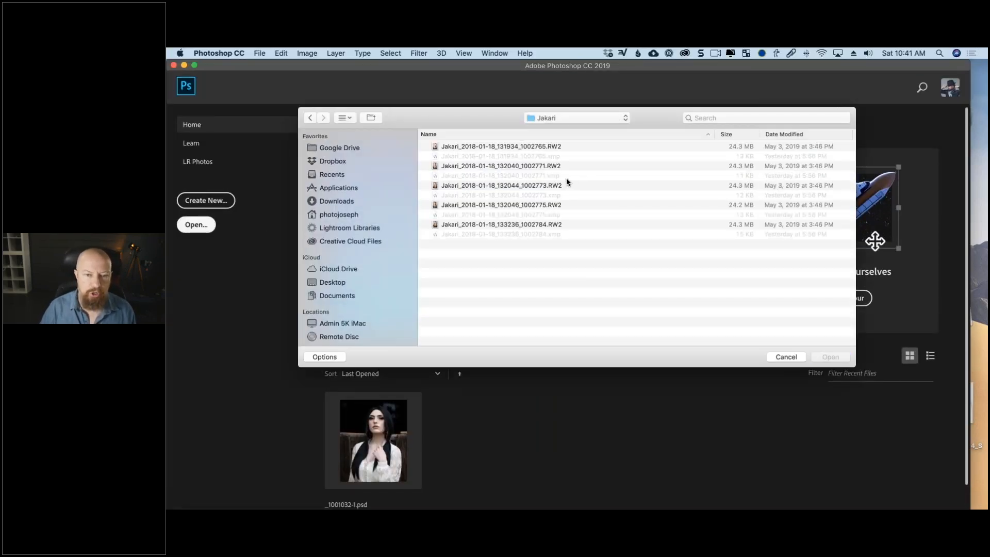
key("super+a")
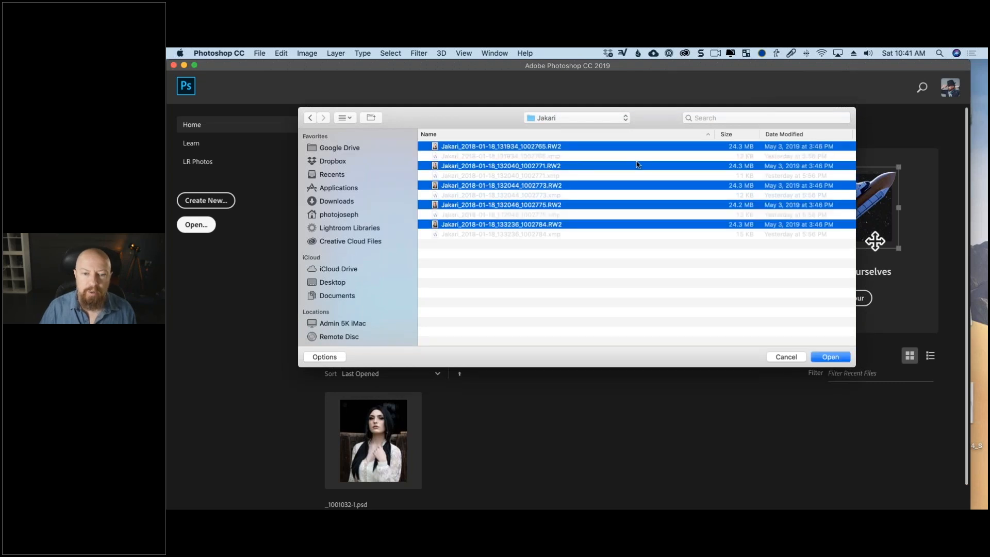
left_click(829, 357)
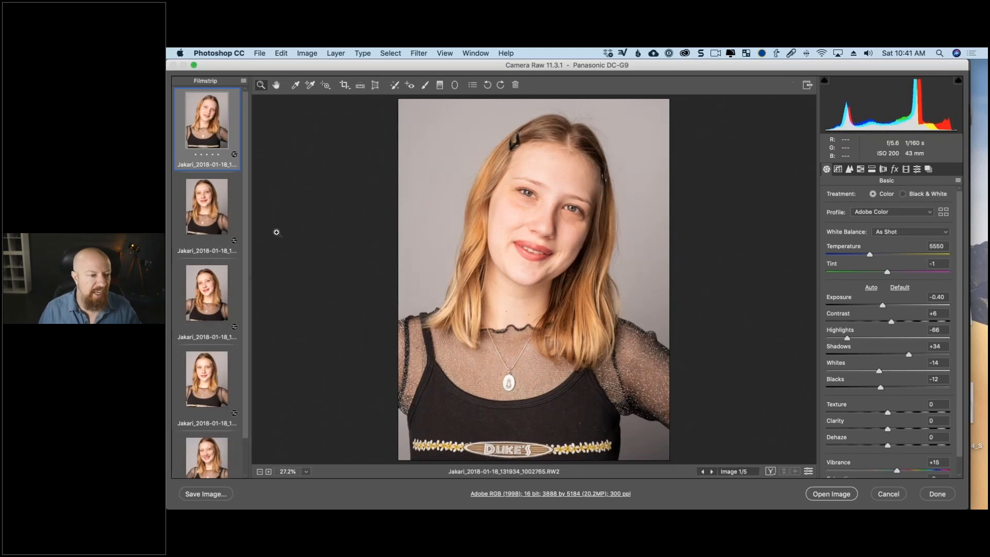
Examine each of the five raw portraits in Camera Raw to compare poses and existing adjustments.
left_click(211, 213)
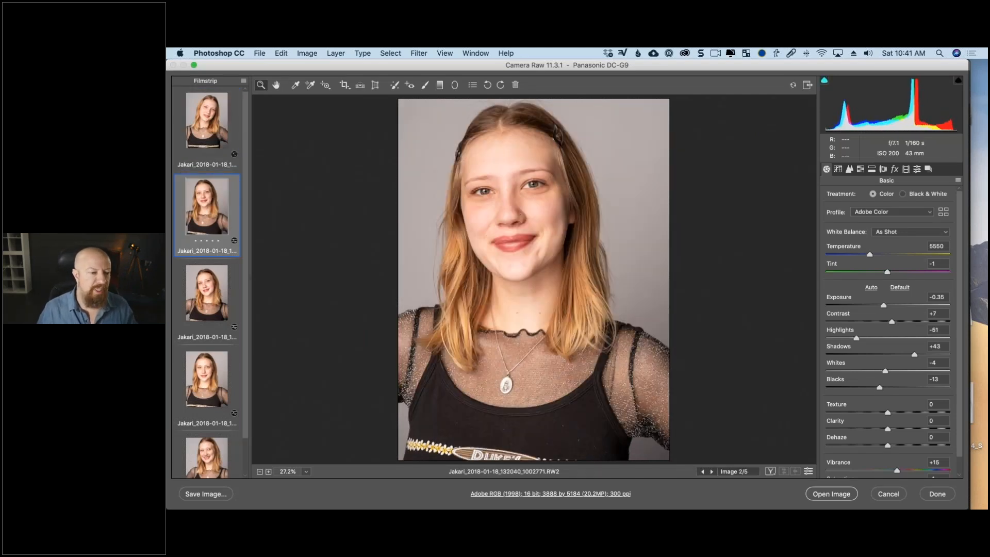
left_click(209, 283)
left_click(214, 384)
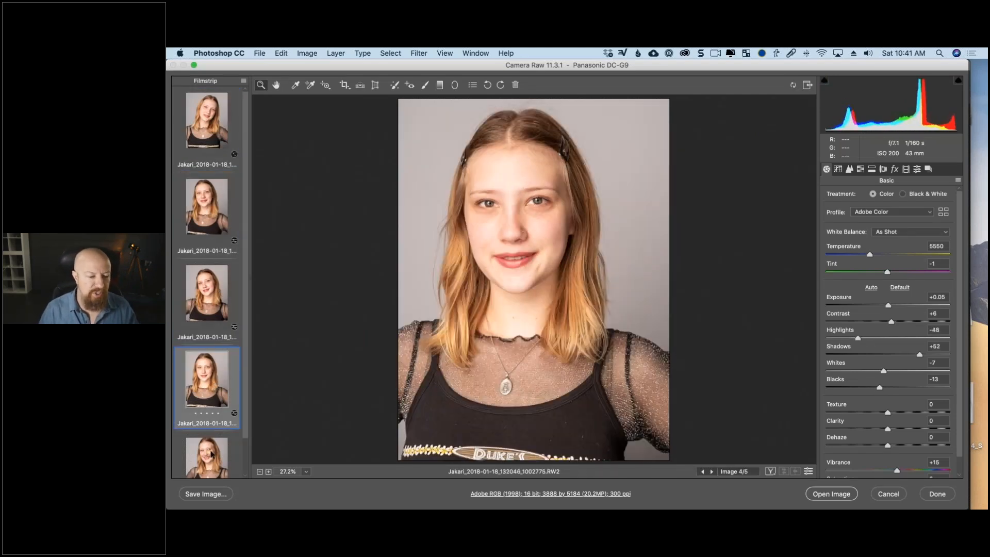
key("Down")
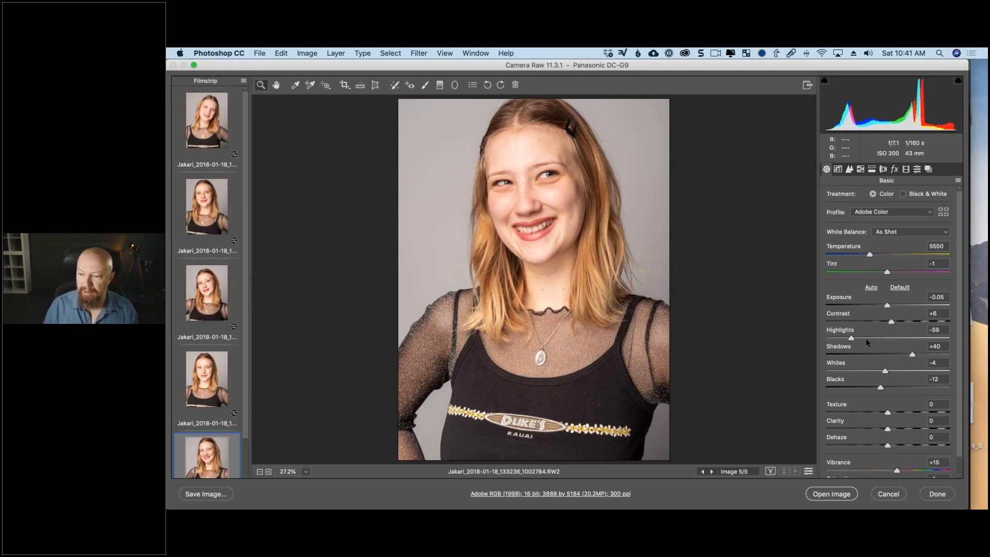
left_click(194, 137)
left_click(201, 199)
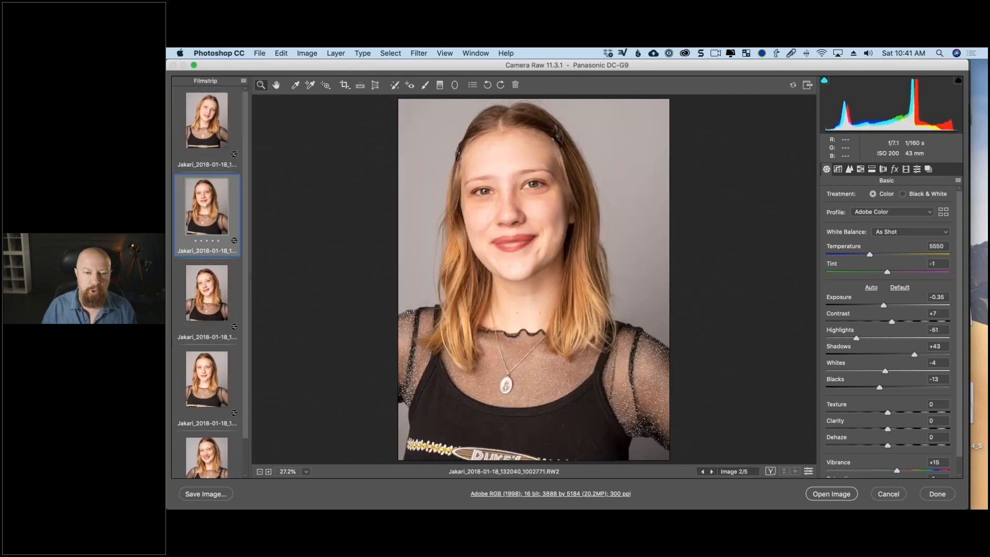
left_click(206, 292)
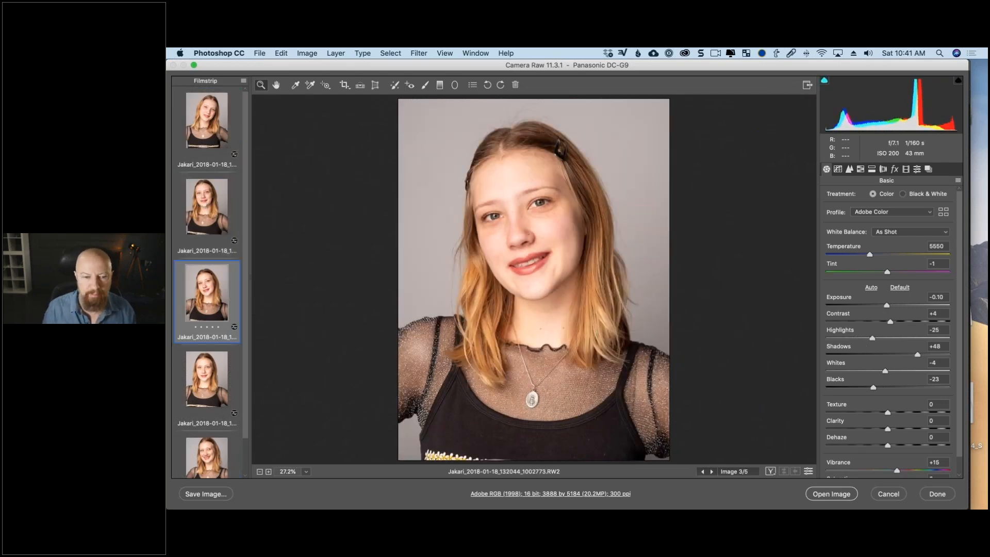
left_click(186, 380)
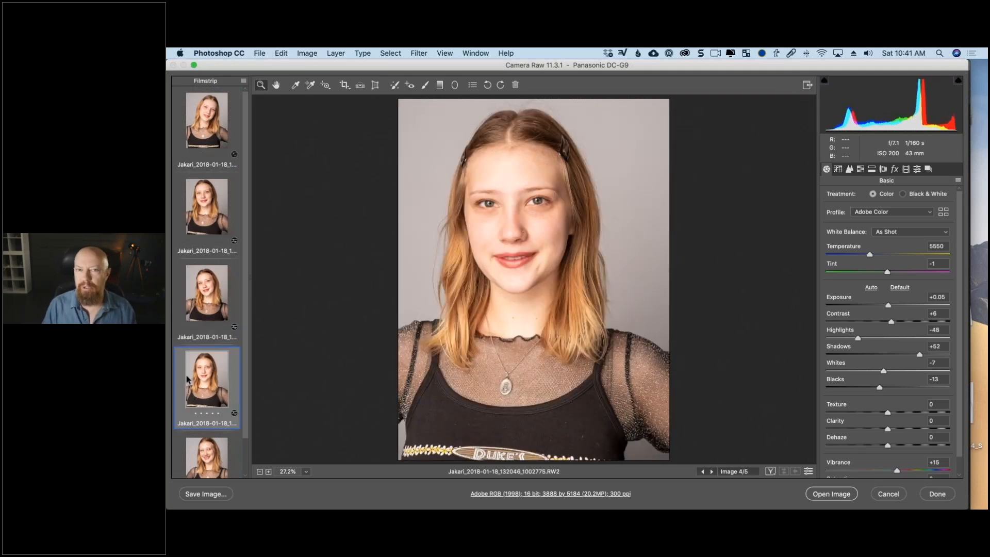
Open the first raw portrait, the file ending in 1002765, as a smart object.
left_click(209, 119)
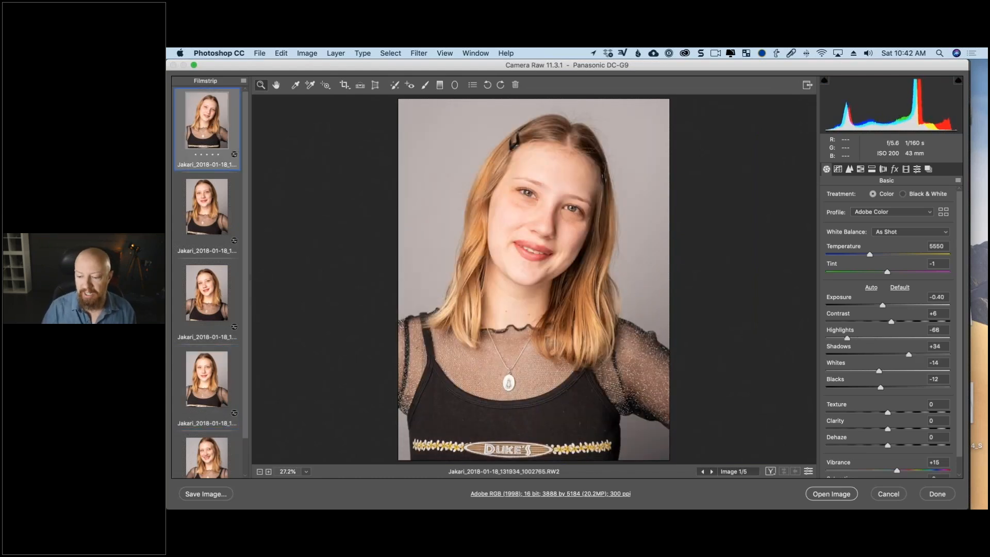
key("shift")
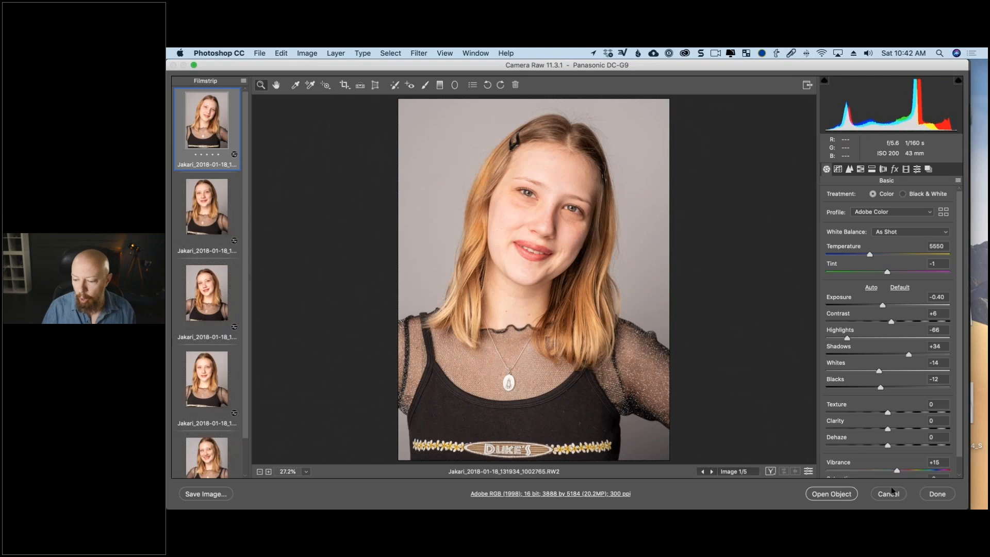
left_click(841, 494, "shift")
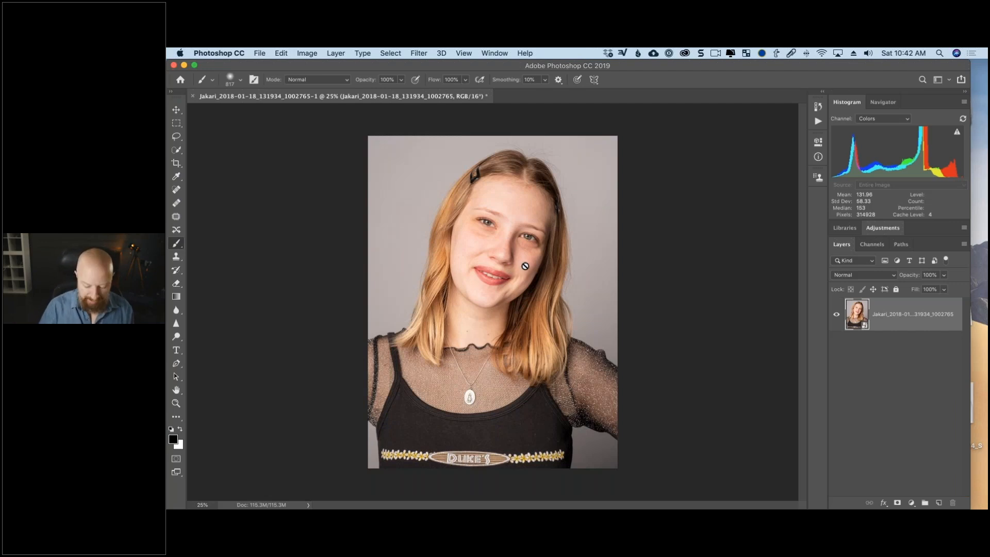
Create a new action in the Default Actions set, name it after the model, and start recording it.
scroll(525, 266, "up", 2)
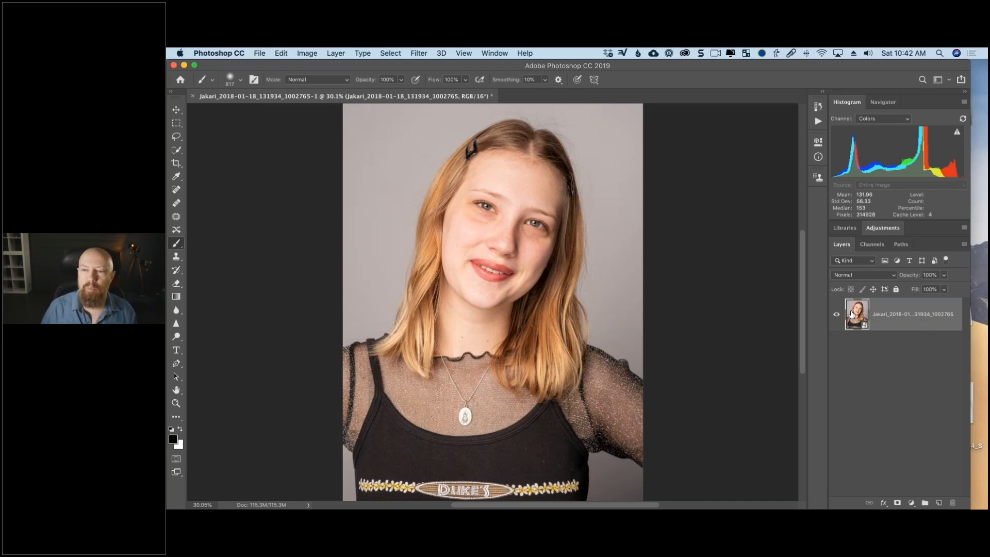
left_click(819, 122)
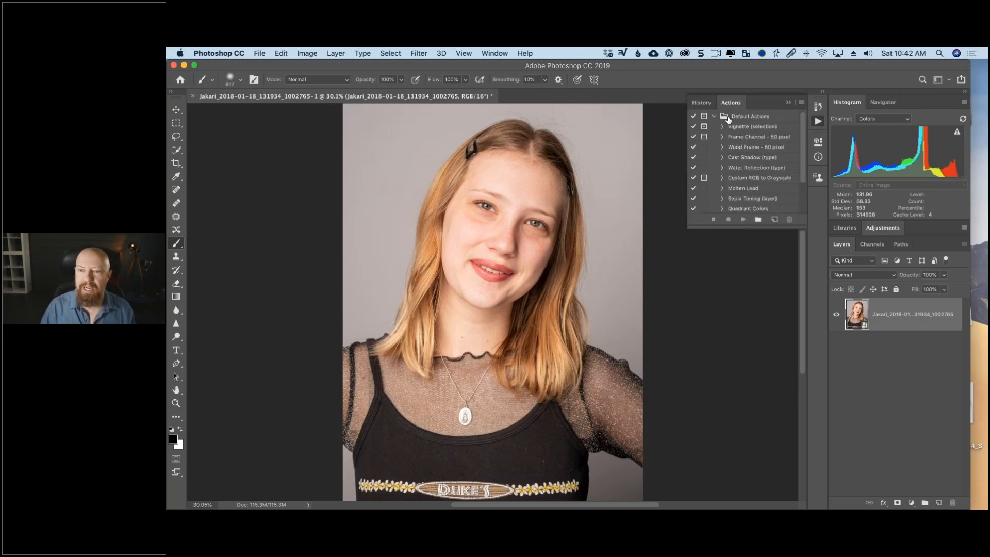
left_click(714, 117)
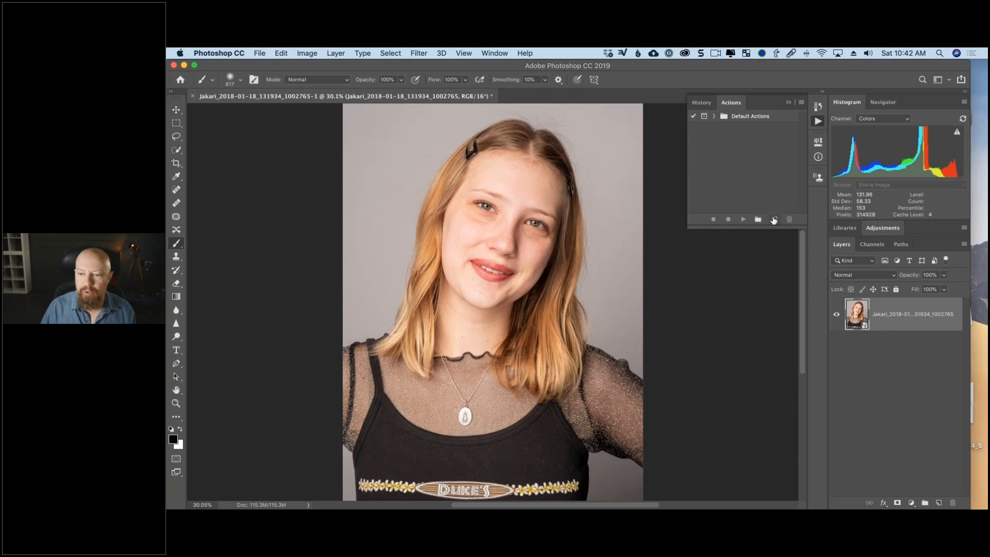
left_click(773, 220)
type("Jakari")
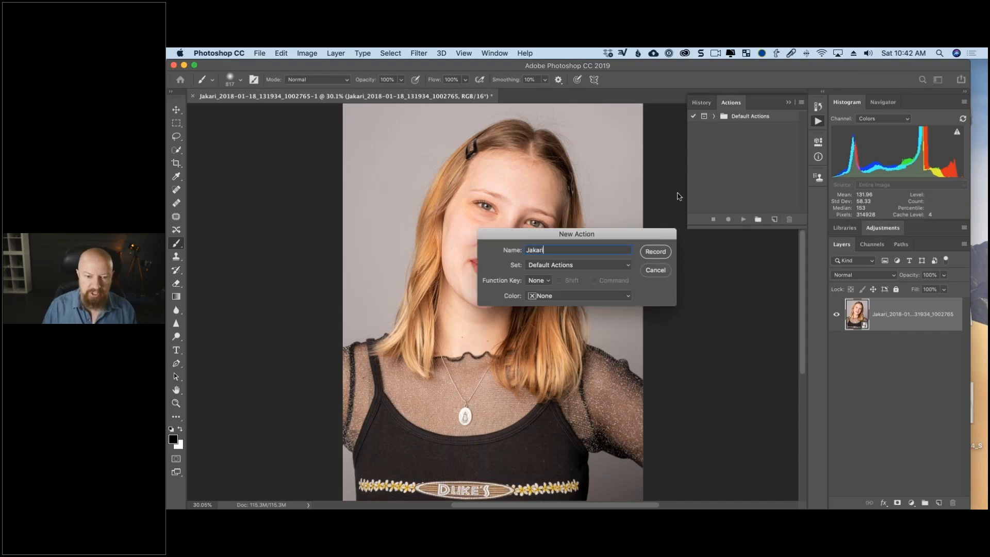
key("Return")
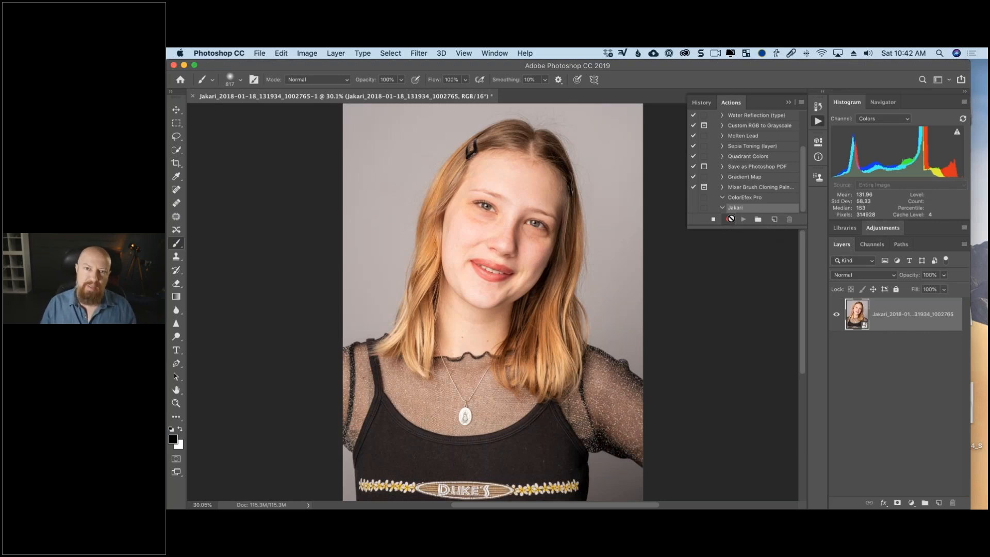
left_click(728, 219)
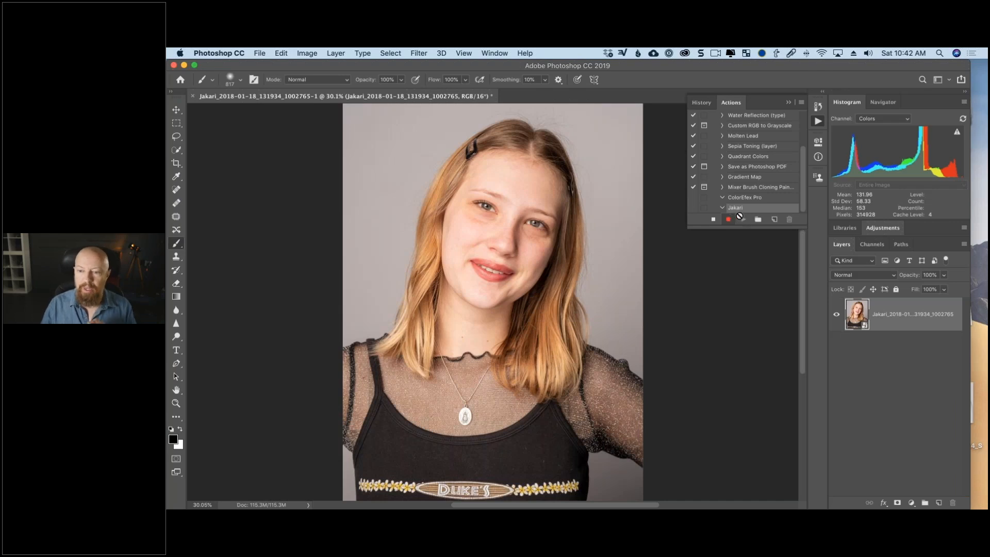
Open the smart object portrait in the Nik Collection filter Color Efex Pro 4.
left_click(418, 54)
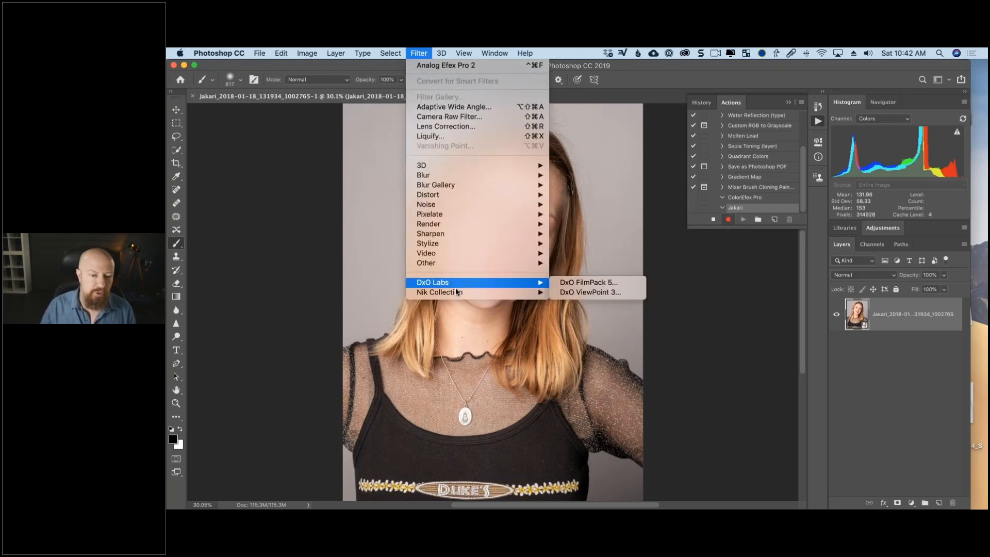
mouse_move(457, 292)
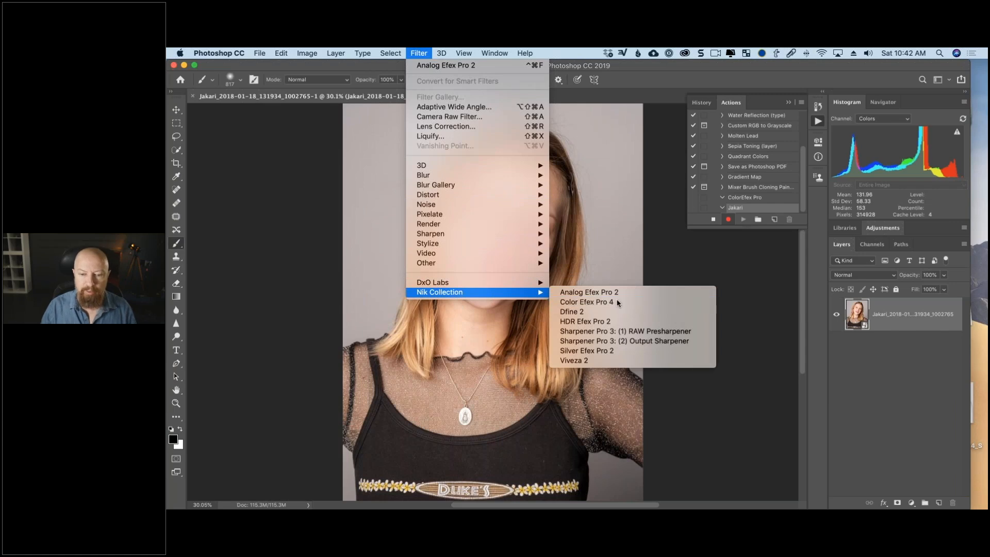
left_click(618, 303)
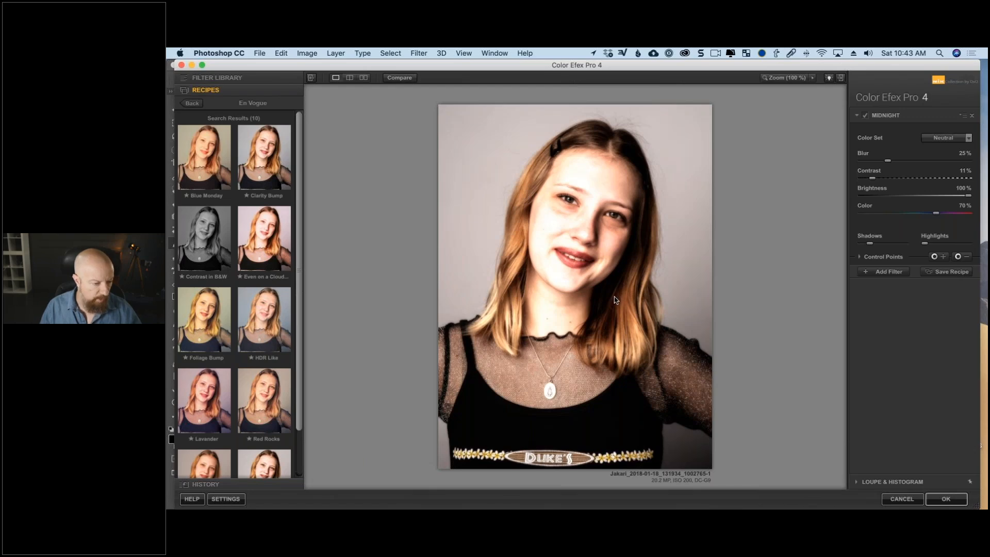
Try En Vogue recipes on the portrait, including Blue Monday, Clarity Bump, Foliage Bump, HDR Like and Super Punch.
left_click(205, 168)
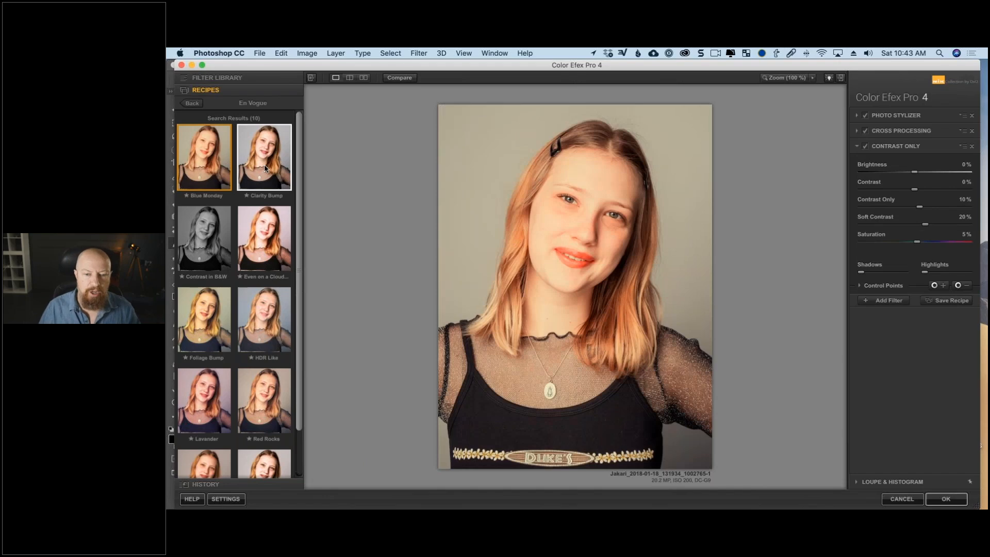
left_click(265, 168)
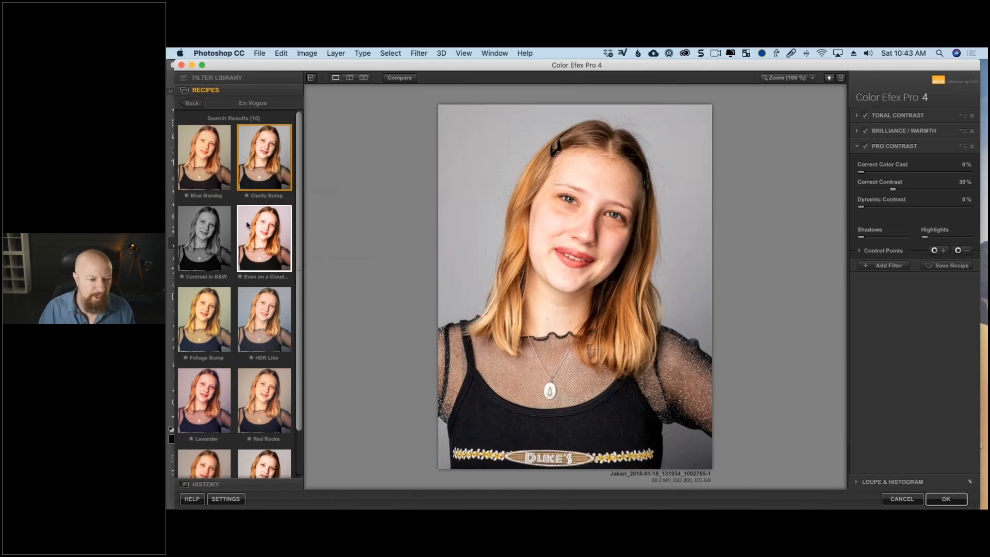
left_click(250, 223)
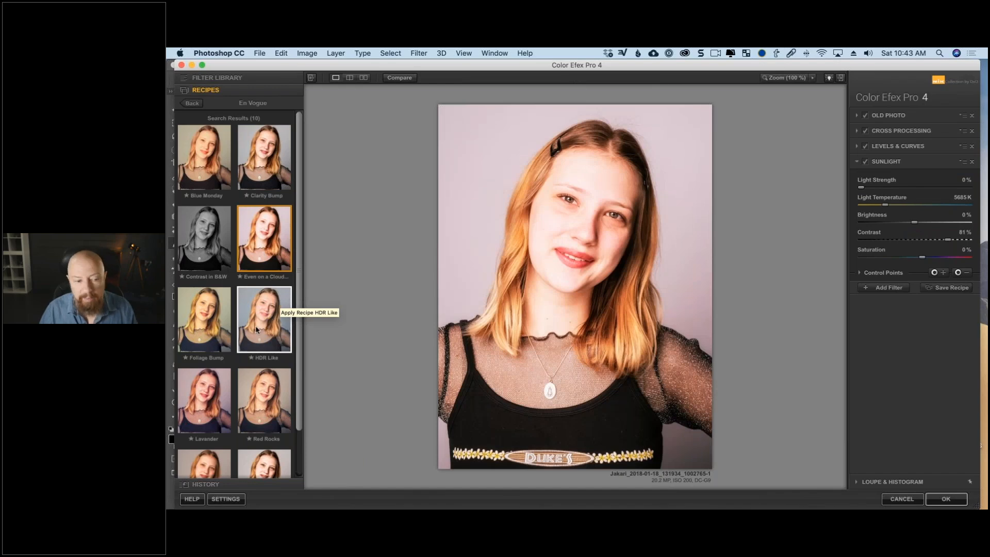
left_click(204, 325)
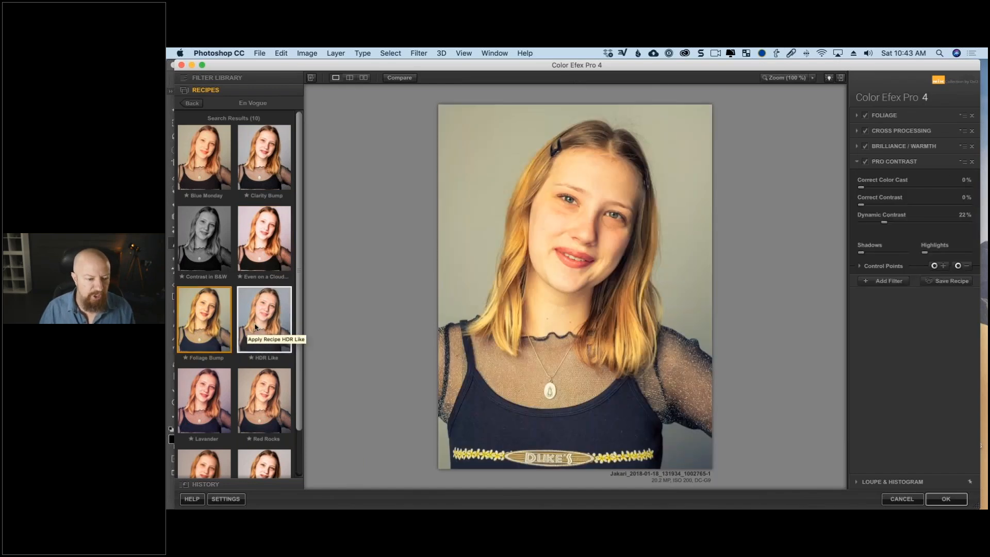
left_click(255, 327)
scroll(256, 327, "down", 2)
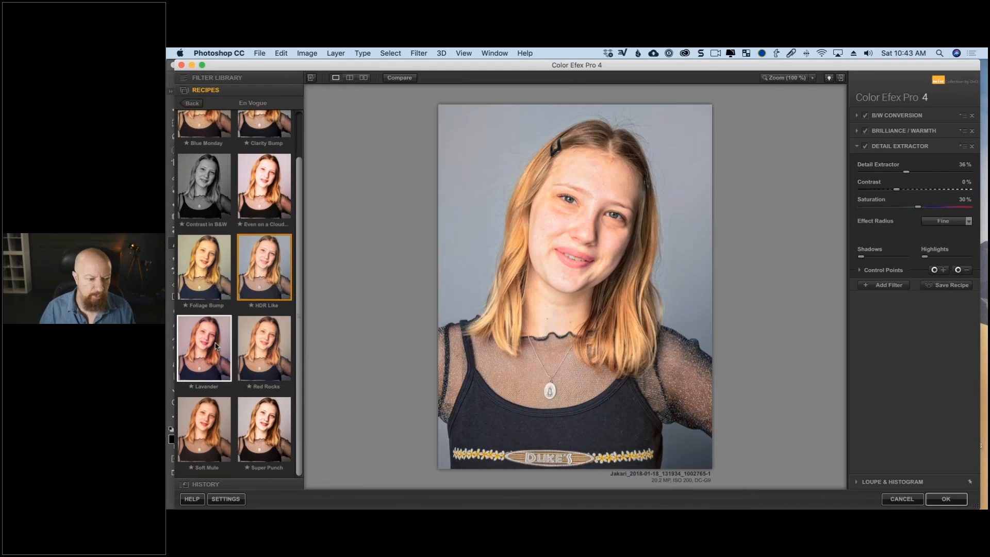
left_click(255, 428)
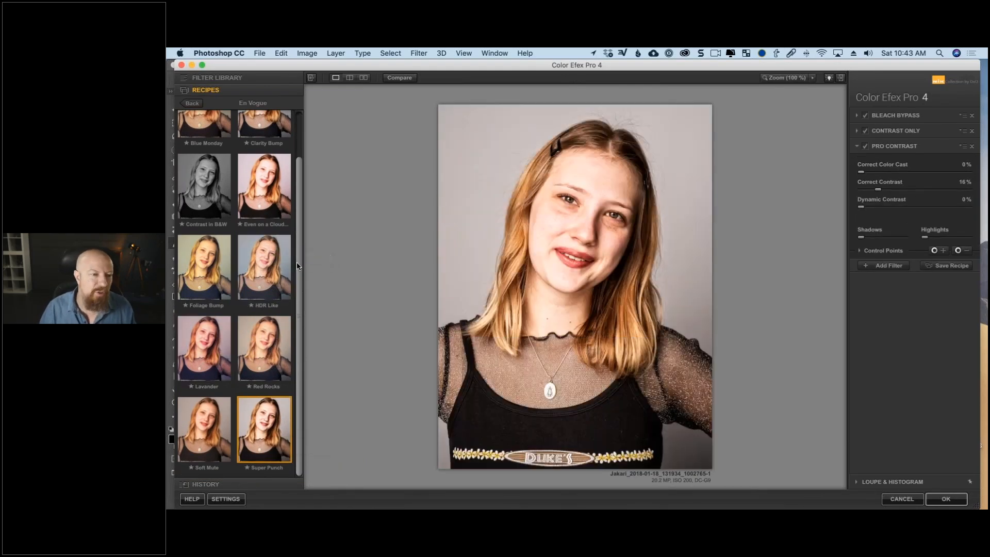
scroll(297, 266, "up", 1)
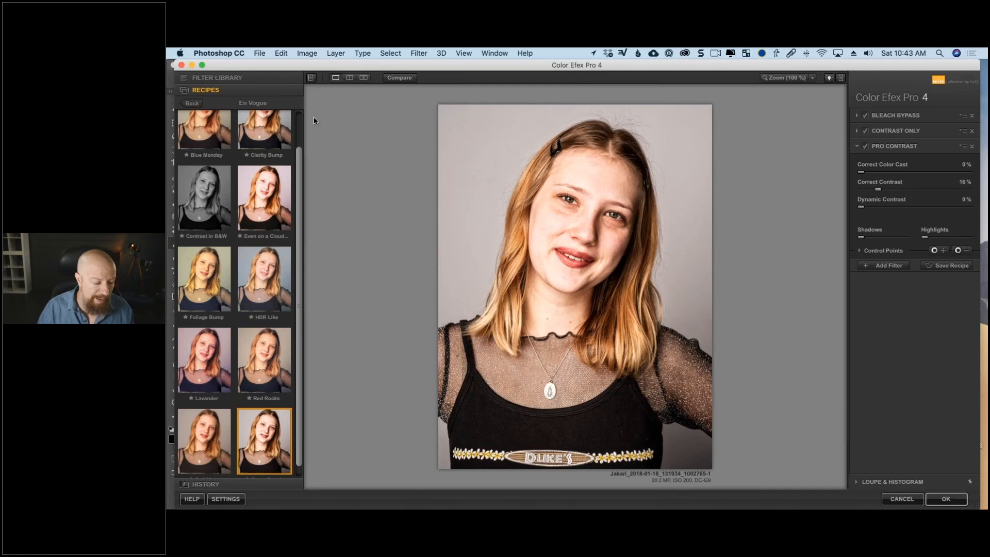
Remove all three recipe filters from the stack and show the filter library instead of the recipes.
left_click(973, 115)
left_click(972, 115)
left_click(973, 116)
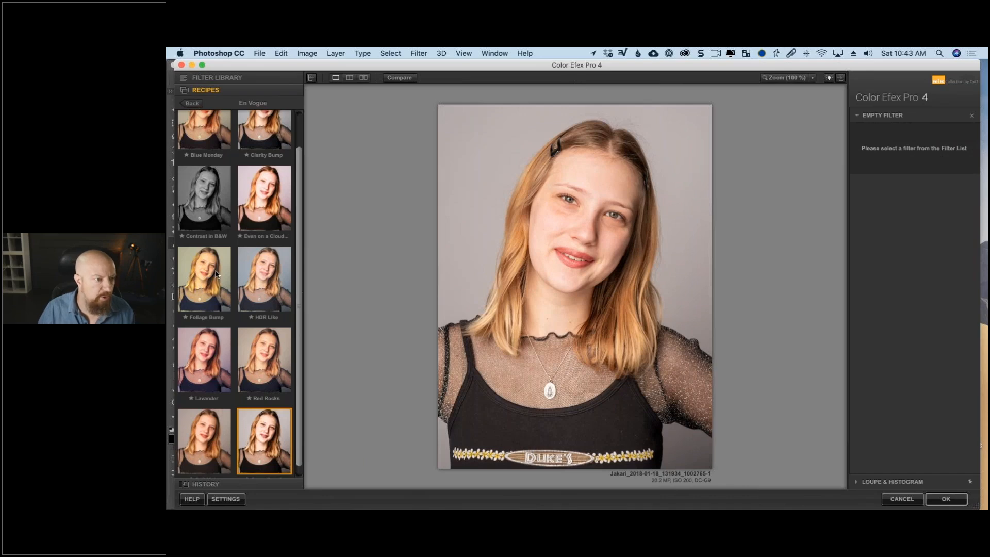
mouse_move(167, 49)
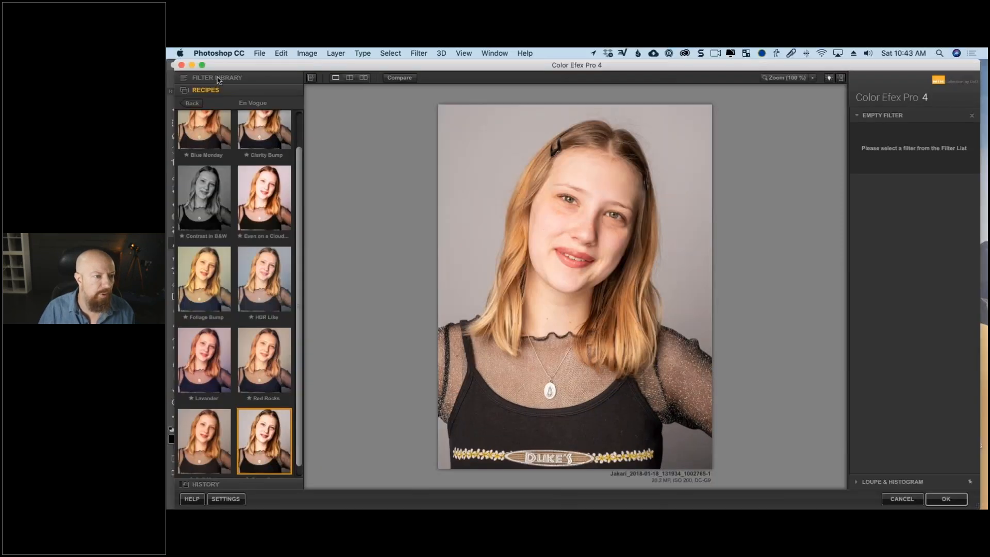
left_click(216, 81)
key("super+Tab")
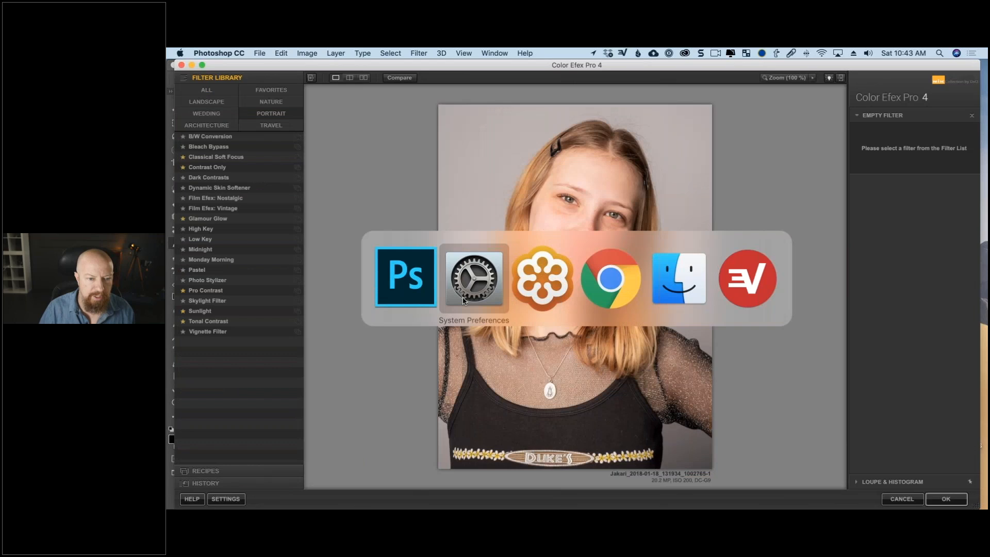
left_click_drag(468, 185, 521, 185)
left_click(387, 343)
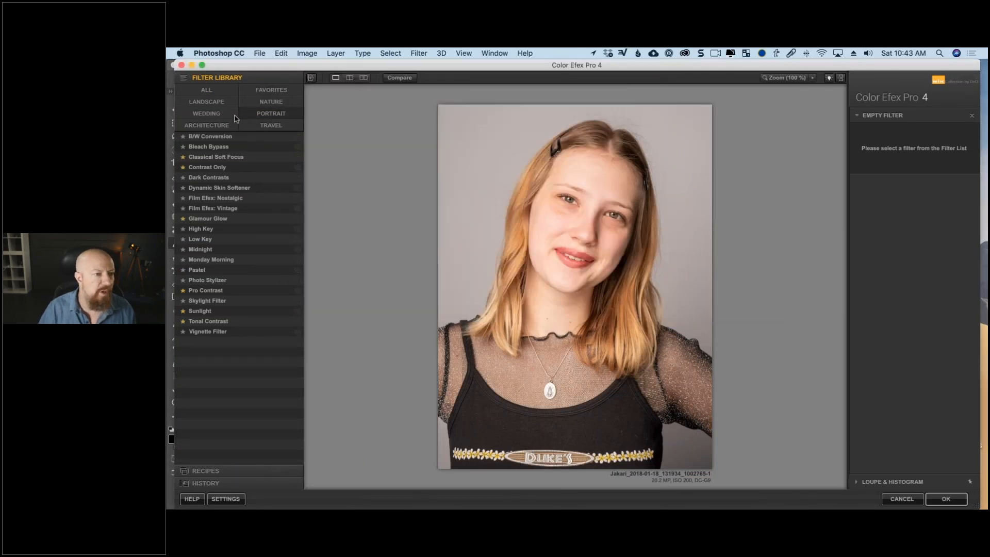
Try the Detail Extractor filter with its strength at 0% and browse the complete list of filters.
left_click(215, 92)
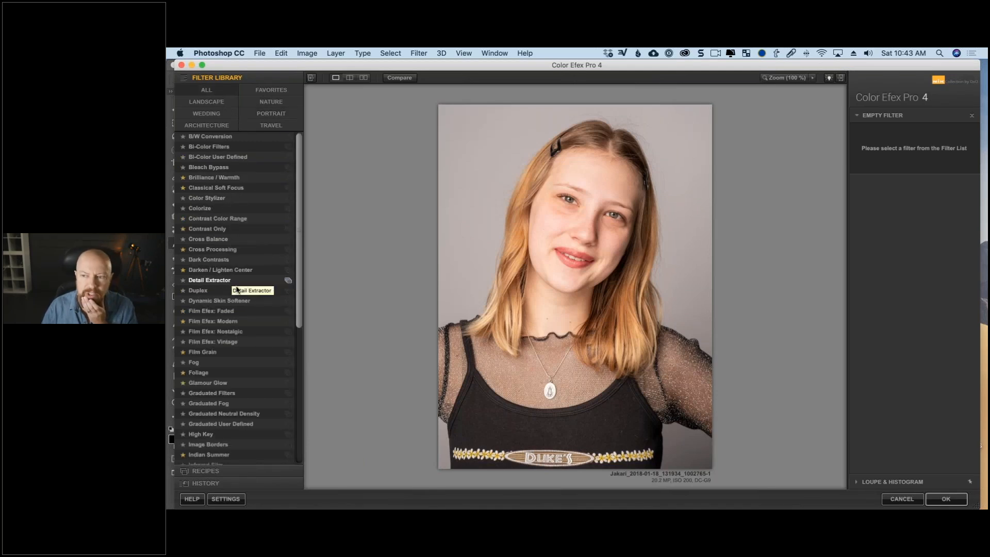
left_click(236, 287)
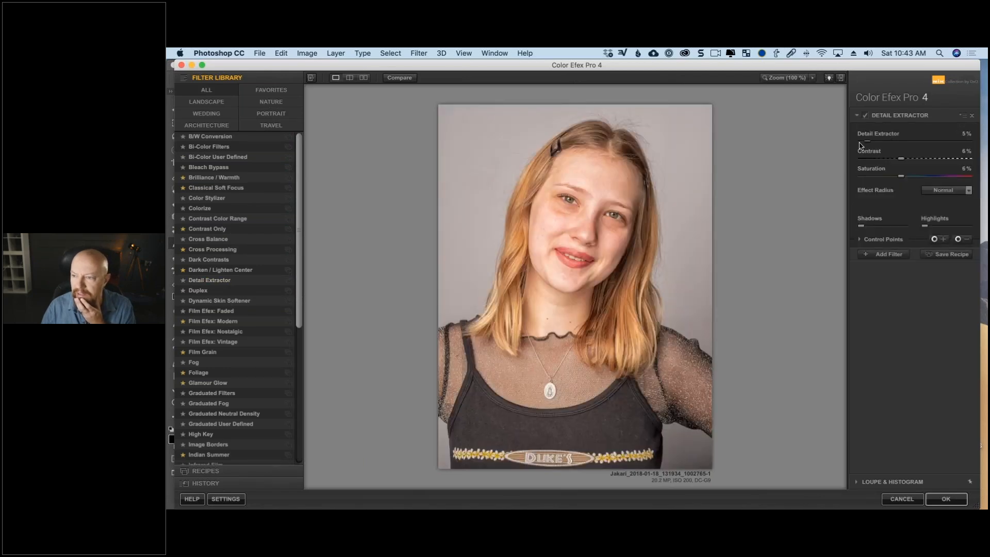
left_click_drag(860, 146, 846, 146)
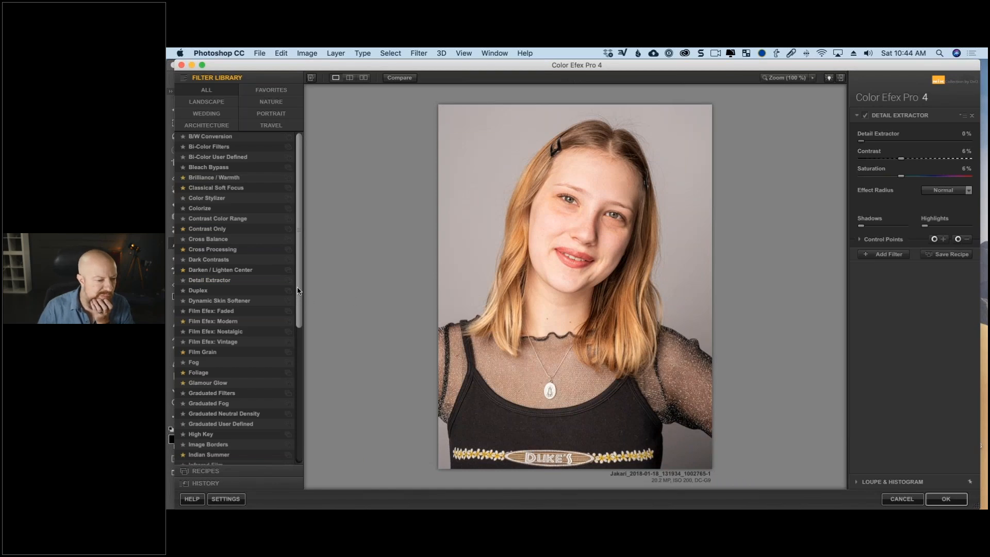
scroll(299, 301, "down", 1)
scroll(298, 301, "down", 5)
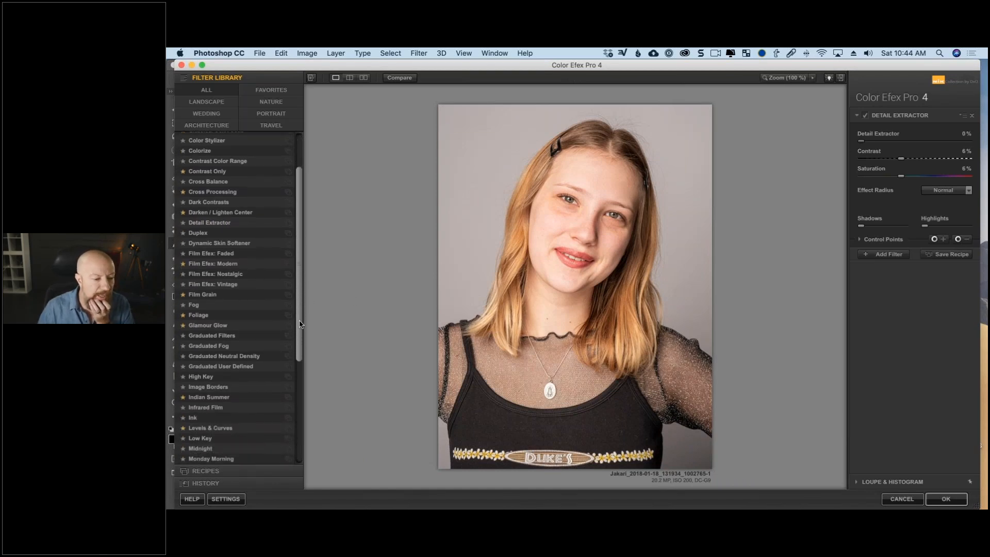
left_click_drag(300, 328, 297, 281)
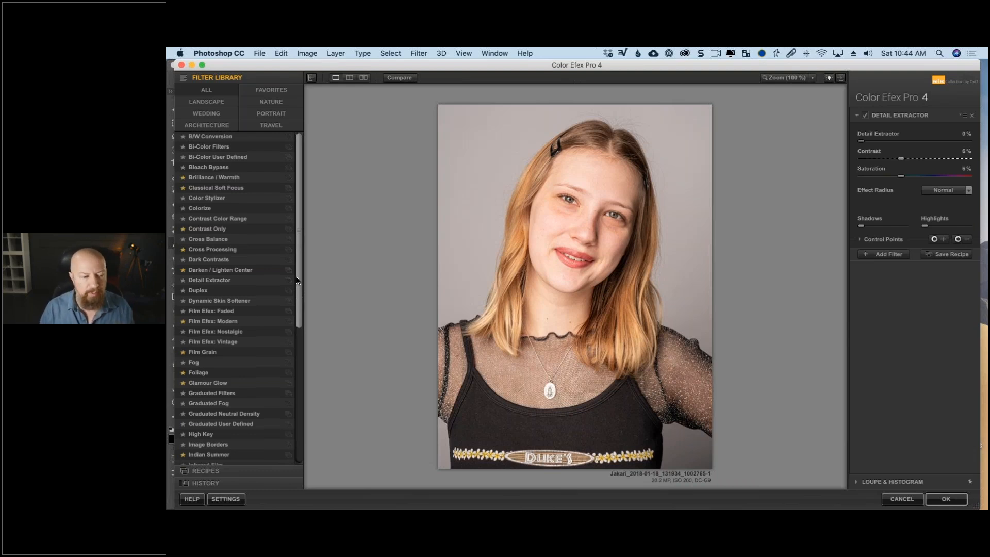
mouse_move(296, 277)
left_mouse_down()
mouse_move(299, 285)
mouse_move(301, 260)
left_mouse_up()
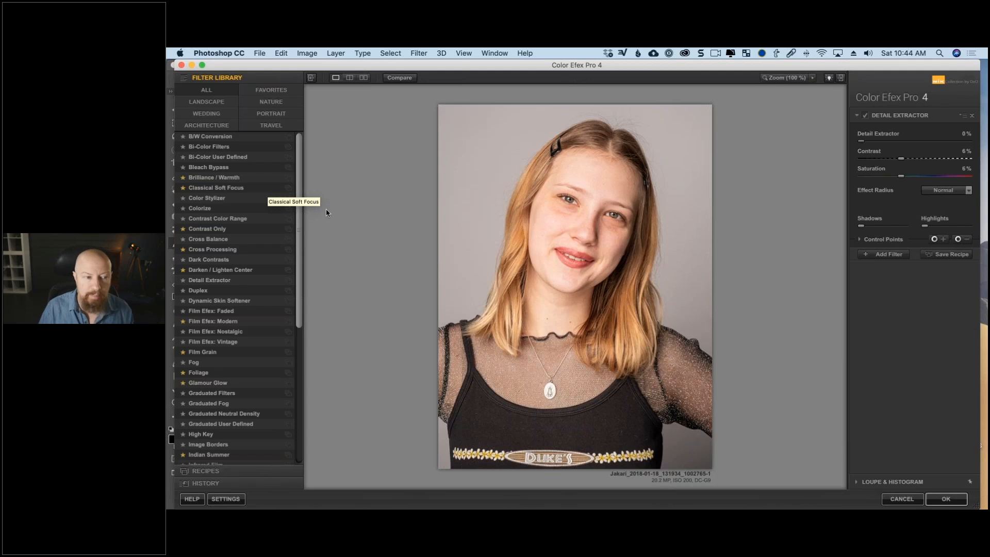
Apply the High Key filter from the Portrait category, with Standard High Key at 24% and Dynamic High Key at 34%.
left_click(276, 116)
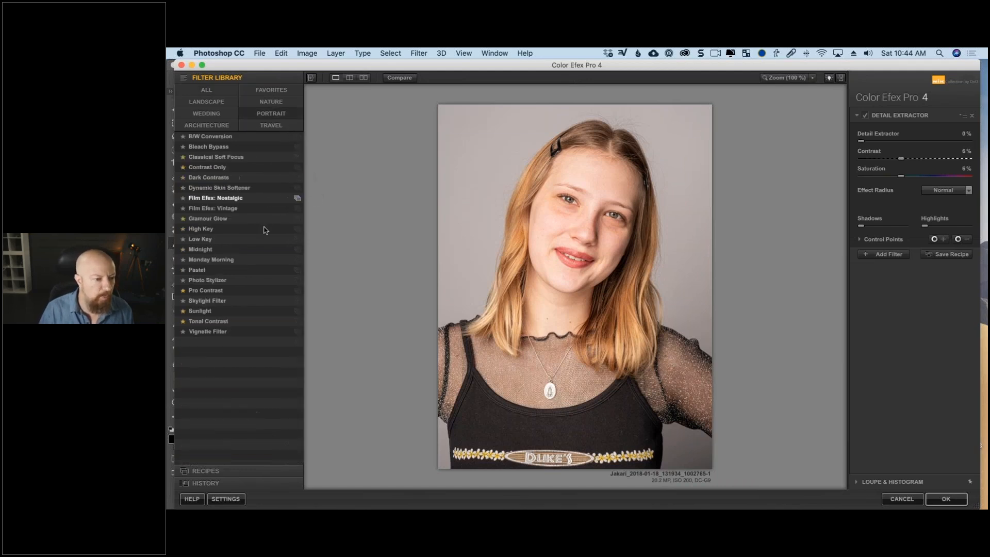
left_click(233, 230)
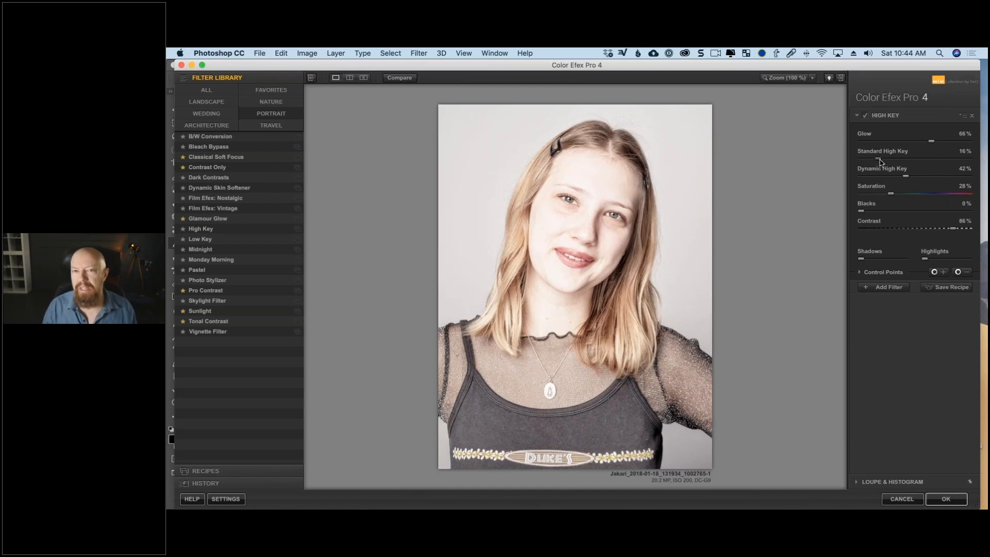
left_click_drag(879, 159, 895, 183)
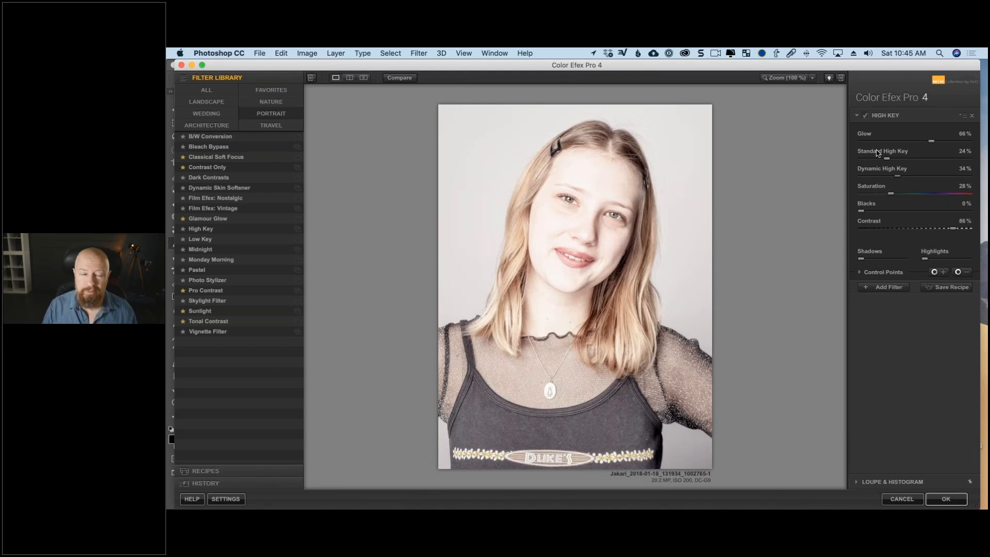
Open the Color Efex Pro 4 online help in the browser and look through its full Filters article.
left_click(192, 499)
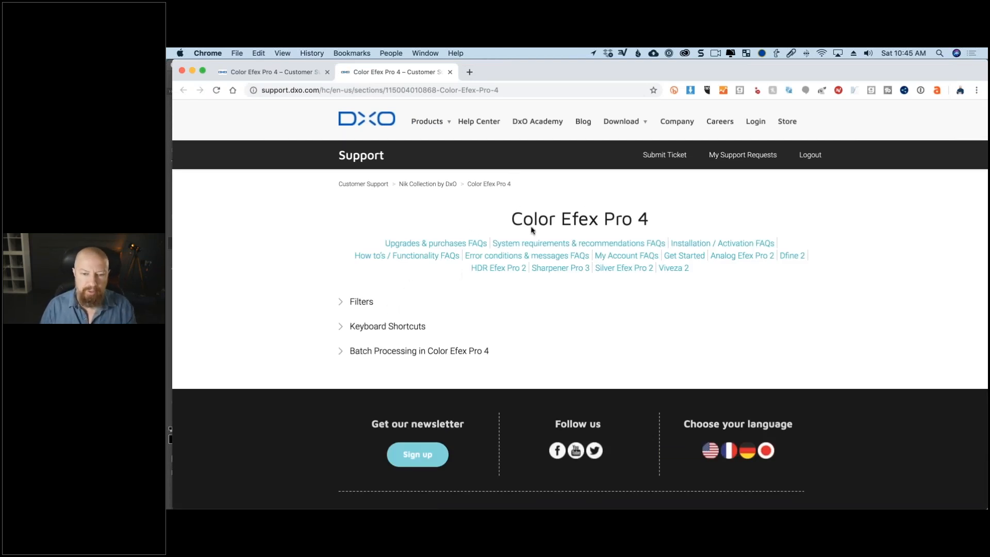
left_click(360, 301)
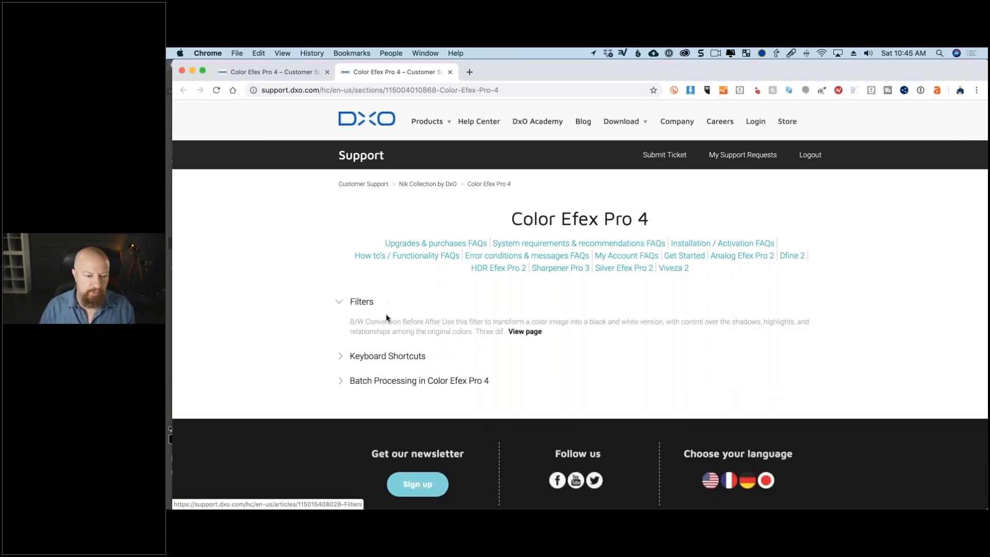
left_click(527, 333)
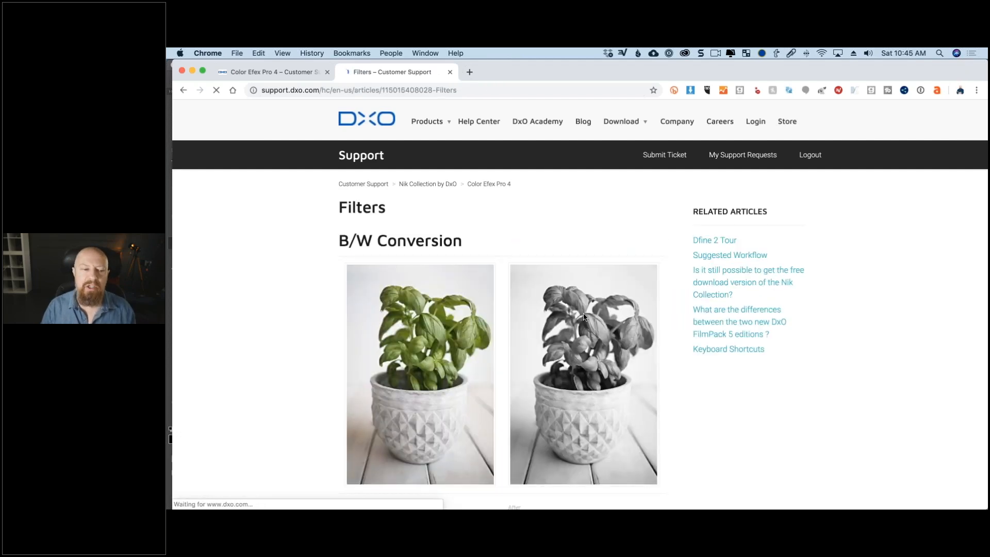
scroll(581, 316, "down", 10)
scroll(584, 317, "down", 20)
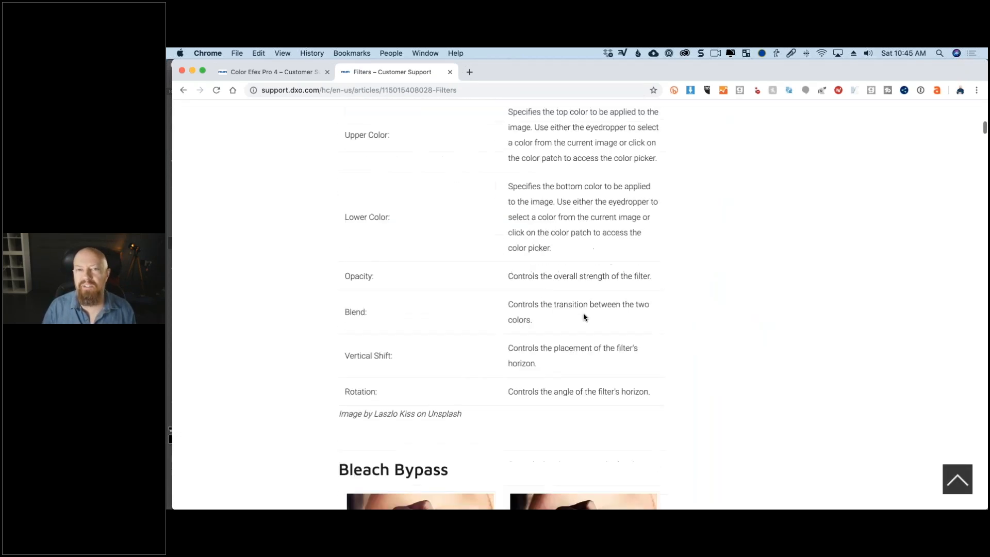
scroll(583, 313, "down", 5)
key("super+Tab")
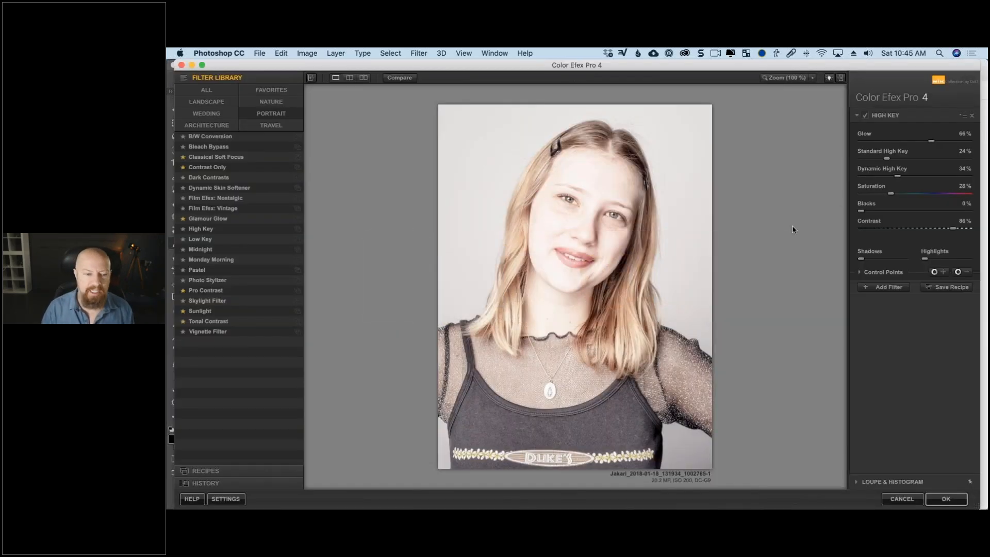
key("super+Tab")
scroll(497, 254, "down", 2)
Search the article for "high key" and read the descriptions of the Standard and Dynamic High Key controls.
key("super+f")
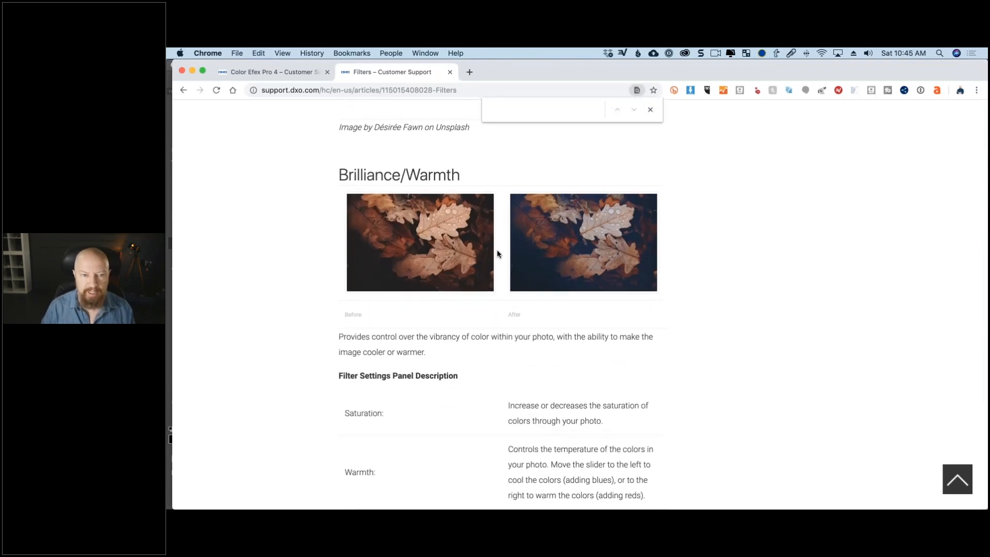
type("high key")
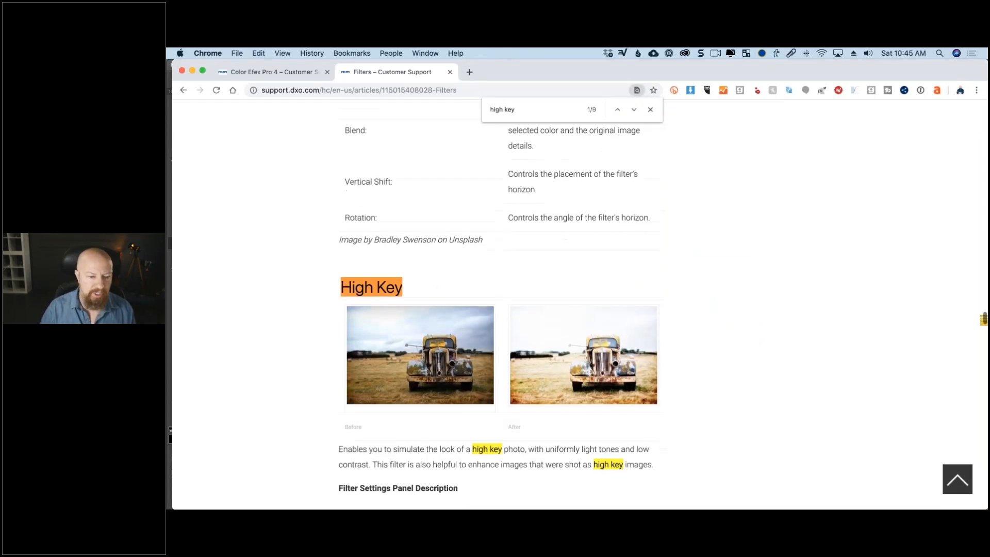
scroll(310, 315, "down", 5)
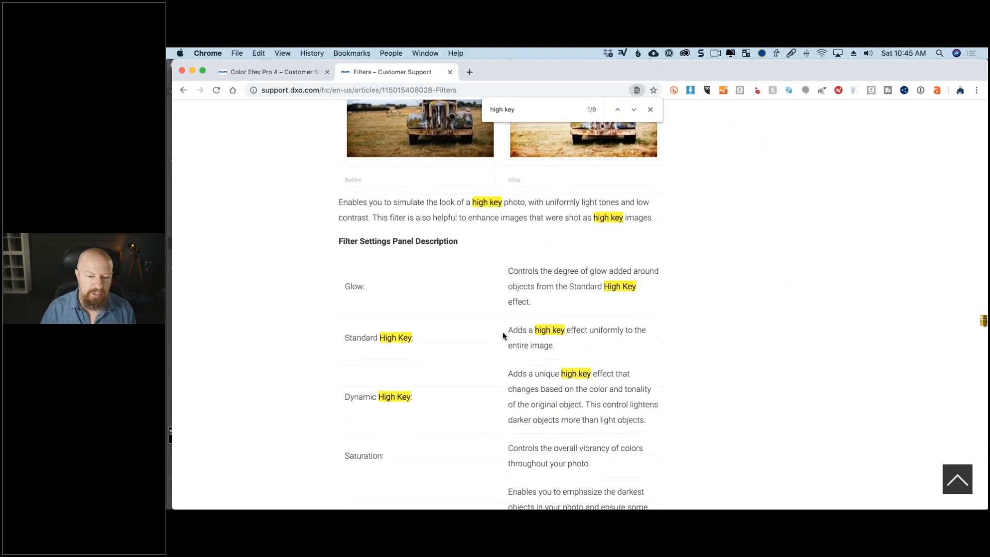
left_click_drag(506, 331, 557, 347)
scroll(527, 363, "down", 1)
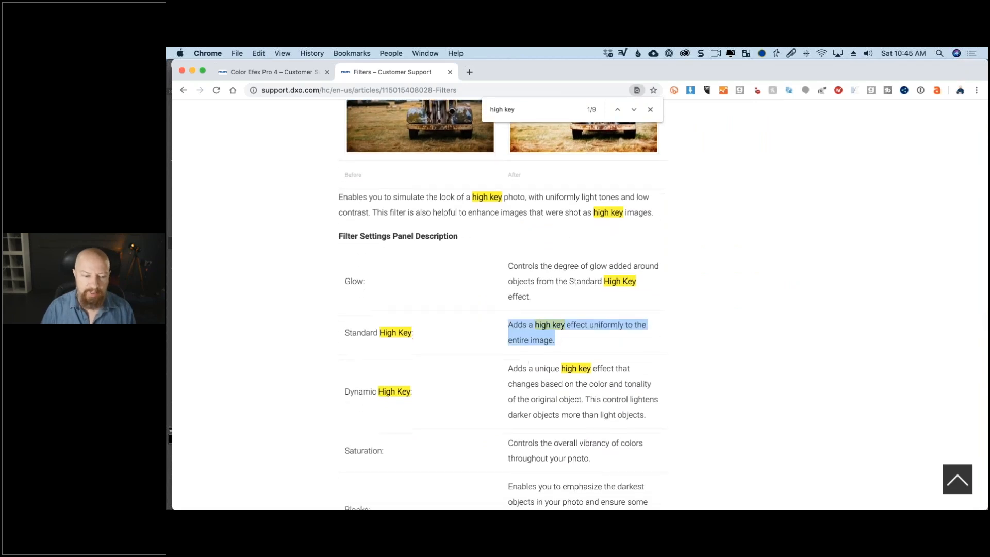
scroll(514, 359, "down", 2)
left_click_drag(509, 308, 648, 353)
scroll(650, 354, "down", 1)
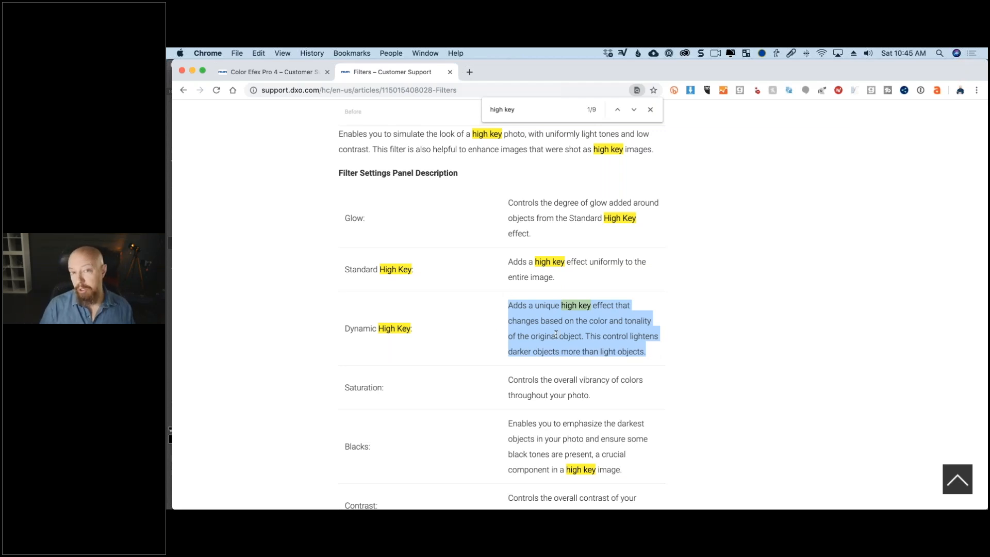
Return to Color Efex Pro, set Standard High Key to 7%, Dynamic High Key to 4% and Saturation to 52%, and compare the effect off and on.
key("super+h")
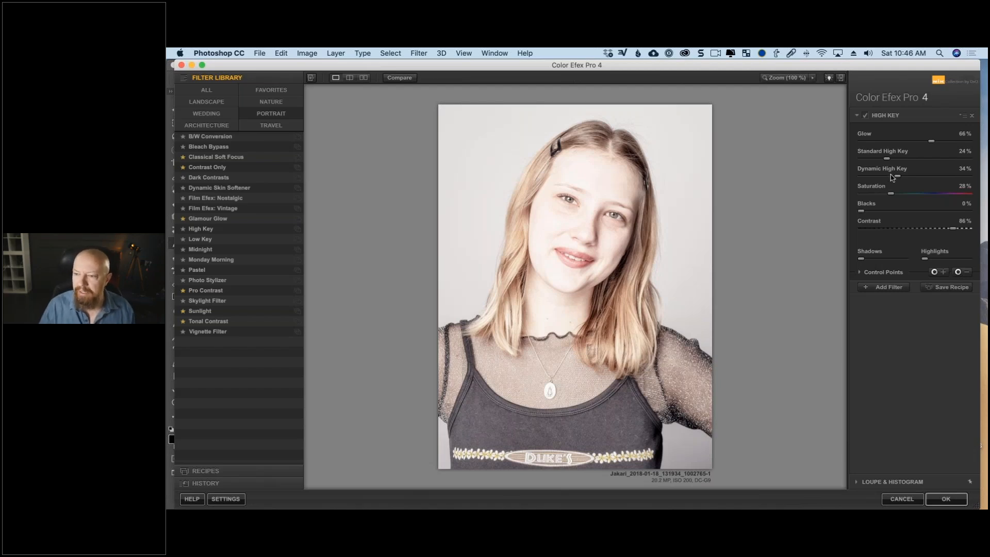
left_click_drag(892, 178, 867, 159)
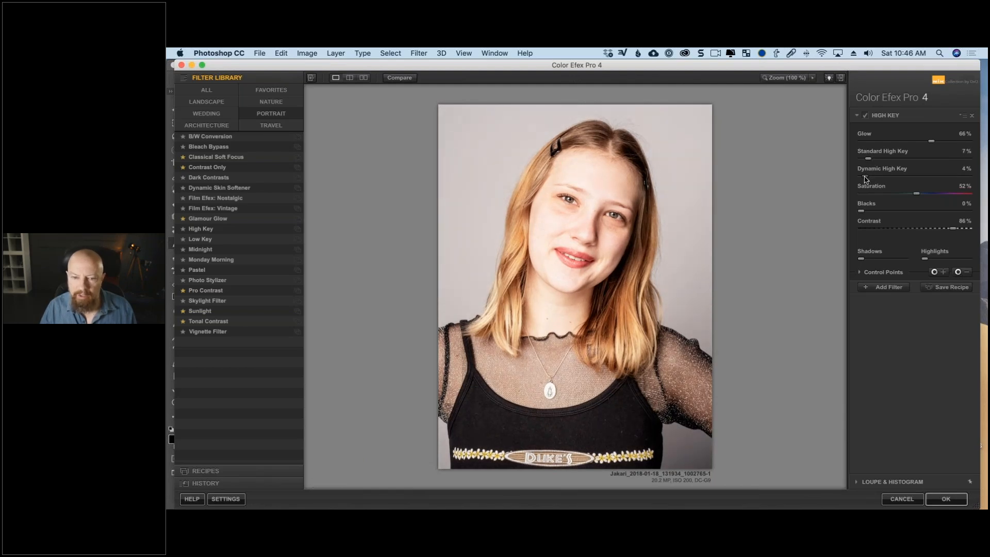
left_click(865, 116)
left_click(865, 116)
left_click(864, 117)
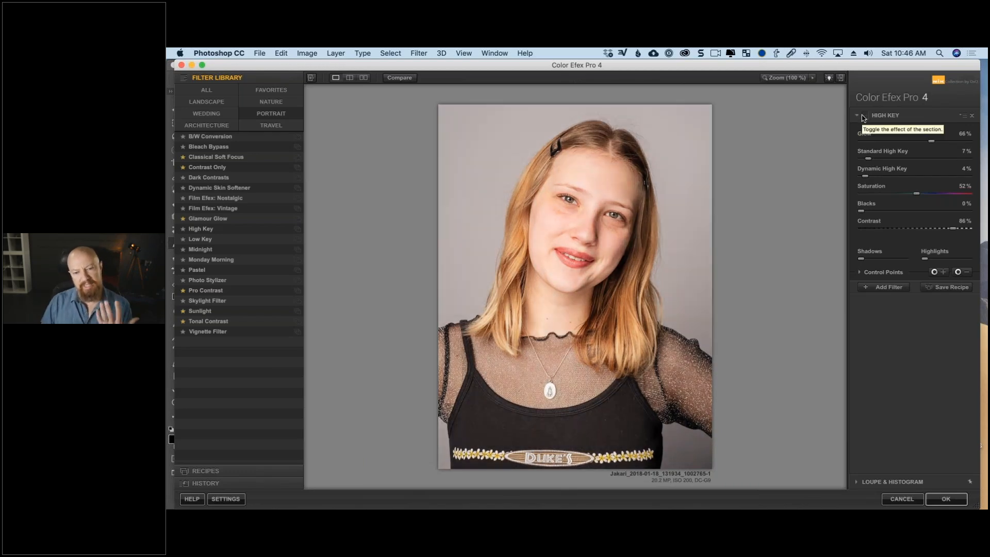
left_click(864, 117)
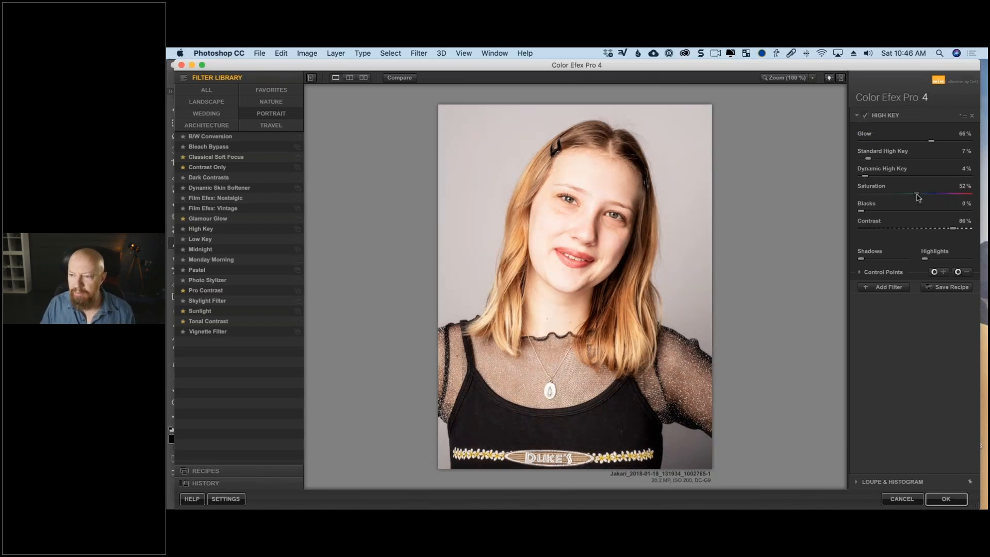
Refine the High Key filter to Standard High Key 10%, Dynamic High Key 14%, Saturation 78%, Blacks 16% and Contrast 60%.
left_click_drag(916, 194, 945, 196)
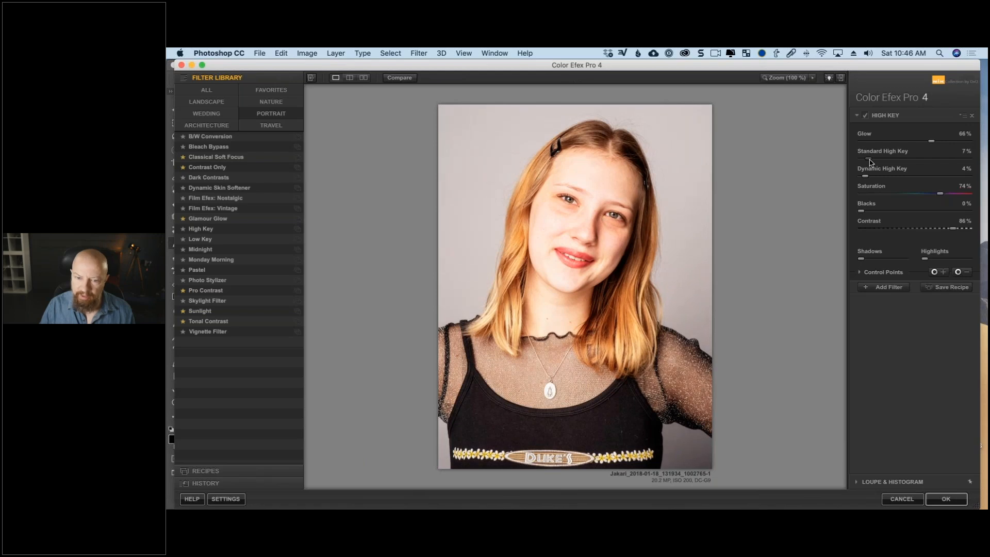
left_click_drag(870, 161, 878, 214)
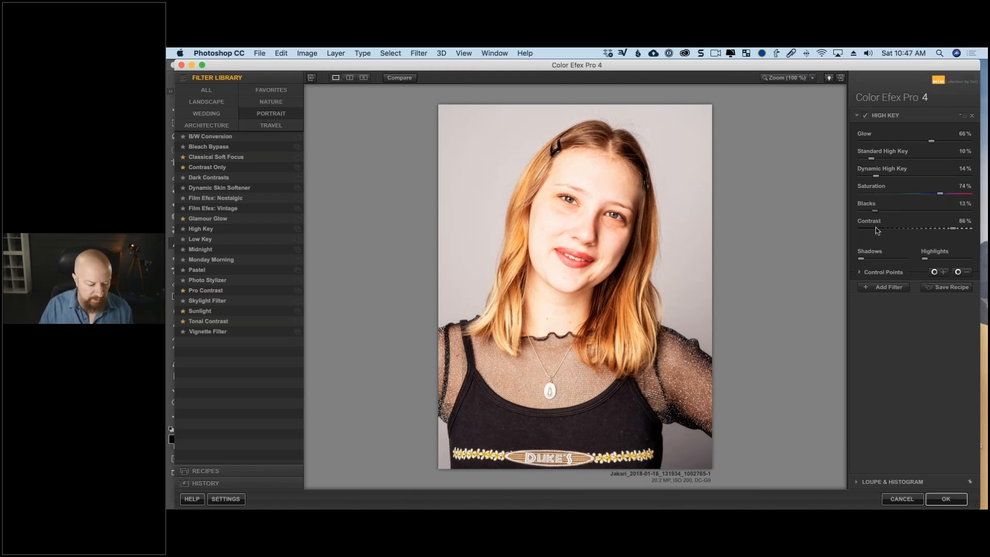
left_click_drag(946, 232, 926, 232)
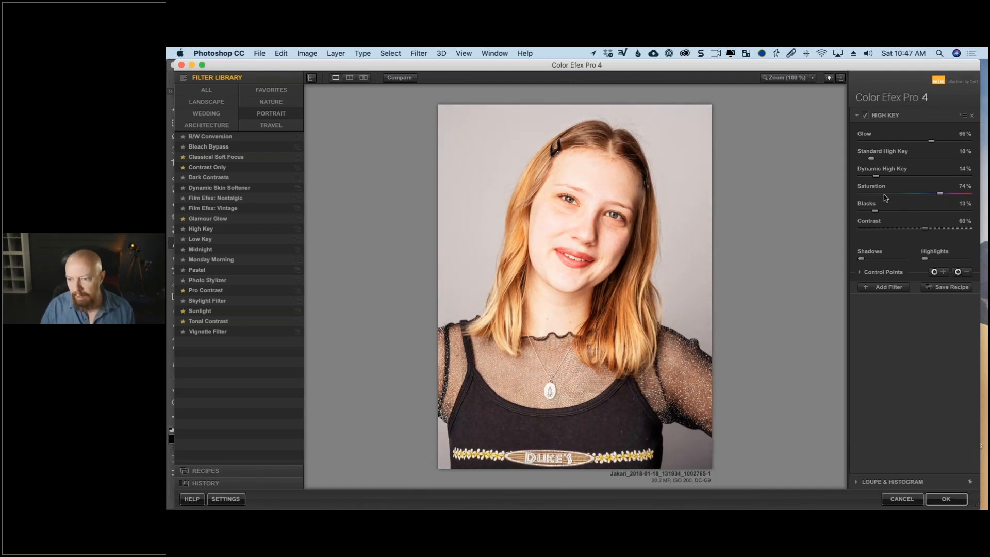
left_click_drag(939, 193, 944, 193)
left_click_drag(875, 208, 881, 214)
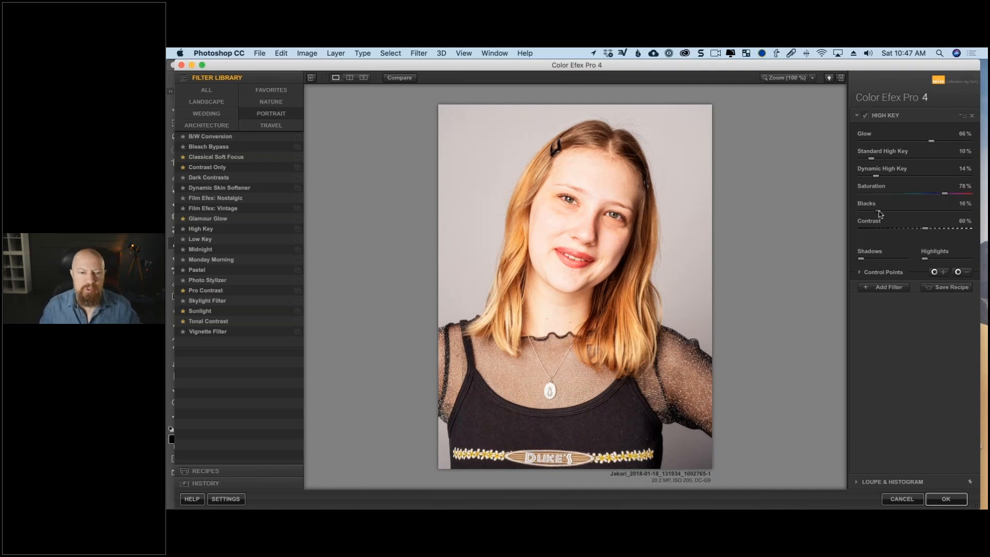
Add a Dynamic Skin Softener filter and sample its skin color from the subject's forehead.
left_click(886, 286)
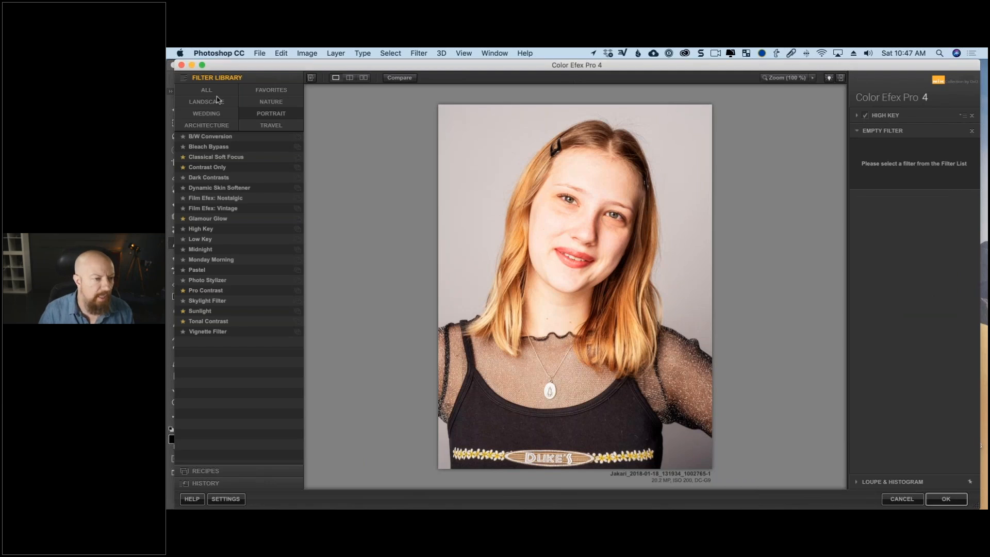
left_click(238, 188)
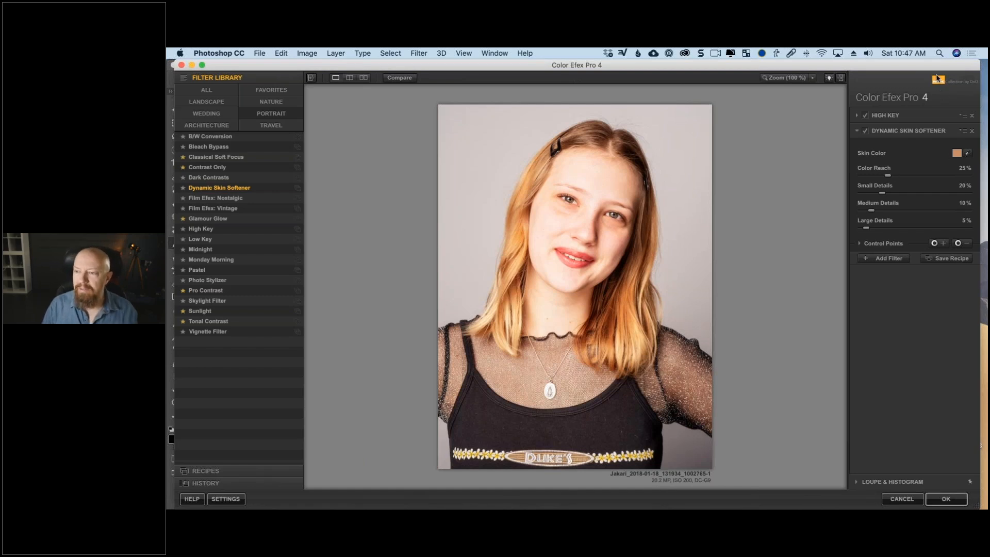
left_click_drag(932, 66, 924, 66)
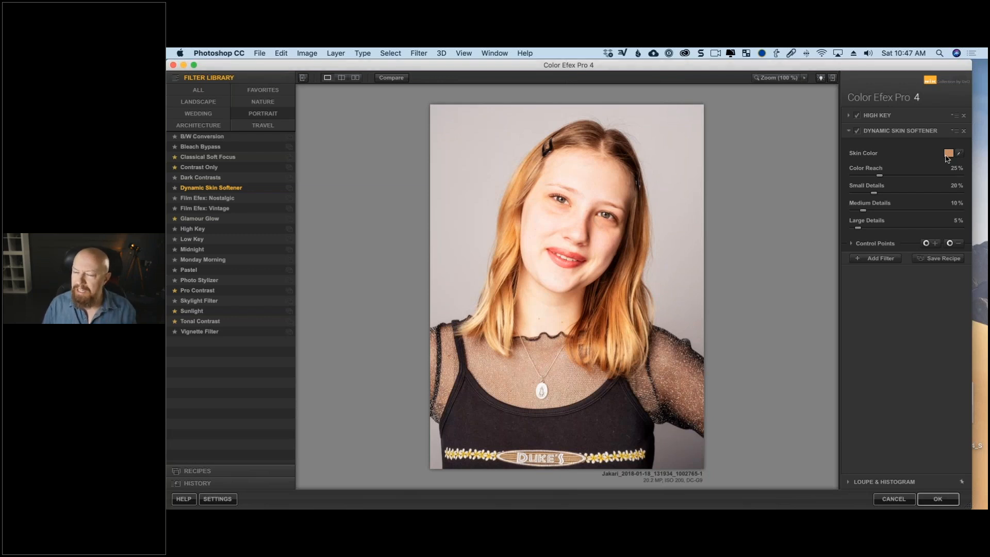
left_click(959, 153)
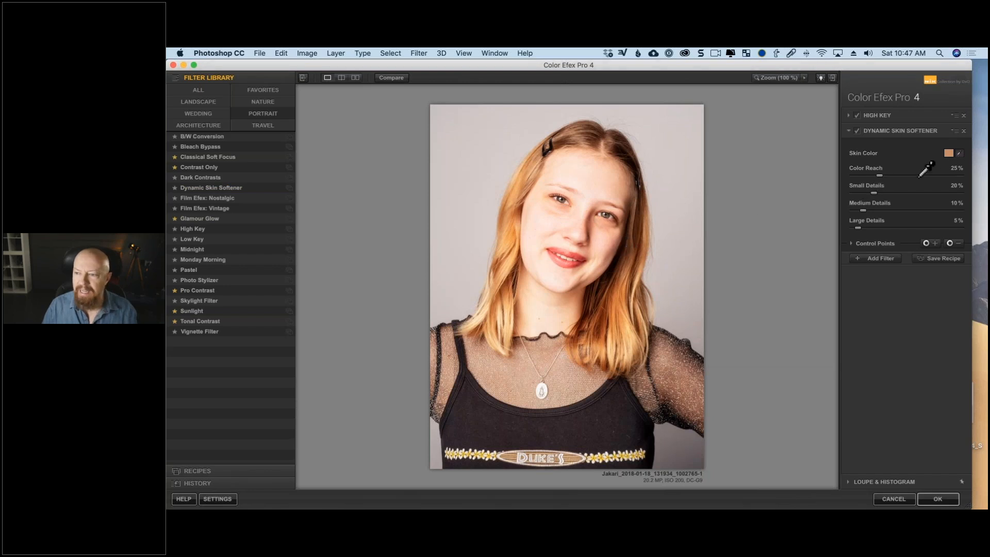
left_click(597, 188)
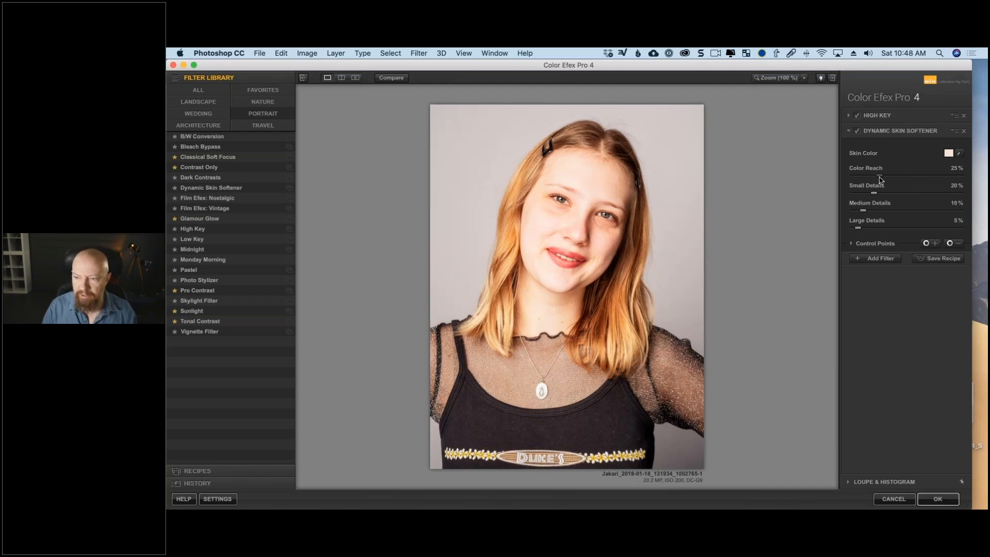
Try the skin softener's Color Reach at up to 100%, and set it to 29%.
left_click_drag(880, 177, 886, 179)
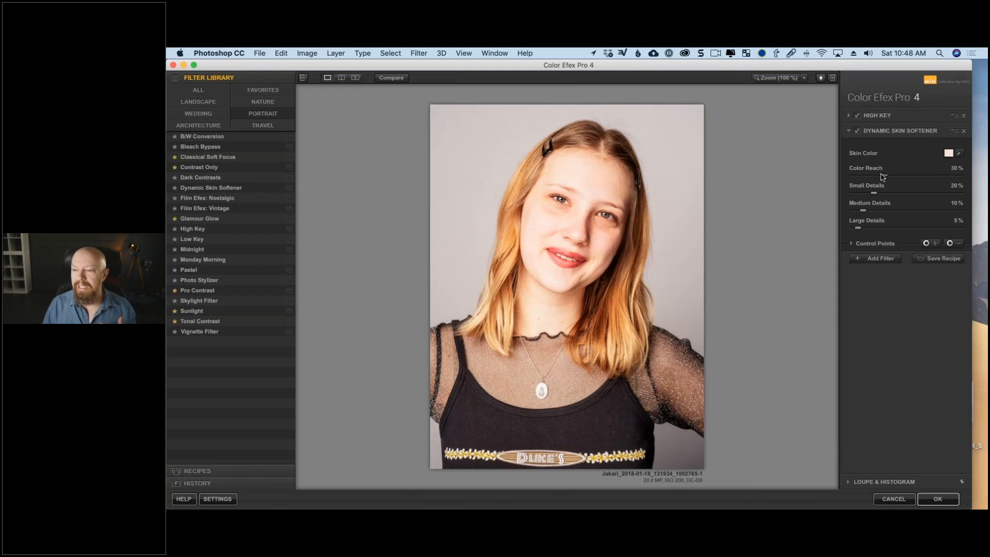
left_click_drag(885, 178, 961, 177)
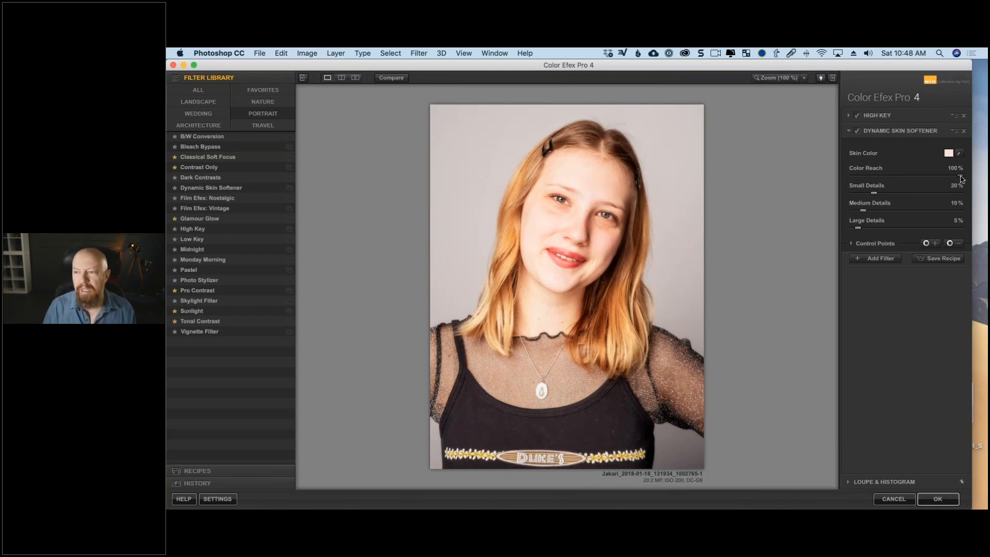
left_click_drag(961, 176, 885, 177)
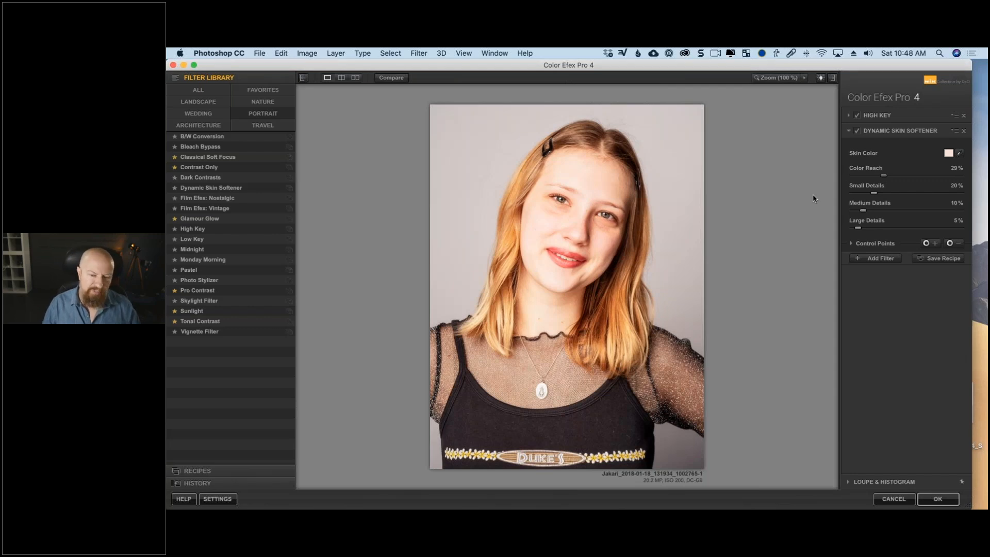
Add a Film Grain filter to the stack from the complete filter list.
left_click(877, 259)
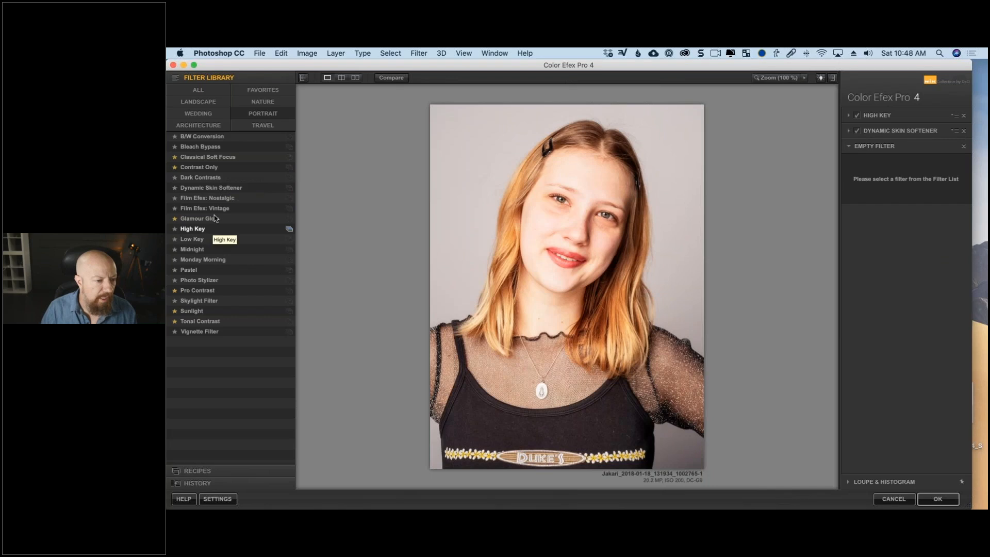
left_click(216, 90)
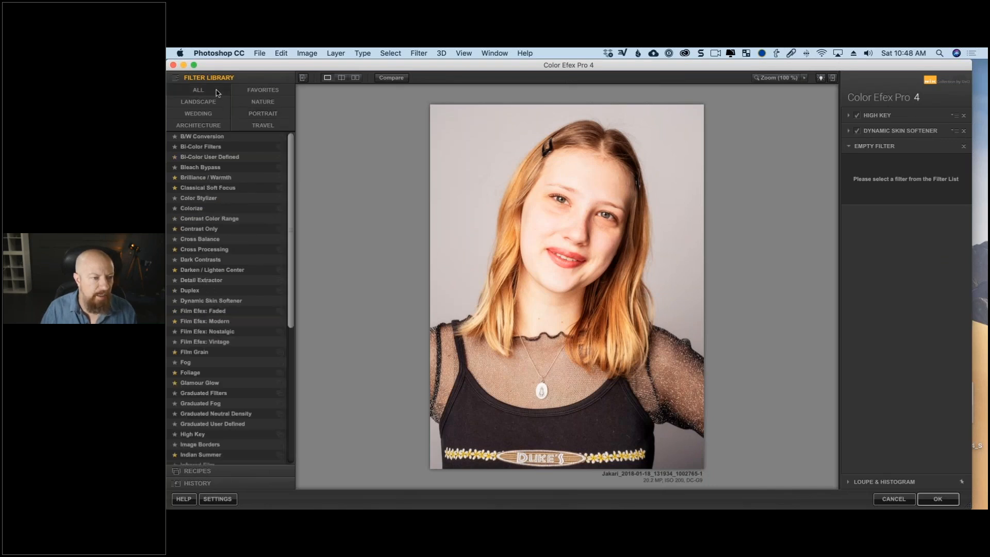
left_click(220, 353)
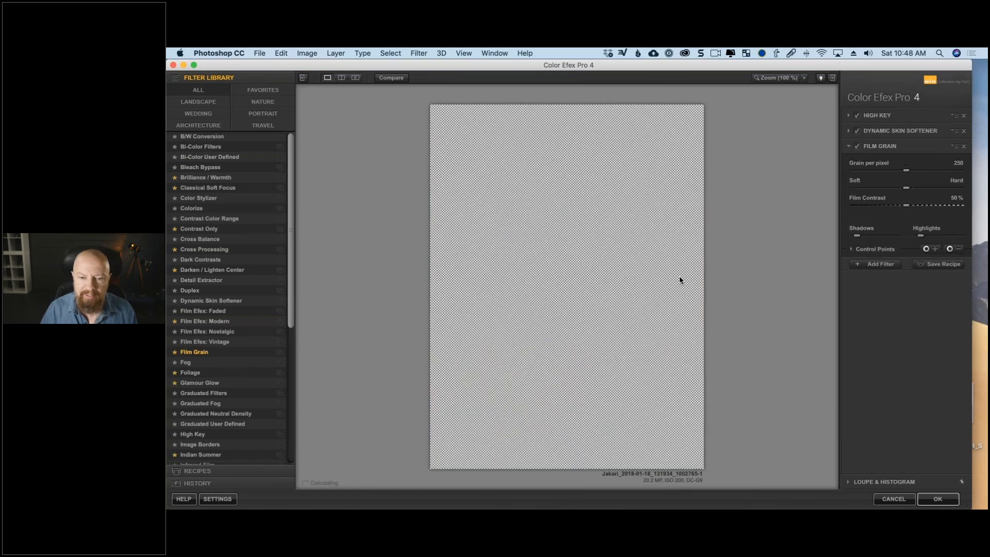
Test coarse and fine film grain on a close-up of the face and set Grain per pixel to 439.
left_click(776, 77)
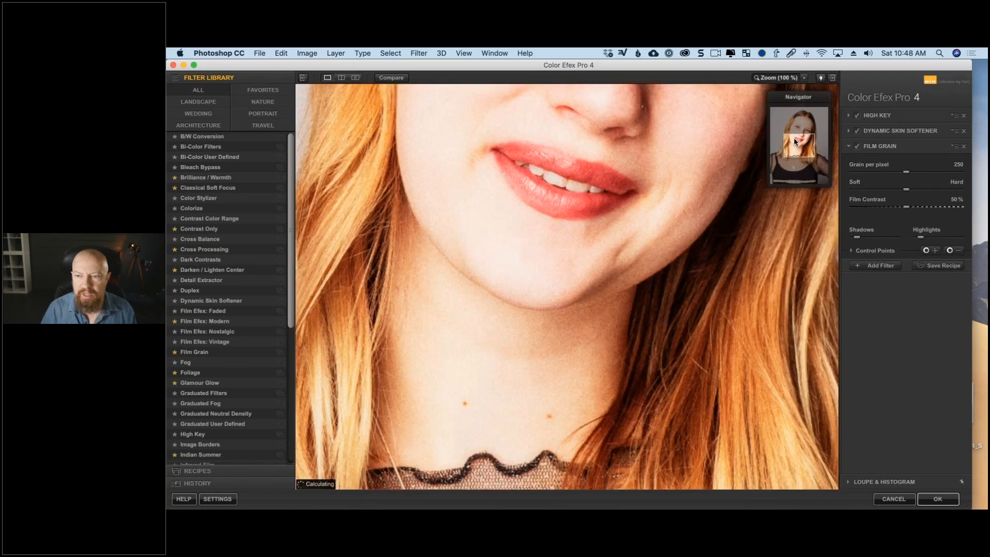
left_click_drag(796, 140, 798, 127)
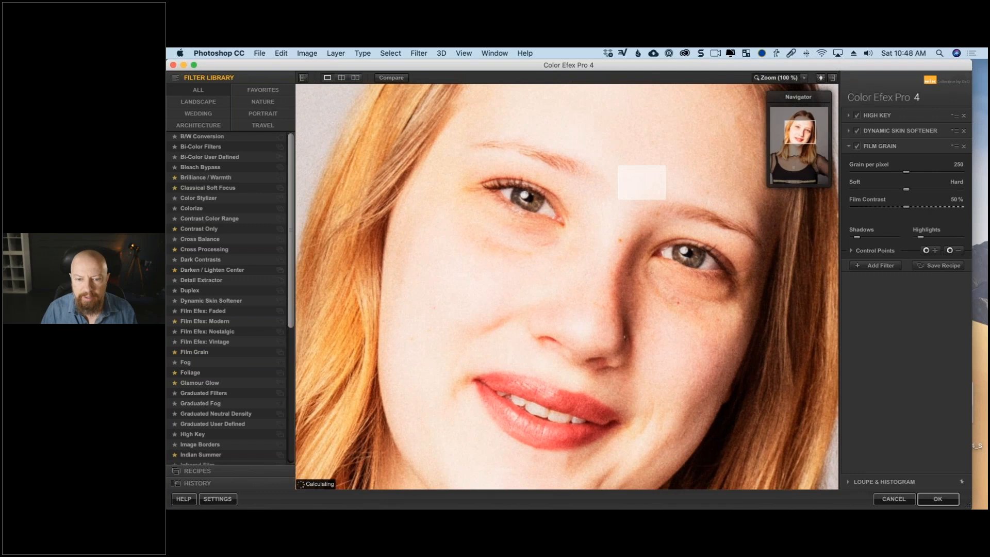
left_click_drag(696, 185, 608, 236)
left_click_drag(908, 173, 864, 178)
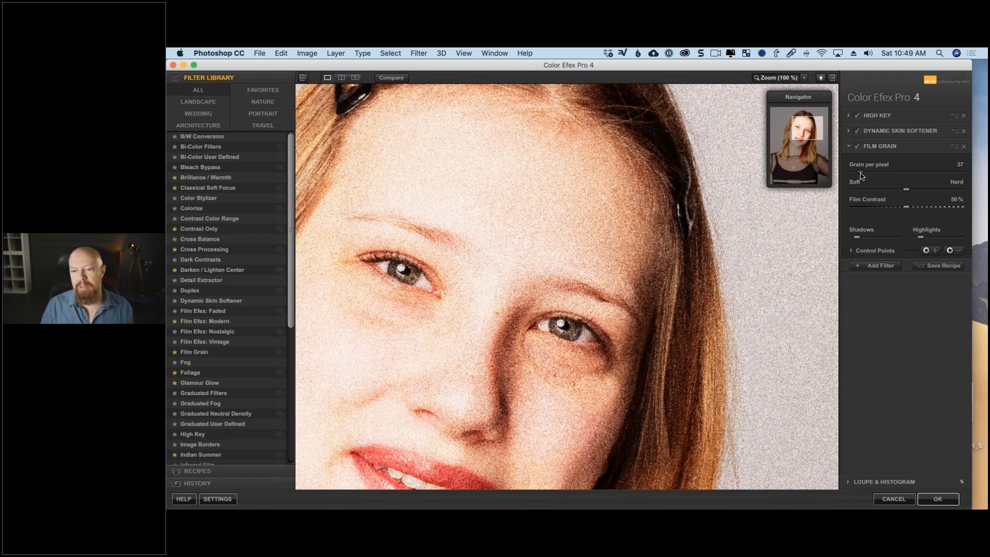
left_click_drag(863, 176, 974, 184)
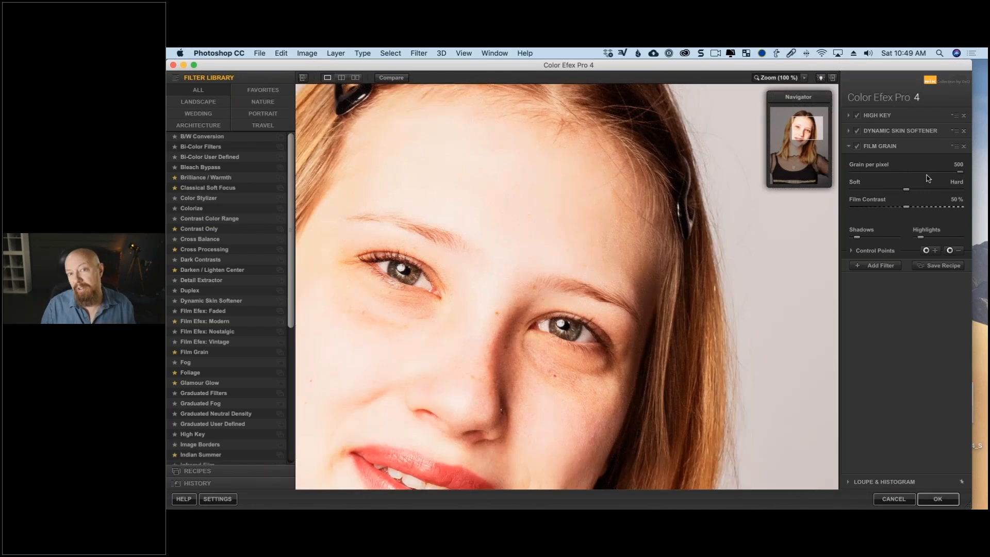
left_click(952, 173)
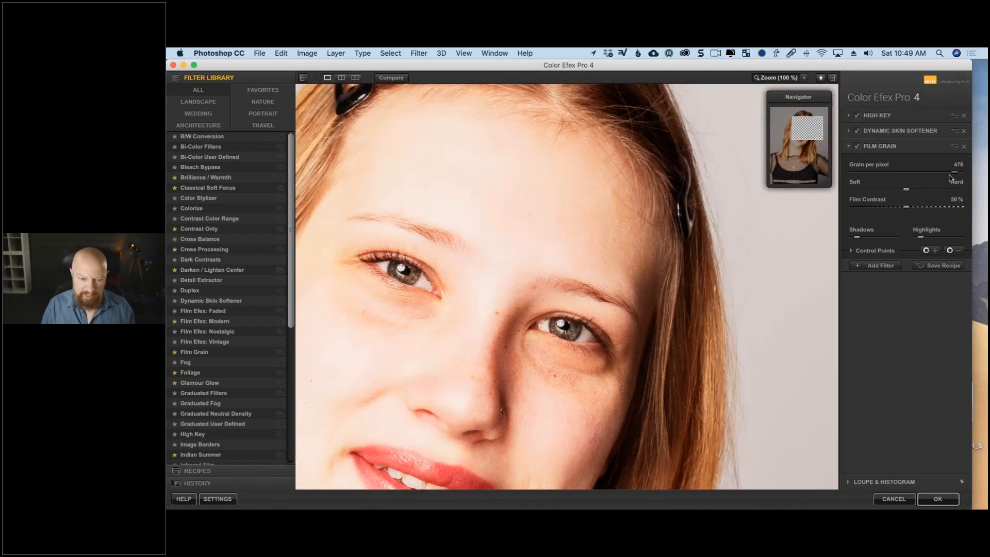
left_click_drag(952, 173, 947, 176)
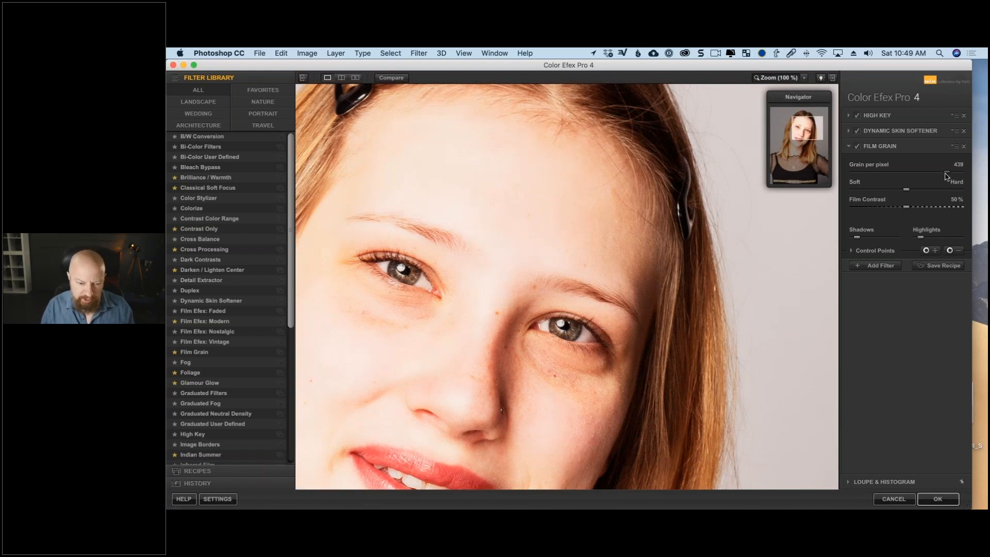
left_click(784, 79)
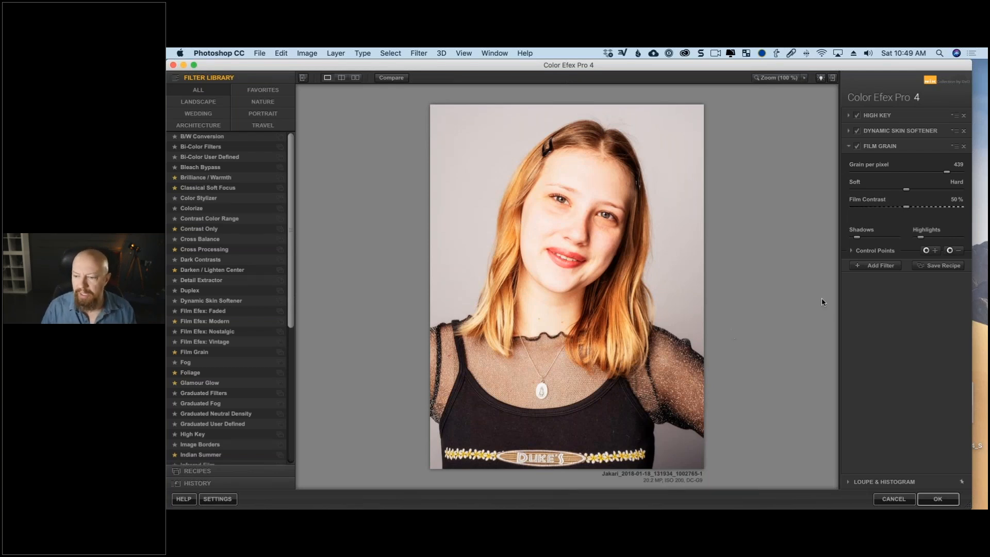
Add a White Neutralizer filter and sample its color from the gray background beside the subject's head.
left_click(875, 266)
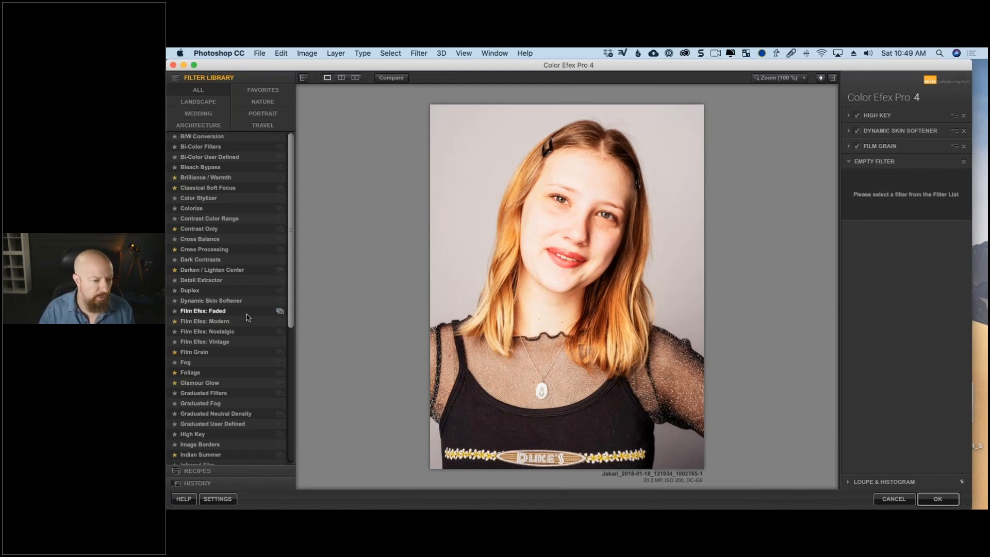
scroll(252, 314, "down", 10)
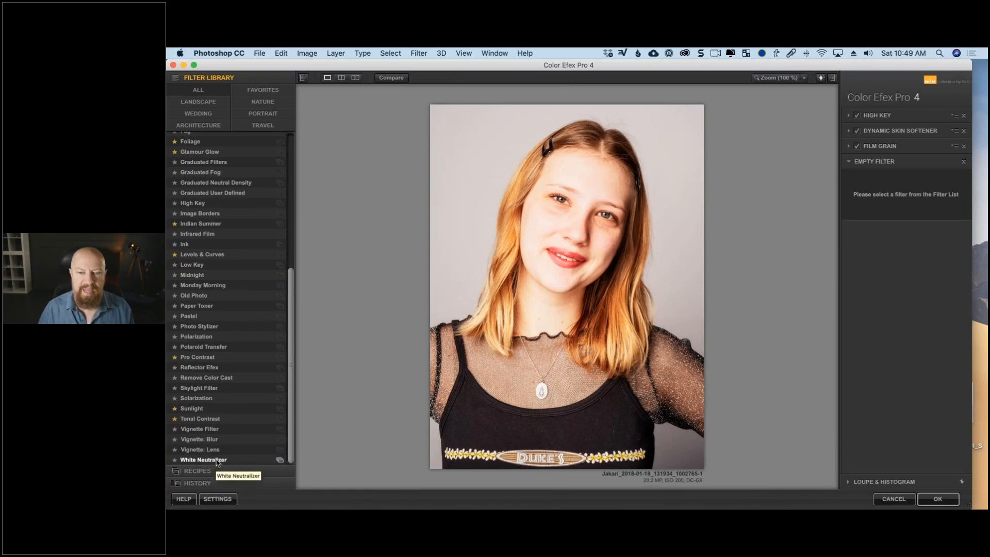
left_click(216, 460)
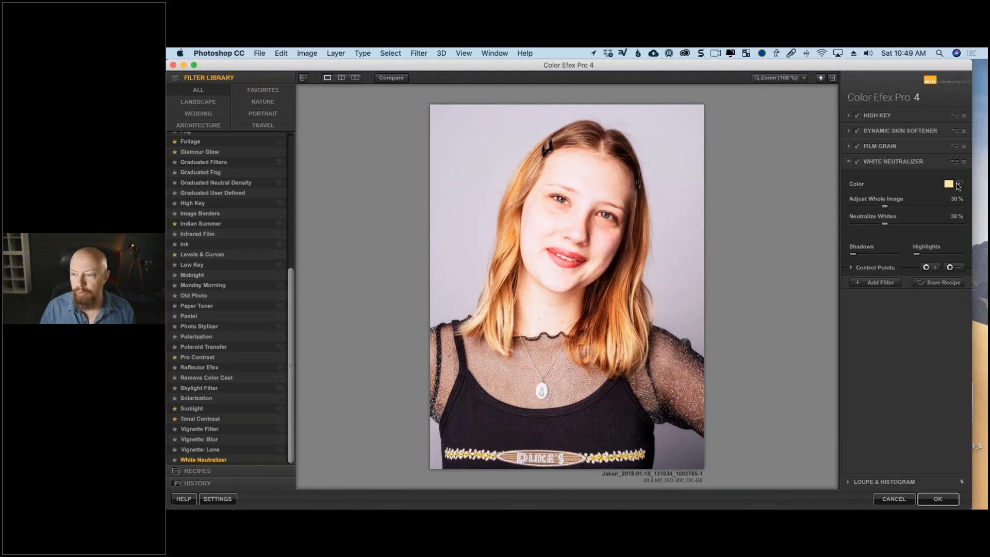
left_click(959, 184)
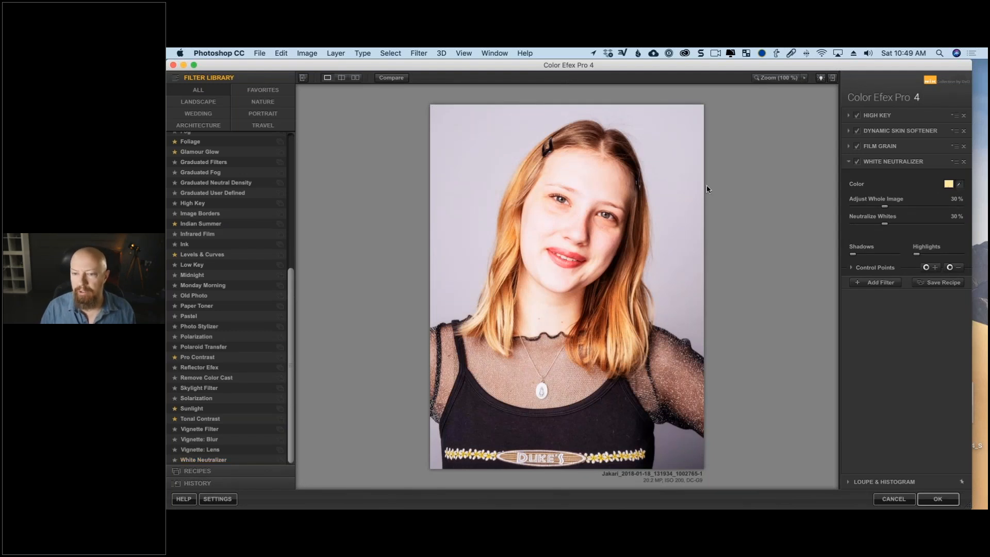
left_click(677, 158)
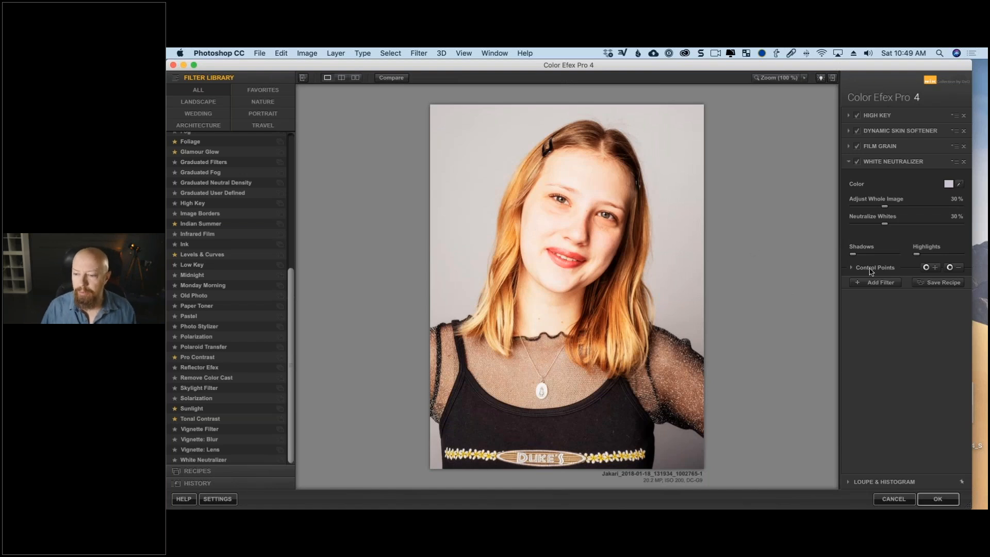
Place a White Neutralizer control point in the background at the photo's upper-right corner, sized to 56%, and display its mask.
left_click(928, 267)
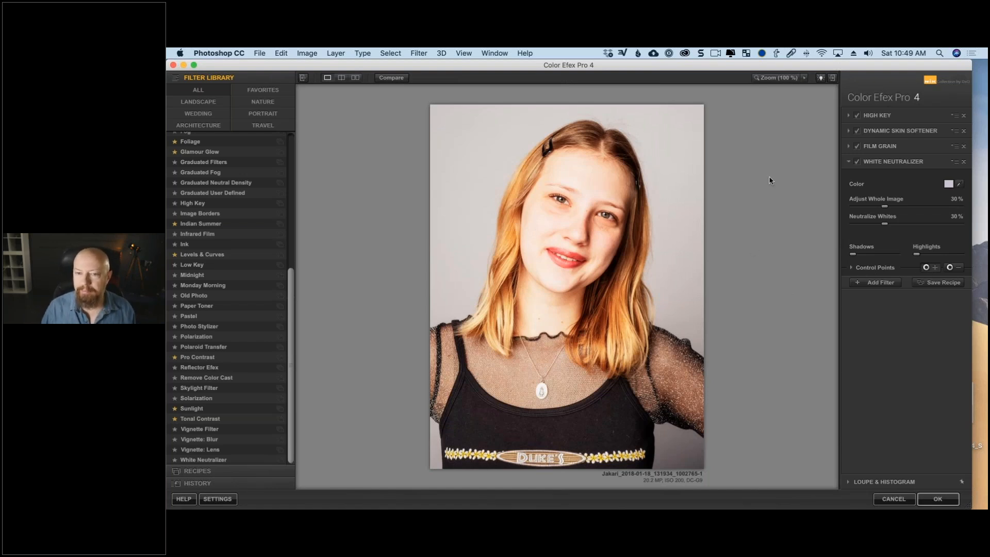
left_click(698, 114)
left_click_drag(726, 115, 738, 114)
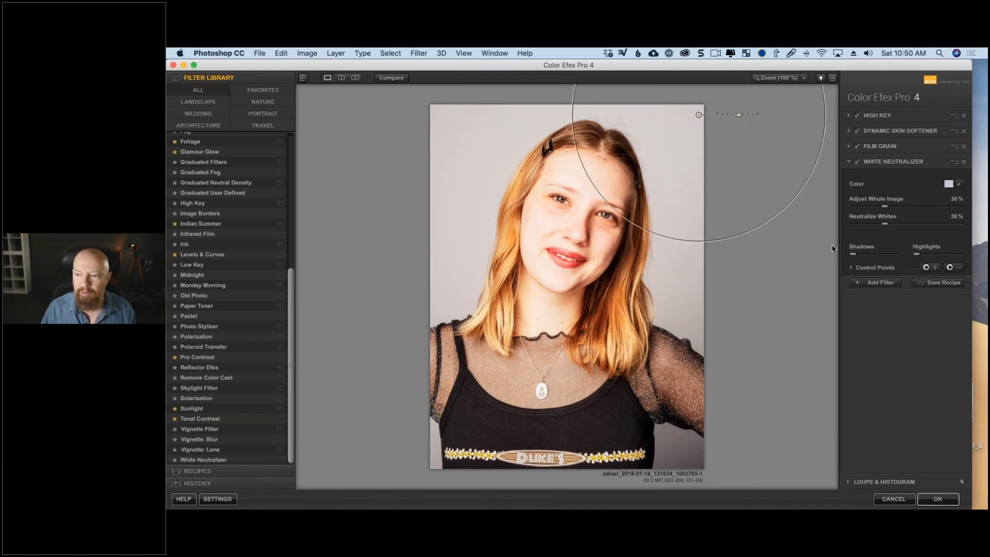
left_click(850, 267)
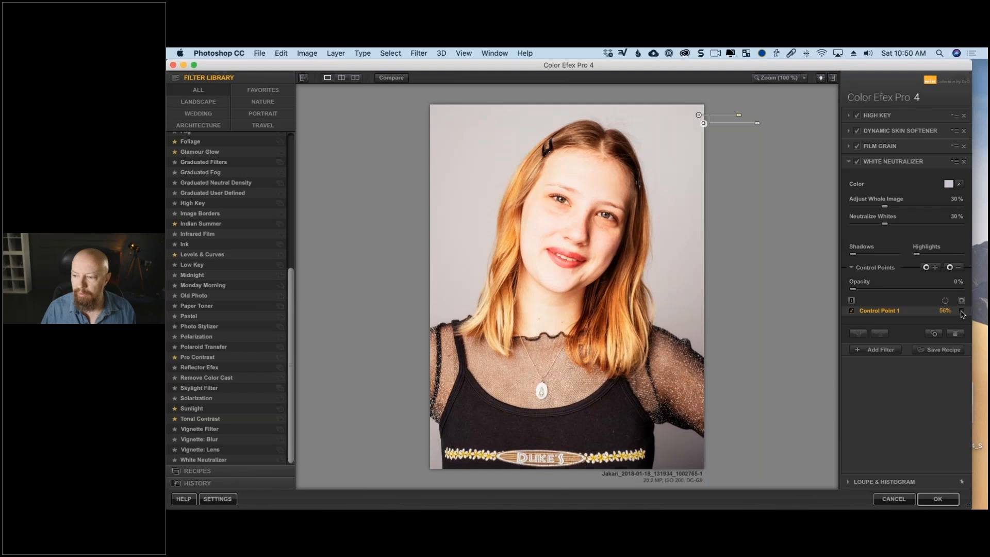
left_click(961, 311)
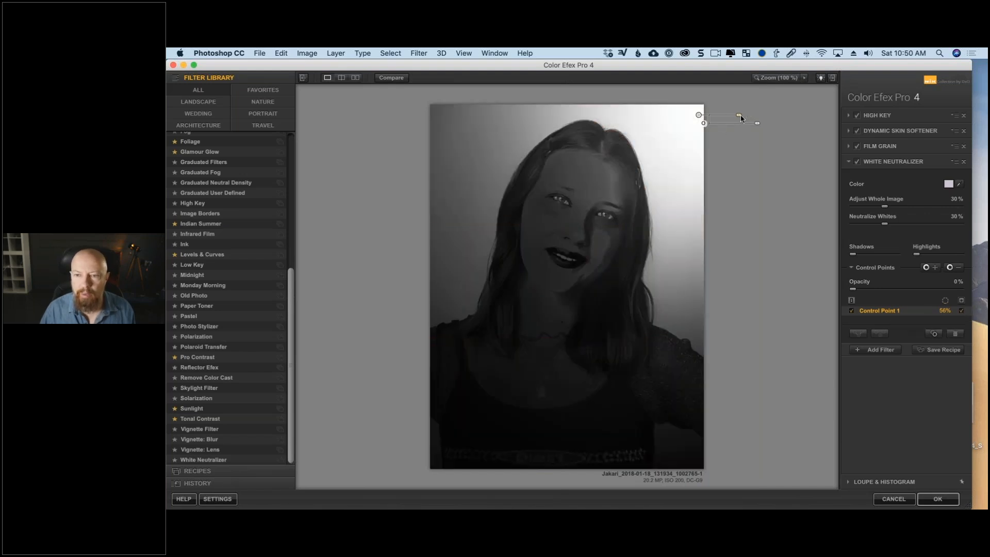
Place 87% White Neutralizer control points along the background's upper edge and 37% minus points on the face, neck, chest, top and hair.
left_click_drag(740, 114, 433, 107)
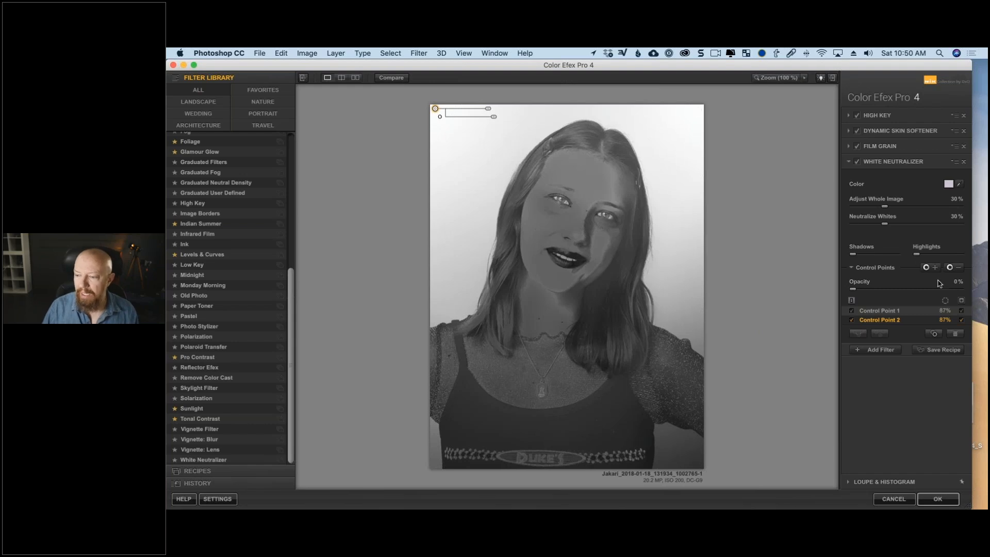
left_click(951, 267)
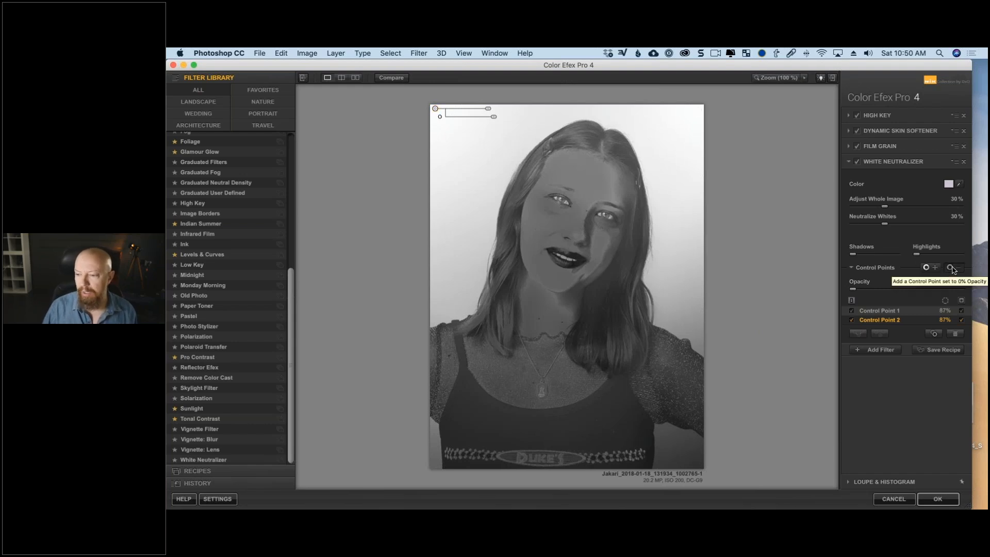
left_click(571, 225)
left_click_drag(598, 228, 603, 228)
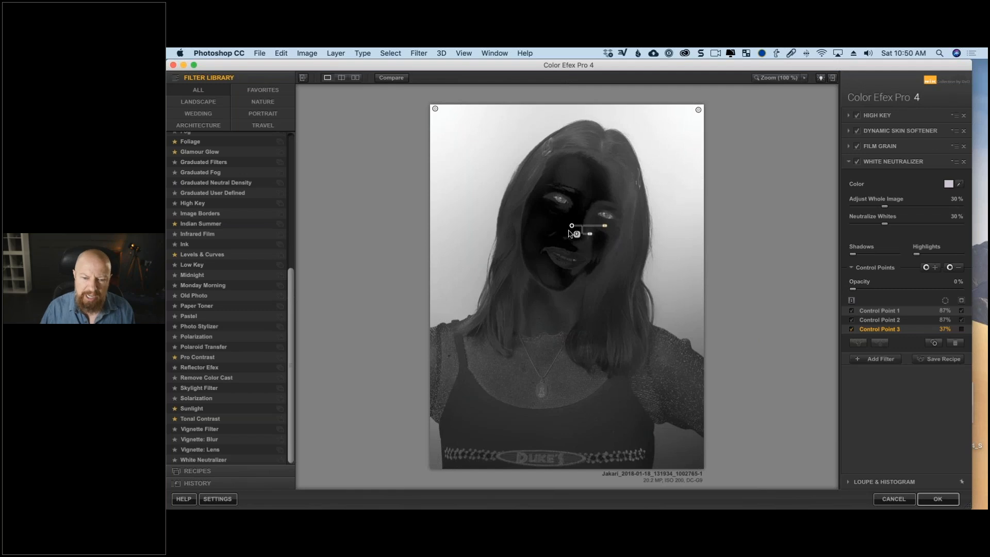
left_click(620, 192)
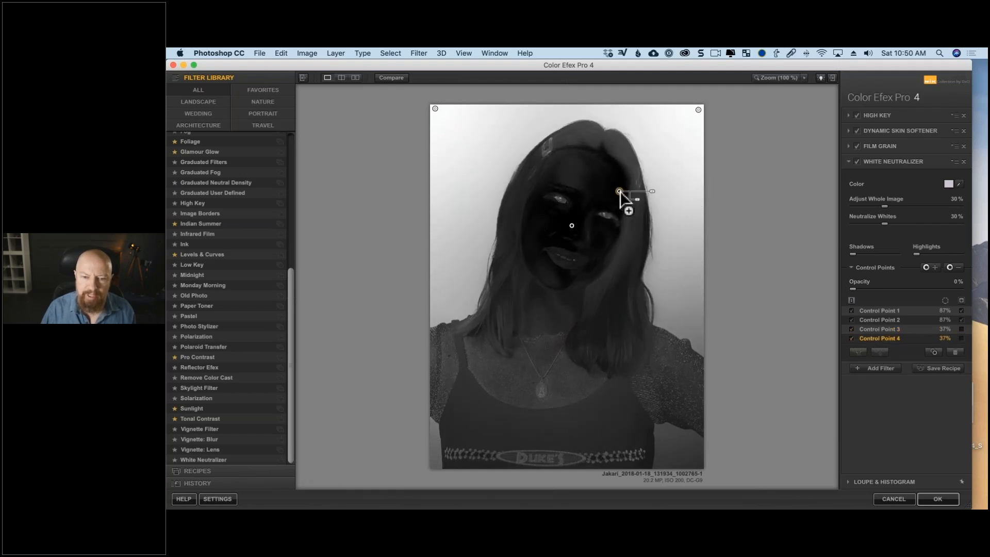
left_click_drag(620, 192, 532, 427)
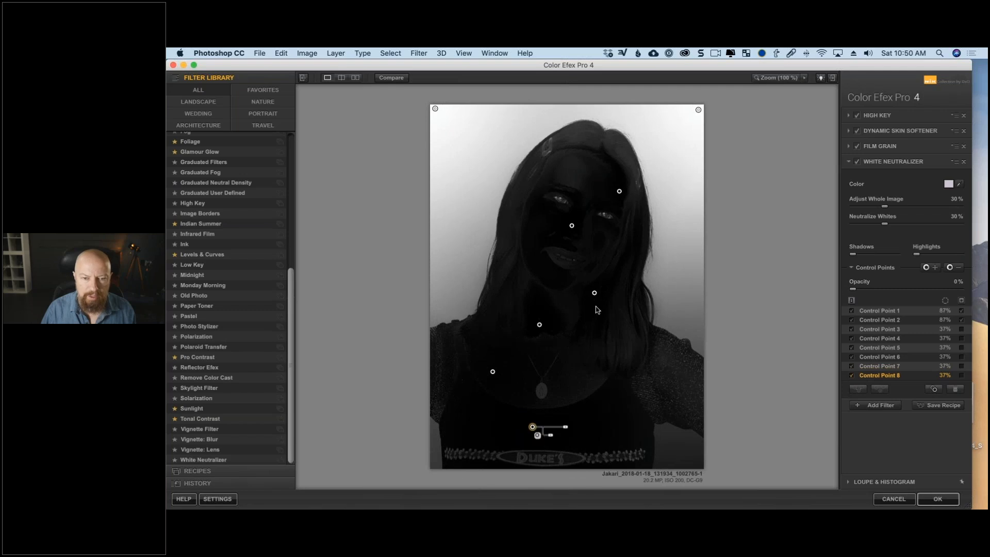
left_click_drag(619, 191, 591, 143)
left_click(572, 108)
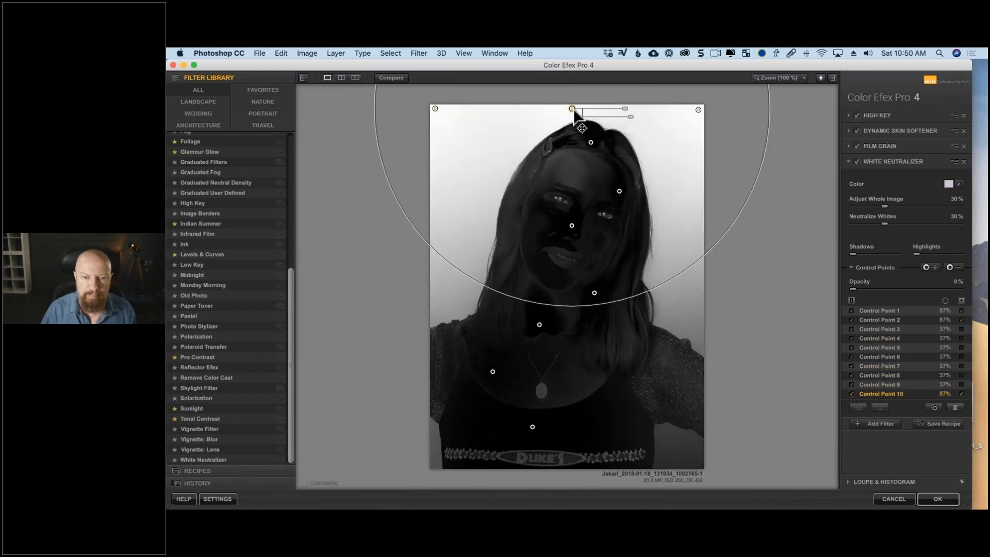
left_click(437, 282)
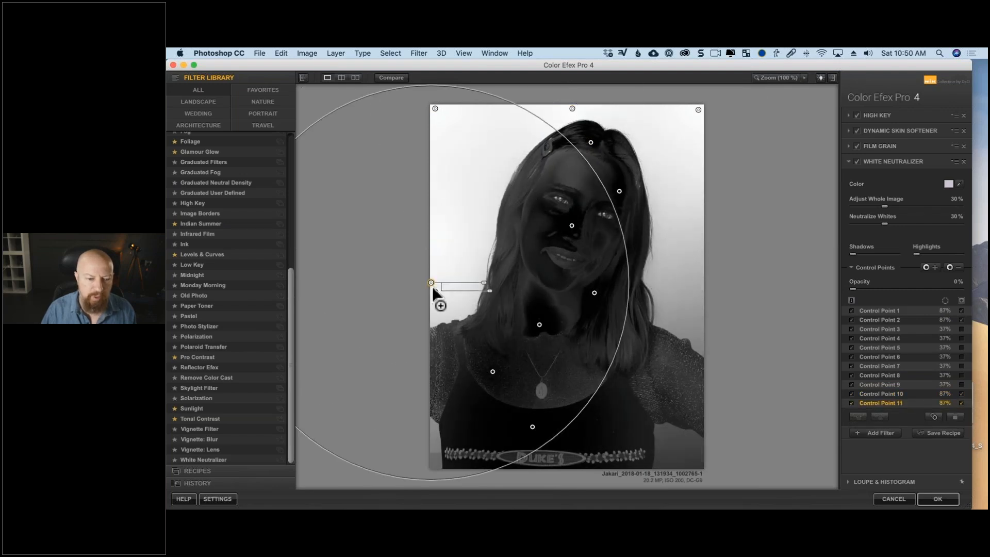
left_click(625, 281)
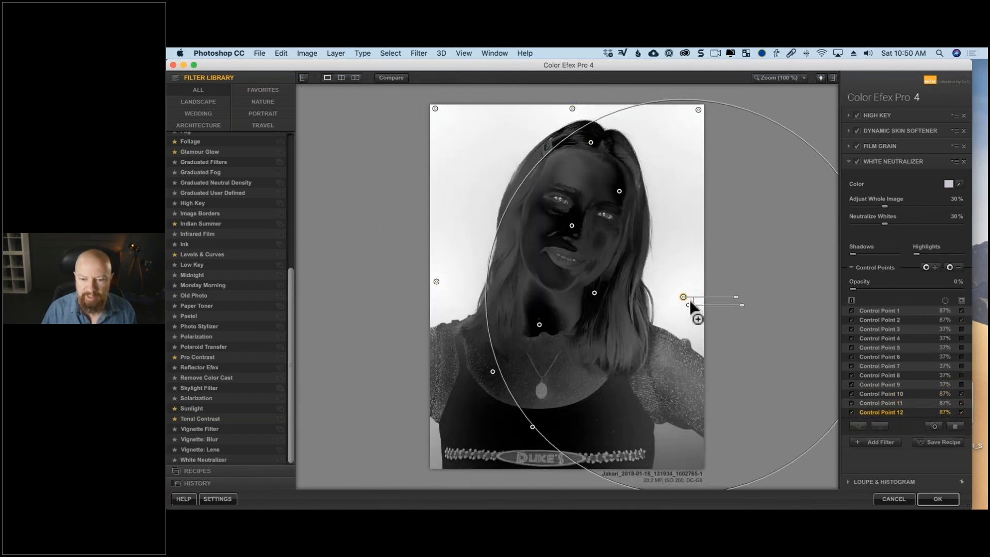
key("Delete")
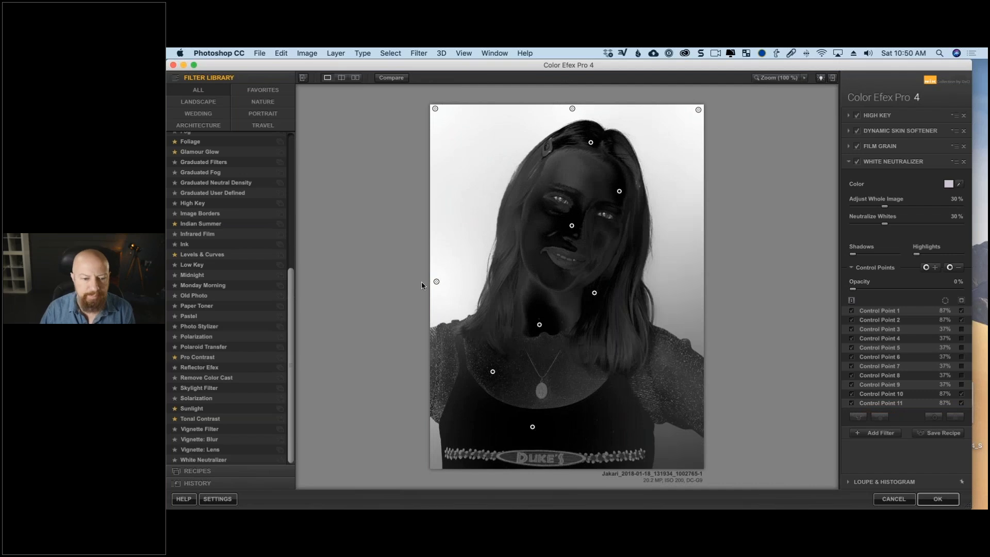
left_click(436, 282)
key("Delete")
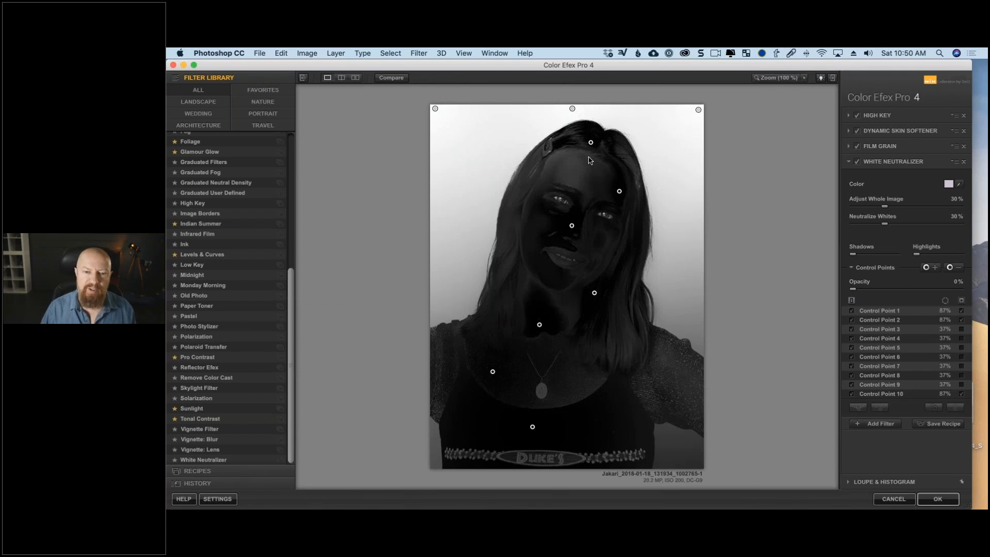
Add a 37% minus control point on the forehead and hide the masks of all White Neutralizer control points.
left_click(570, 159)
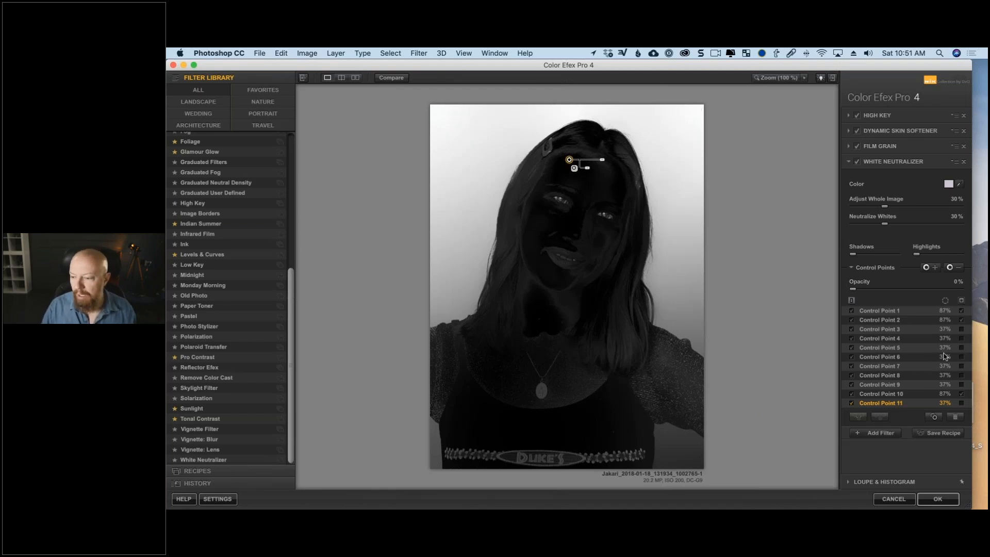
left_click(961, 310)
left_click(962, 321)
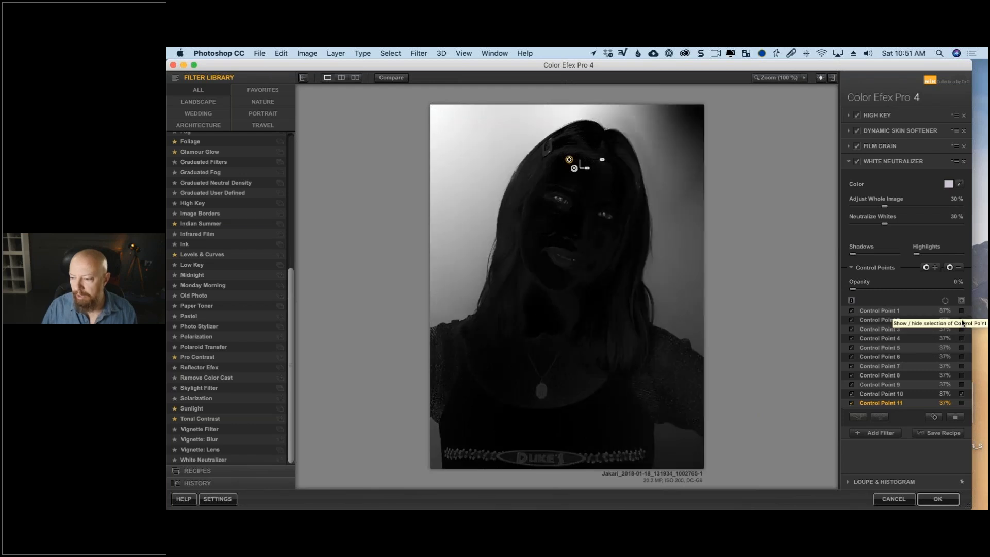
left_click(961, 394)
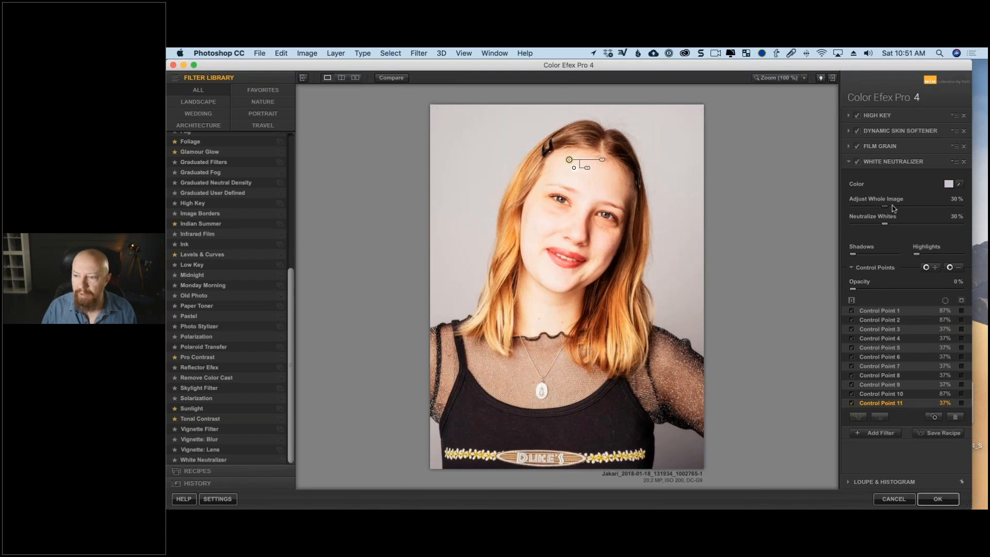
Set Adjust Whole Image to 53% and Neutralize Whites to 69%, and compare the photo with White Neutralizer off and on.
left_click_drag(894, 208, 926, 224)
left_click(858, 163)
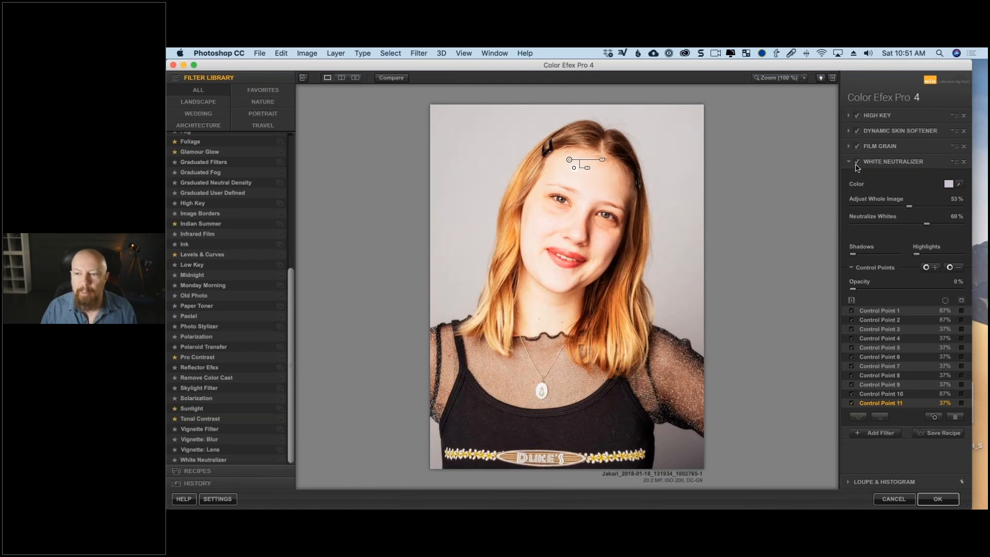
left_click(857, 164)
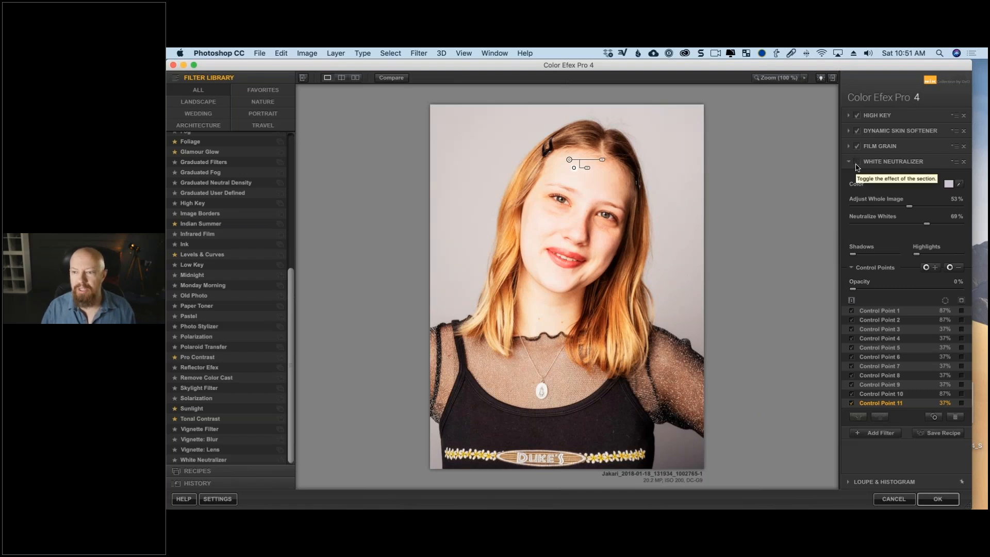
left_click(857, 163)
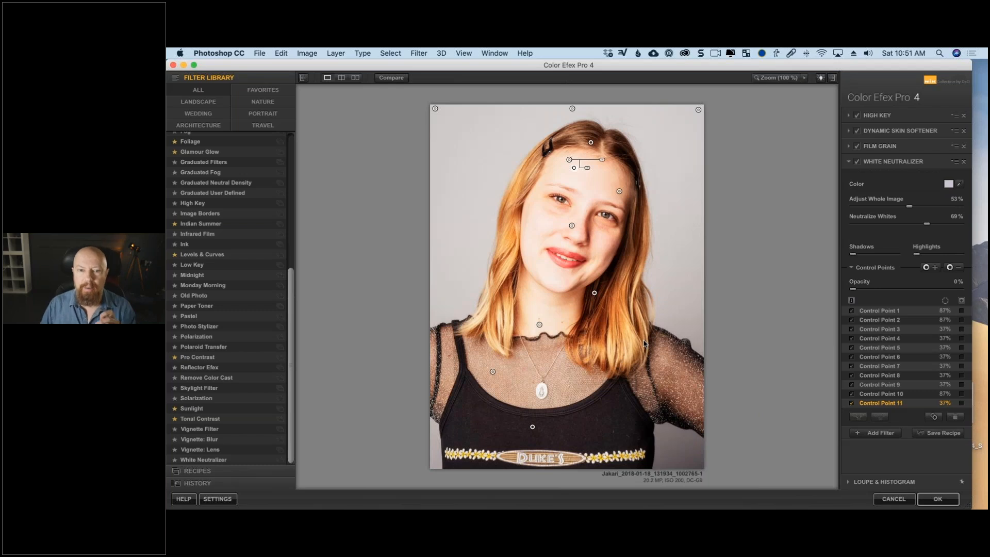
Apply the Color Efex Pro 4 filter stack to the smart object and stop recording the action.
left_click(941, 498)
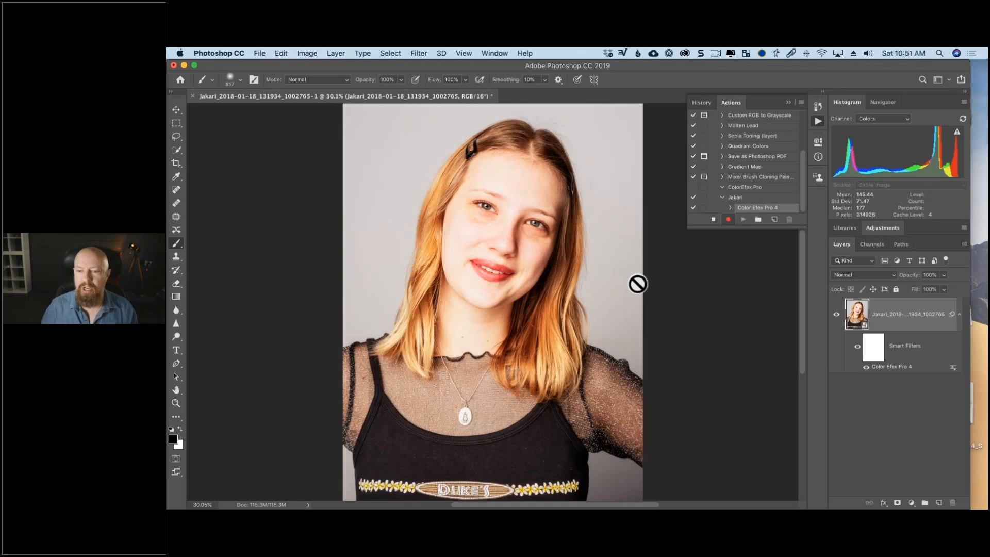
left_click(714, 219)
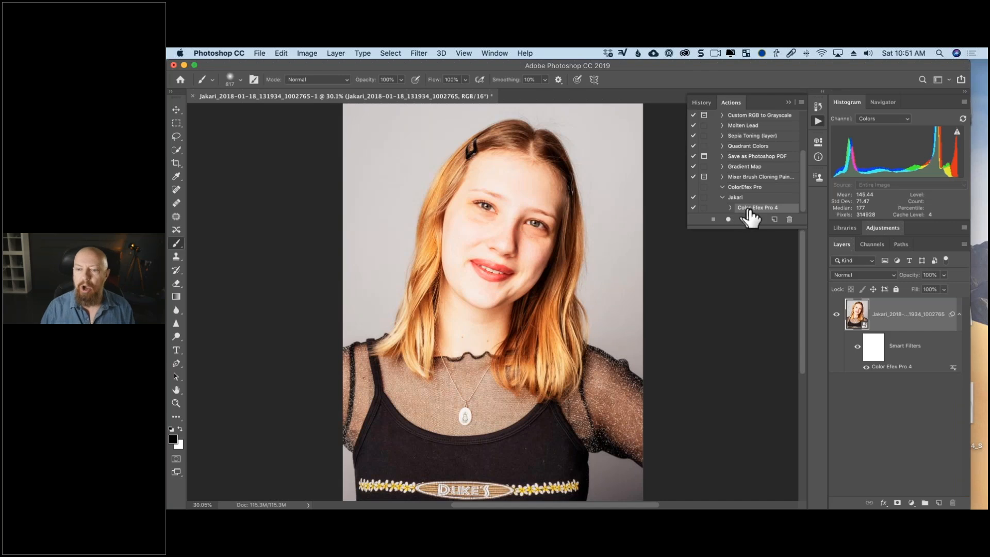
left_click(730, 207)
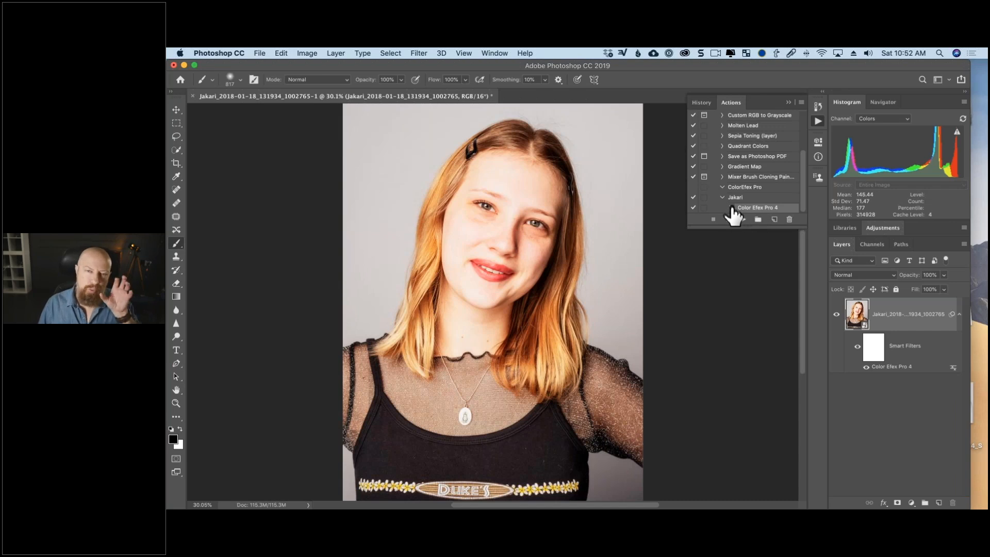
Close the processed portrait without saving its changes.
left_click_drag(732, 215, 343, 177)
key("super+w")
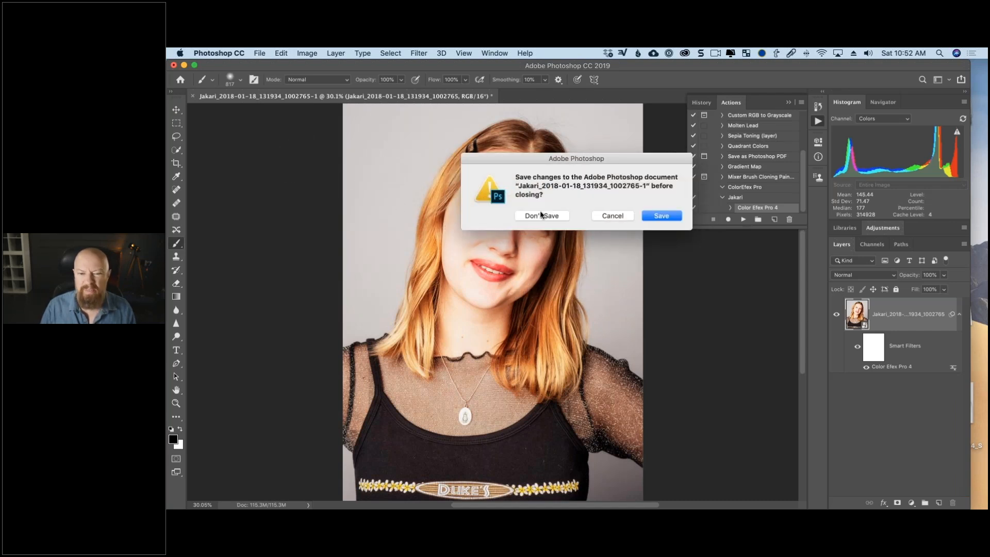
left_click(542, 216)
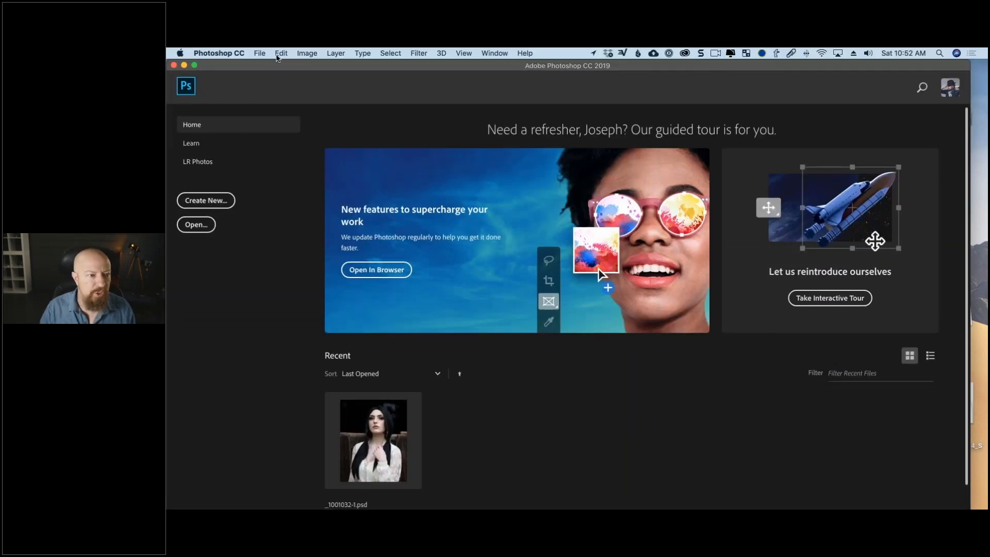
Start a Batch run with the recorded portrait action and the raw portraits' folder inside Creative Portraits as source.
left_click(261, 54)
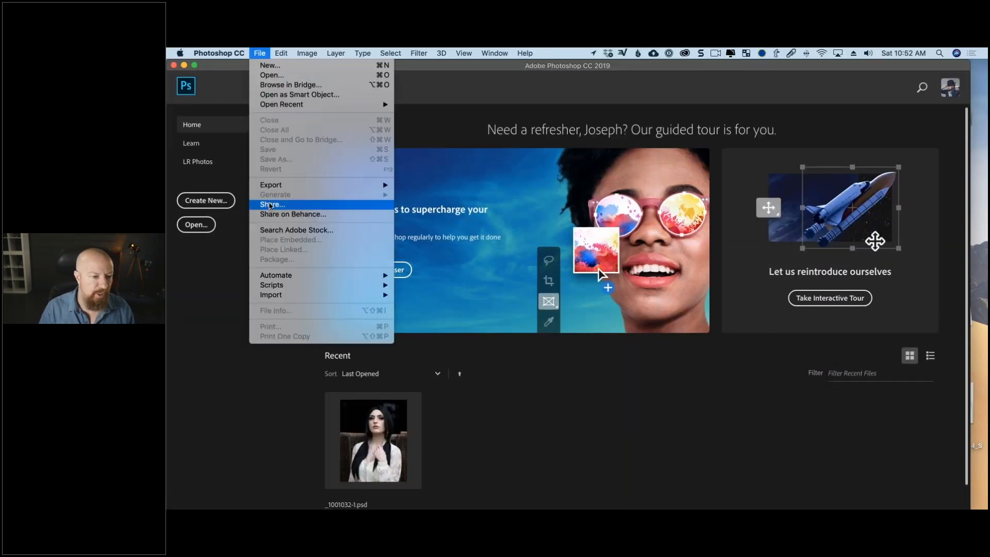
mouse_move(293, 278)
left_click(413, 277)
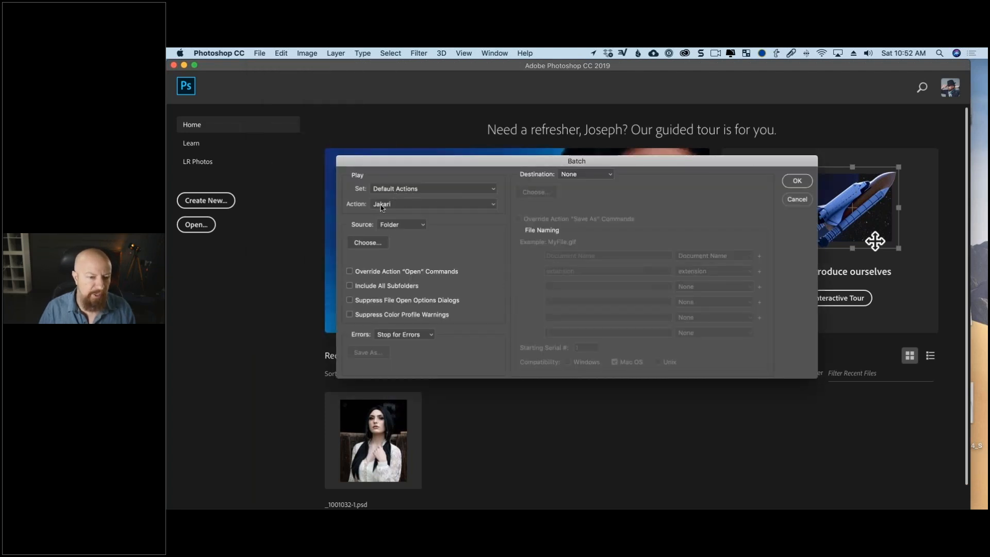
left_click(383, 208)
left_click(394, 205)
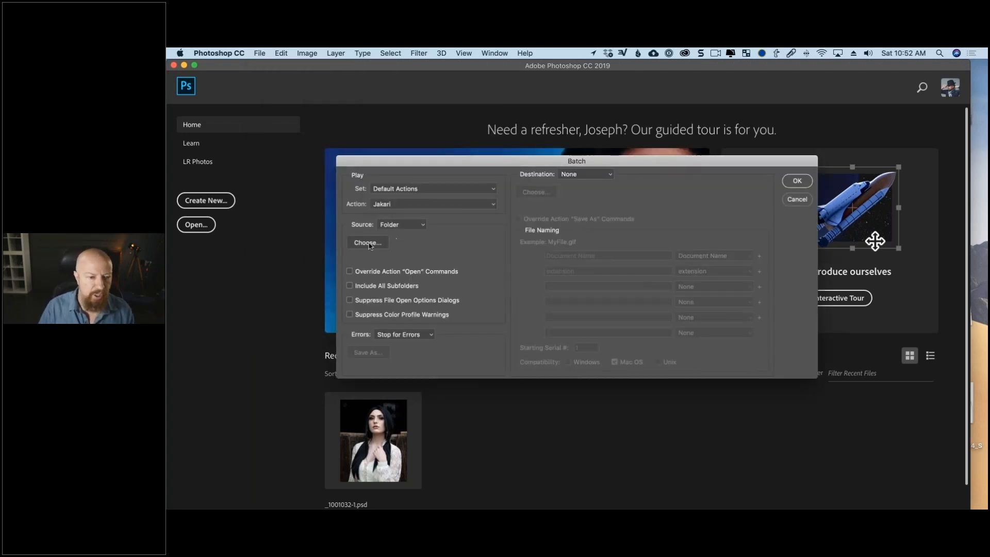
left_click(371, 244)
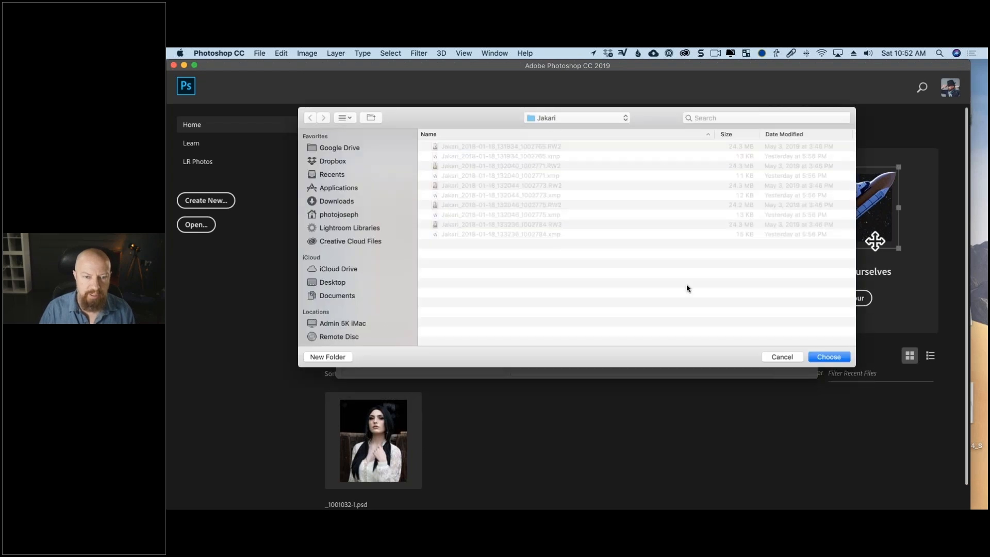
left_click(829, 356)
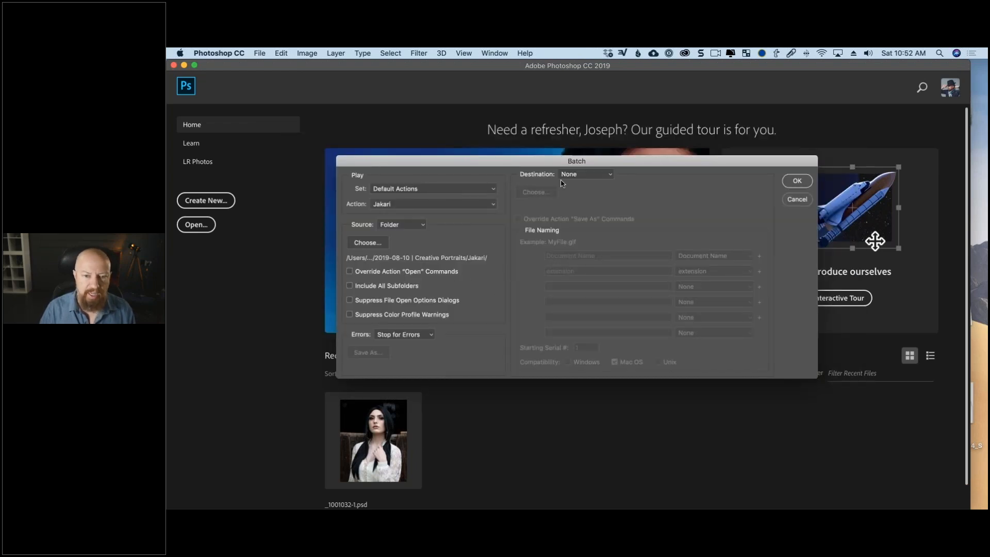
Set the batch destination to a new folder in Creative Portraits, named with the subject's first name followed by "done".
left_click(579, 175)
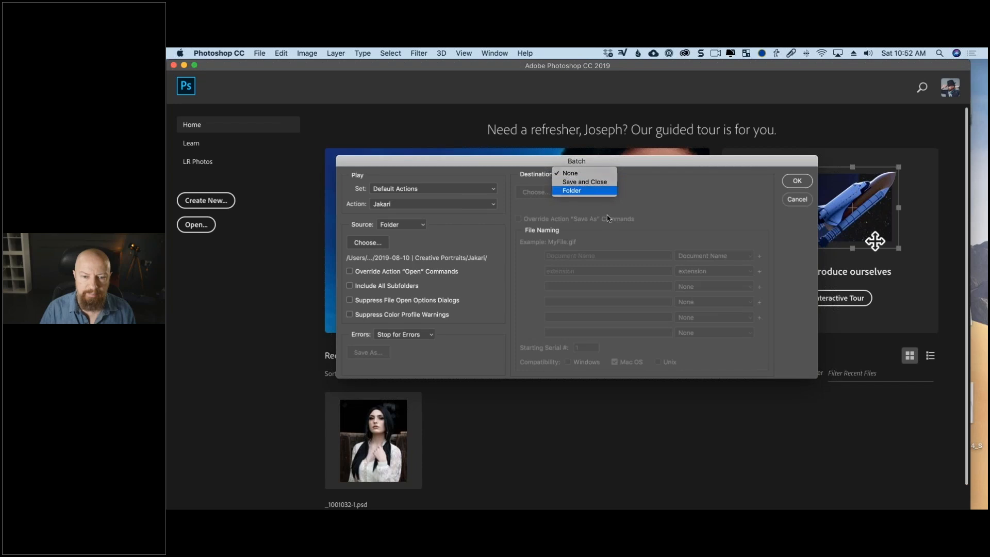
left_click(571, 190)
left_click(533, 192)
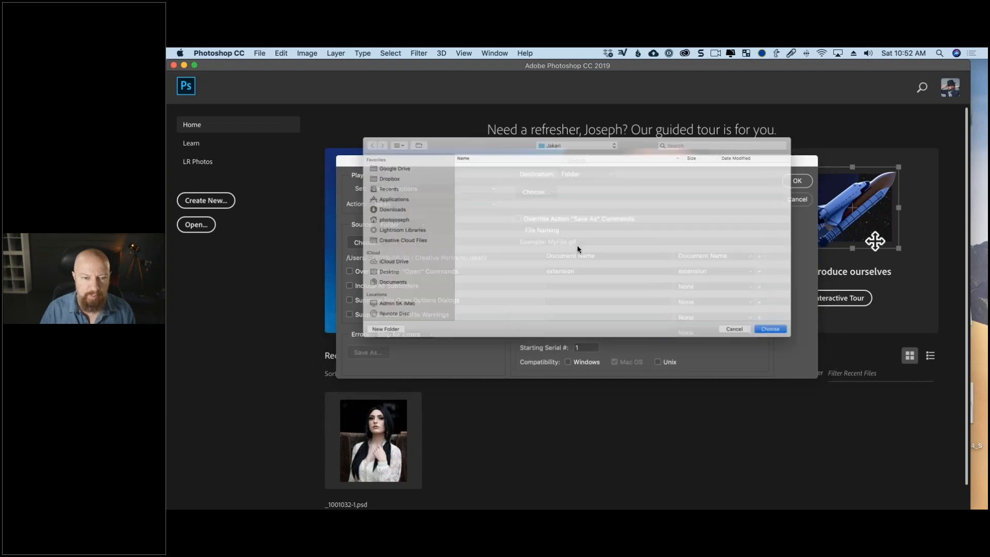
left_click(577, 123)
left_click(577, 131)
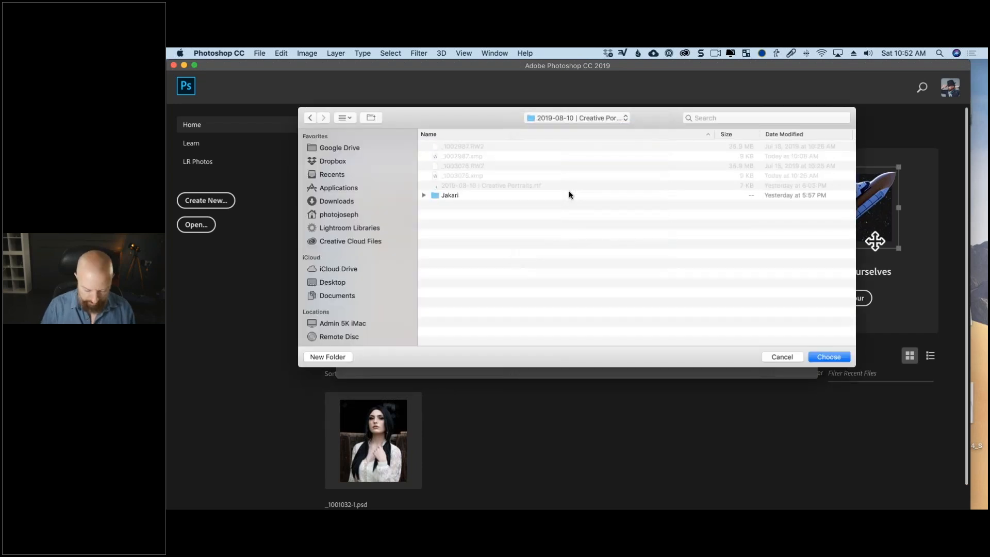
key("super+shift+n")
type("Jakari done")
key("Return")
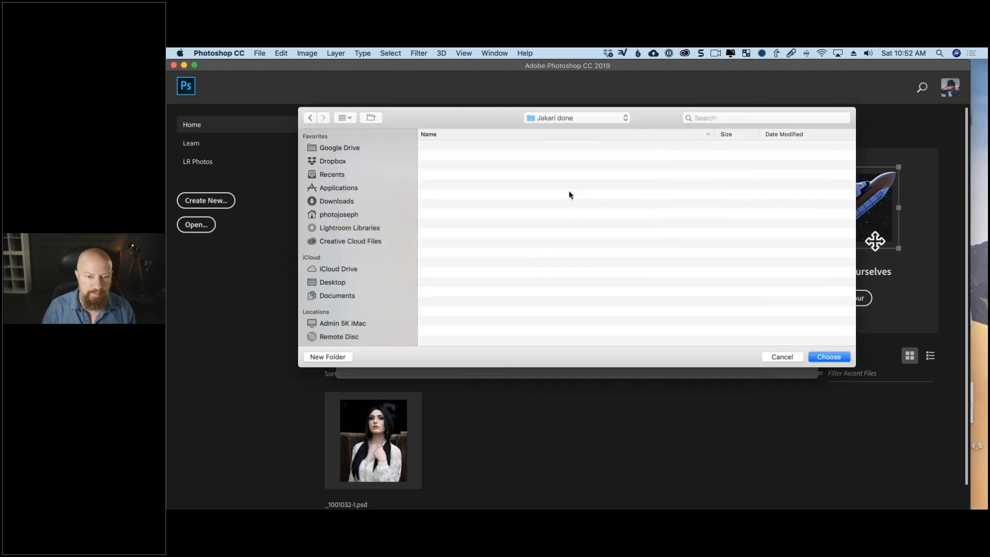
left_click(825, 358)
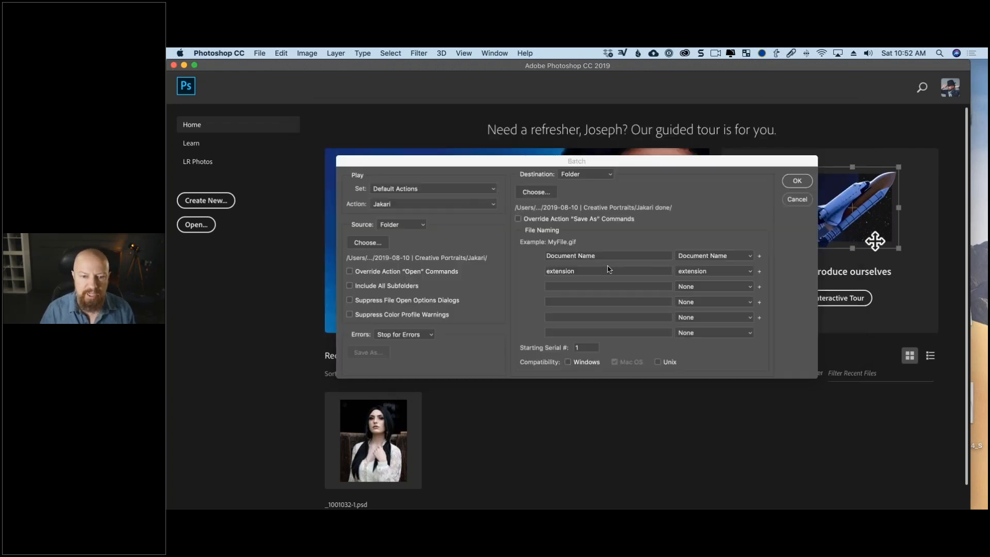
Run the batch and open the raw portrait from Camera Raw as a smart object.
left_click(795, 183)
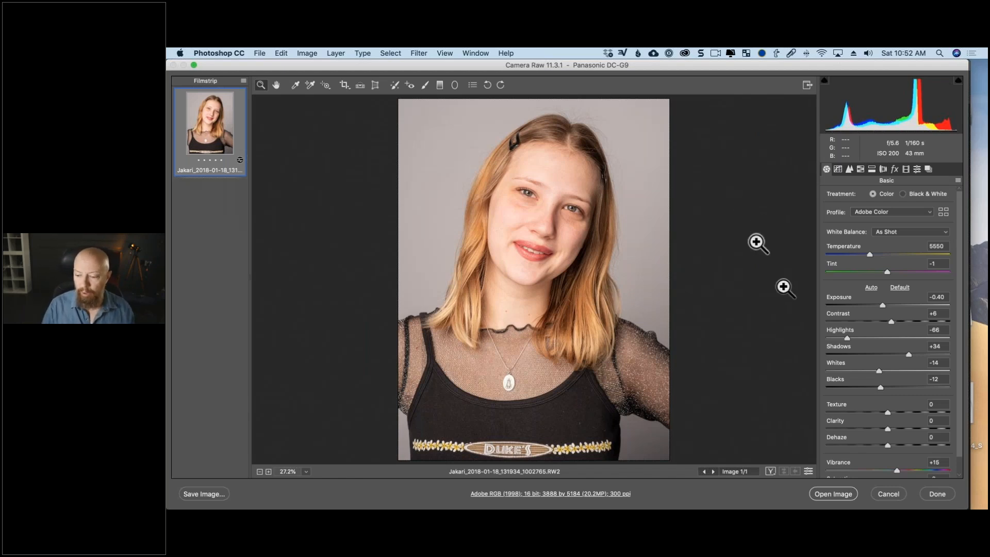
key("shift")
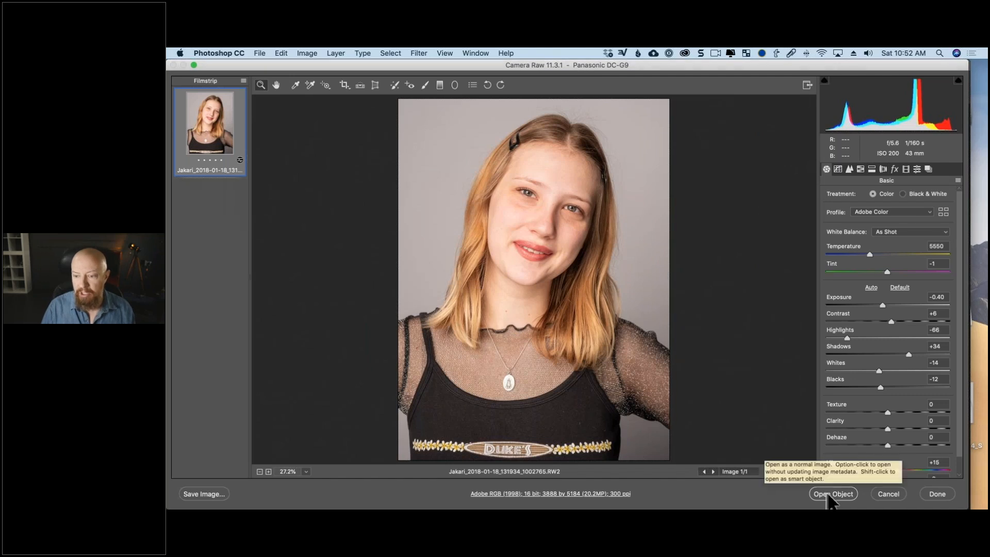
left_click(824, 495, "shift")
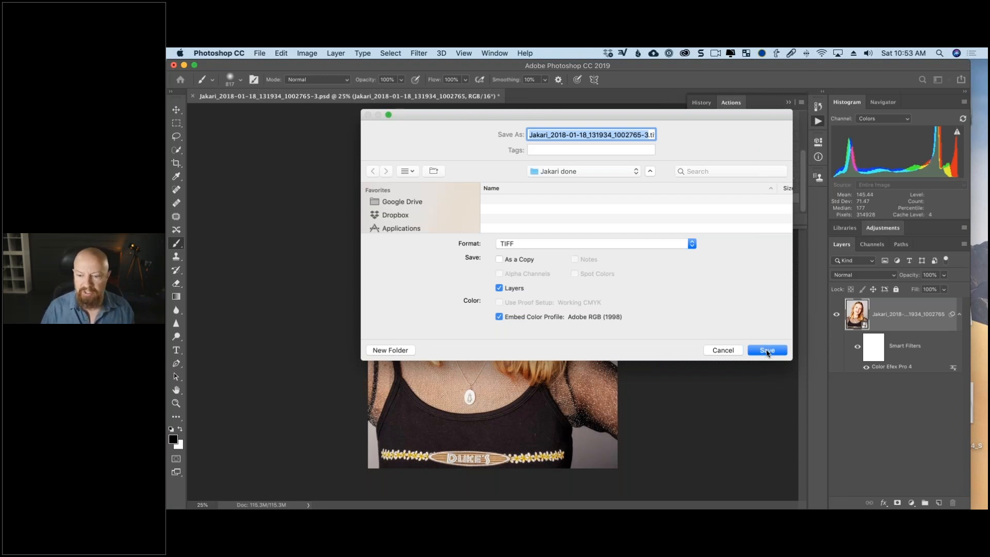
Save the first two batch-processed portraits in the destination folder as layered, uncompressed TIFFs with the Adobe RGB (1998) profile embedded.
left_click(769, 354)
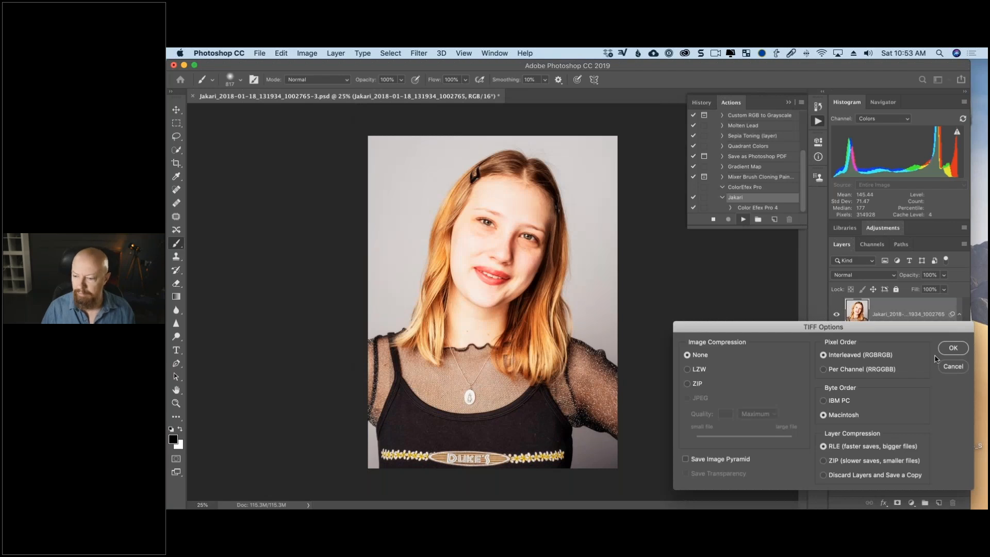
left_click(951, 349)
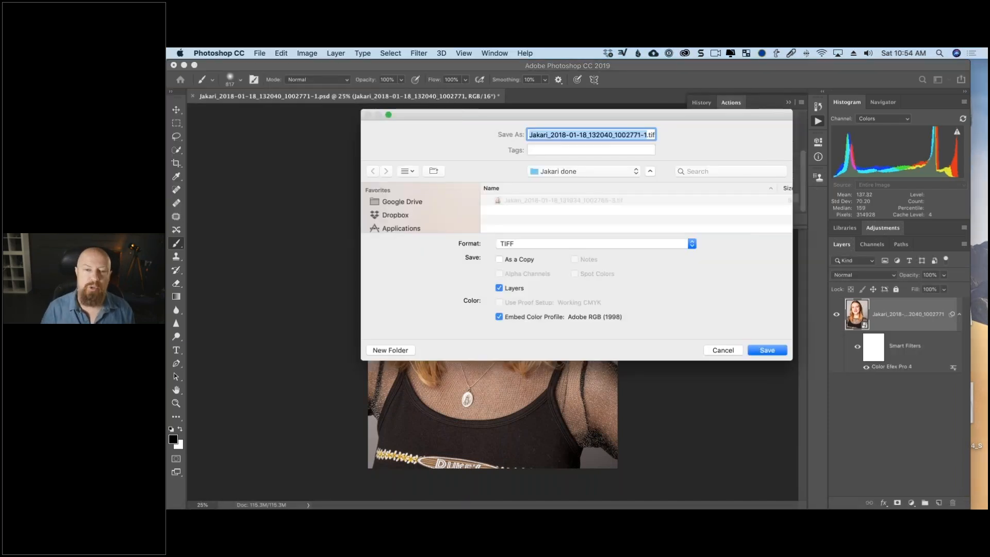
left_click(768, 351)
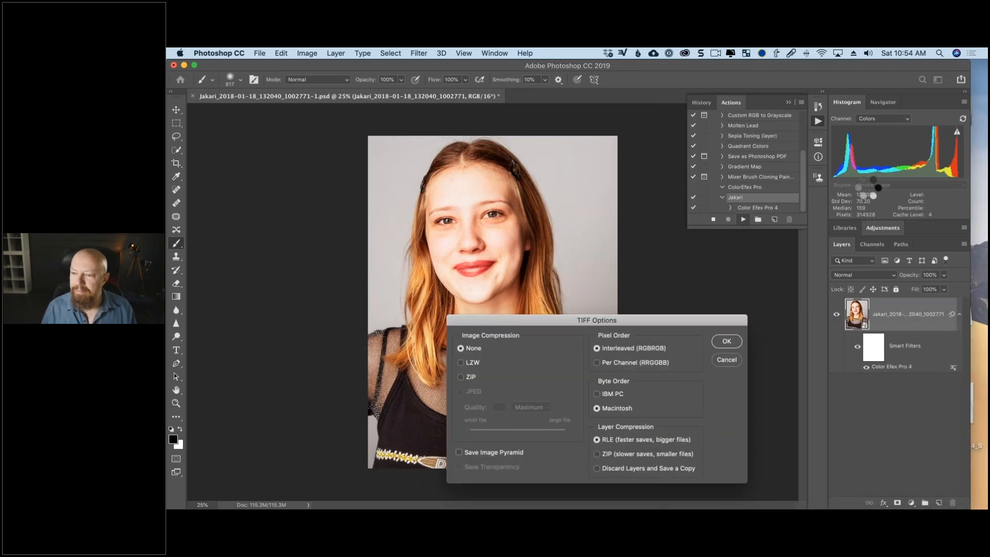
key("super+Tab")
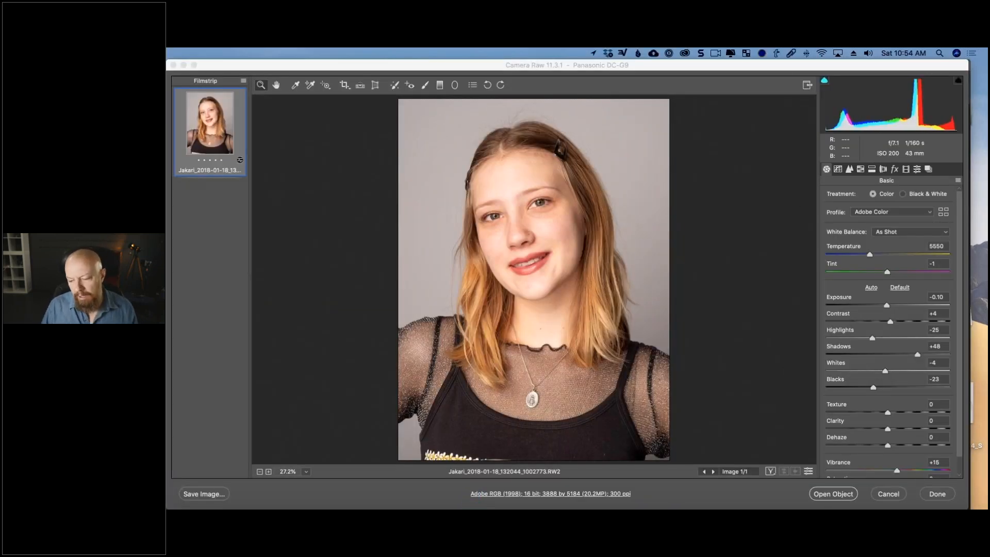
Open the remaining raw portraits from Camera Raw and save each processed result as a layered TIFF in the batch destination folder.
left_click(838, 493, "shift")
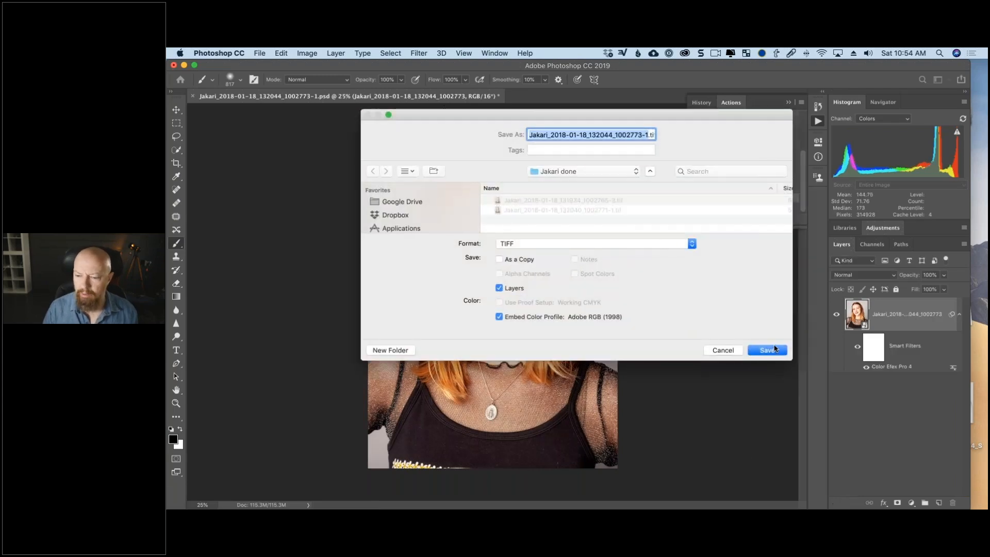
key("Return")
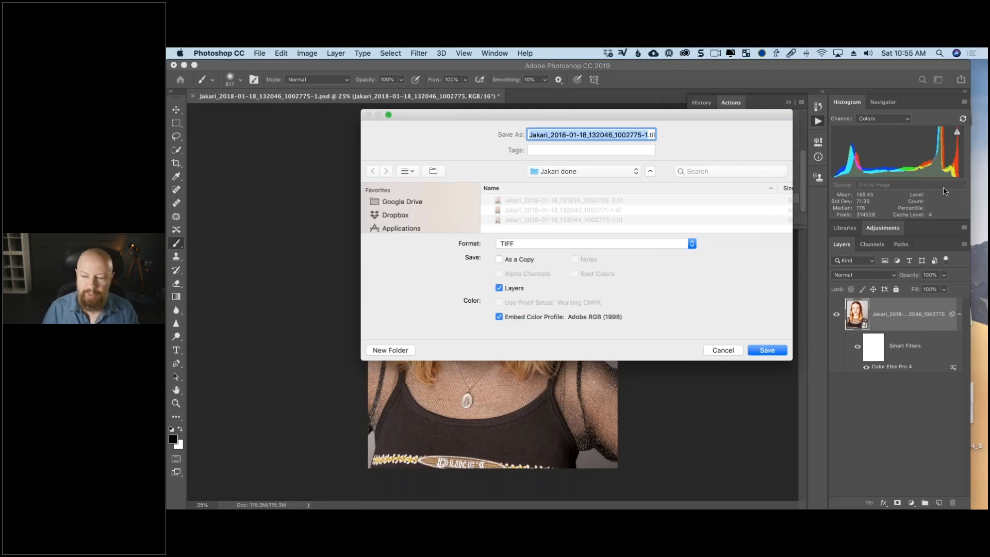
left_click(780, 352)
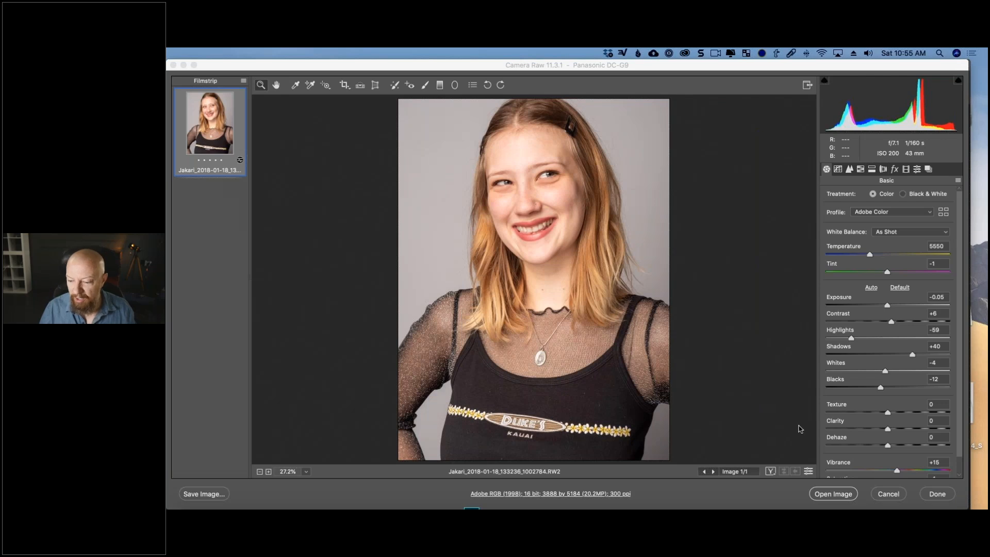
left_click(833, 493, "shift")
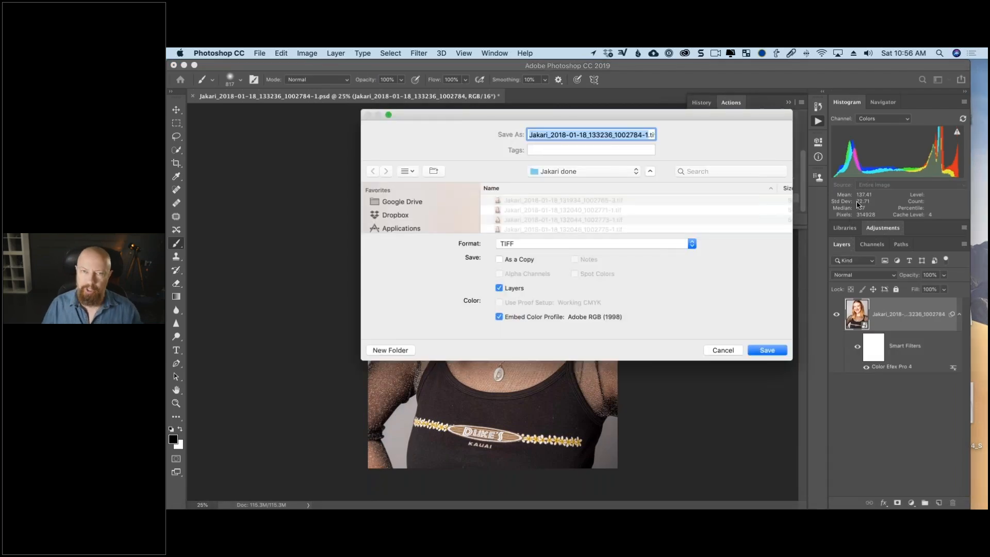
left_click(767, 350)
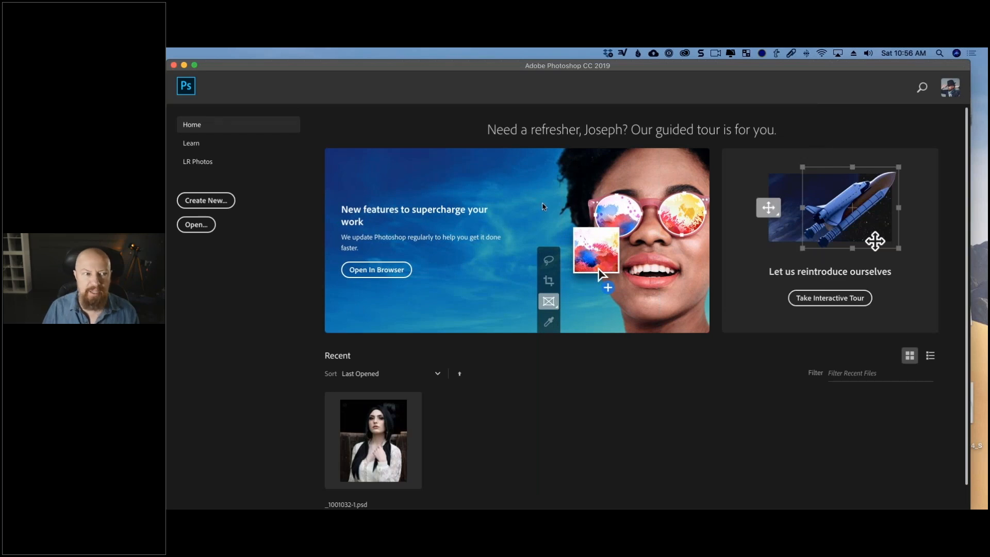
Open the first processed TIFF and inspect its Color Efex Pro 4 smart filter stack, including the White Neutralizer's control points.
left_click(202, 226)
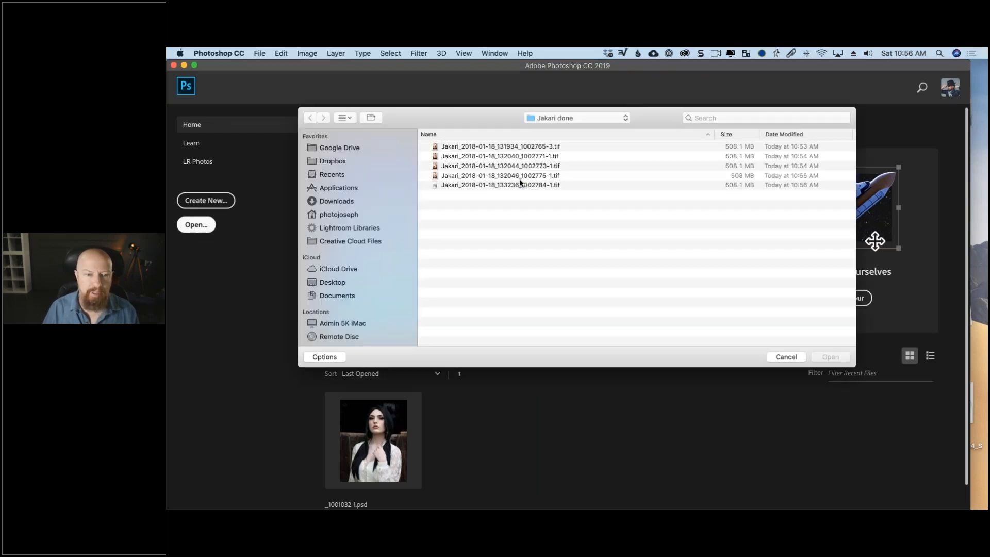
left_click(541, 148)
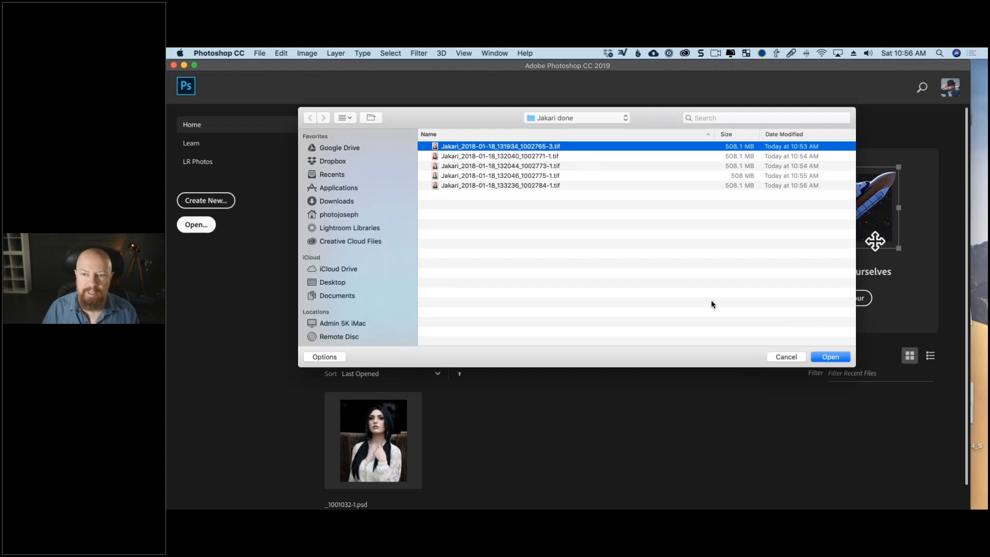
left_click(832, 357)
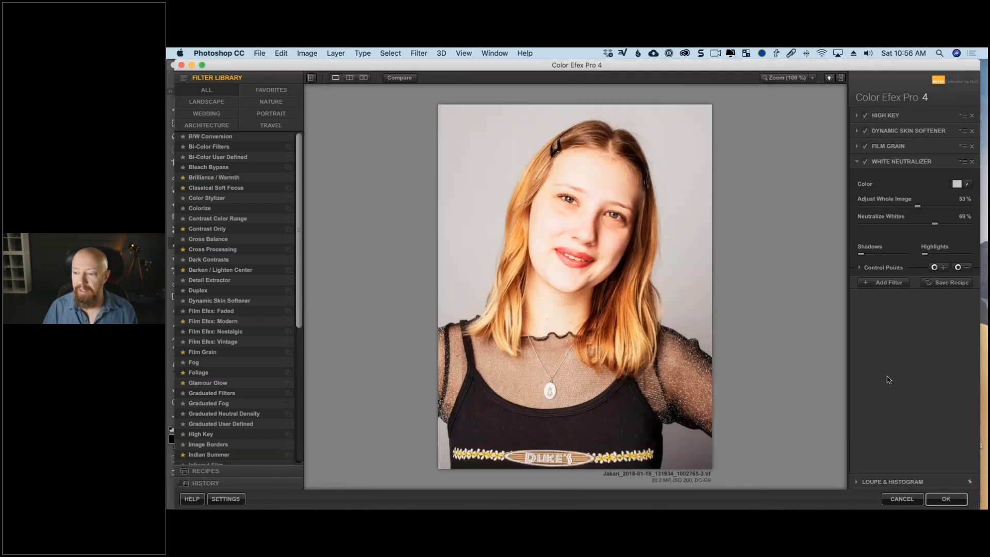
left_click(860, 268)
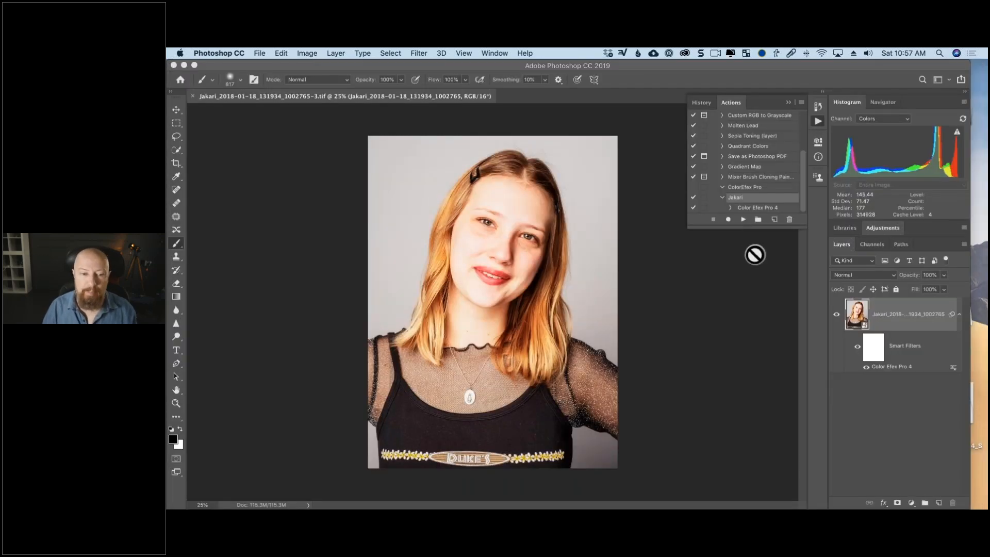
Switch to Finder, open the batch destination folder inside Creative Portraits and show its files as icons.
key("super+Tab")
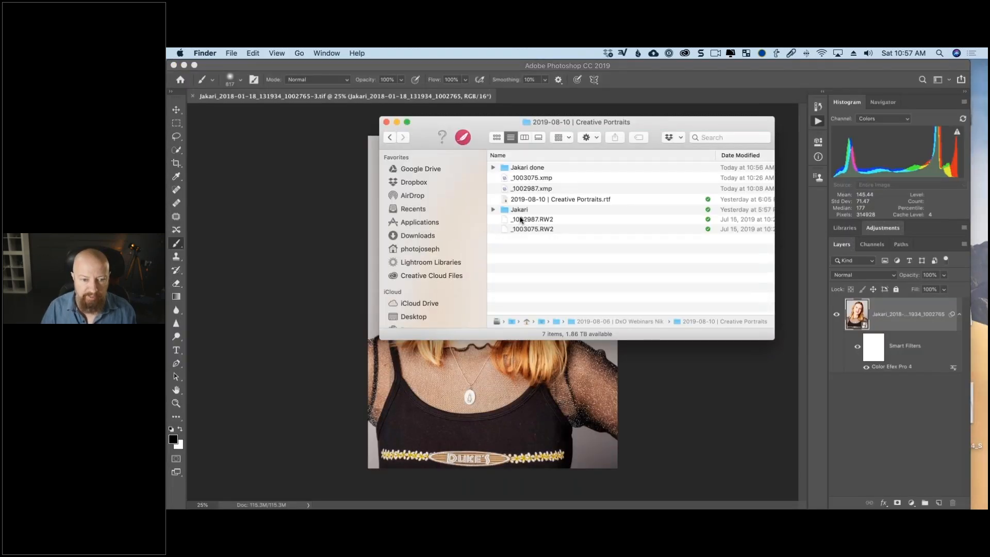
left_click(522, 168)
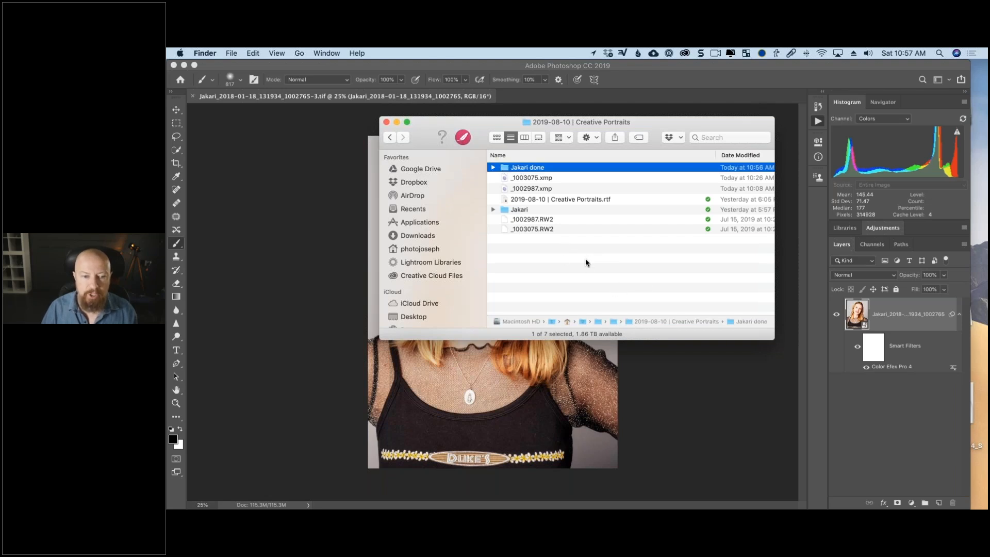
left_click(594, 274)
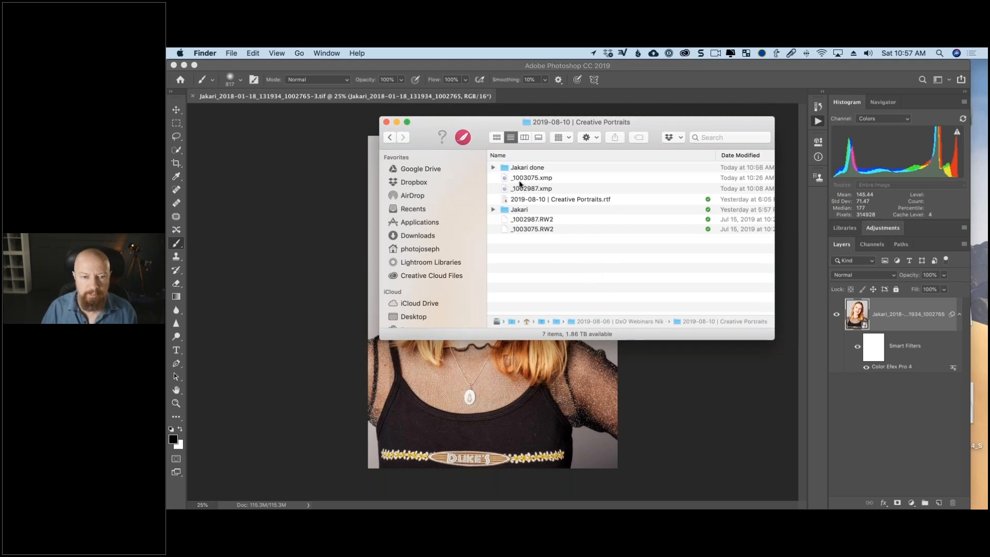
double_click(506, 170)
key("super+1")
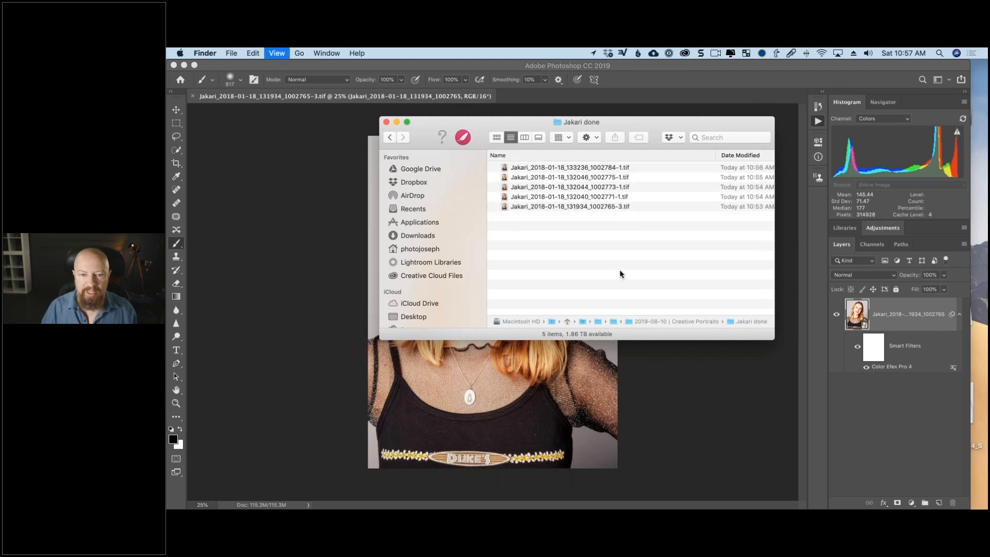
Move and enlarge the Finder window to view the processed portraits' thumbnails side by side, and close it.
left_click_drag(737, 334, 755, 334)
left_click_drag(664, 119, 451, 105)
left_click_drag(560, 349, 853, 415)
left_click(903, 175)
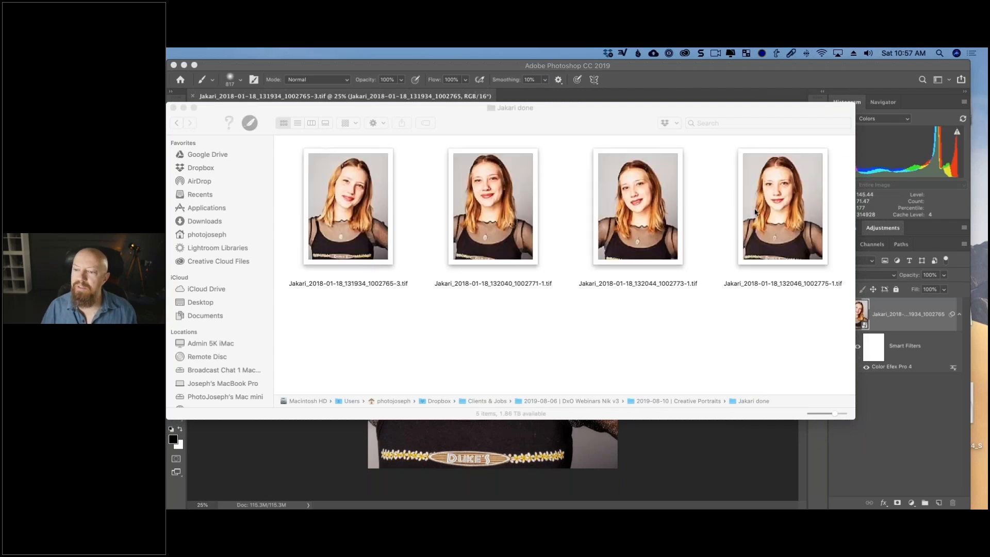
left_click(173, 107)
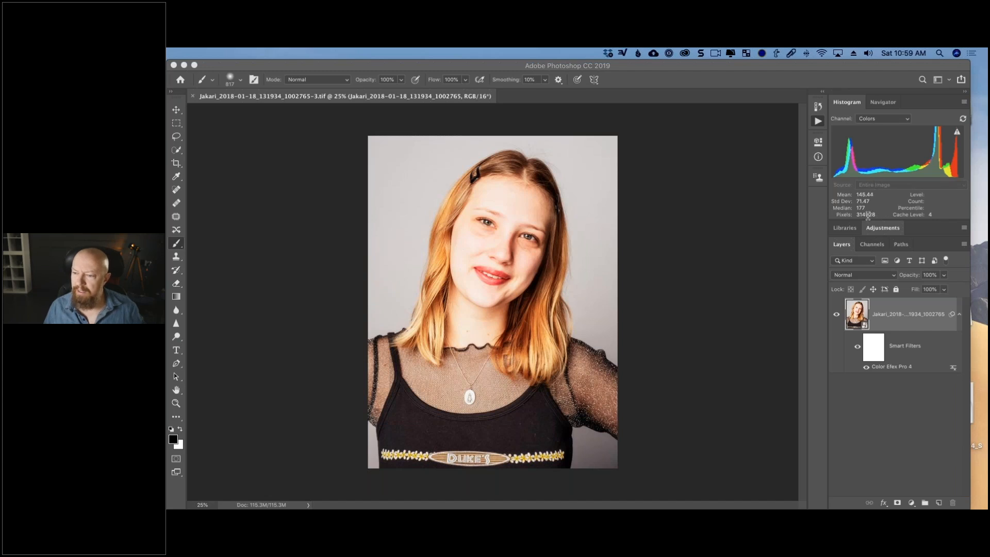
Switch to Chrome and browse the recorded webinars in the GoToWebinar Video Library.
mouse_move(282, 508)
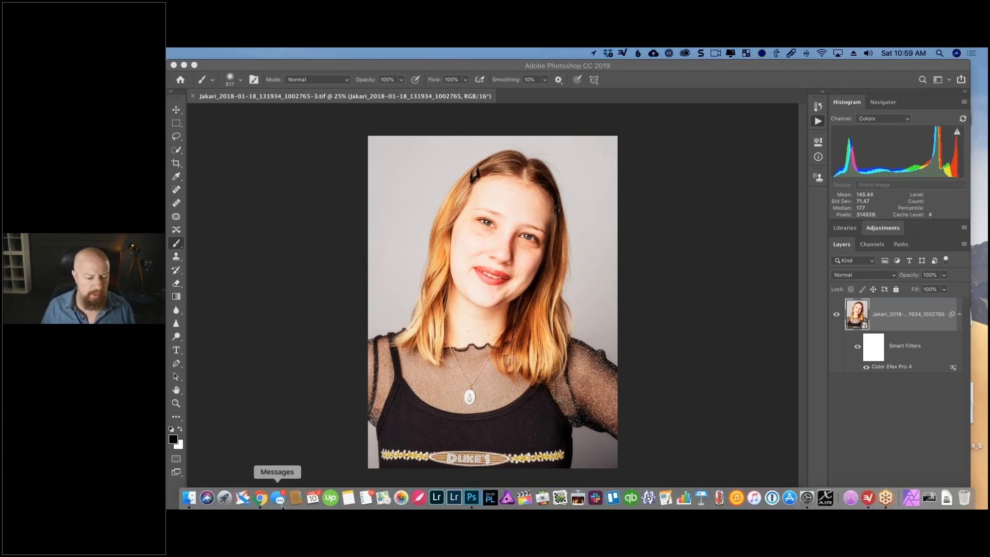
left_click(267, 496)
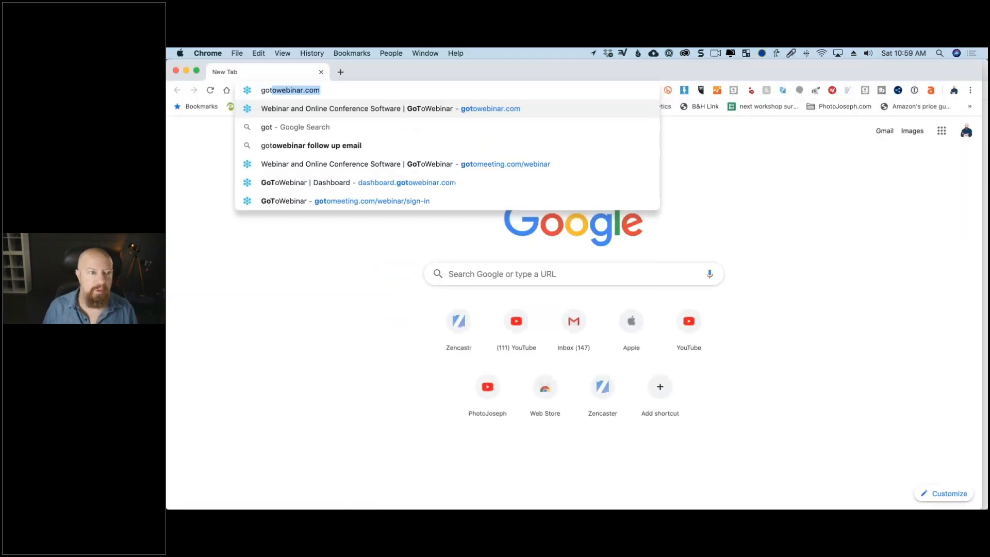
key("Return")
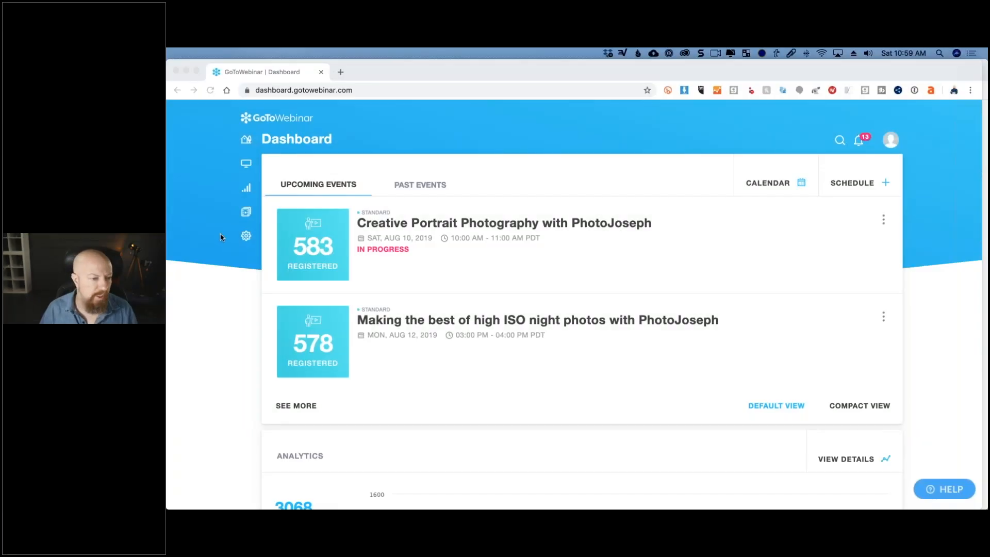
left_click(291, 209)
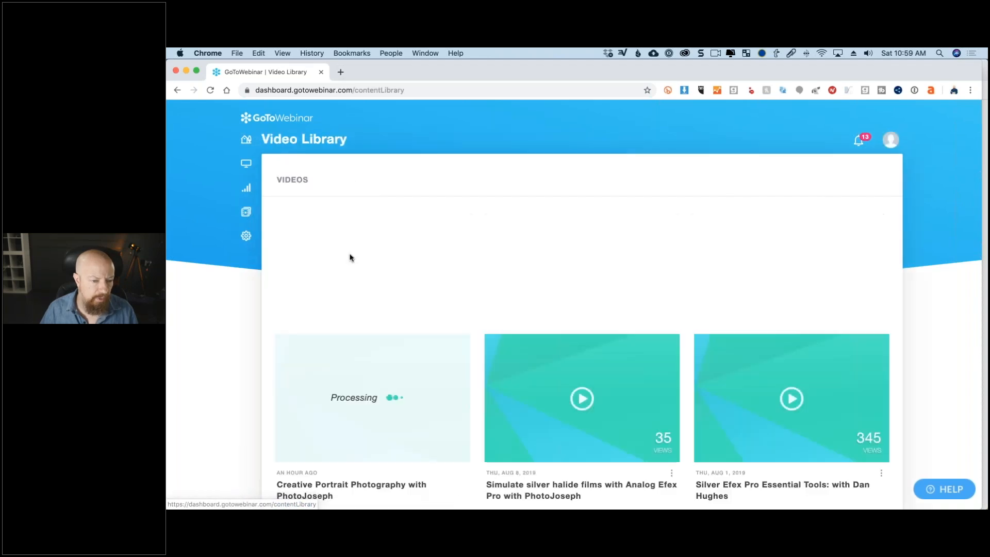
scroll(420, 324, "down", 1)
scroll(421, 326, "down", 5)
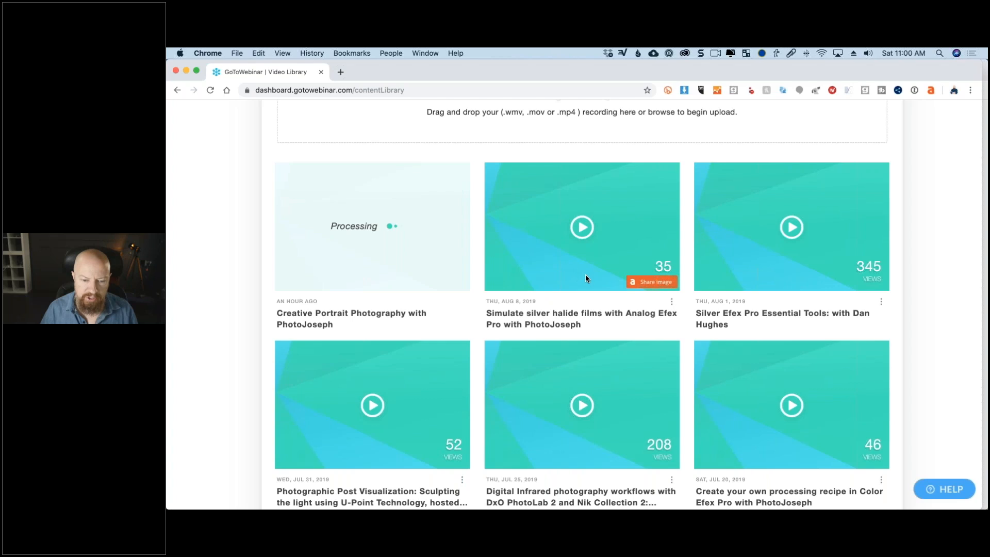
Preview the "Simulate silver halide films with Analog Efex Pro" recording from 1:56 and close the player.
left_click(584, 230)
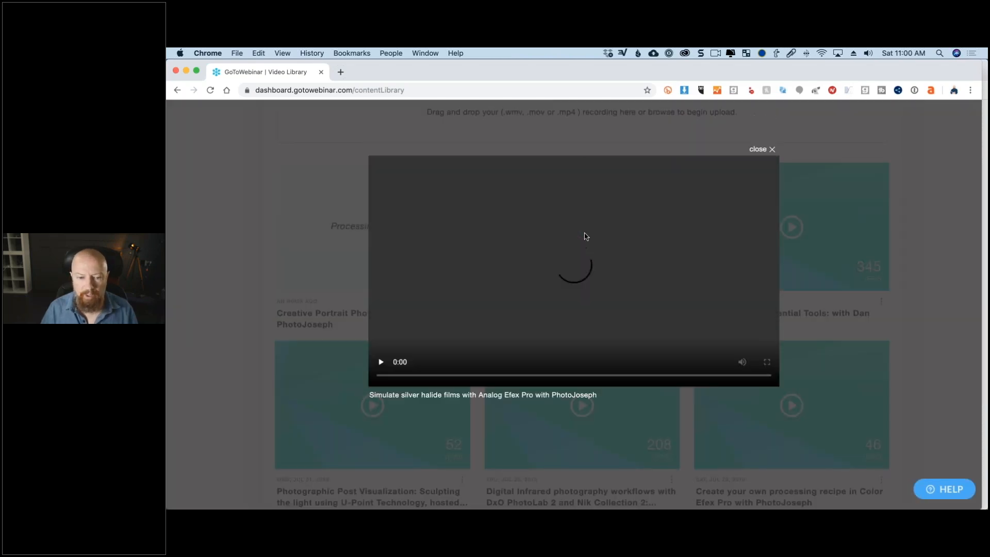
left_click(392, 408)
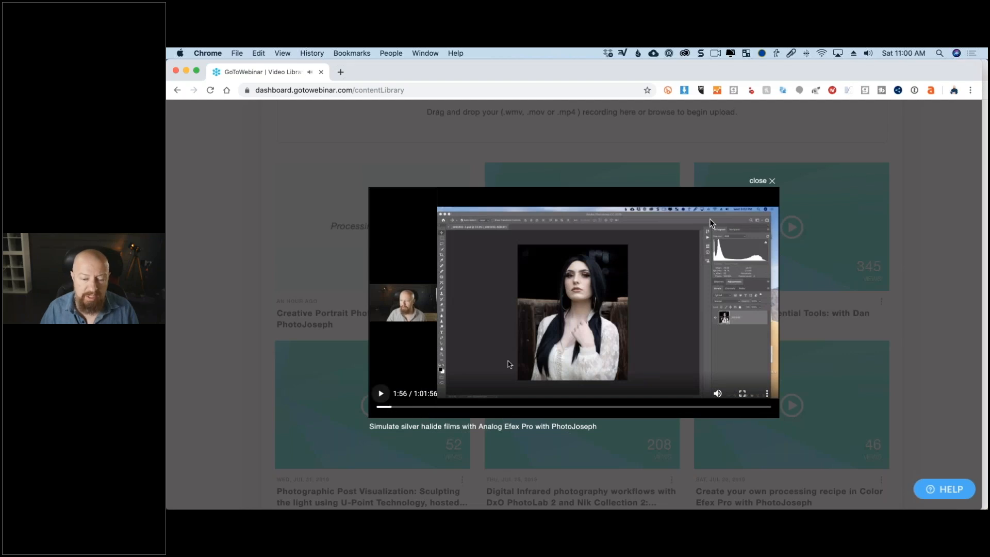
left_click(772, 183)
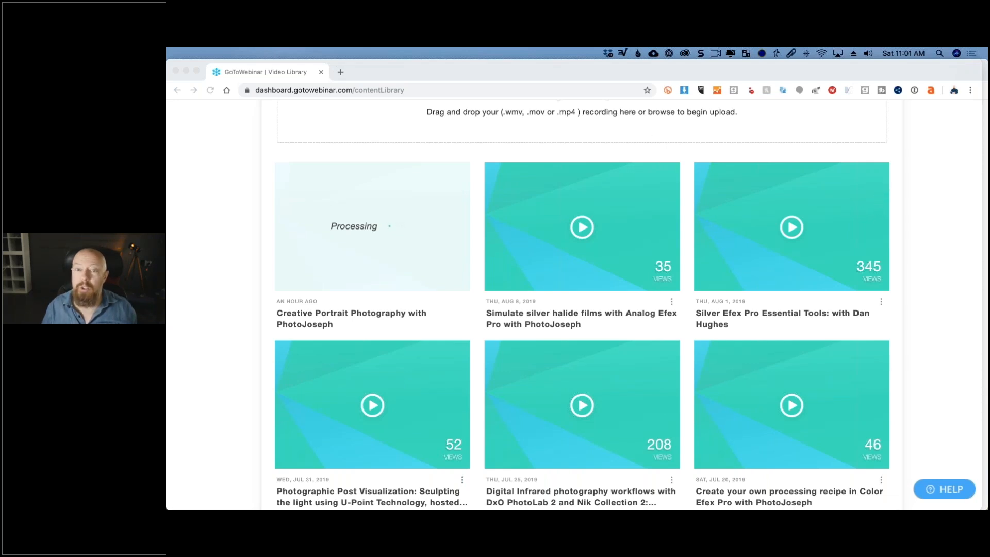
Open YouTube in a new browser window and search it for "dxo".
left_click(588, 76)
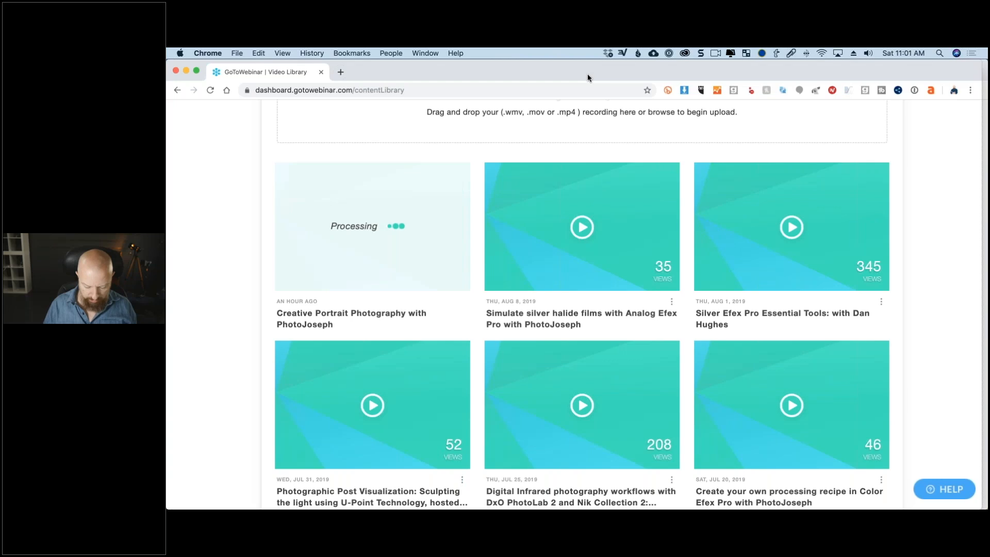
key("super+n")
type("you")
key("Return")
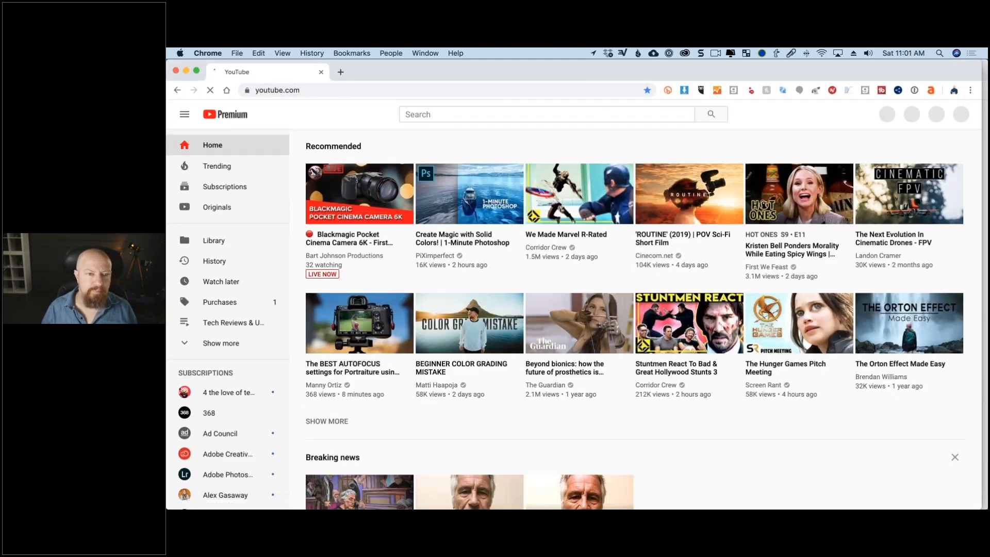
type("dxo")
key("Return")
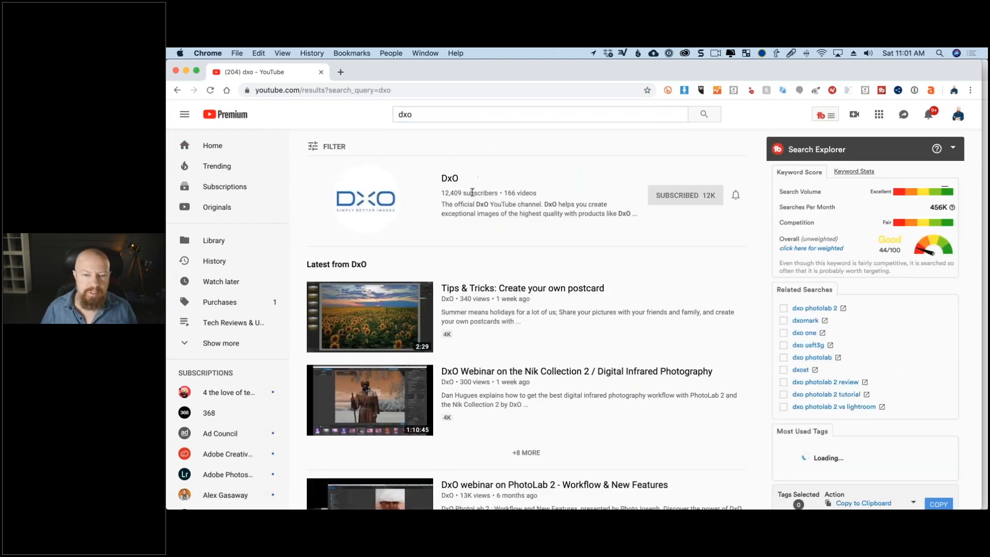
Open the DxO channel's uploaded videos and look through the Nik Collection 2 webinar recordings.
left_click(448, 178)
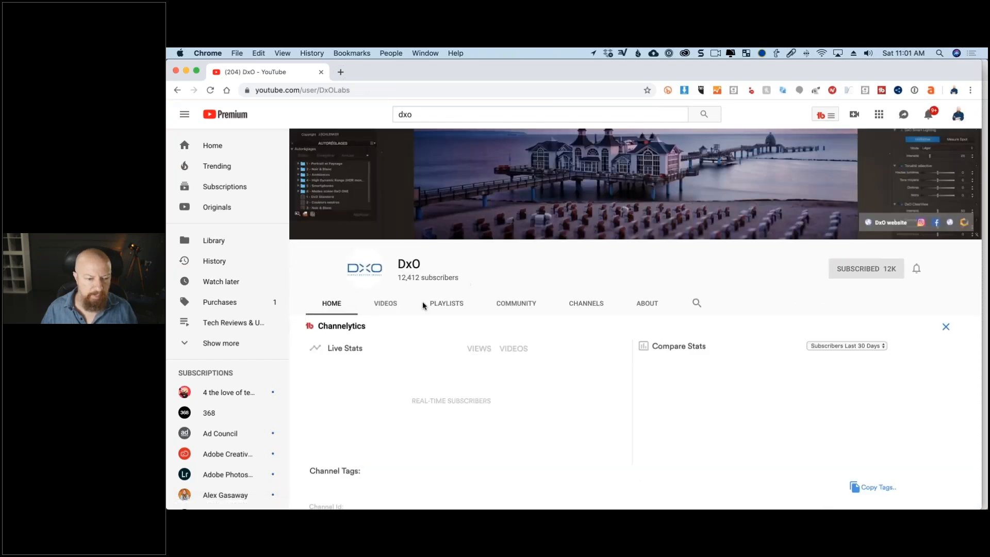
left_click(390, 303)
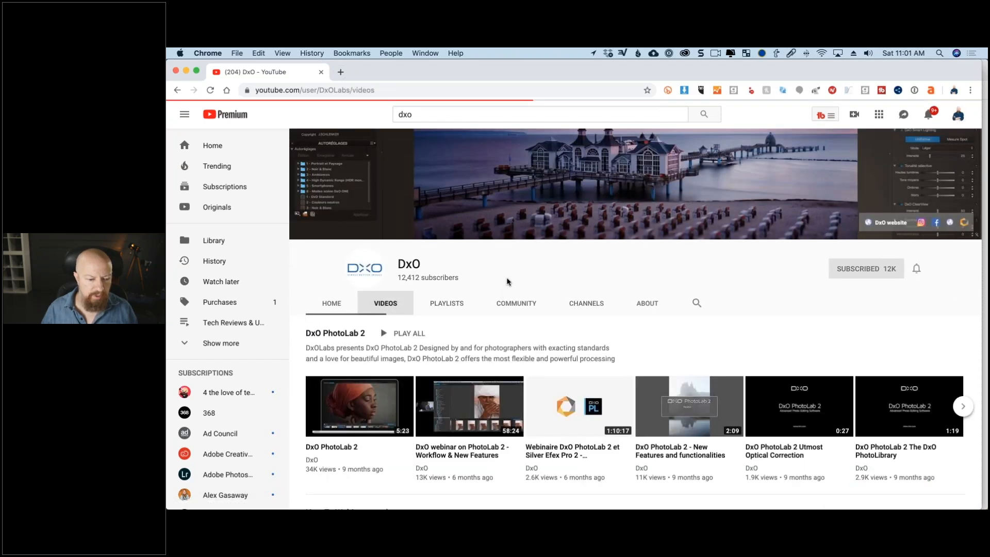
scroll(507, 281, "down", 3)
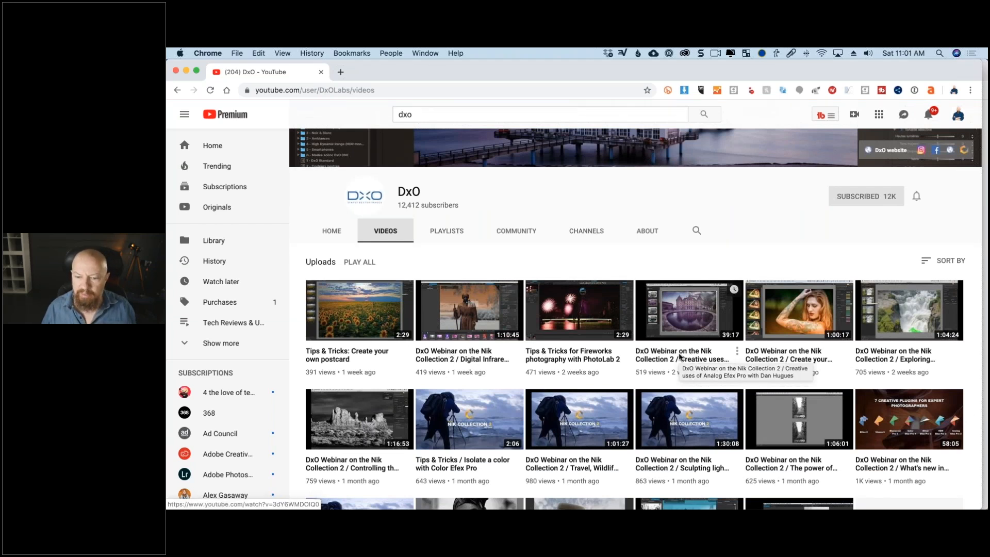
scroll(680, 356, "down", 2)
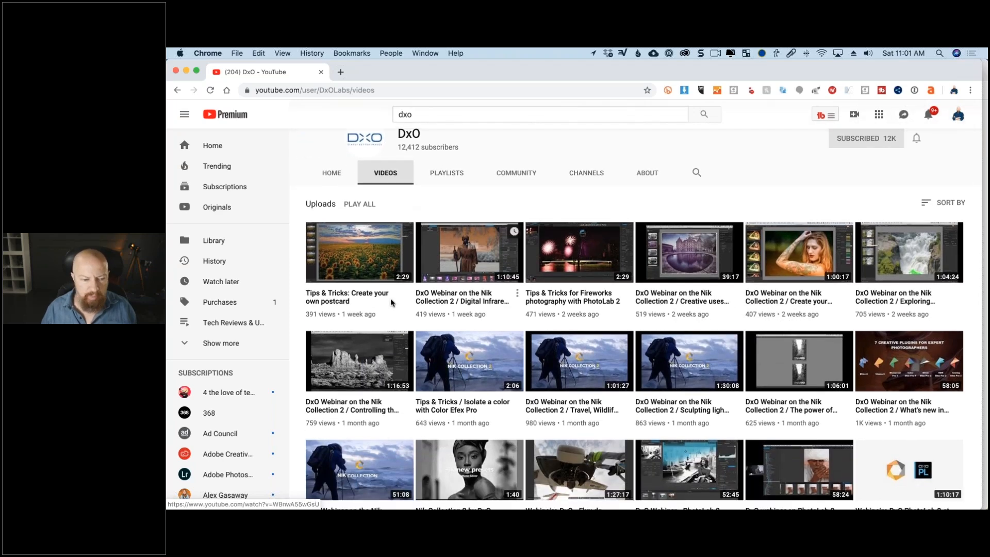
scroll(376, 293, "up", 1)
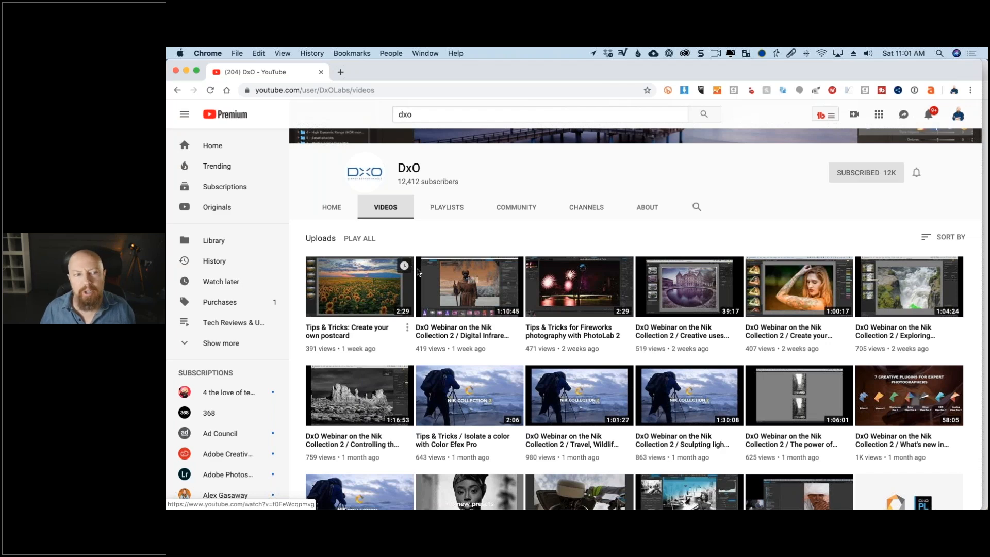
Close the YouTube and GoToWebinar browser windows.
left_click(176, 70)
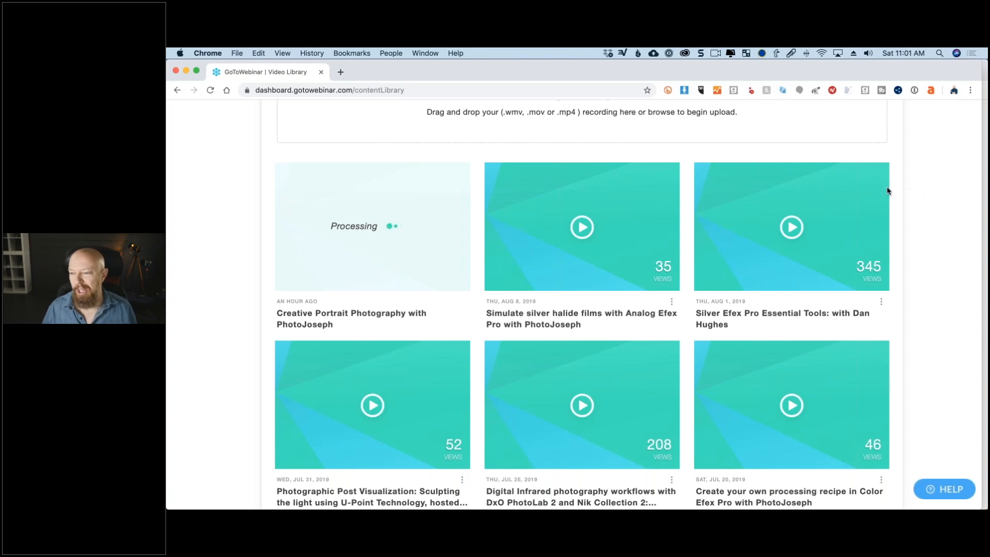
key("super+Tab")
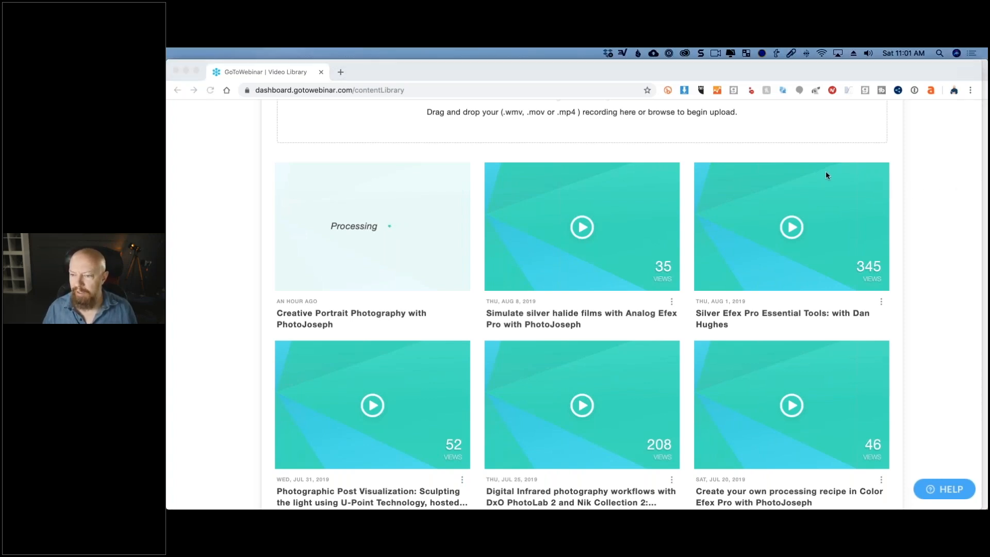
left_click(176, 71)
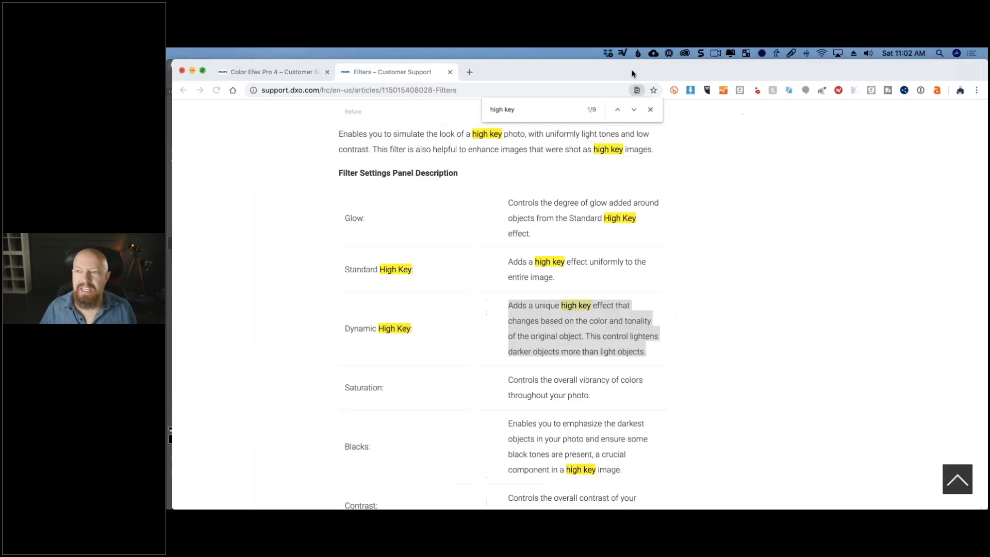